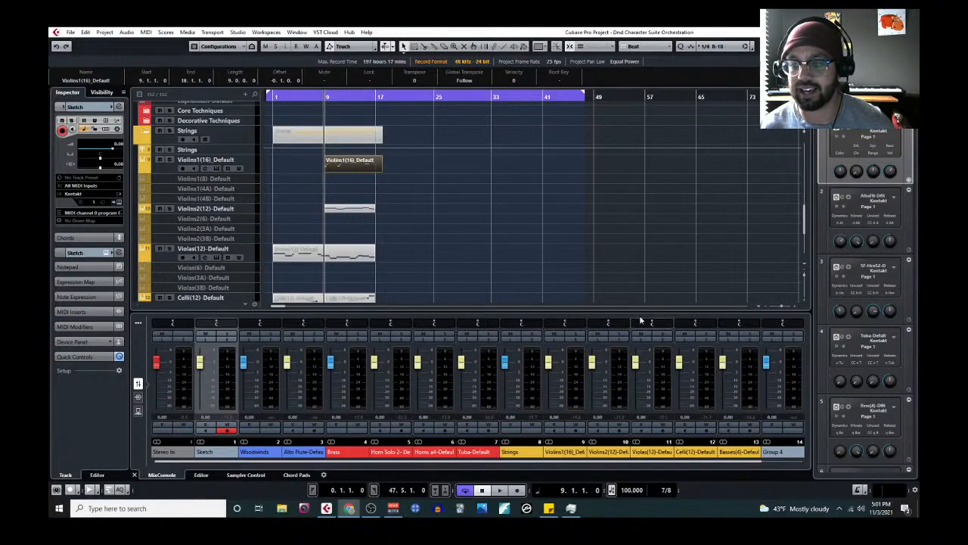
Look over the Sketch, brass and strings parts in the arrangement and clear the event selection
scroll(447, 248, "up", 10)
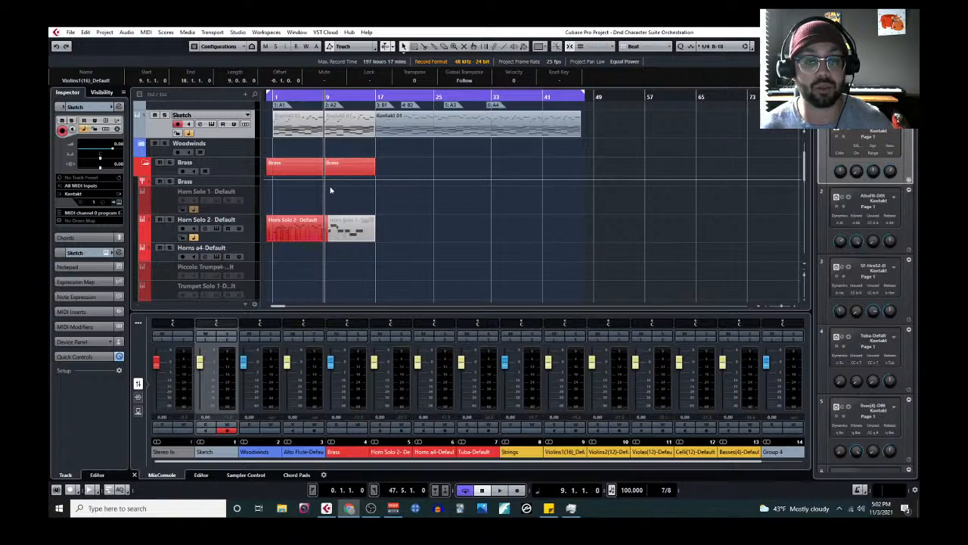
scroll(284, 194, "up", 3)
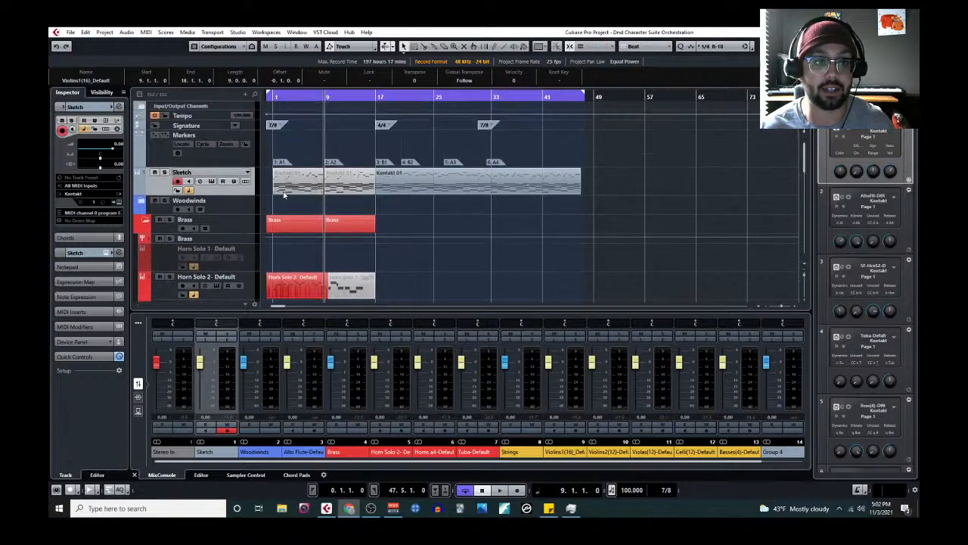
scroll(303, 243, "down", 3)
left_click(308, 175)
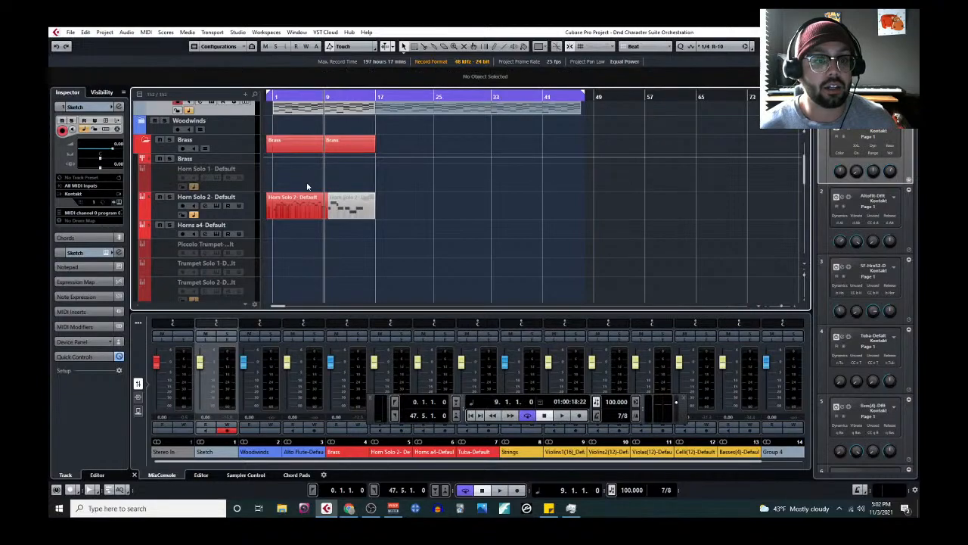
scroll(307, 183, "up", 3)
scroll(307, 185, "left", 2)
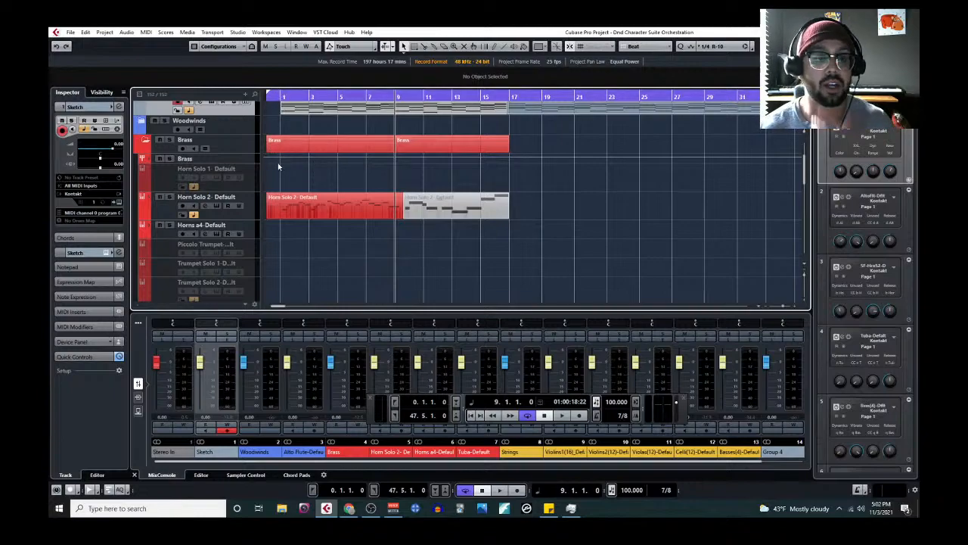
scroll(306, 188, "up", 2)
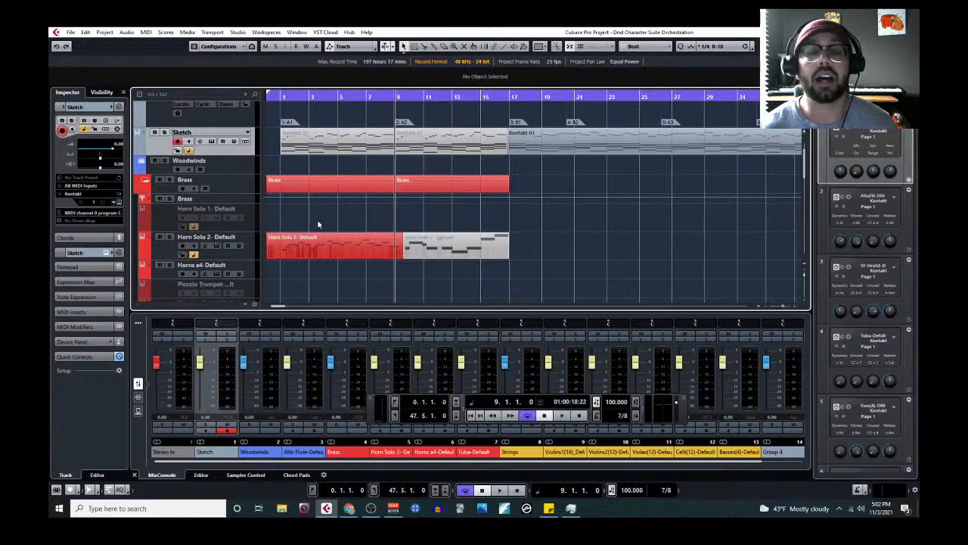
Place the playhead just before bar 1 and start playback of the arrangement
left_click(279, 97)
scroll(346, 227, "down", 10)
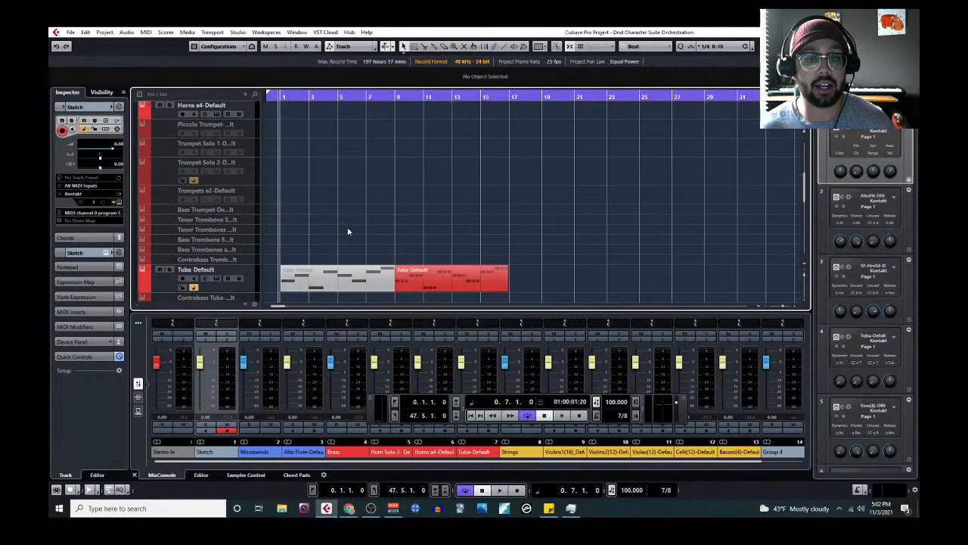
scroll(374, 261, "up", 3)
scroll(374, 261, "up", 8)
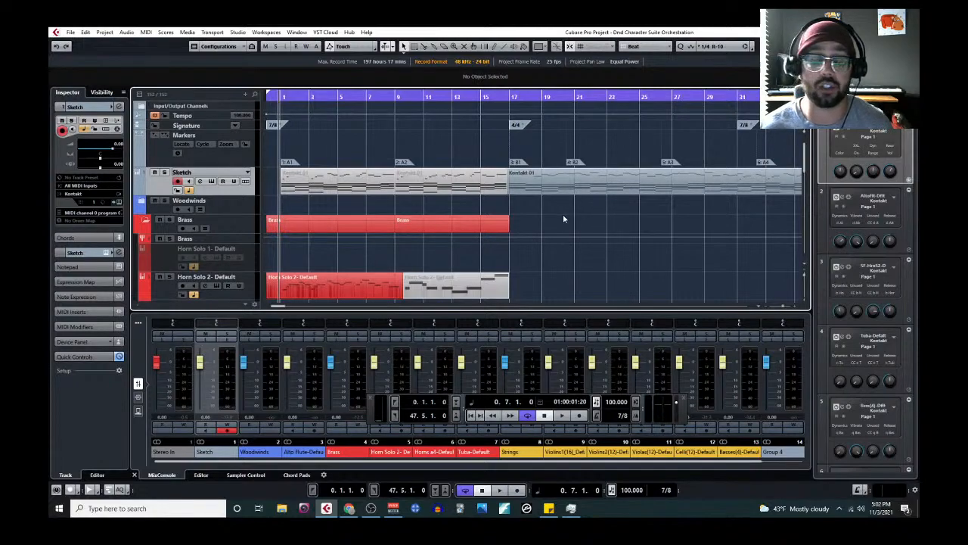
key("space")
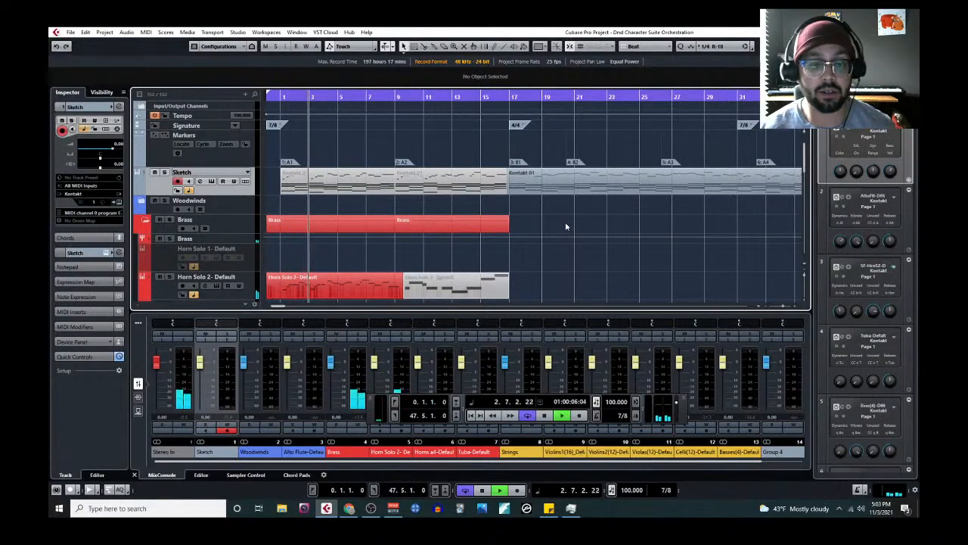
Open the first Horn Solo 2 part in the Key Editor while the arrangement plays
scroll(379, 234, "down", 1)
left_click(332, 237)
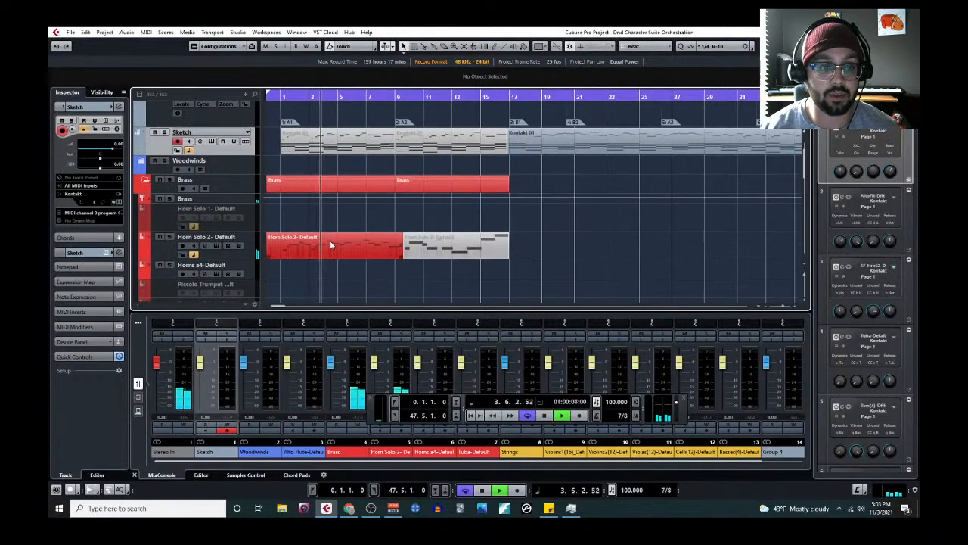
left_click(146, 32)
left_click(174, 59)
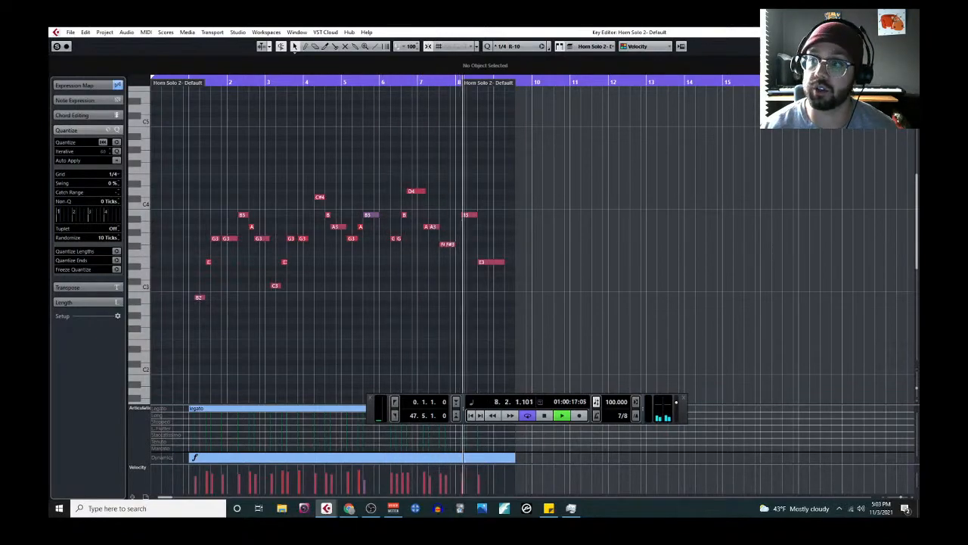
Close the horn editor and examine the Violins1(16) part from bar 9 in the Key Editor
key("Return")
scroll(485, 246, "down", 5)
left_click(477, 221)
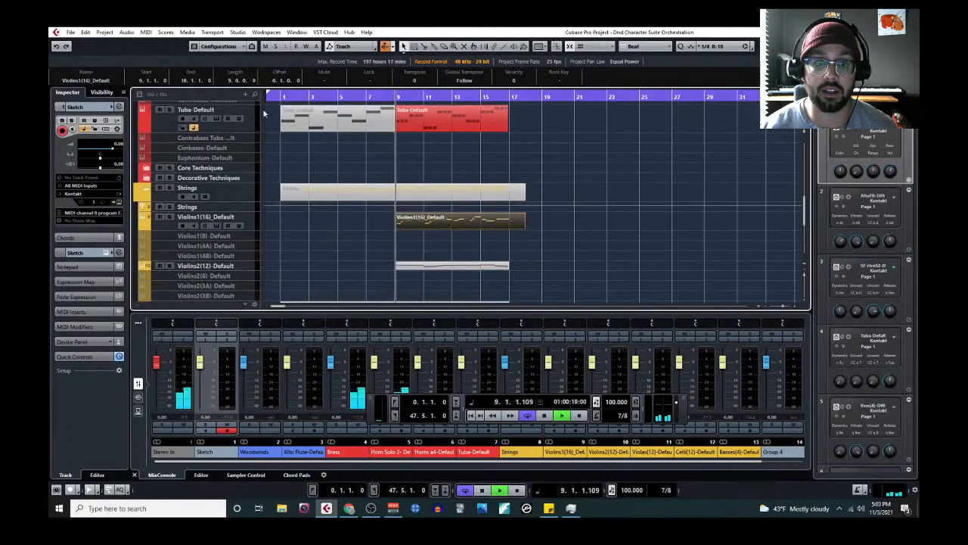
left_click(146, 32)
left_click(162, 43)
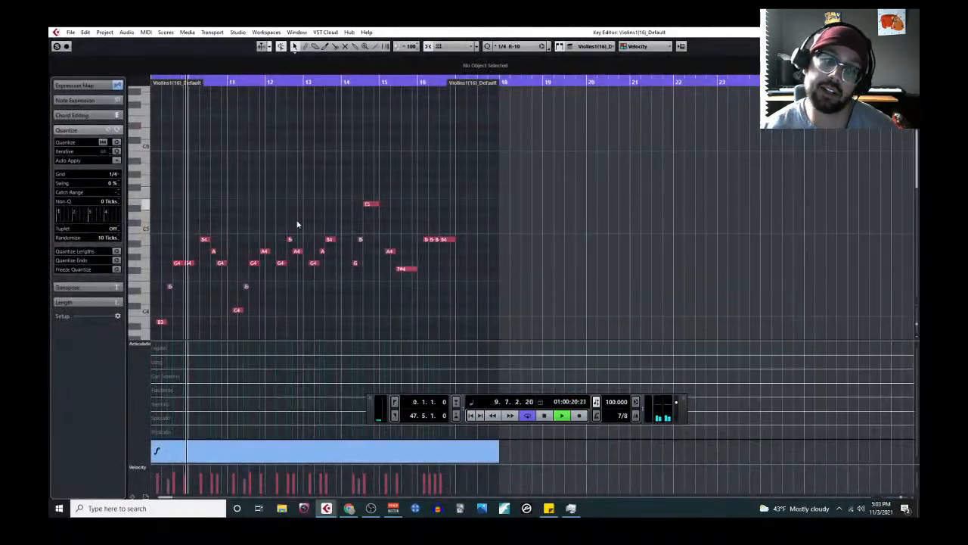
scroll(223, 284, "down", 2)
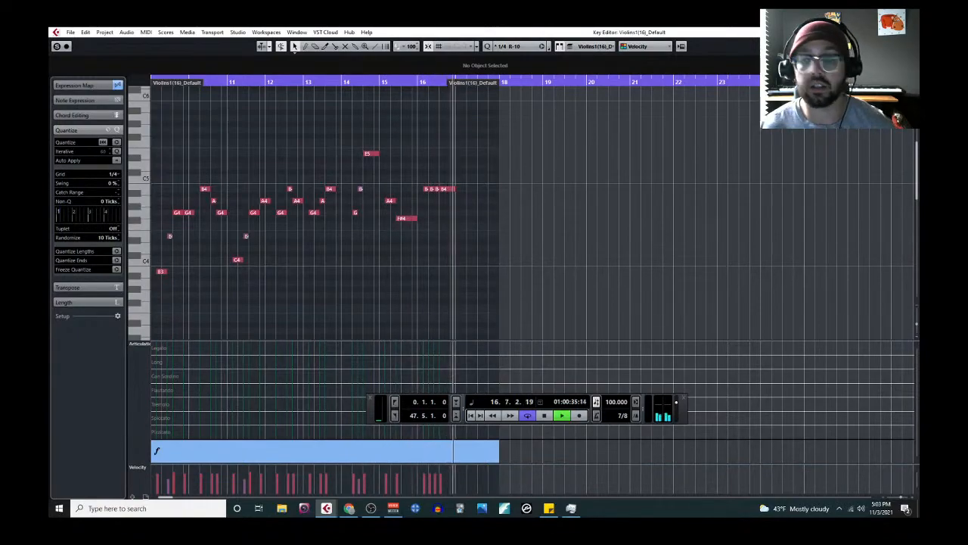
Close the violin editor and open the Sketch track's Kontakt 01 part starting at bar 17 in the Key Editor, showing its melody
key("Return")
scroll(464, 184, "up", 15)
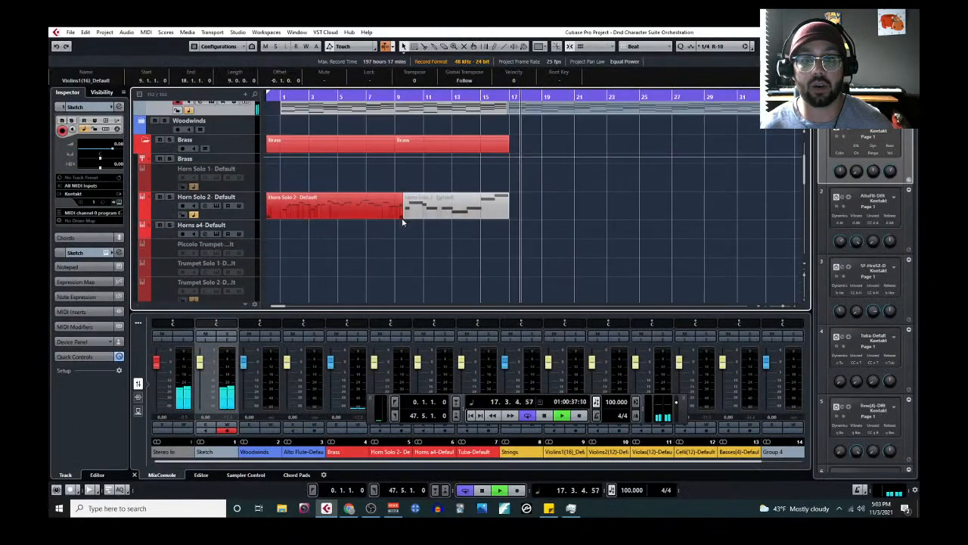
left_click(539, 184)
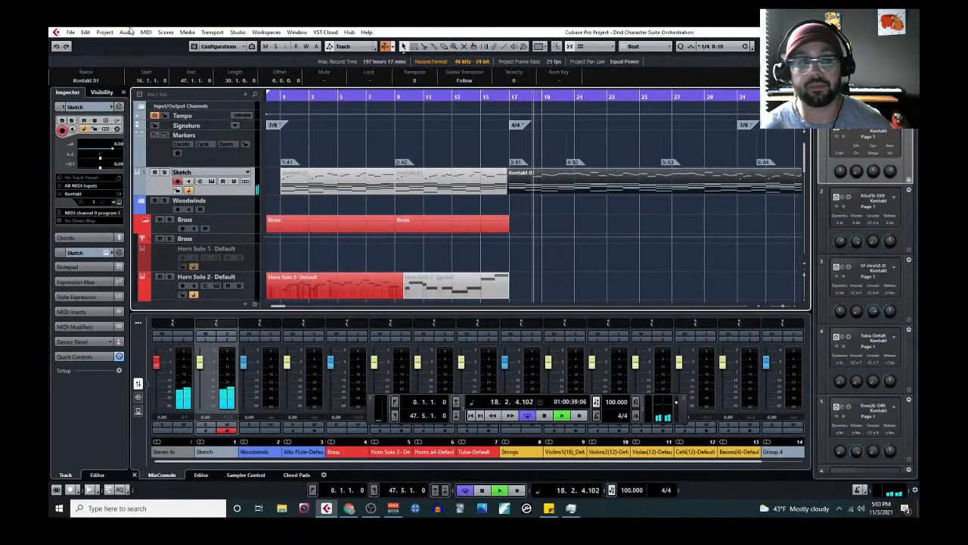
left_click(146, 32)
left_click(151, 45)
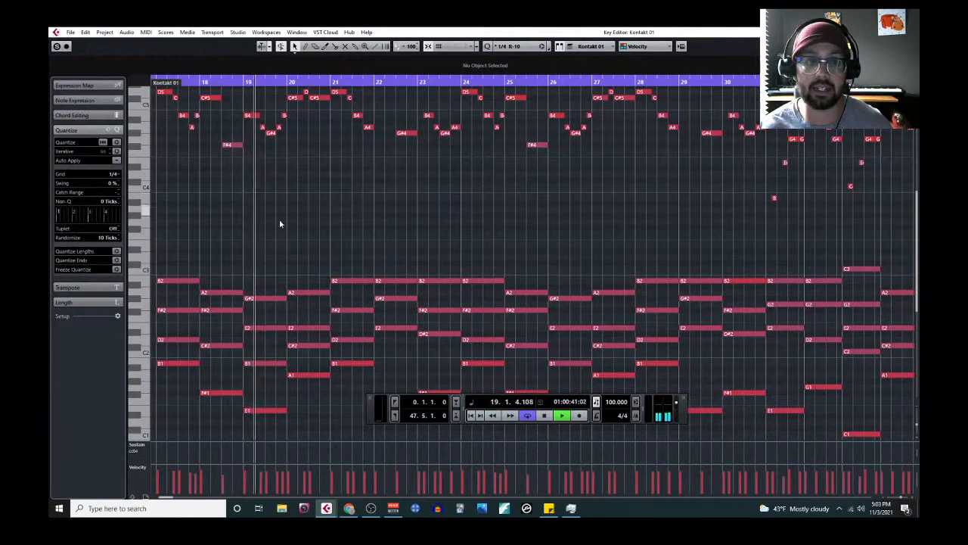
scroll(292, 221, "up", 3)
scroll(249, 224, "left", 3)
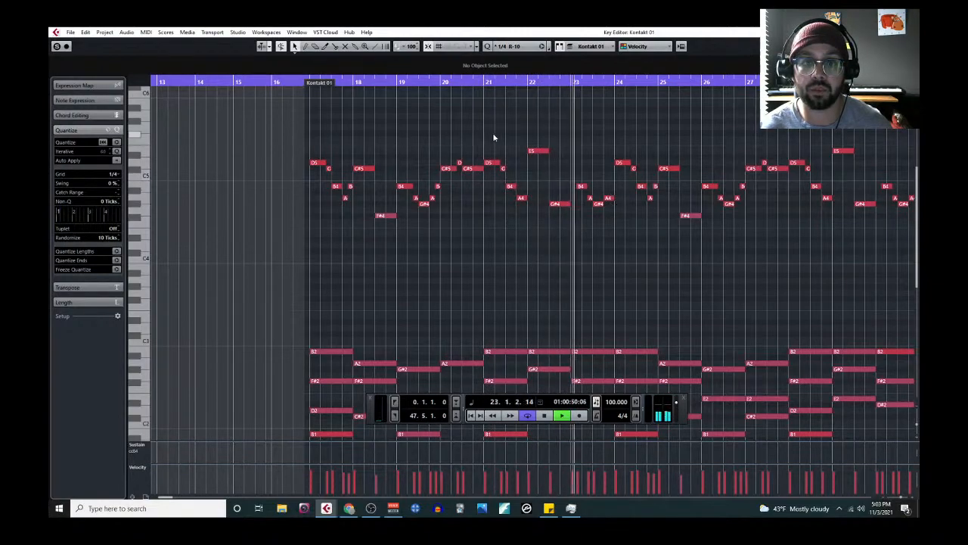
Stop playback, select the melody notes in bars 17 to 23, and set the playhead to bar 17 before closing the editor
key("space")
left_click_drag(316, 142, 612, 264)
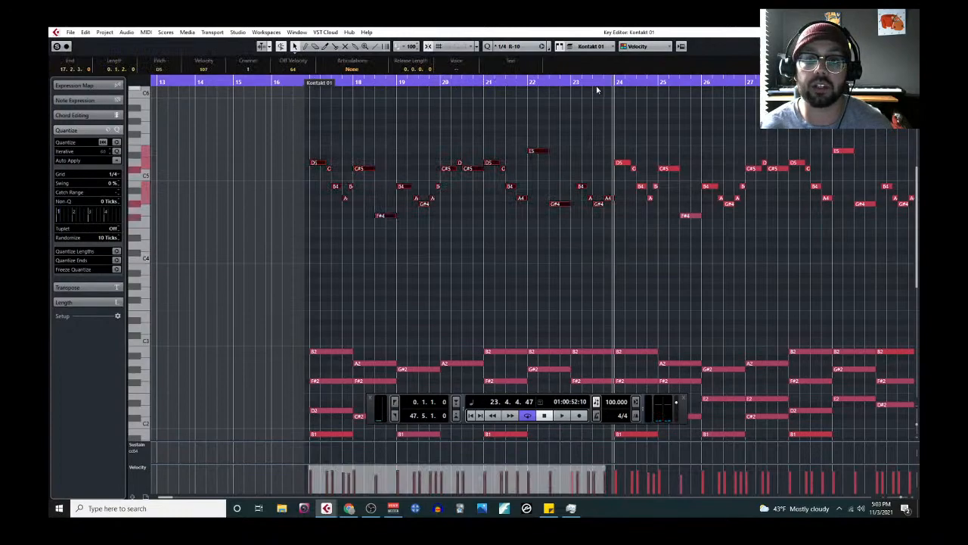
left_click_drag(285, 83, 314, 149)
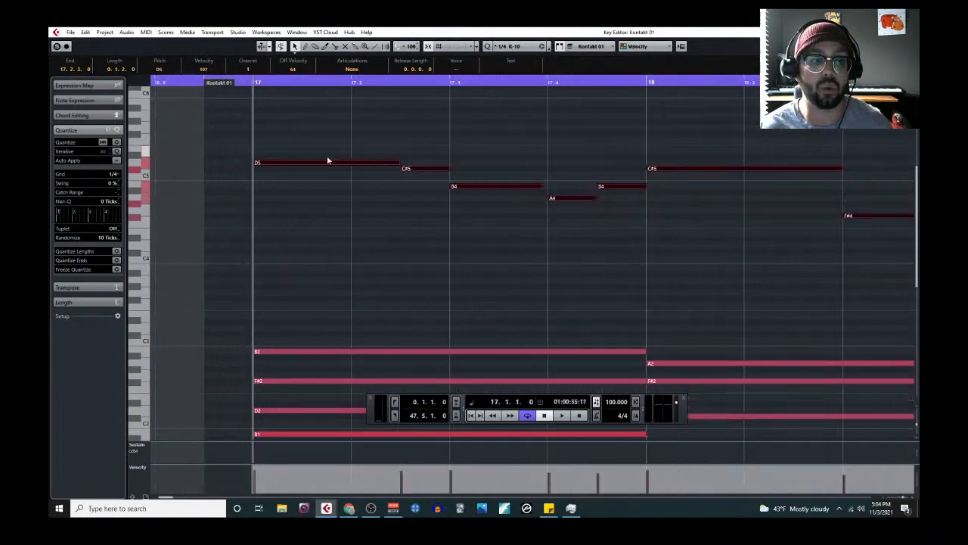
scroll(340, 169, "down", 5)
key("Return")
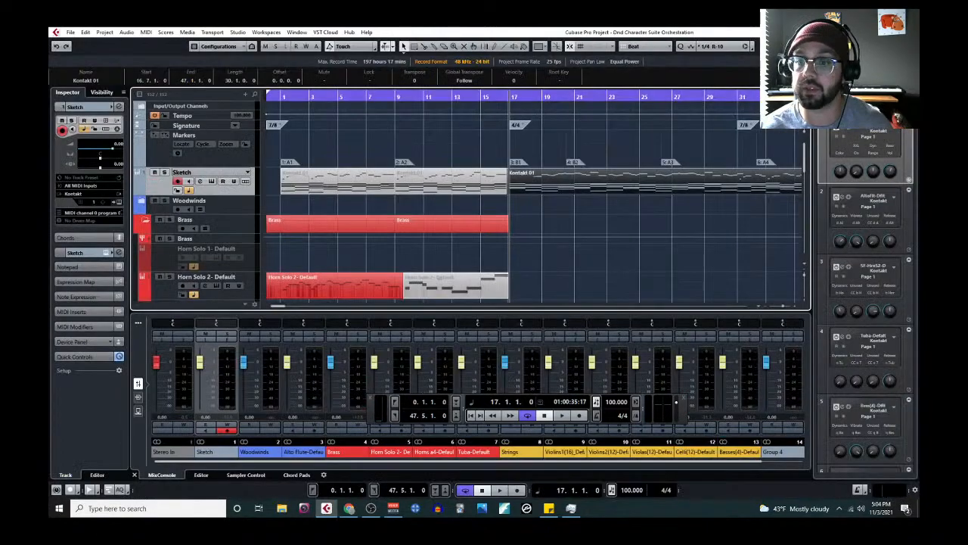
Move the B2 marker to bar 22
scroll(573, 165, "up", 6)
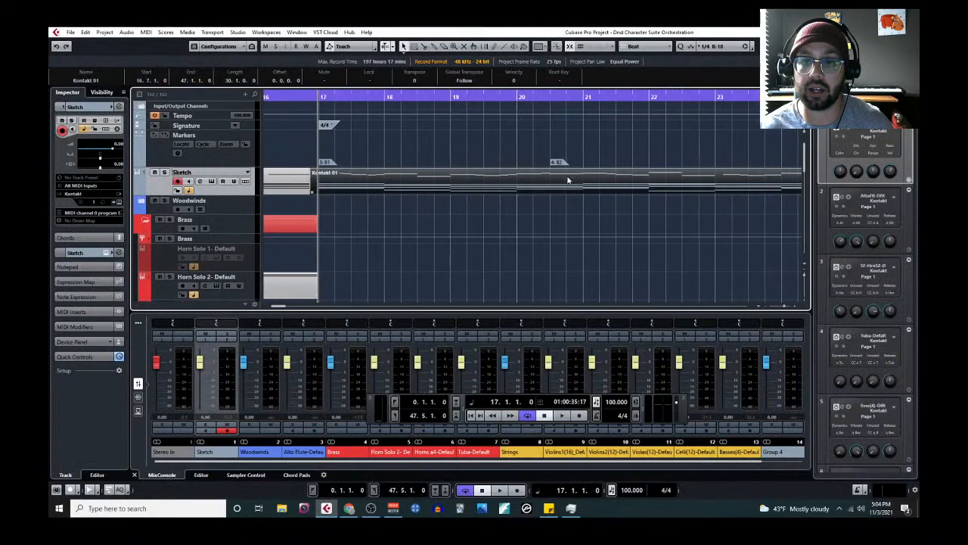
scroll(441, 199, "down", 2)
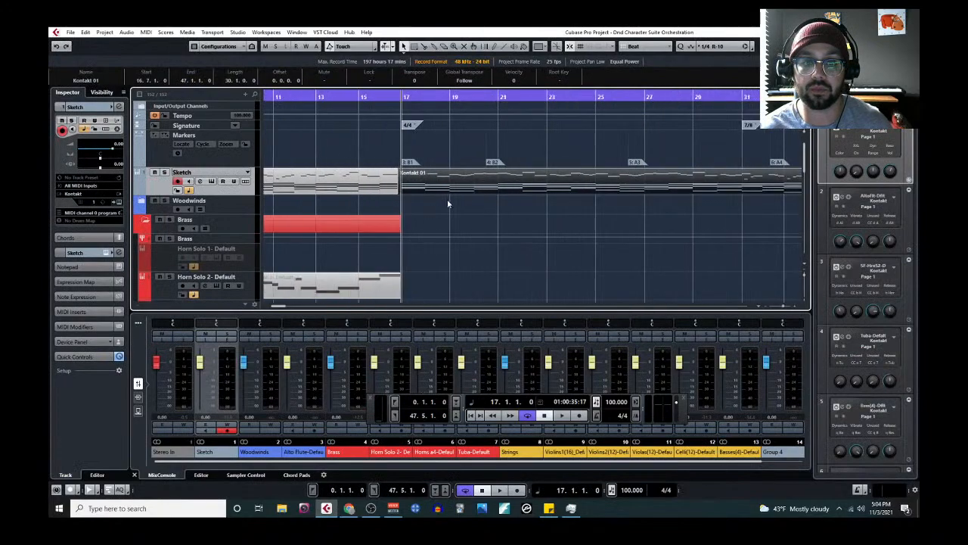
left_click_drag(496, 161, 530, 161)
Play from bar 17 and examine the chords and melody of the Kontakt 01 part in the Key Editor
key("space")
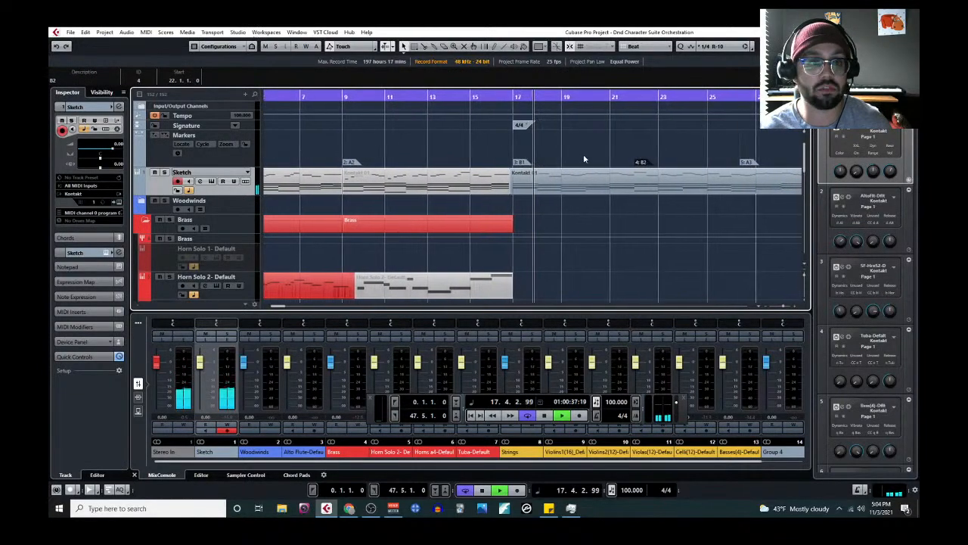
left_click(146, 32)
left_click(167, 42)
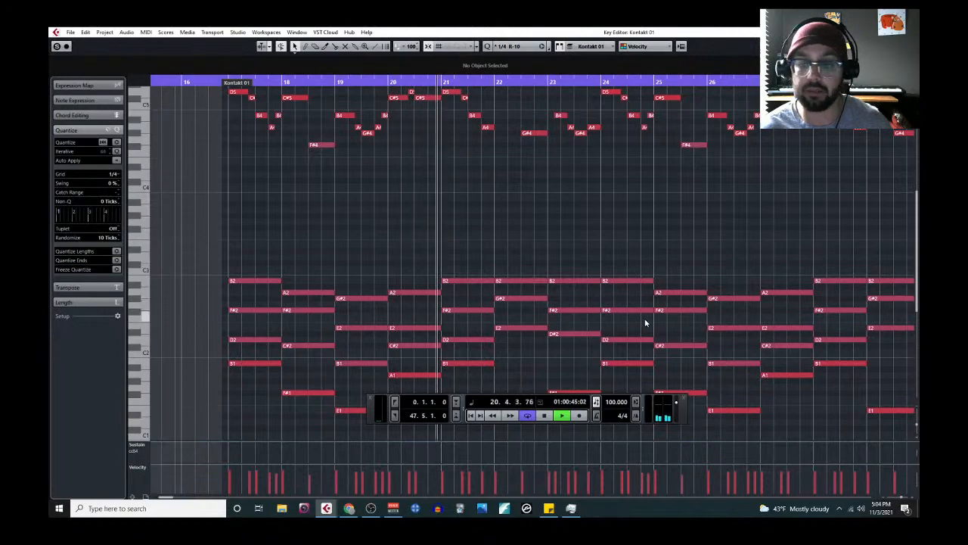
scroll(647, 333, "down", 3)
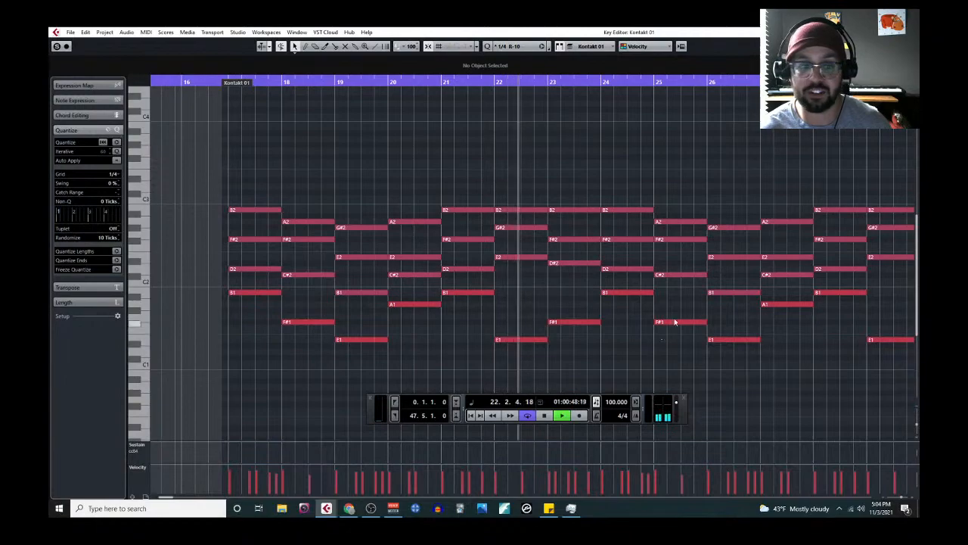
scroll(649, 333, "up", 9)
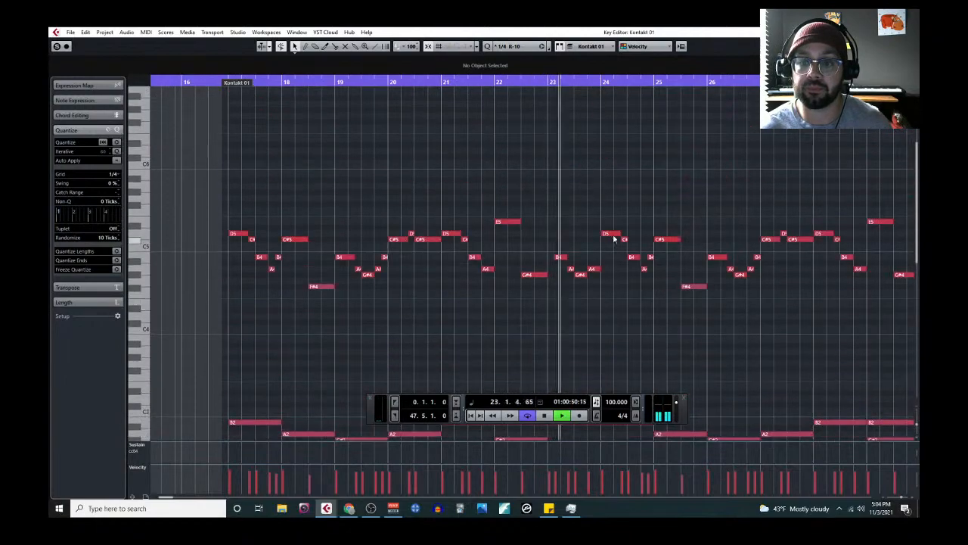
Stop playback and compare the melody in bars 17 to 23 with the repeated phrase in bar 24 by selecting each
key("space")
left_click_drag(230, 199, 595, 320)
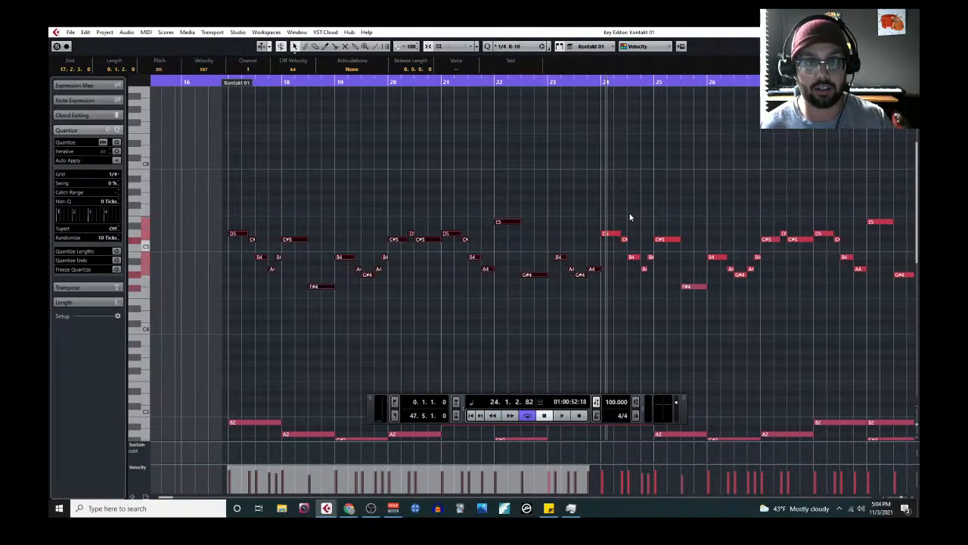
left_click_drag(612, 213, 655, 298)
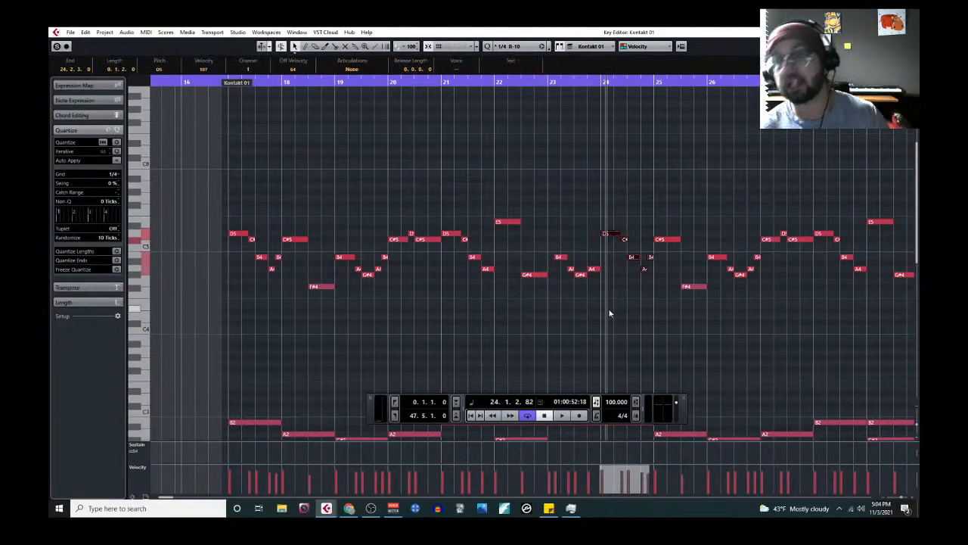
left_click_drag(237, 190, 594, 349)
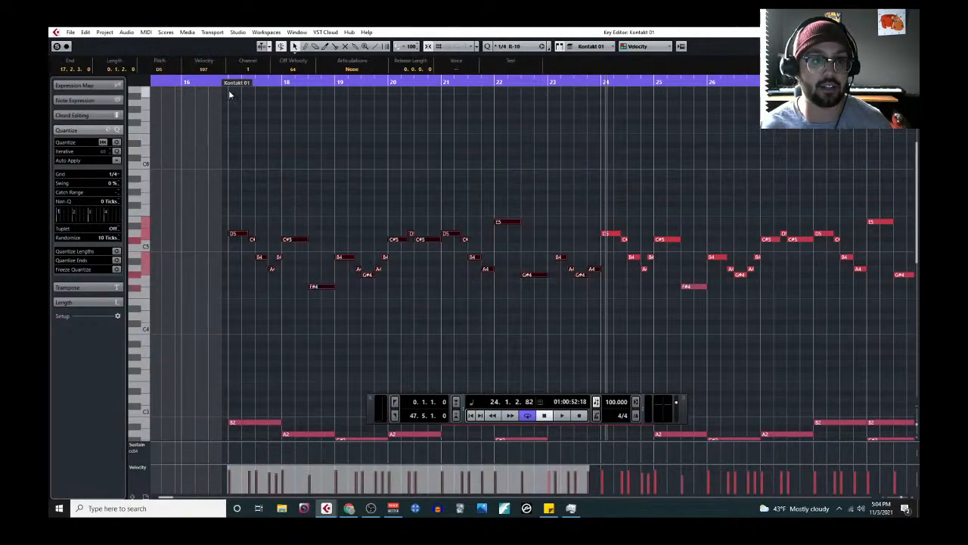
scroll(231, 96, "up", 5)
scroll(227, 144, "down", 3)
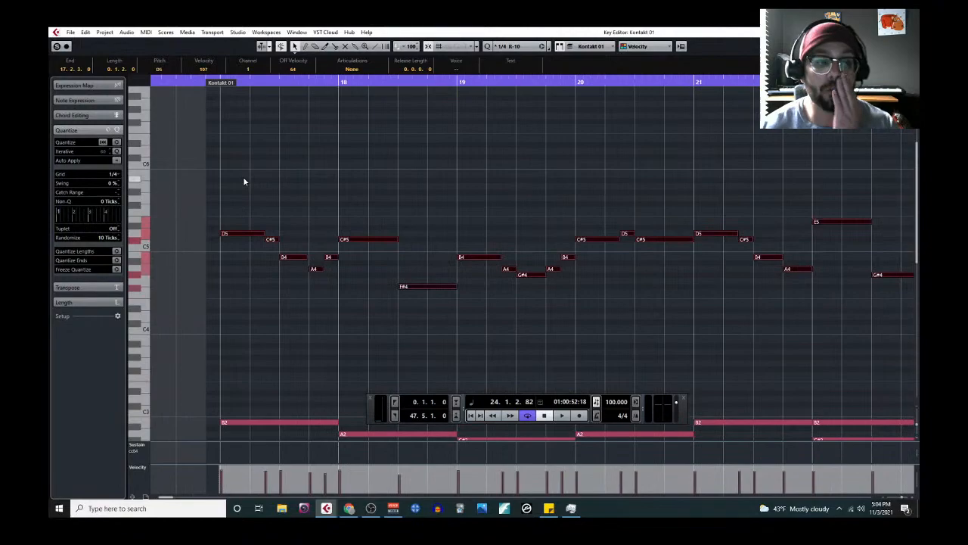
Close the Key Editor and move the B2 marker to bar 24
left_click(910, 31)
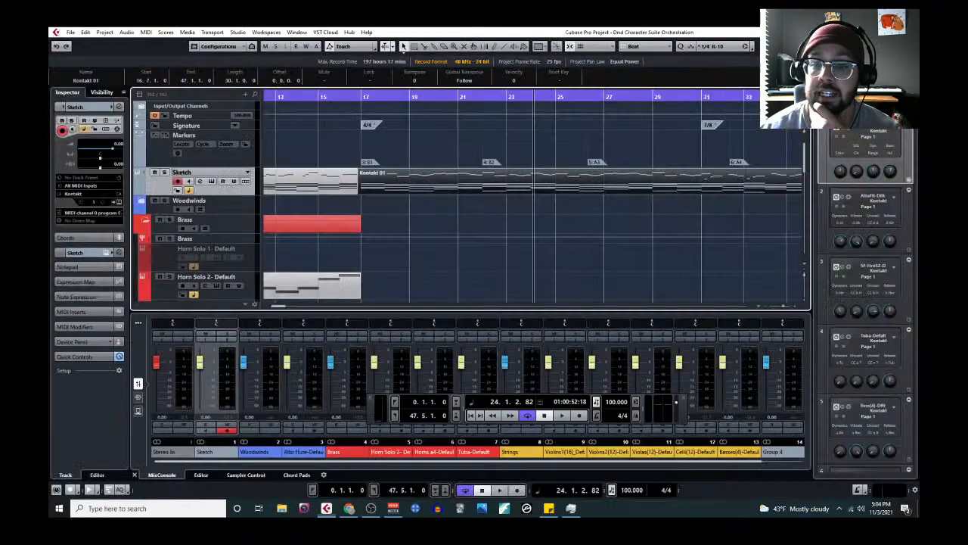
scroll(421, 217, "right", 2)
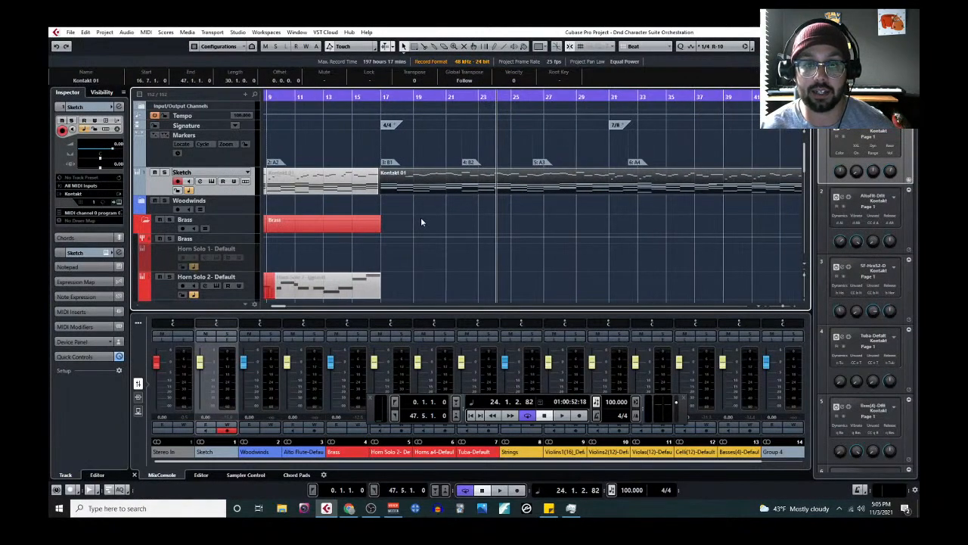
left_click_drag(485, 165, 536, 167)
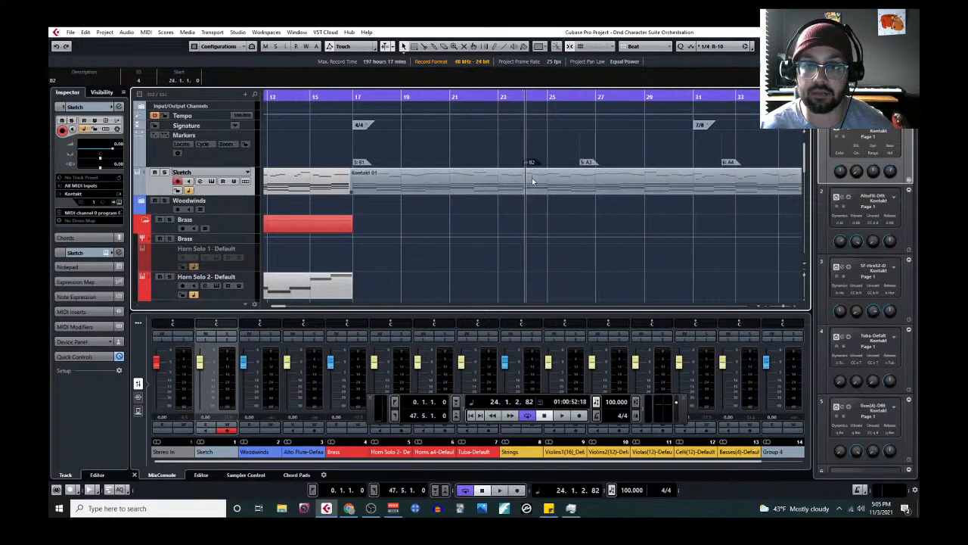
Move the A3 marker to bar 31 at the 7/8 signature change and the A4 marker to 41.2.1.0
scroll(532, 180, "up", 6)
scroll(521, 179, "down", 5)
scroll(394, 172, "down", 3)
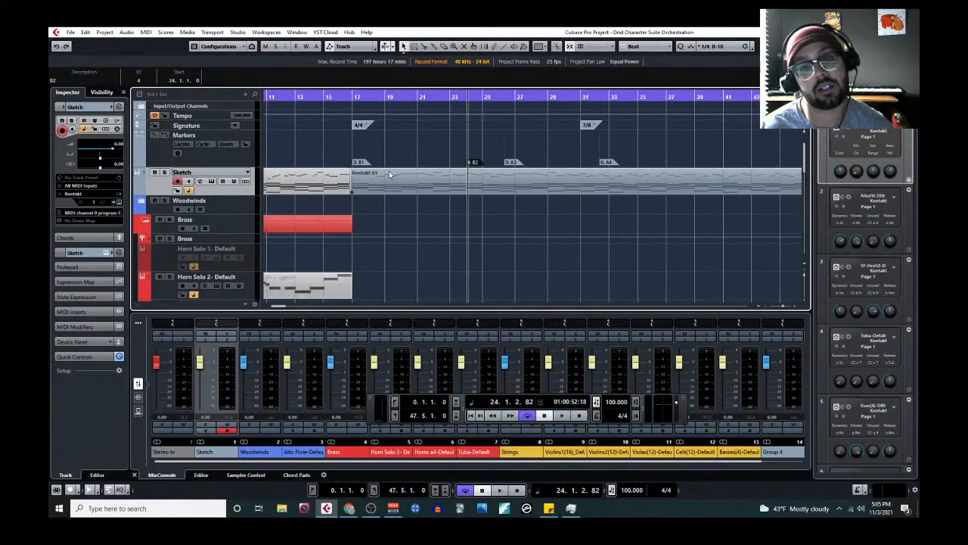
mouse_move(514, 166)
left_mouse_down()
mouse_move(684, 155)
mouse_move(735, 162)
left_mouse_up()
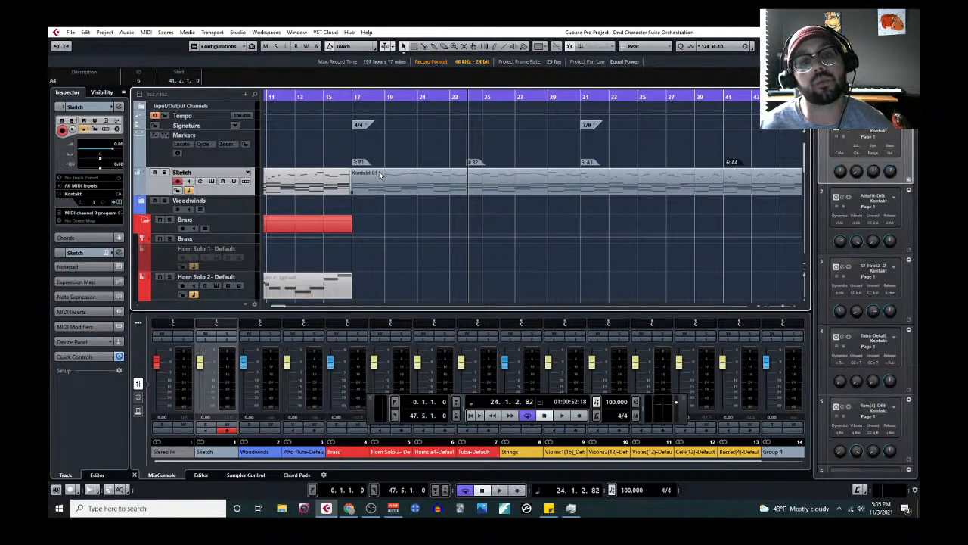
Play the orchestrated A2 section from bar 9
key("g")
key("g")
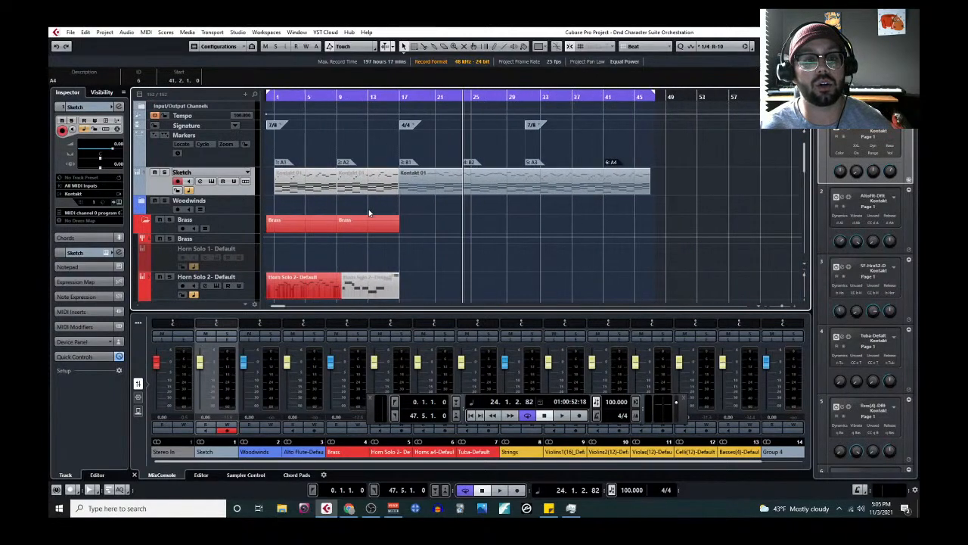
left_click(339, 98)
key("space")
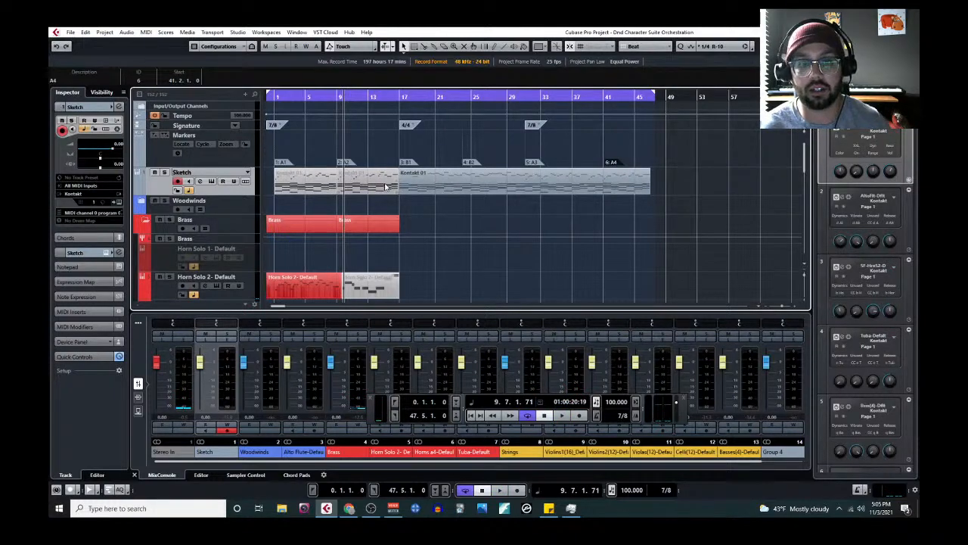
Play the Sketch track's Kontakt 01 part from bar 17 and examine its opening B1 melody in the Key Editor
left_click(399, 96)
left_click(418, 180)
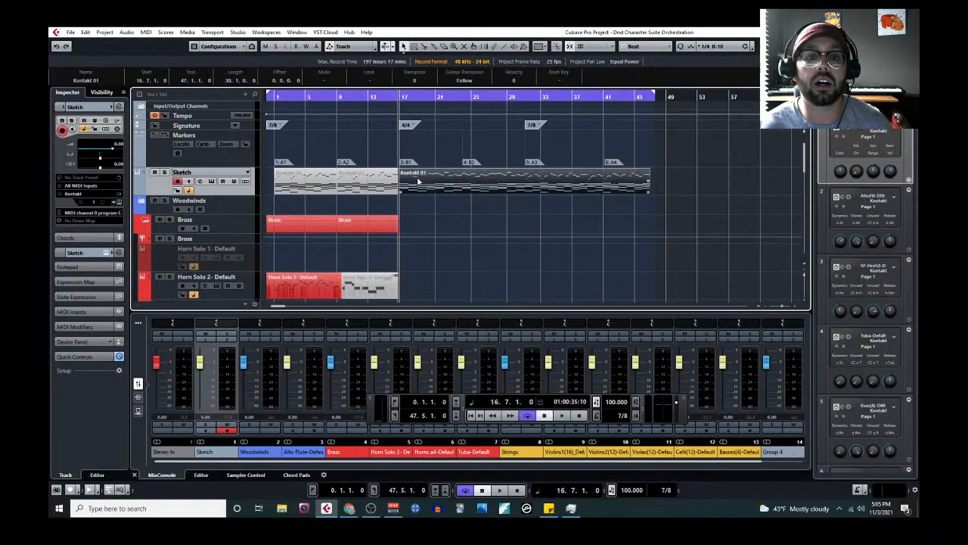
key("space")
left_click(146, 31)
left_click(158, 44)
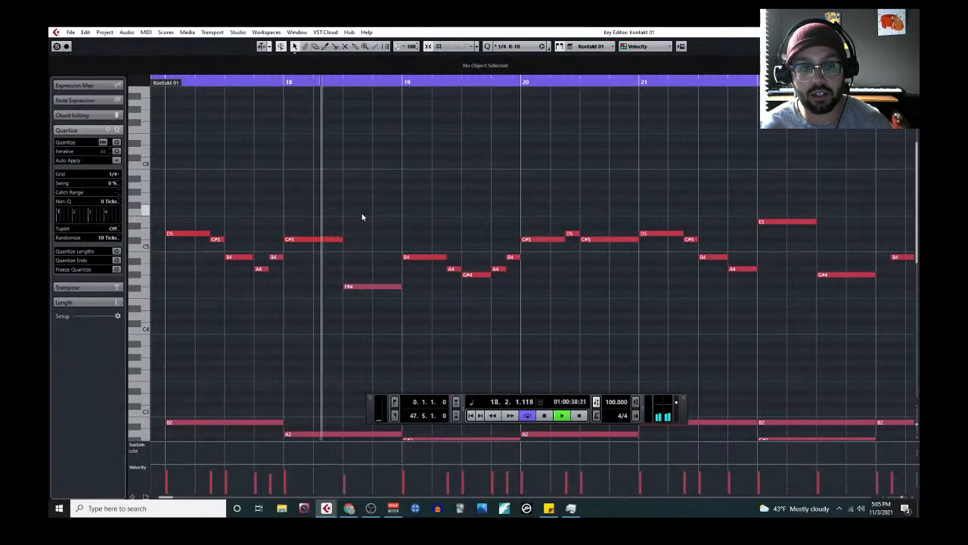
scroll(349, 254, "down", 2)
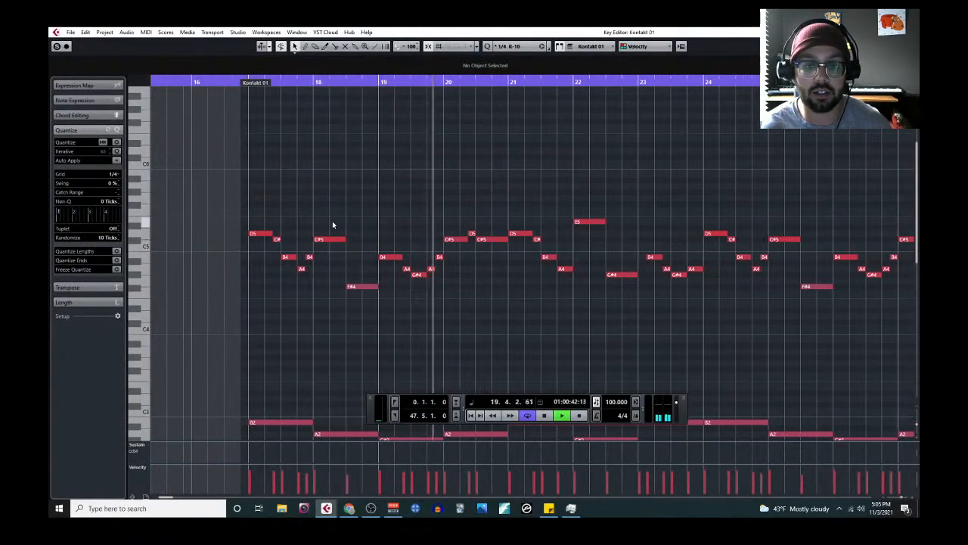
key("space")
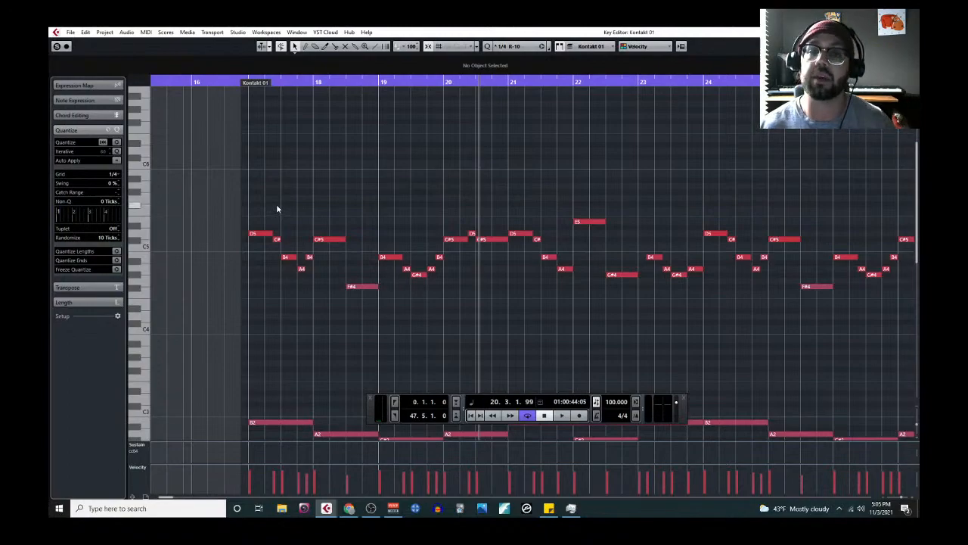
Select the melody notes in bars 17 to 23 and set the quantize grid to 1/1
left_click_drag(263, 175, 699, 324)
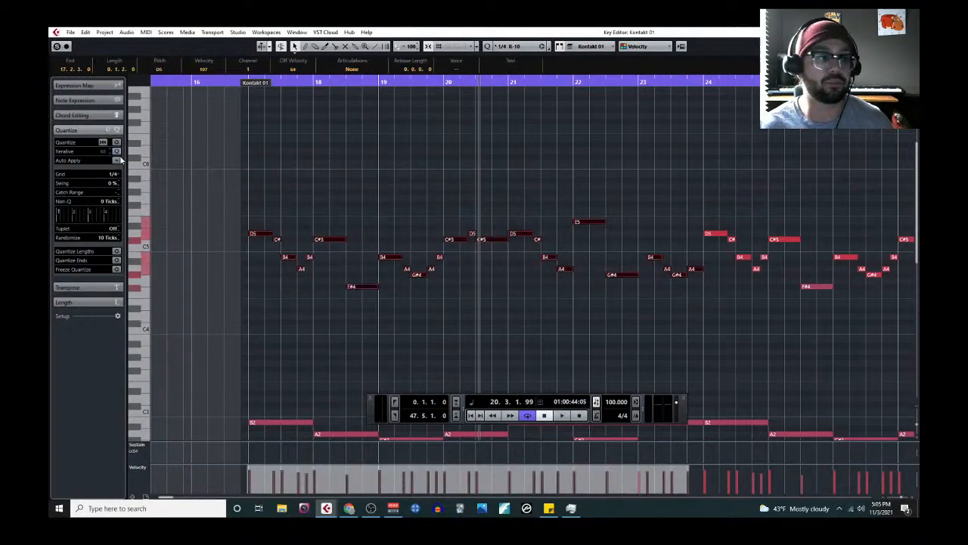
left_click(125, 175)
left_click(127, 189)
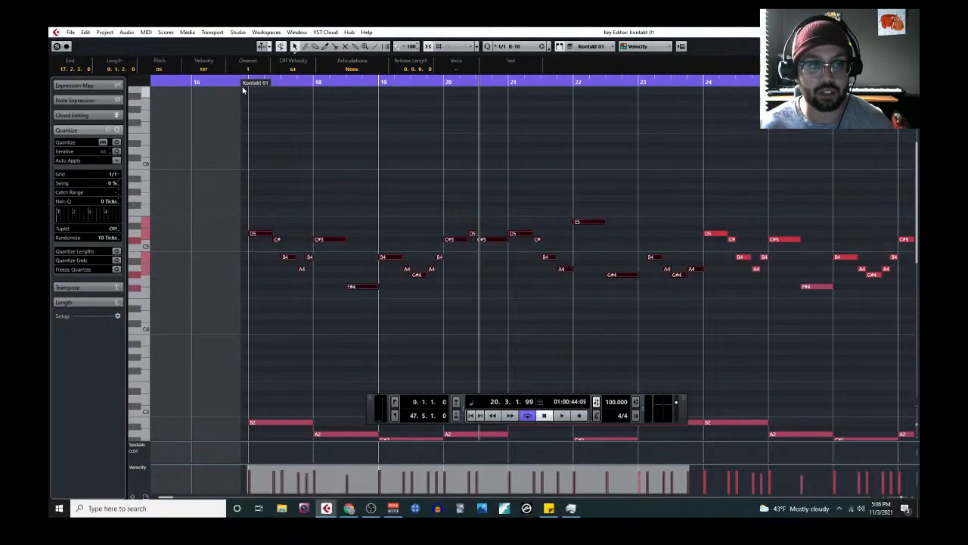
scroll(253, 90, "up", 4)
scroll(331, 205, "down", 4)
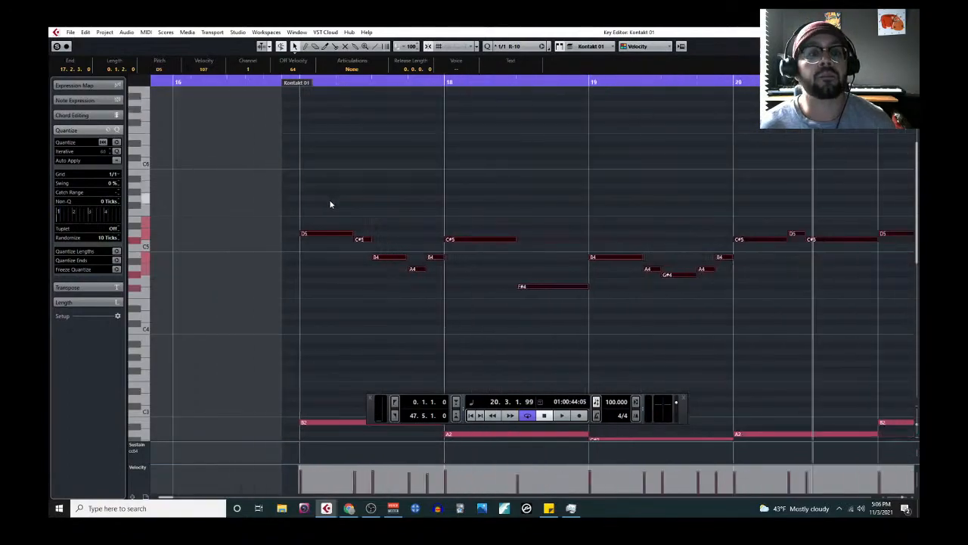
scroll(415, 188, "right", 2)
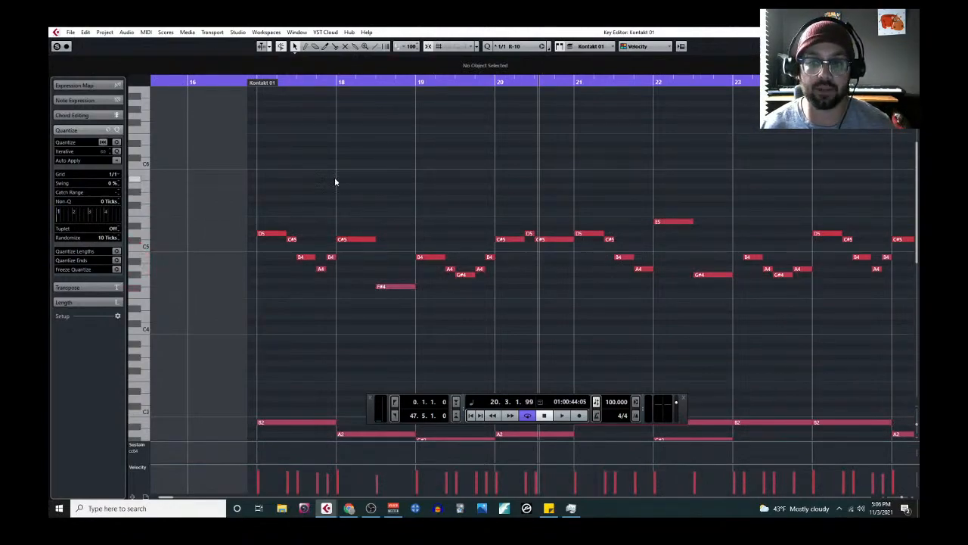
Select and copy the melody from bar 17 through the D5 at bar 24, and close the Key Editor
left_click_drag(274, 181, 814, 336)
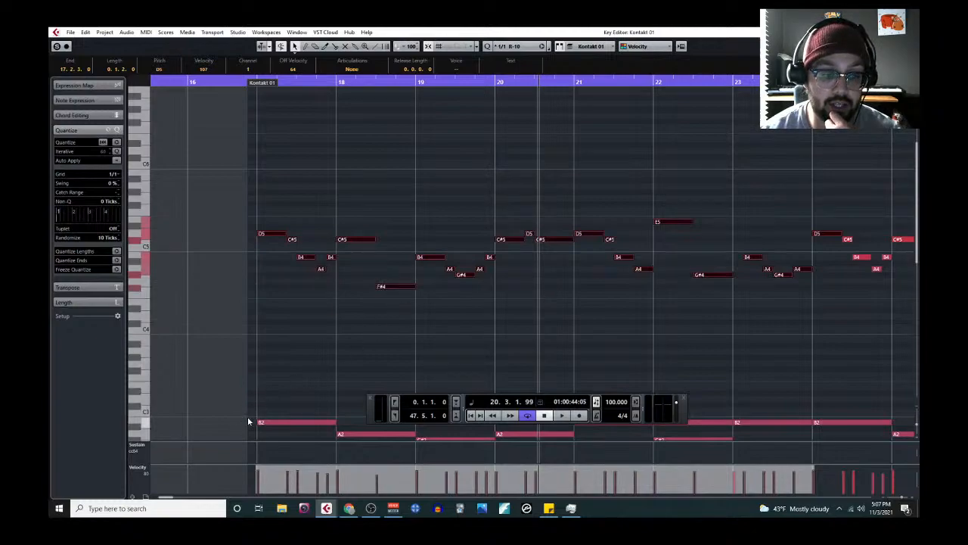
scroll(248, 416, "down", 3)
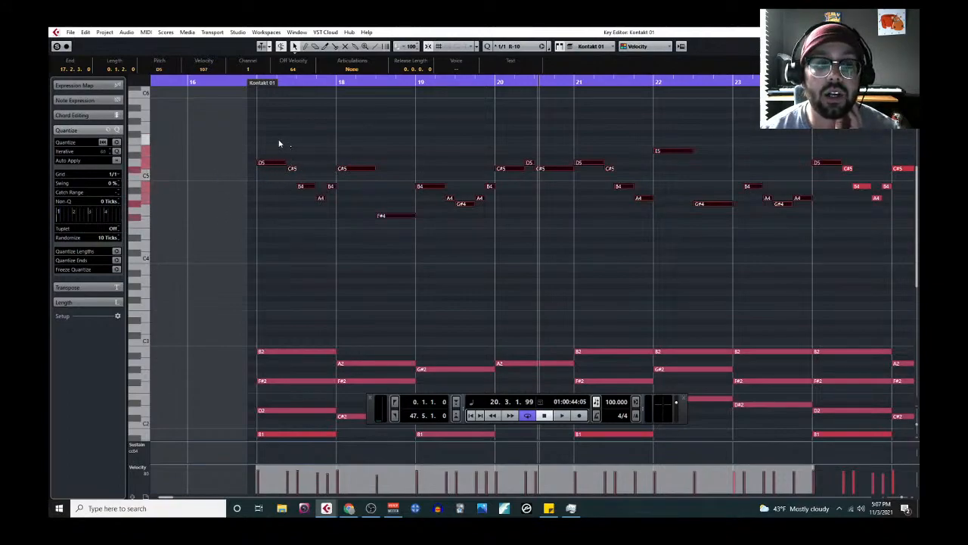
left_click_drag(272, 128, 823, 238)
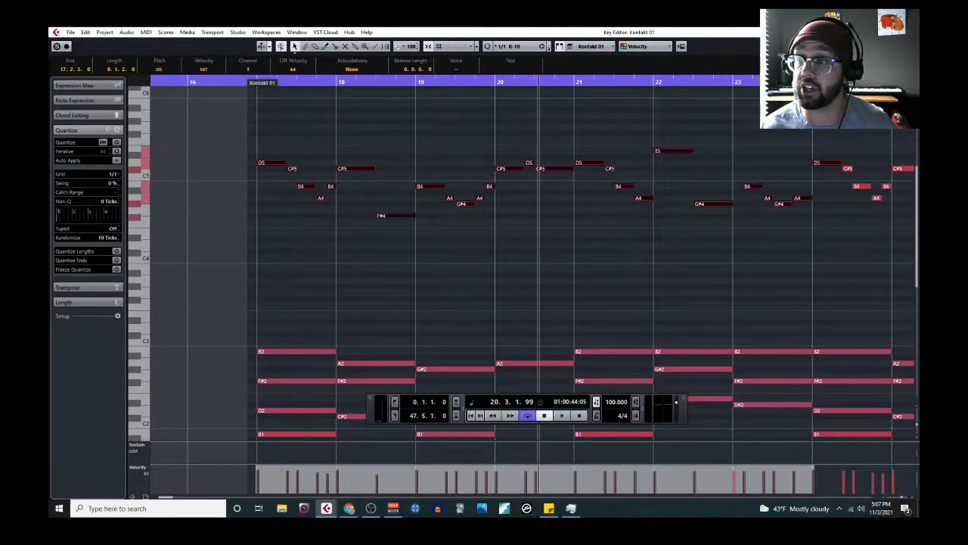
left_click(910, 32)
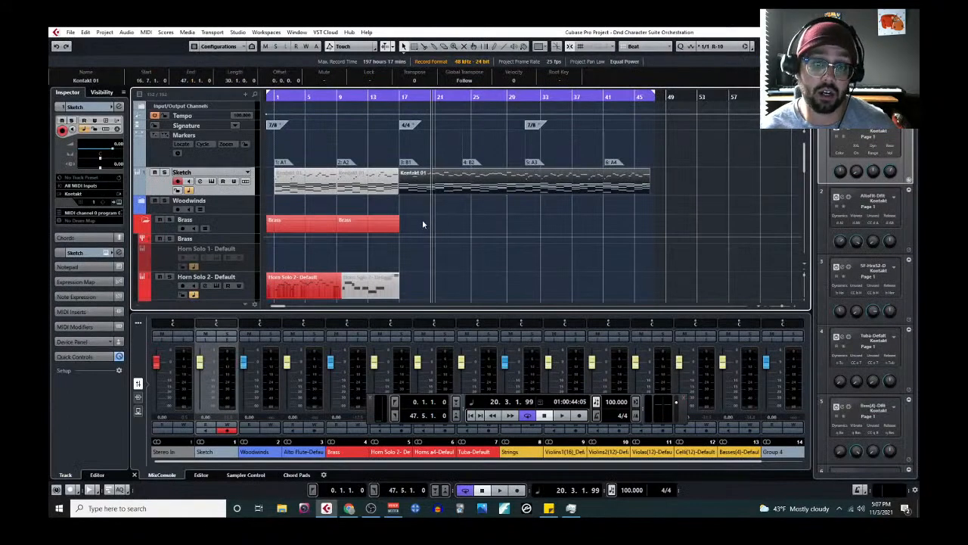
Place the playhead at bar 17, expand the Woodwinds folder and enable the Flutes a3-Default track
left_click(401, 94)
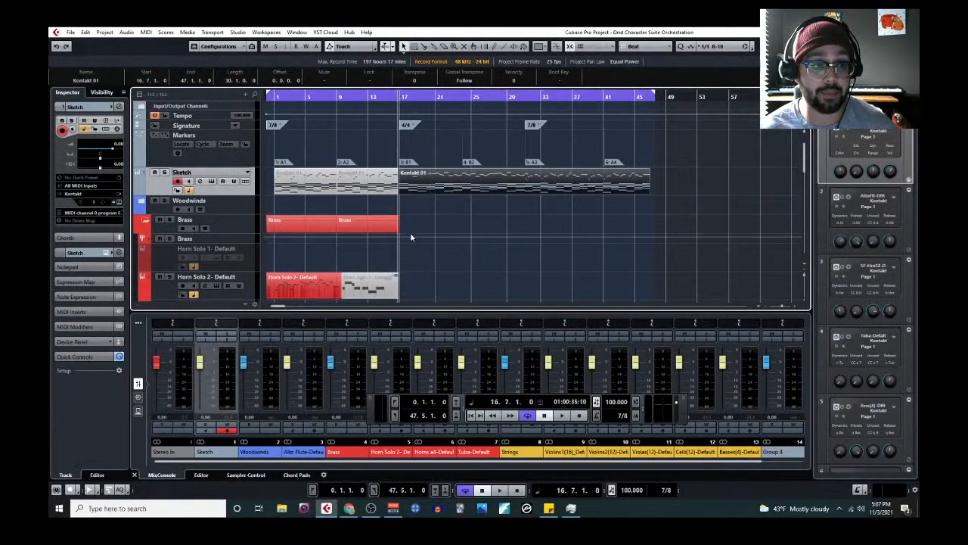
left_click(139, 201)
scroll(220, 197, "down", 3)
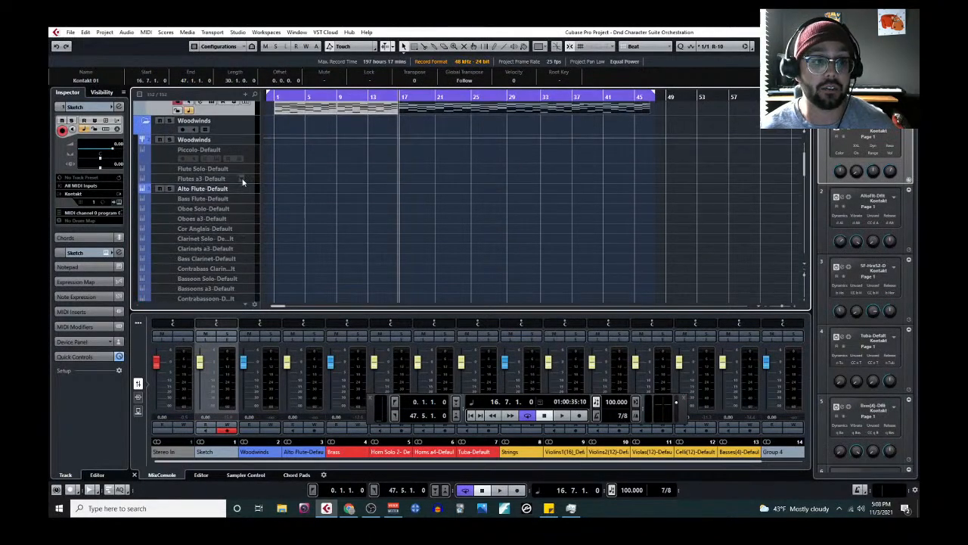
right_click(256, 180)
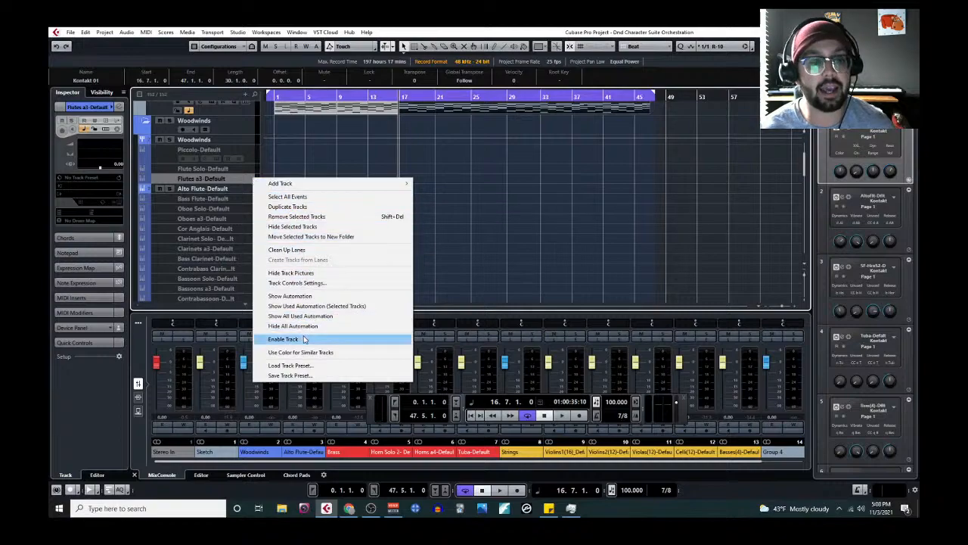
left_click(304, 339)
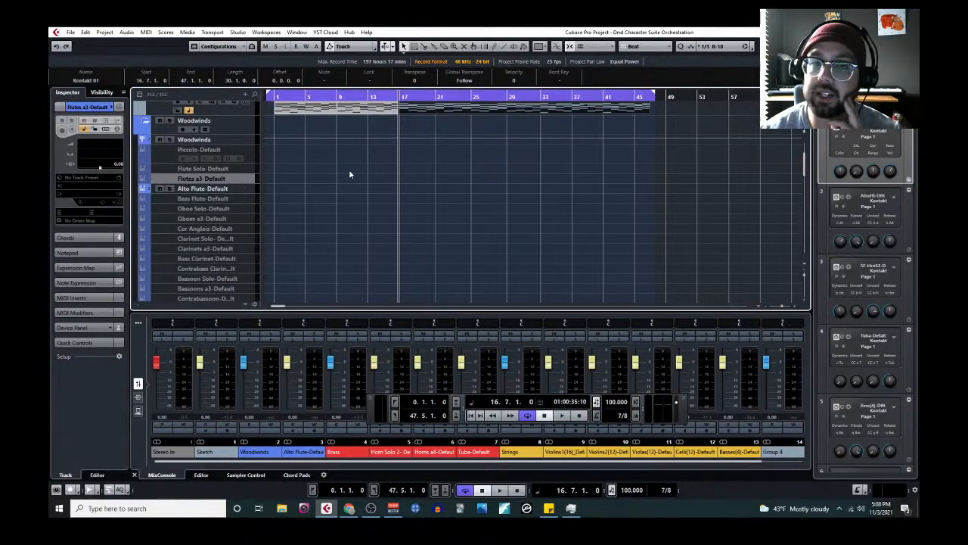
Paste the copied melody at the playhead on the Flutes a3-Default track and enlarge the track's height
left_click(422, 186)
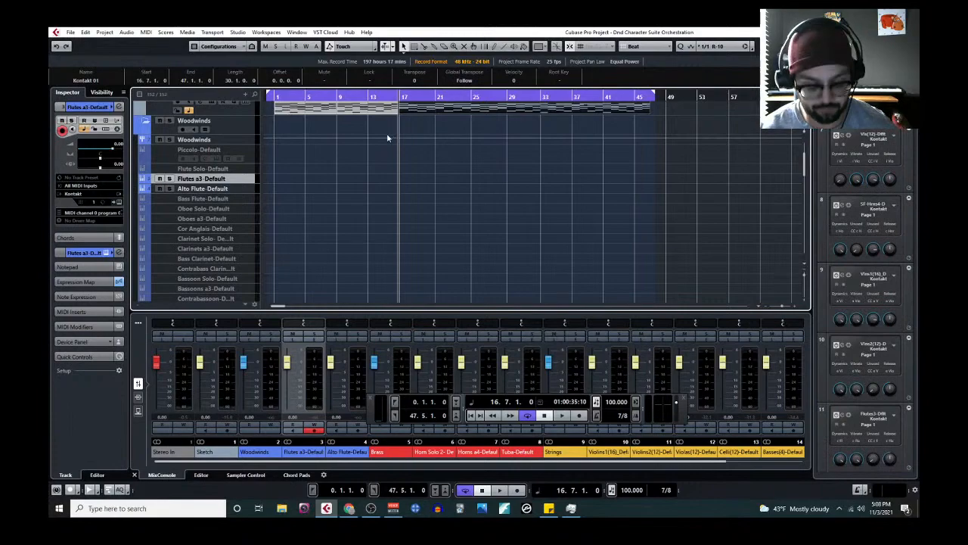
key("ctrl+v")
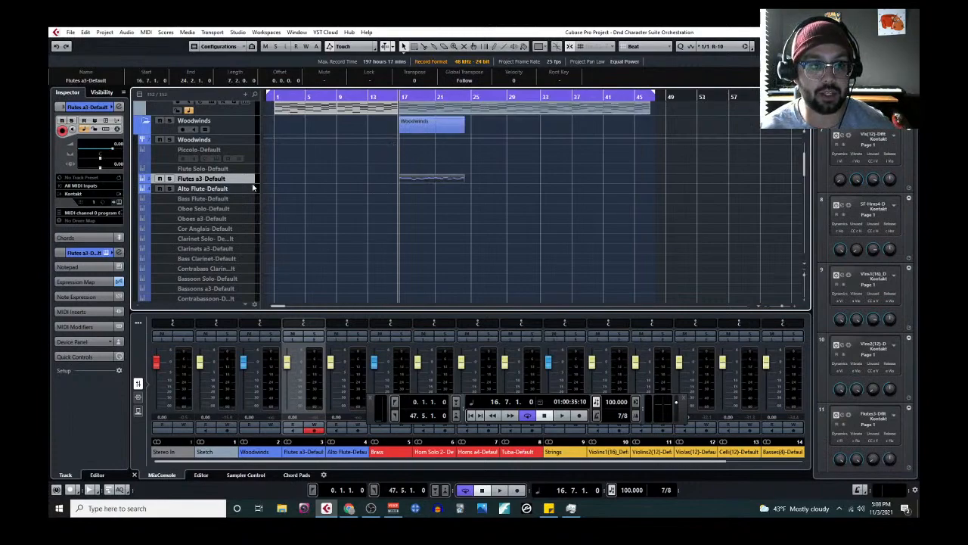
left_click_drag(257, 187, 258, 215)
Play the pasted flute part from bar 17, open it in the Key Editor and stop playback
key("space")
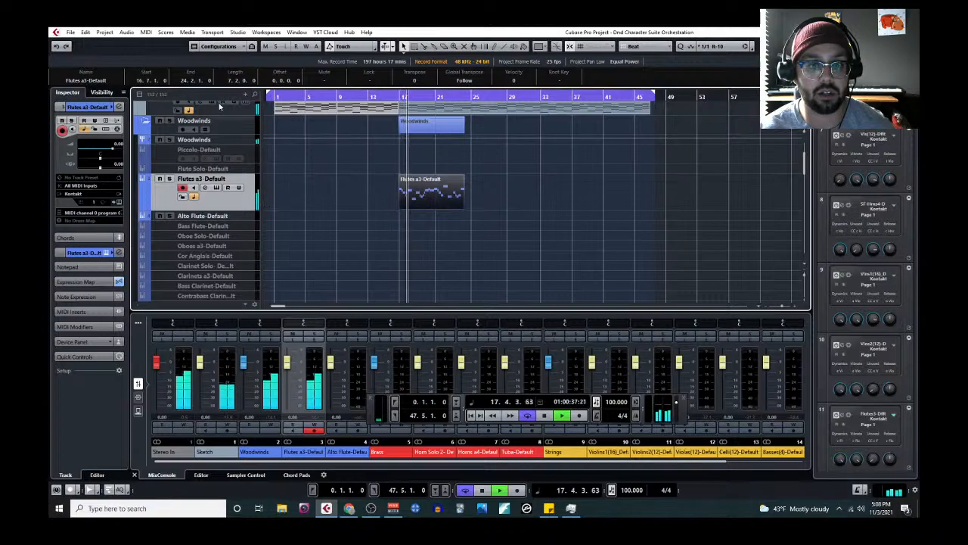
left_click(146, 32)
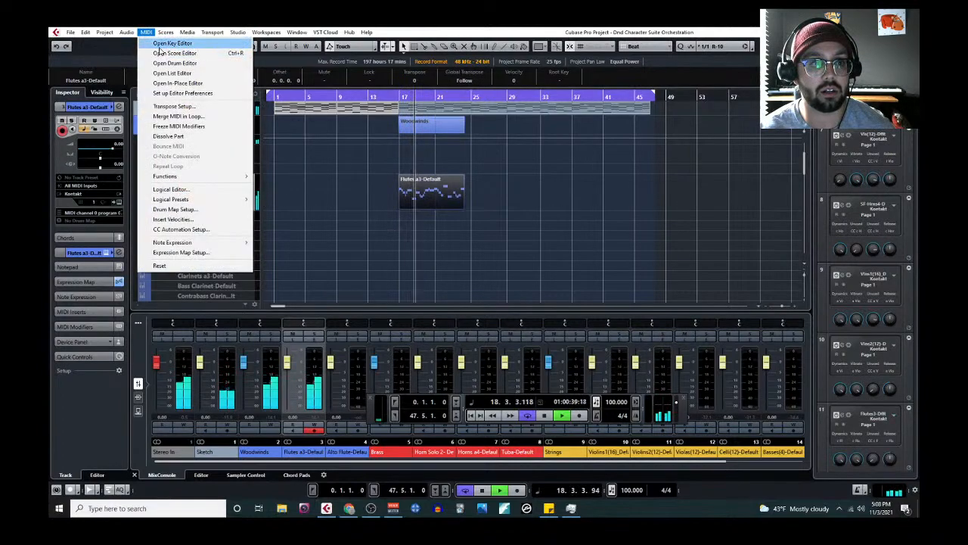
left_click(170, 43)
key("space")
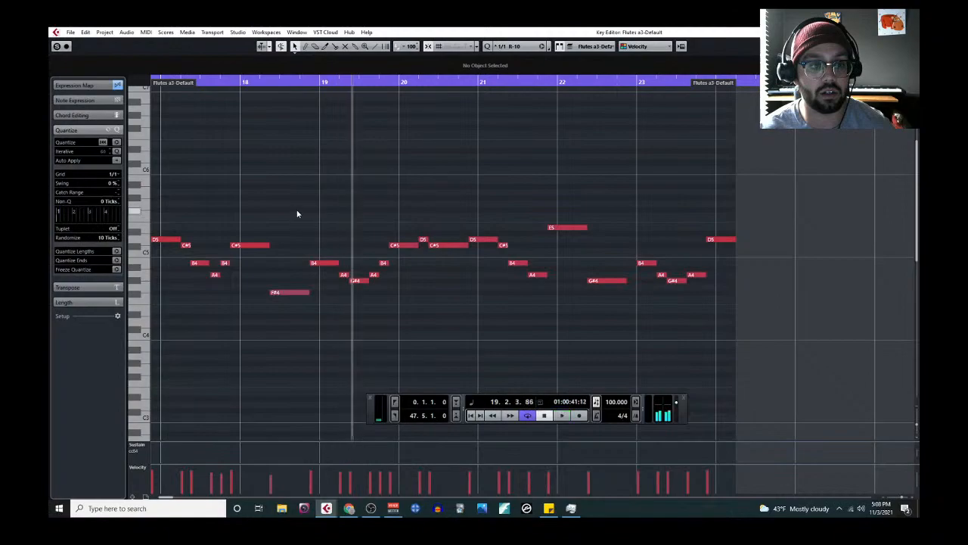
Move all the pasted flute notes to start exactly on bar 17 and set the quantize grid to 1/4
scroll(250, 204, "down", 3)
scroll(363, 182, "left", 3)
scroll(390, 140, "down", 2)
left_click_drag(390, 137, 807, 298)
left_click_drag(394, 172, 397, 165)
left_click(459, 298)
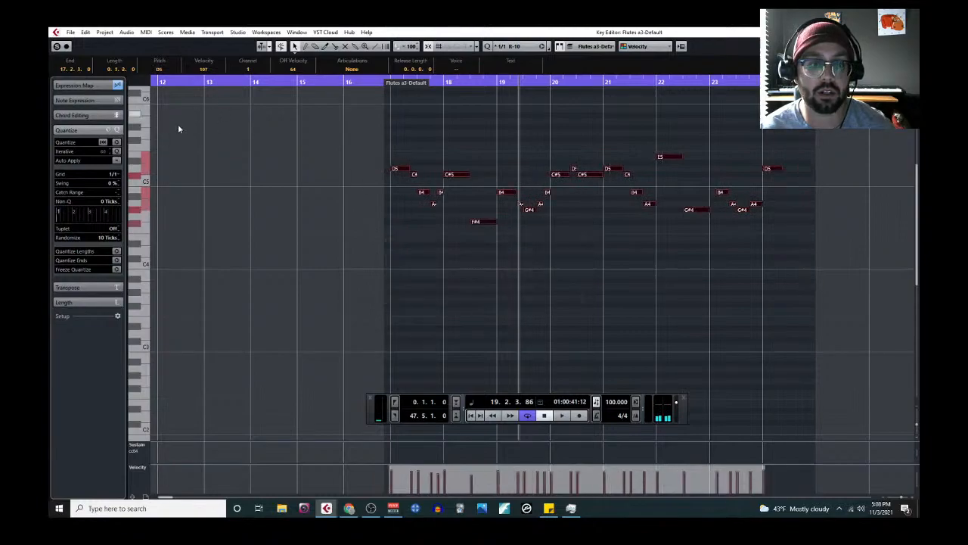
left_click(117, 176)
left_click(121, 204)
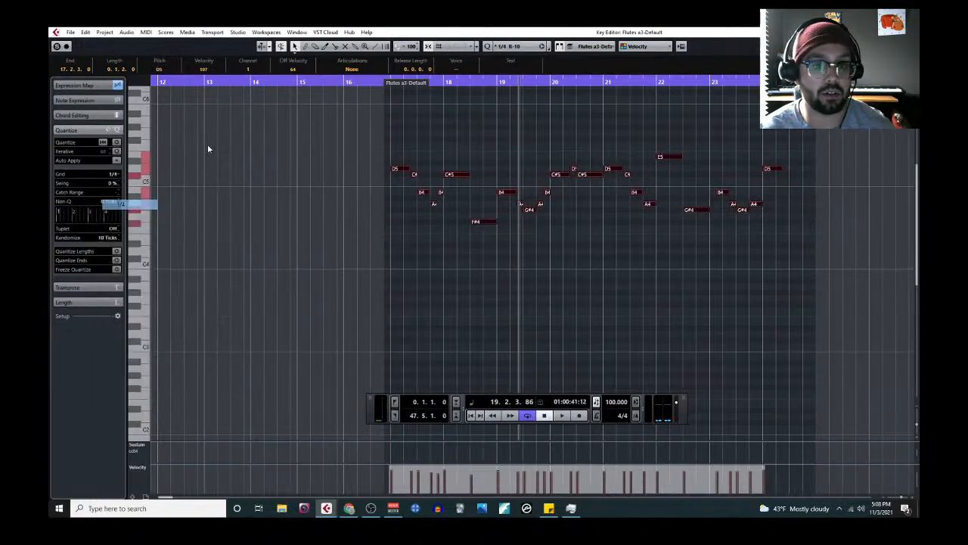
Play the flute part through from bar 17, delete the extra D5 note at bar 24 and close the Key Editor
left_click(384, 82)
key("space")
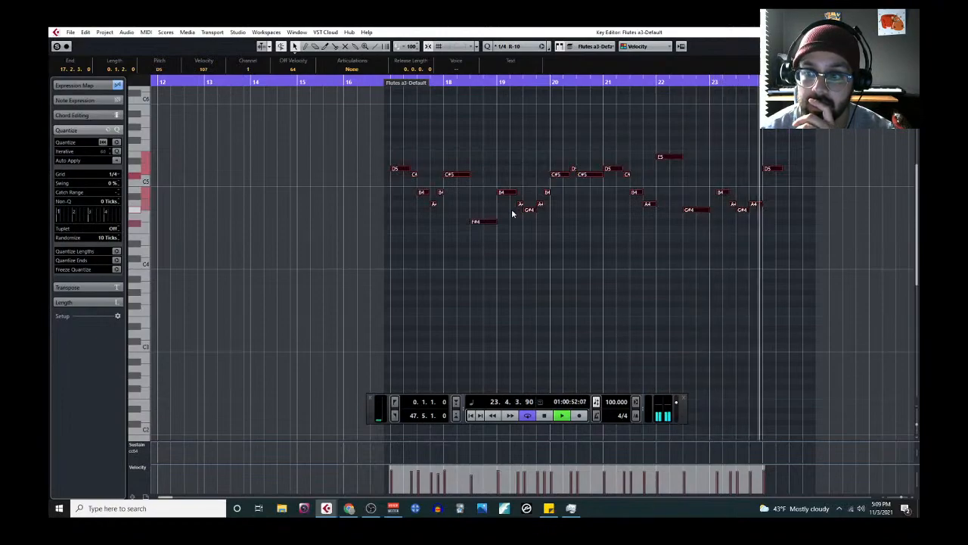
key("space")
left_click(773, 215)
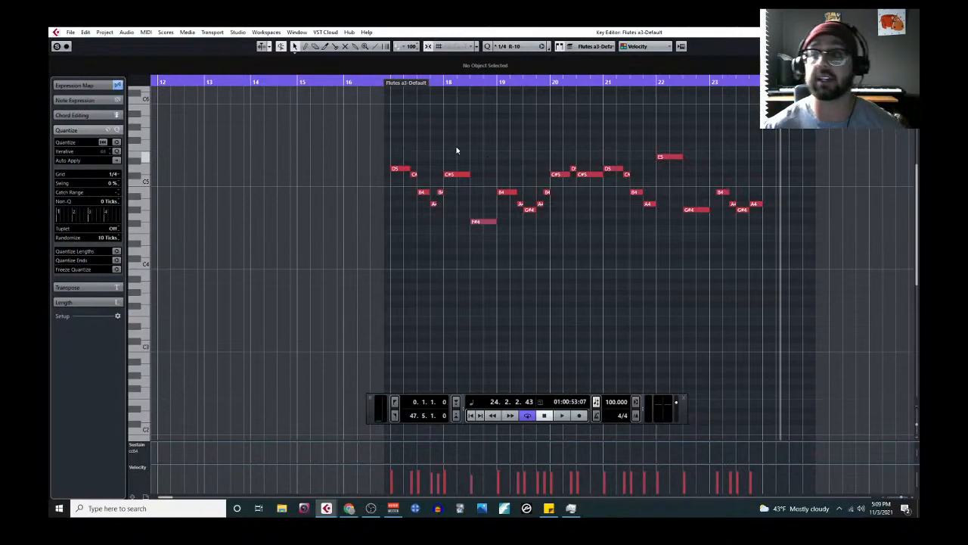
left_click(909, 31)
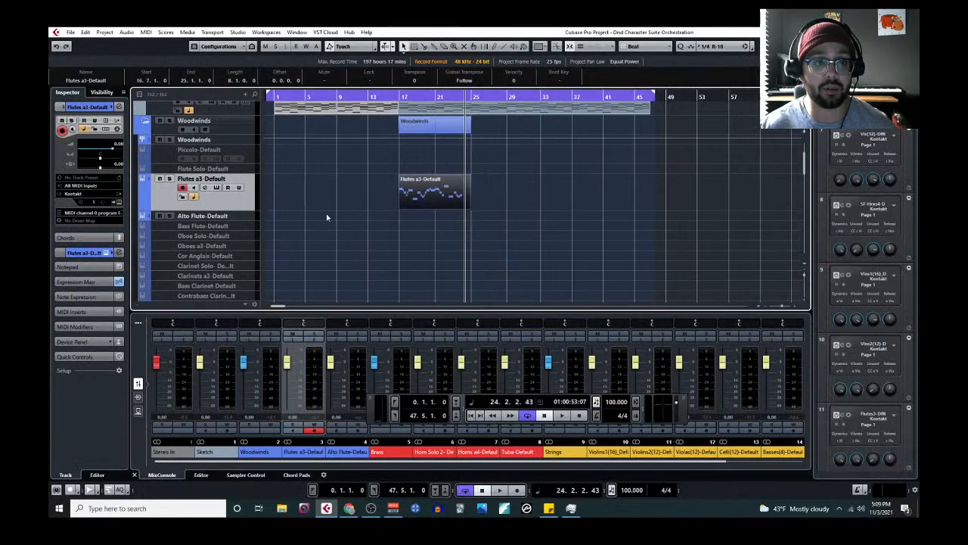
Play the opening A1 section from the start of the project and listen to the Horn Solo 2 melody
scroll(327, 213, "down", 6)
scroll(299, 207, "up", 1)
left_click(272, 97)
key("space")
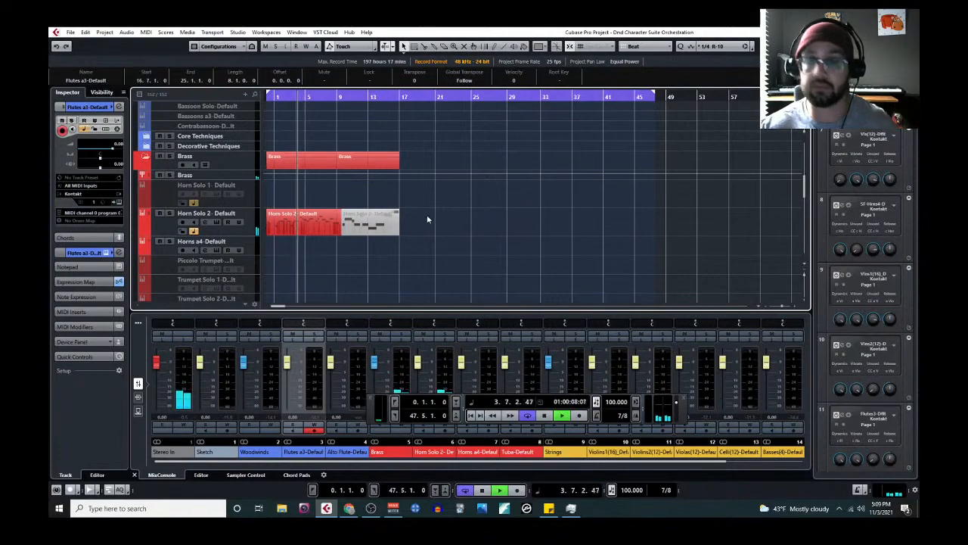
scroll(432, 245, "up", 6)
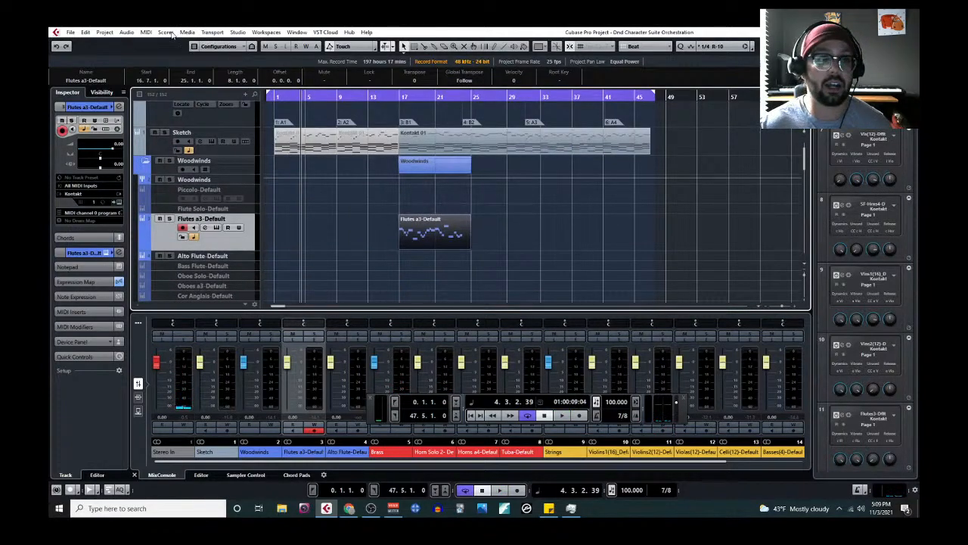
Play the Flutes a3-Default part from bar 17 in the Key Editor and select the B4 note at bar 19
left_click(146, 33)
left_click(168, 44)
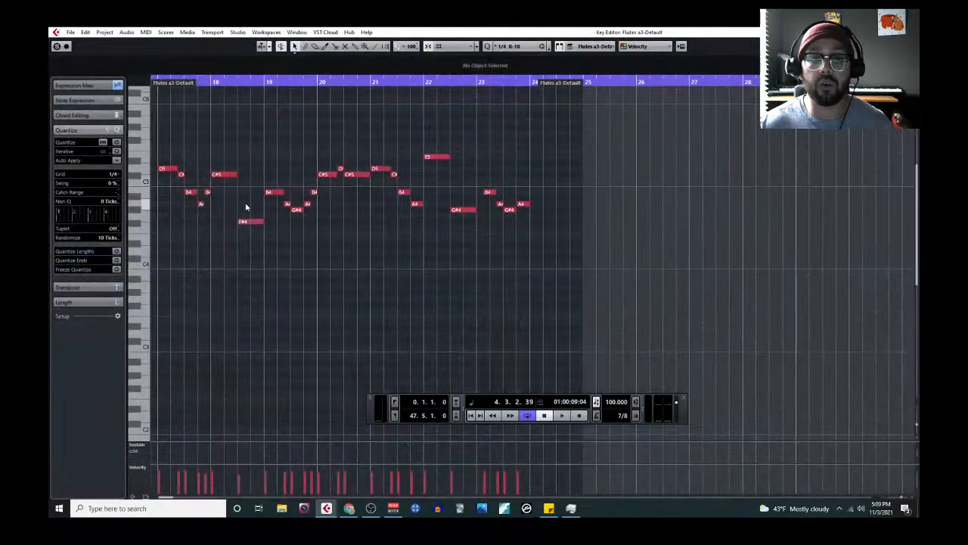
scroll(257, 200, "left", 3)
left_click(305, 86)
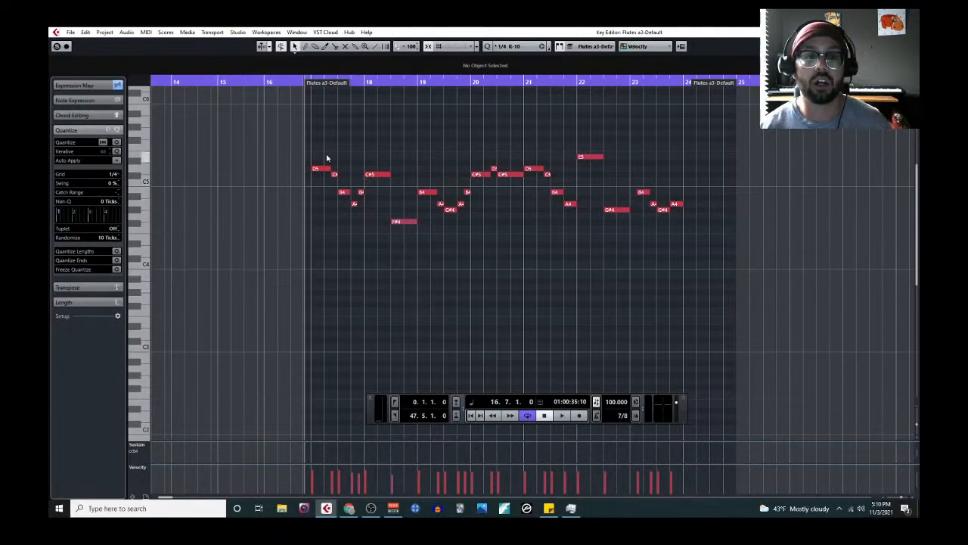
scroll(350, 149, "up", 1, "ctrl")
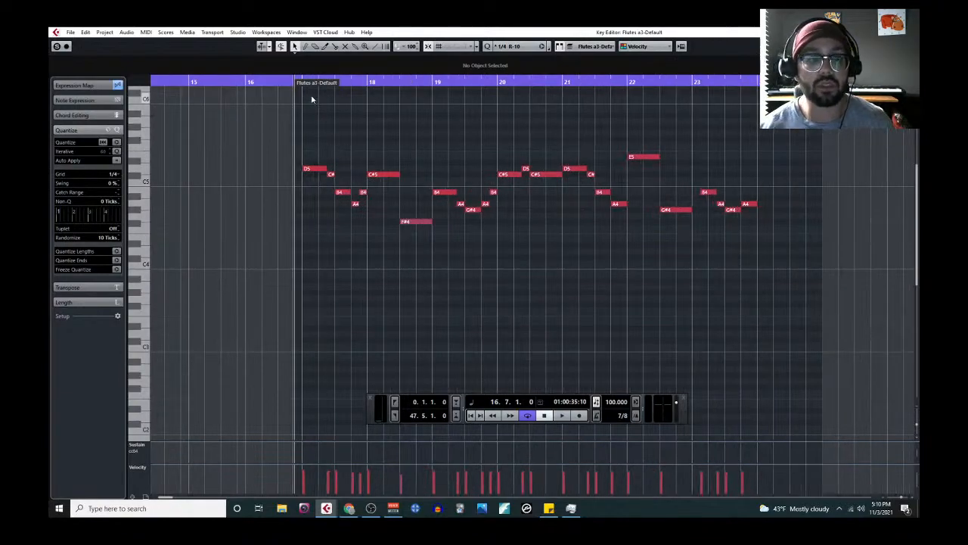
key("space")
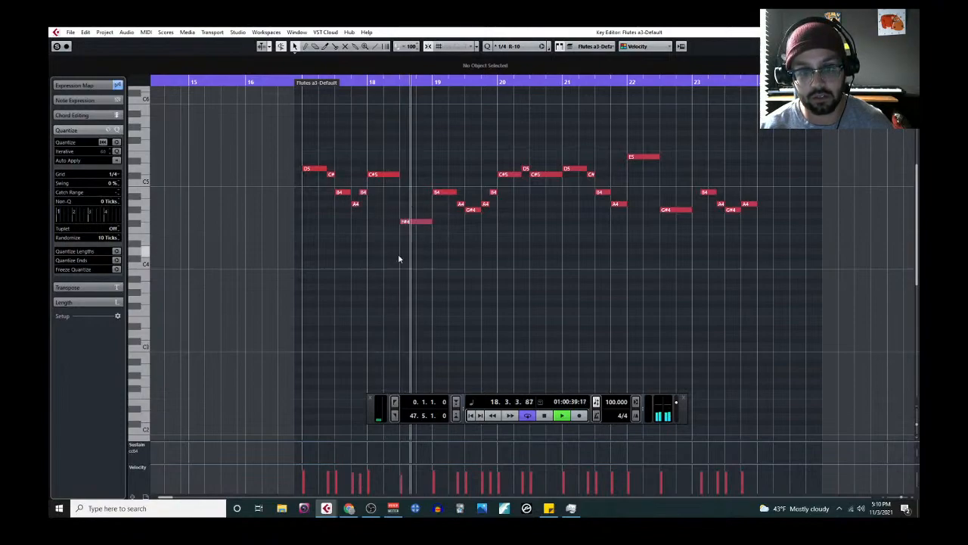
key("space")
left_click(448, 193)
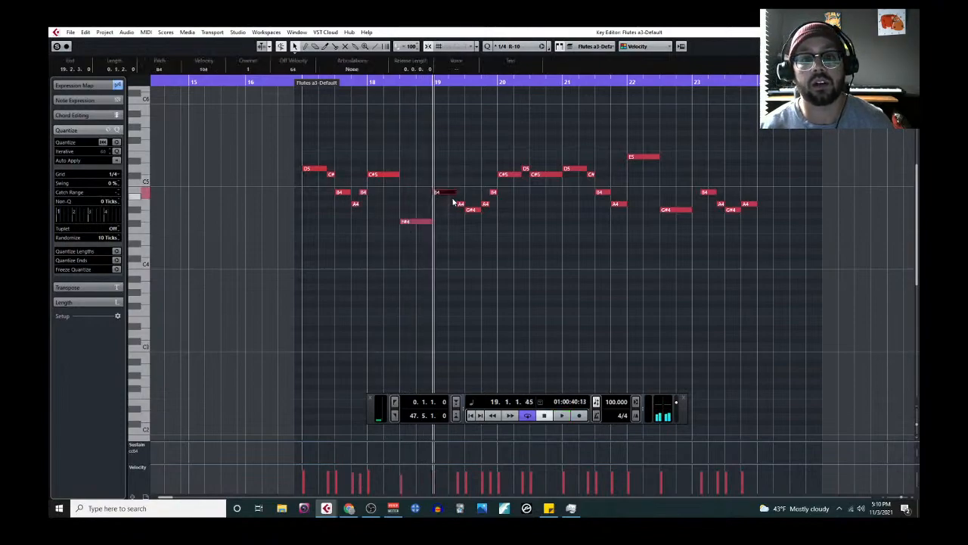
Mute the flute notes in bars 19 and 20, place the project cursor at bar 19 and close the Key Editor
left_click_drag(452, 145, 549, 236)
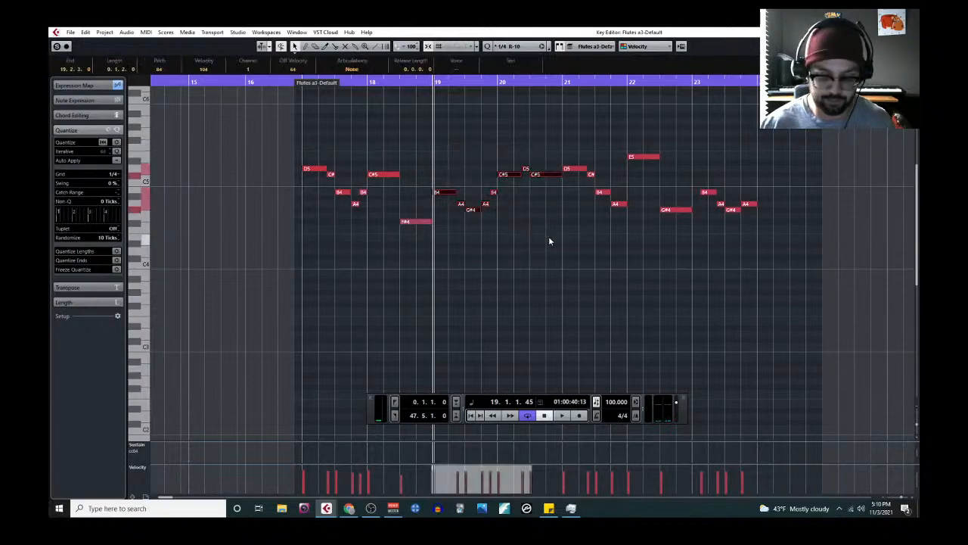
key("shift+m")
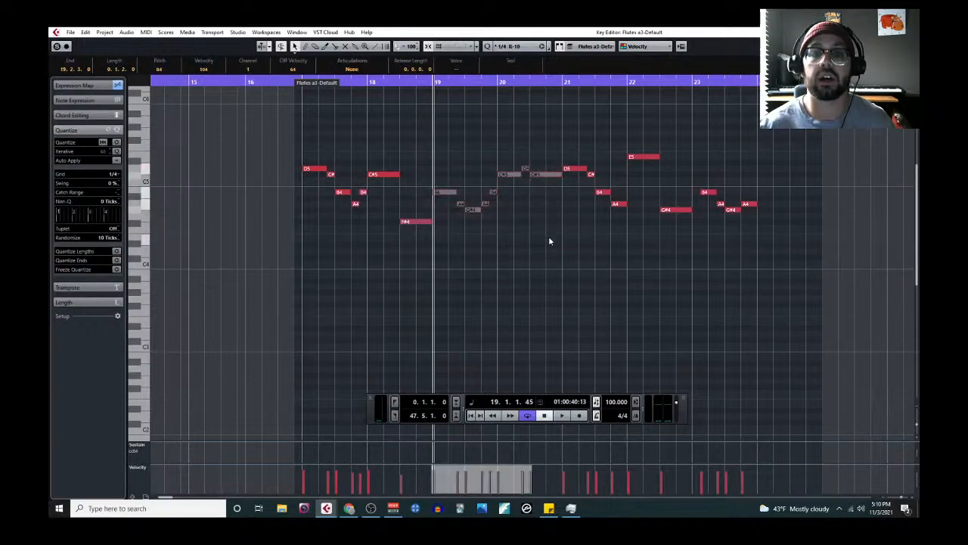
key("h")
key("h")
key("h")
left_click(517, 82)
scroll(813, 115, "down", 3)
left_click(909, 32)
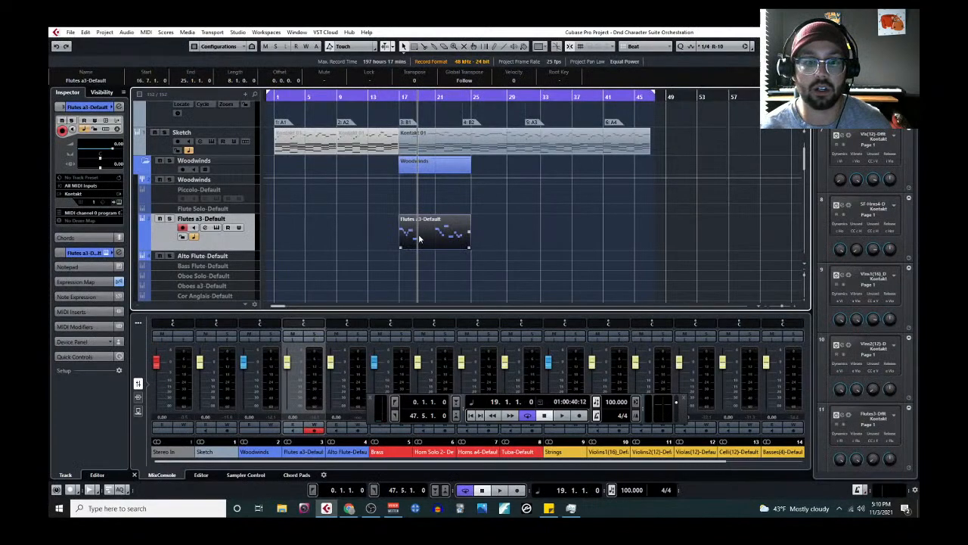
Disable the Alto Flute-Default track and enable the Clarinets a3-Default track
scroll(418, 238, "down", 2)
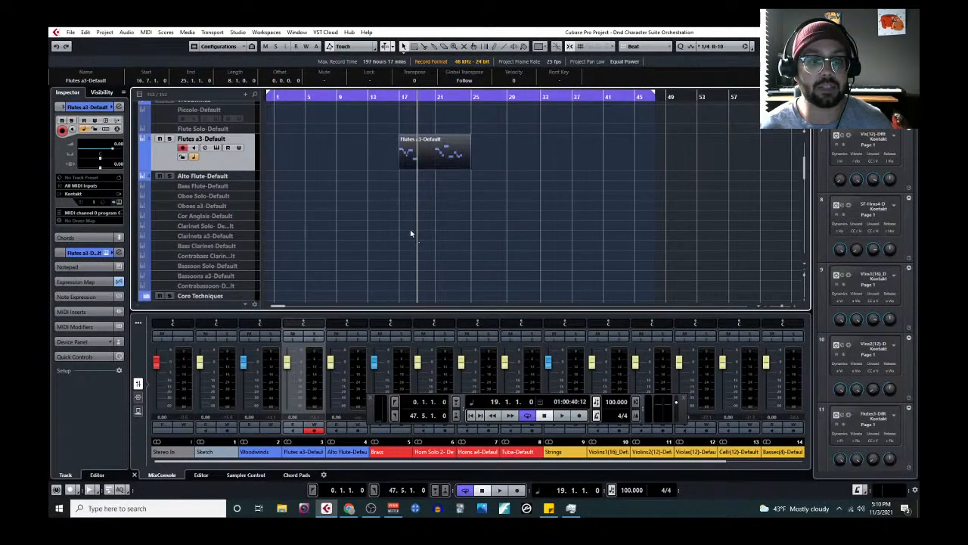
right_click(247, 178)
left_click(303, 338)
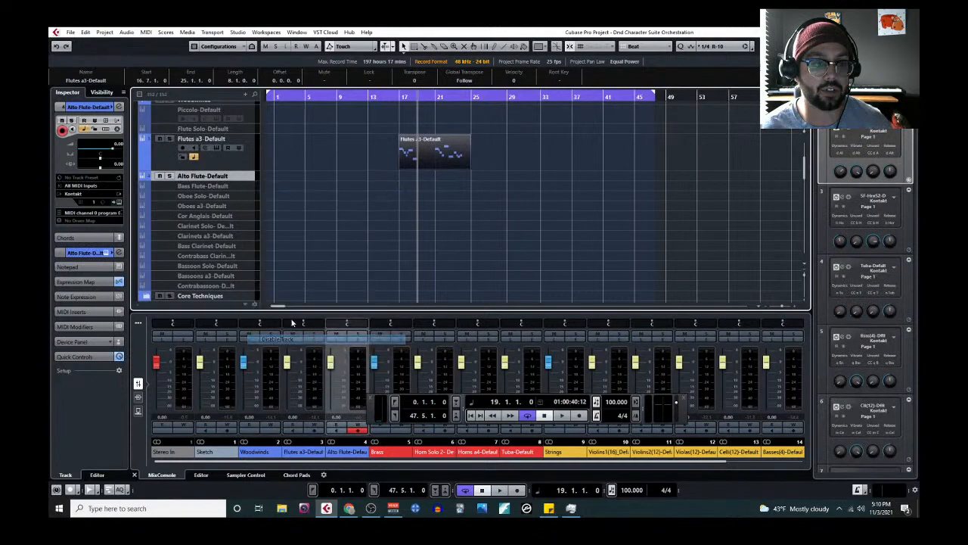
left_click(247, 236)
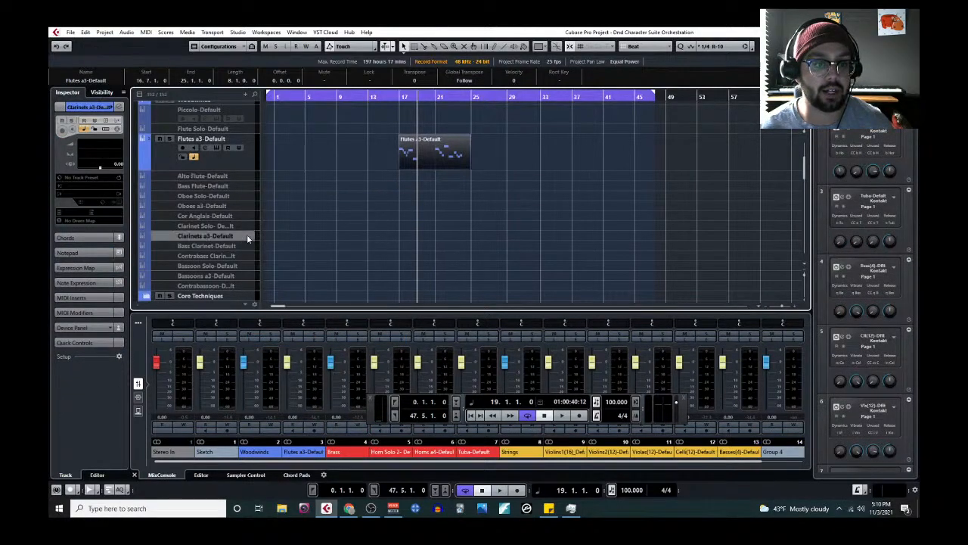
right_click(248, 237)
left_click(302, 399)
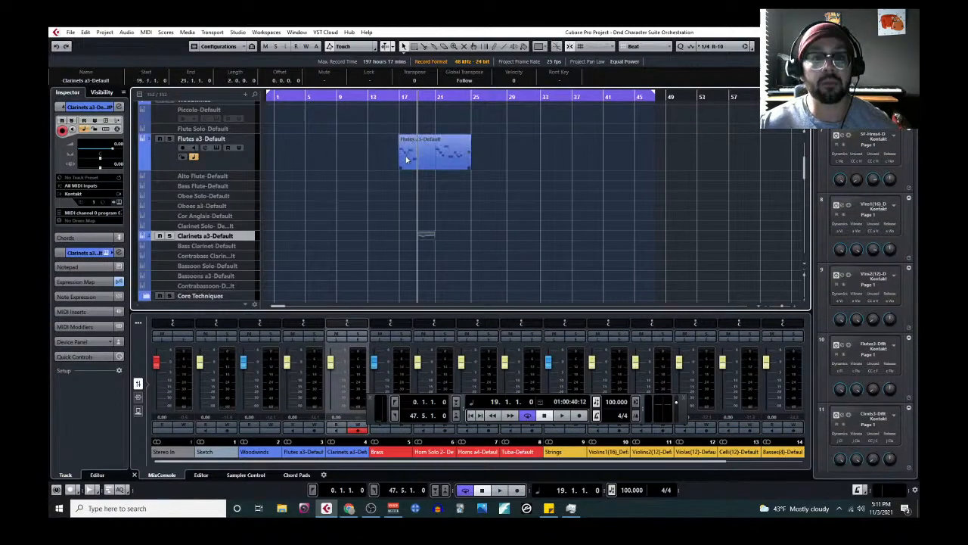
Check the muted notes in bars 19 and 20 of the Flutes a3-Default part in the Key Editor and close it
left_click(406, 157)
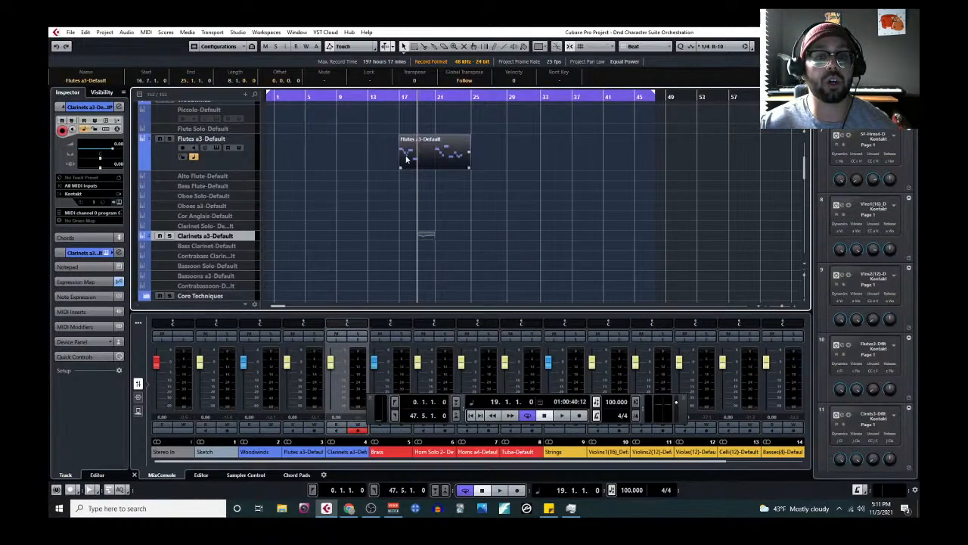
left_click(148, 31)
left_click(158, 44)
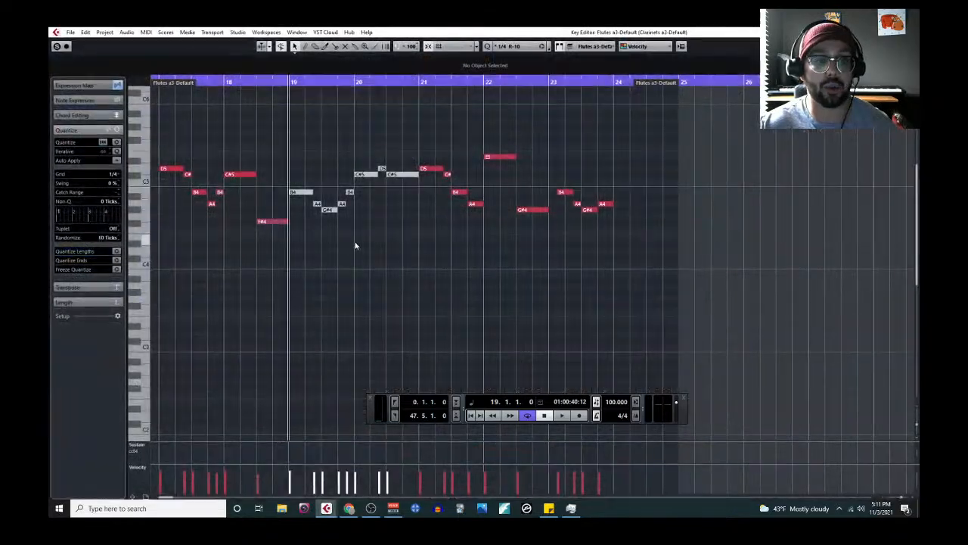
left_click(382, 196)
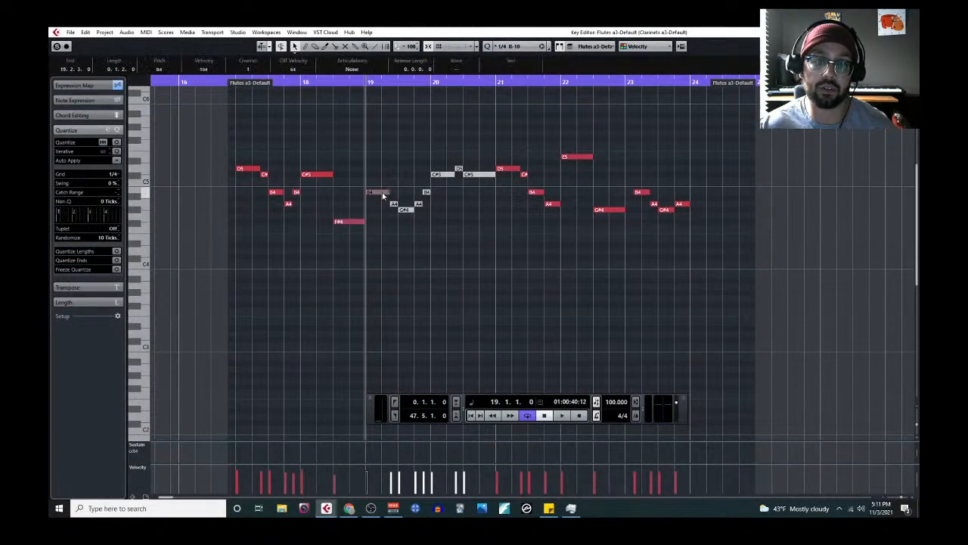
key("Return")
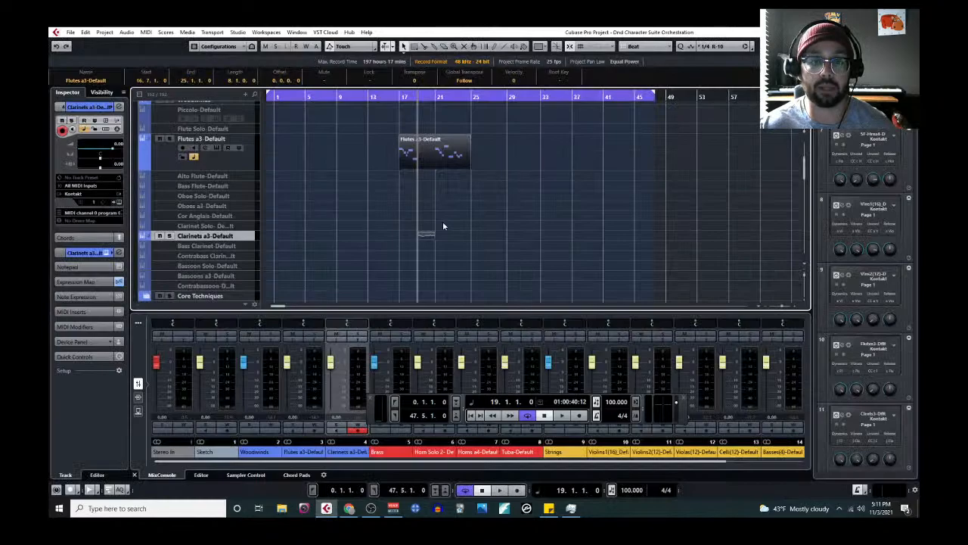
Open the Clarinets a3-Default part at bar 19 in the Key Editor
left_click(424, 236)
left_click(154, 32)
left_click(170, 53)
key("Return")
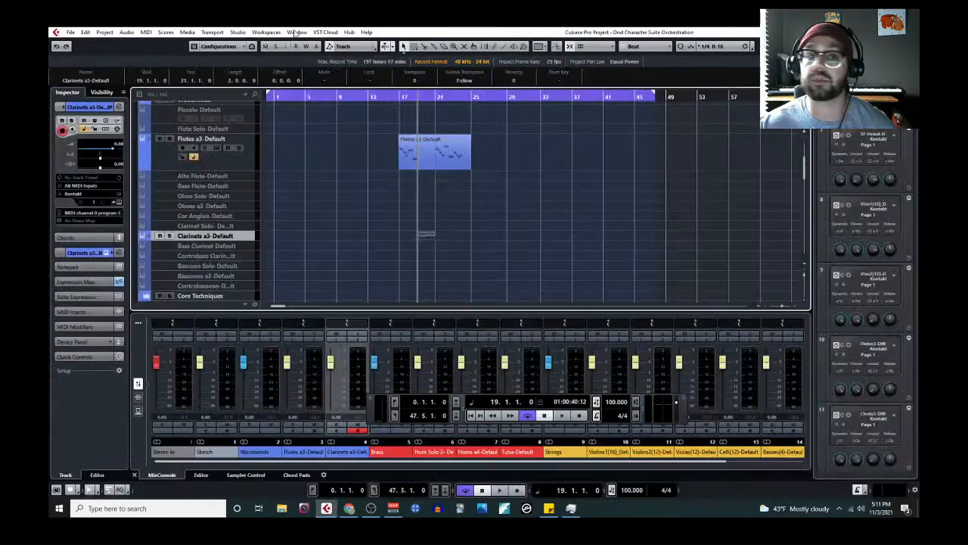
left_click(146, 32)
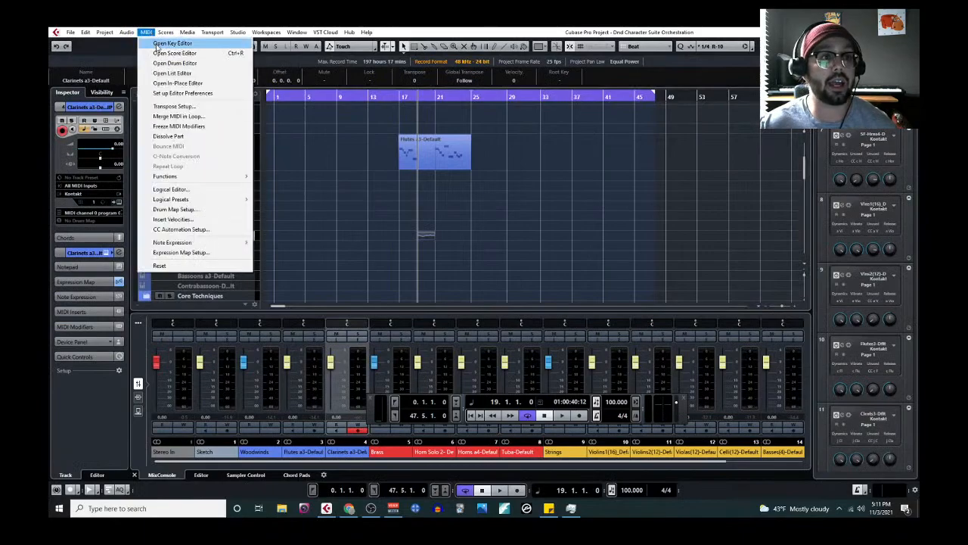
left_click(173, 44)
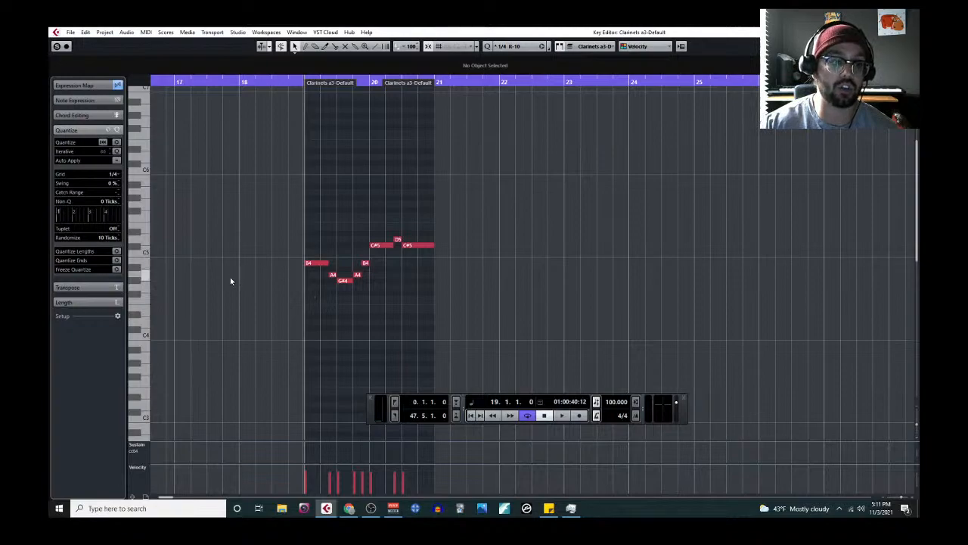
Draw muted two-bar reference notes on F6 and A4 across the clarinet part and delete both of them
left_click(334, 276)
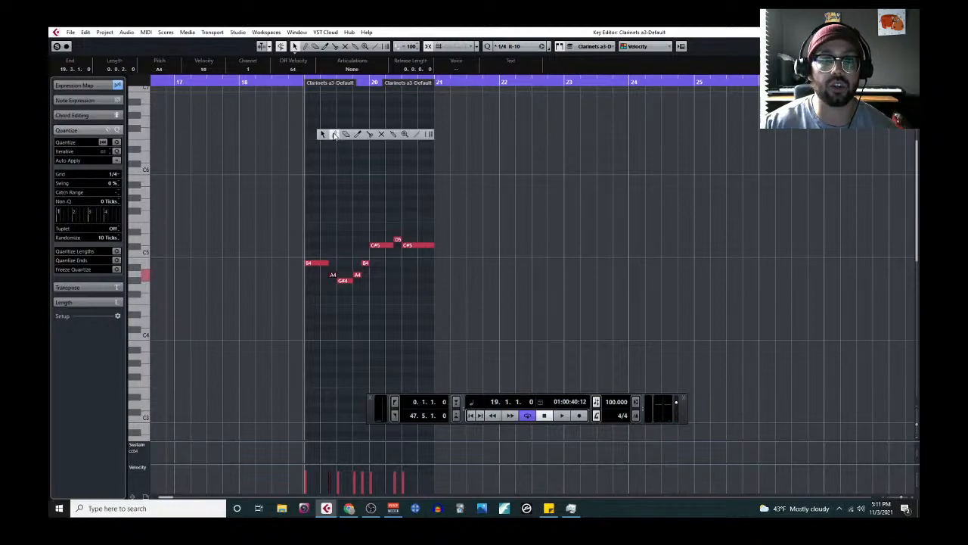
left_click(334, 134)
left_click_drag(307, 133, 430, 134)
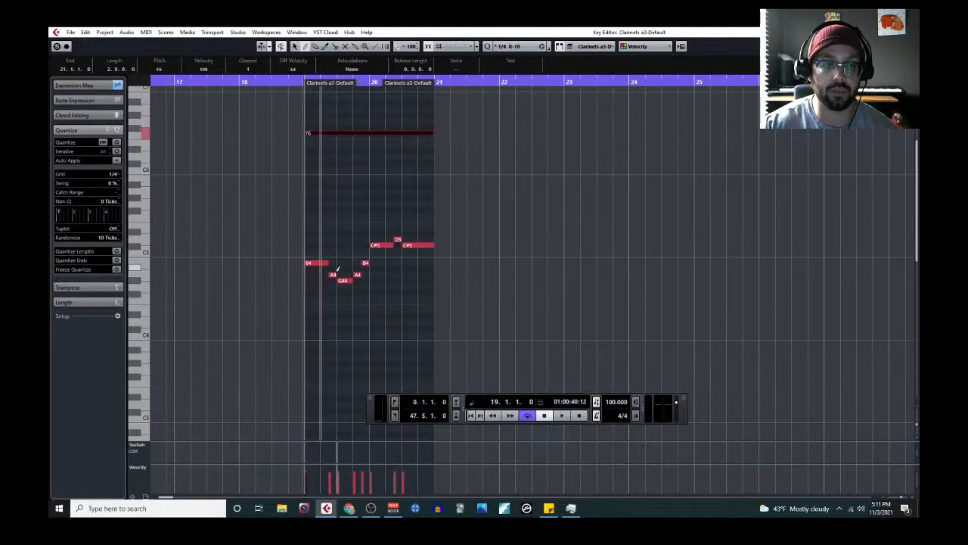
left_click_drag(307, 274, 435, 274)
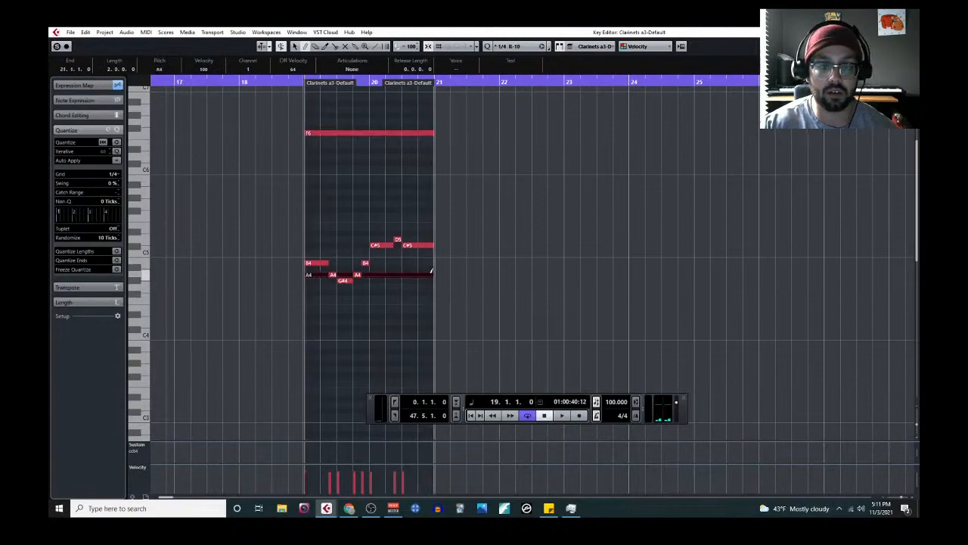
left_click(407, 134, "shift")
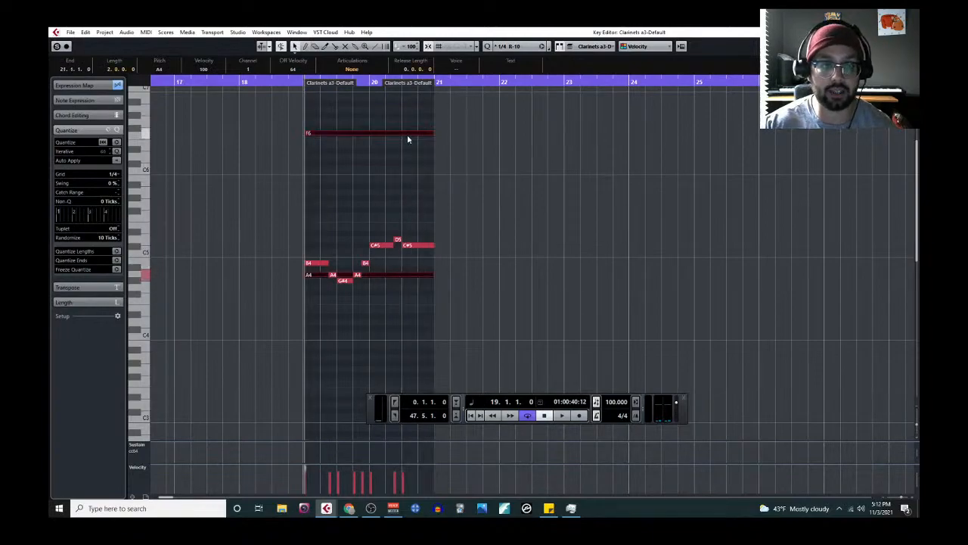
key("shift+m")
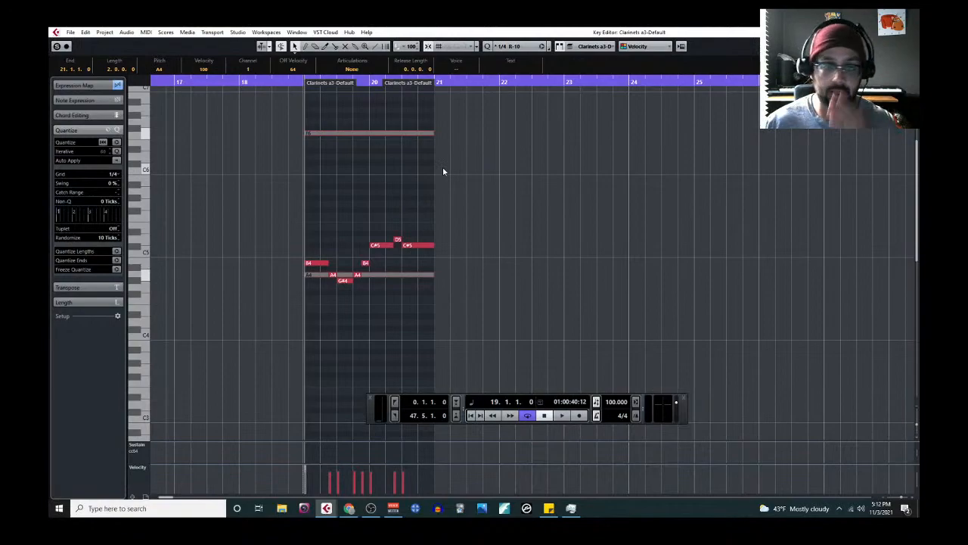
key("Delete")
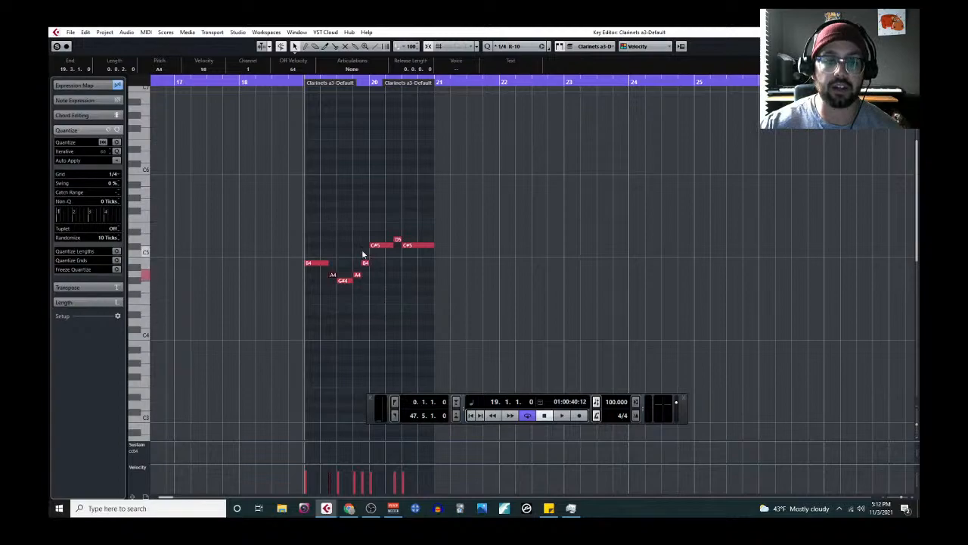
Play the clarinet part from bar 19, close the Key Editor and play the section from just before bar 17
key("space")
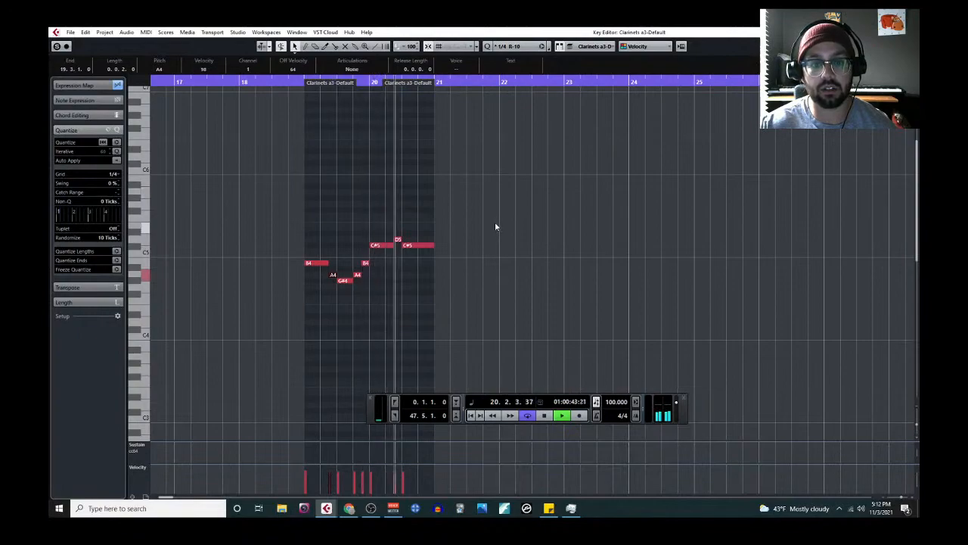
key("space")
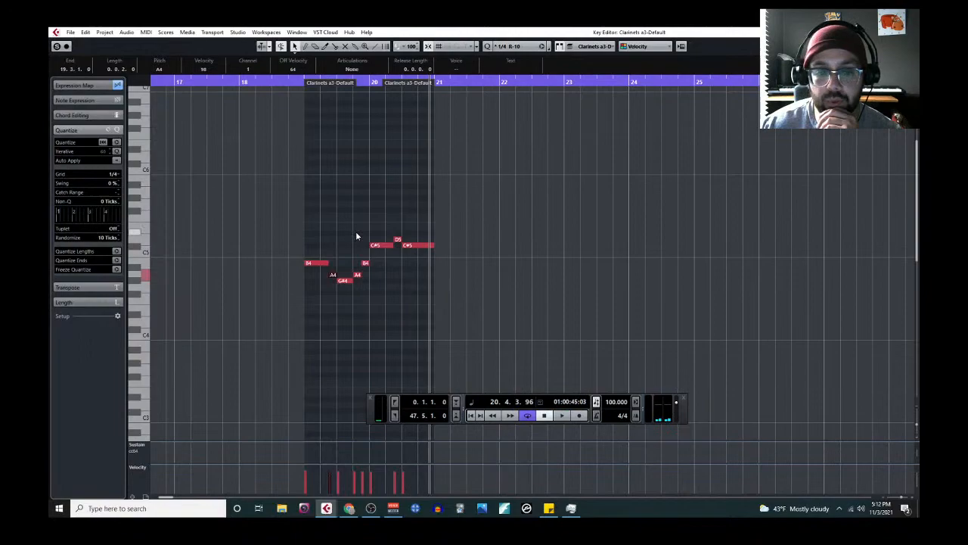
left_click(908, 33)
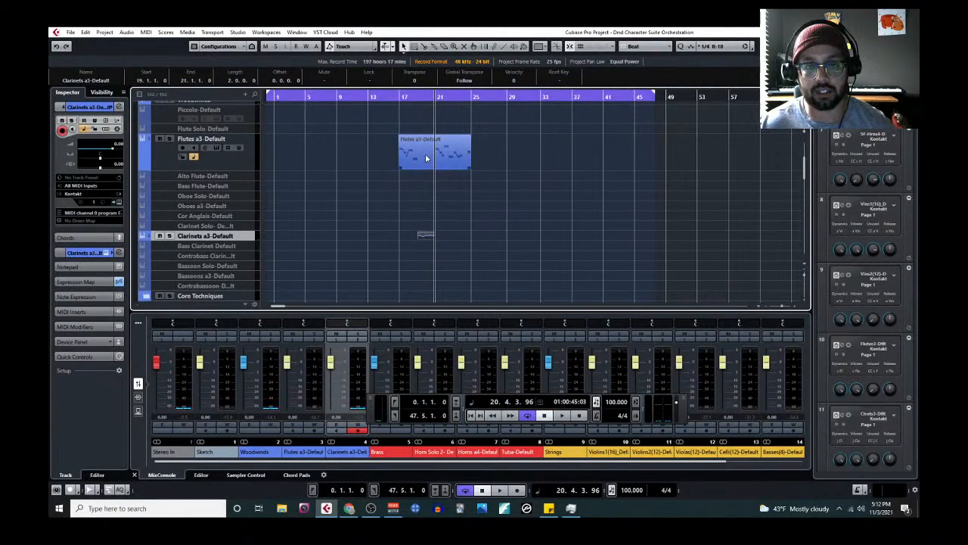
left_click(396, 98)
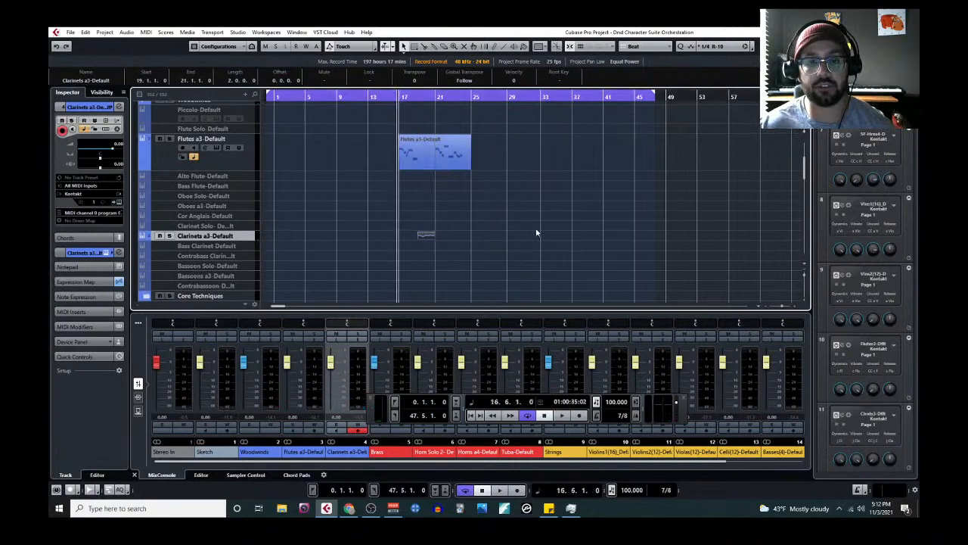
key("space")
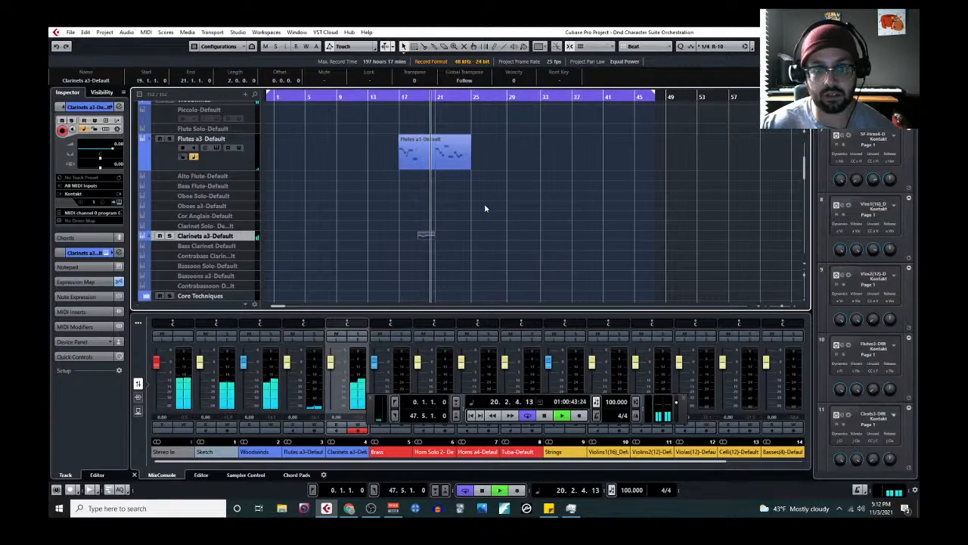
key("space")
Transpose all notes of the Clarinets a3-Default part down one octave in the Key Editor
left_click(146, 32)
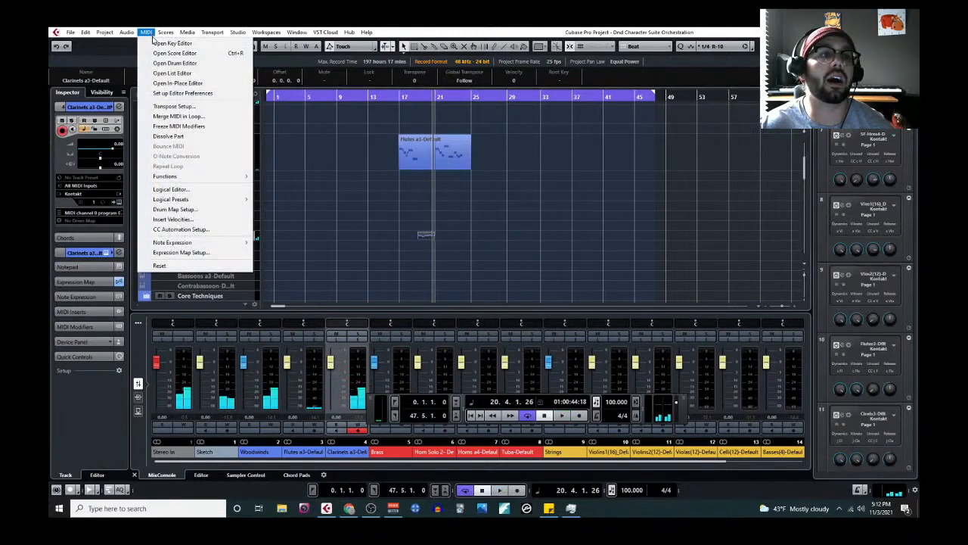
left_click(156, 43)
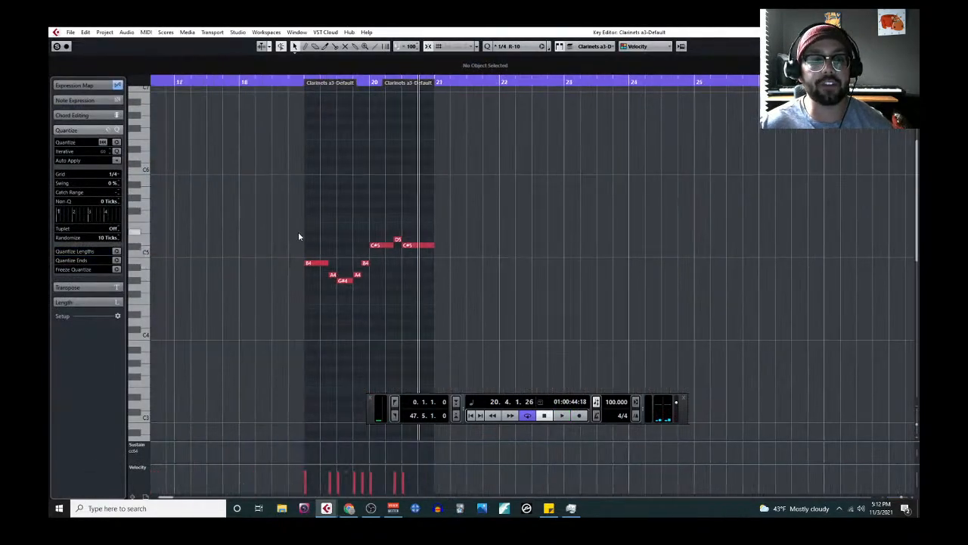
left_click_drag(313, 196, 462, 301)
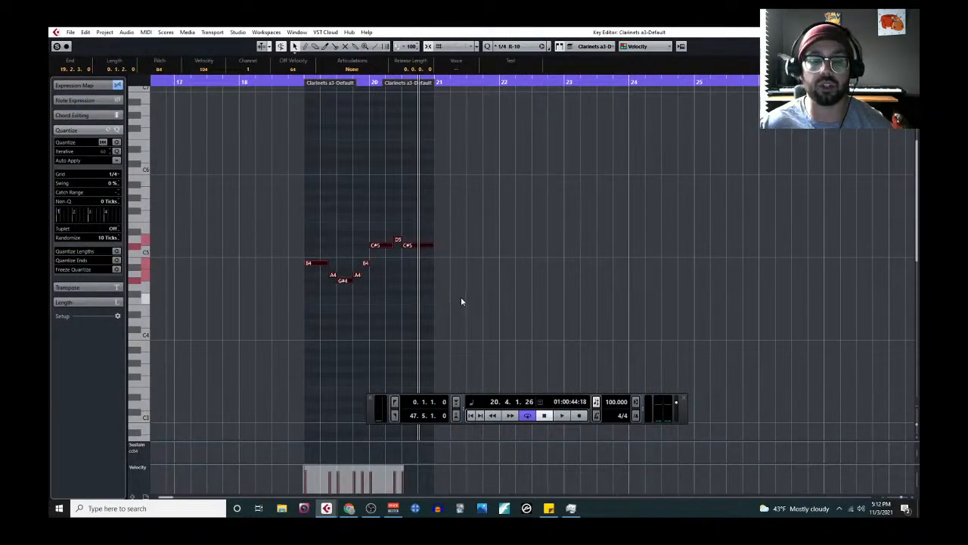
key("shift+Down")
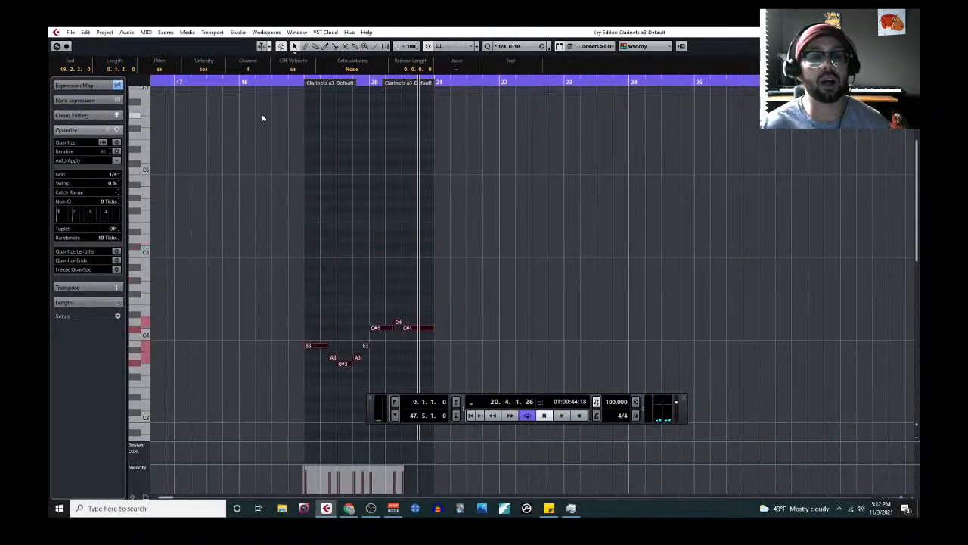
Play the lowered clarinet notes twice from bar 18 and listen to how they sit in the phrase
left_click(240, 81)
key("space")
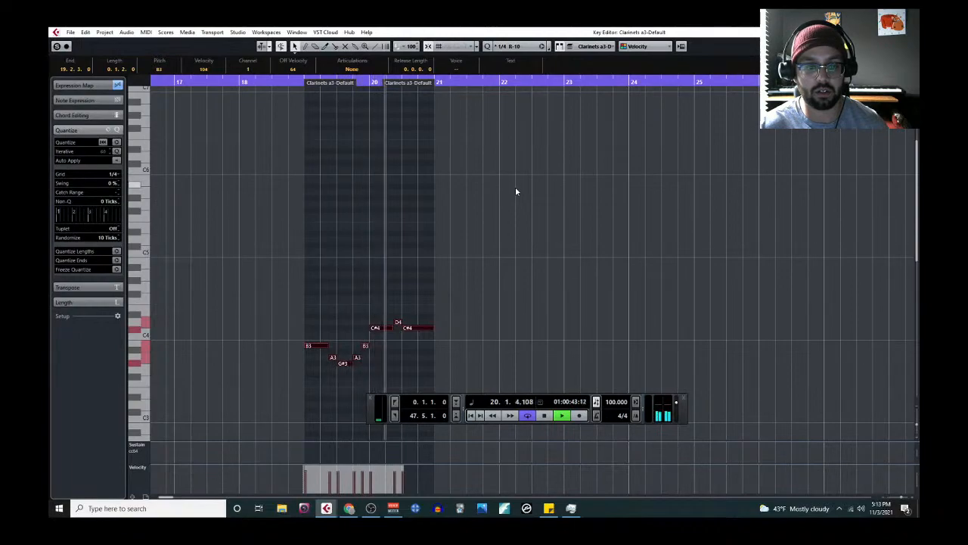
key("space")
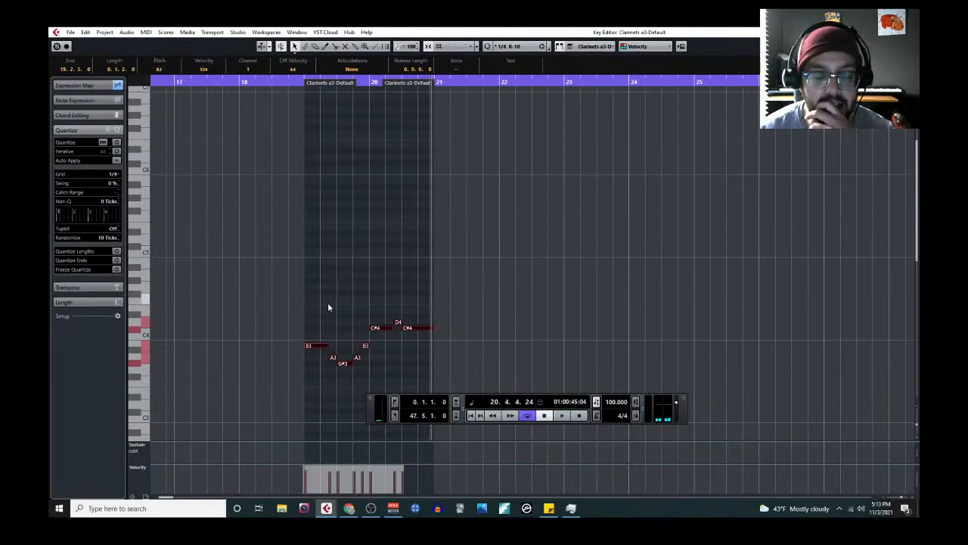
scroll(328, 307, "down", 3)
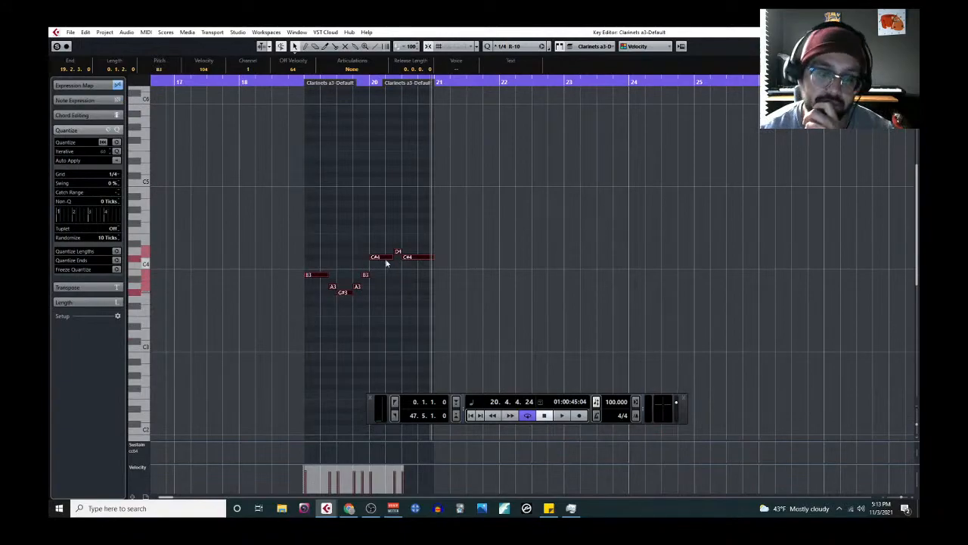
left_click(337, 239)
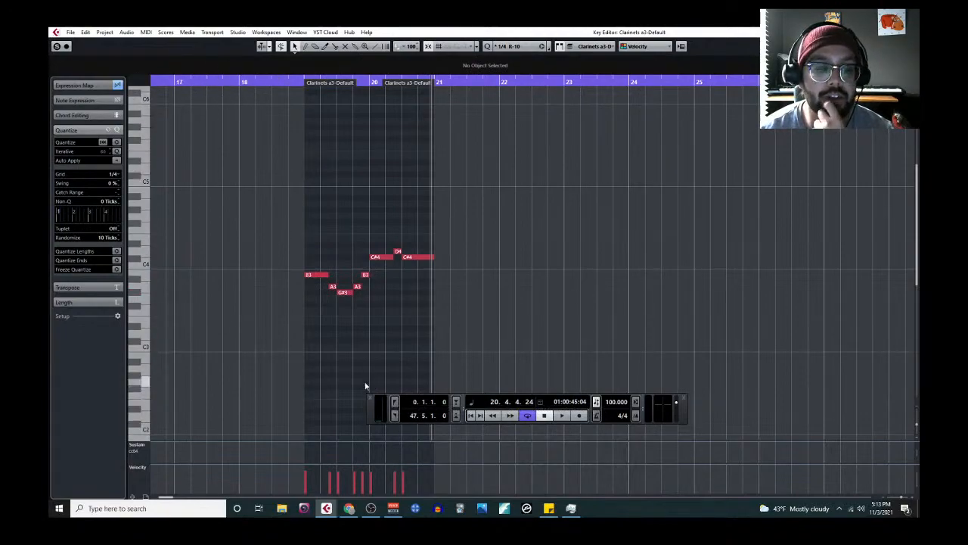
left_click(239, 90)
key("space")
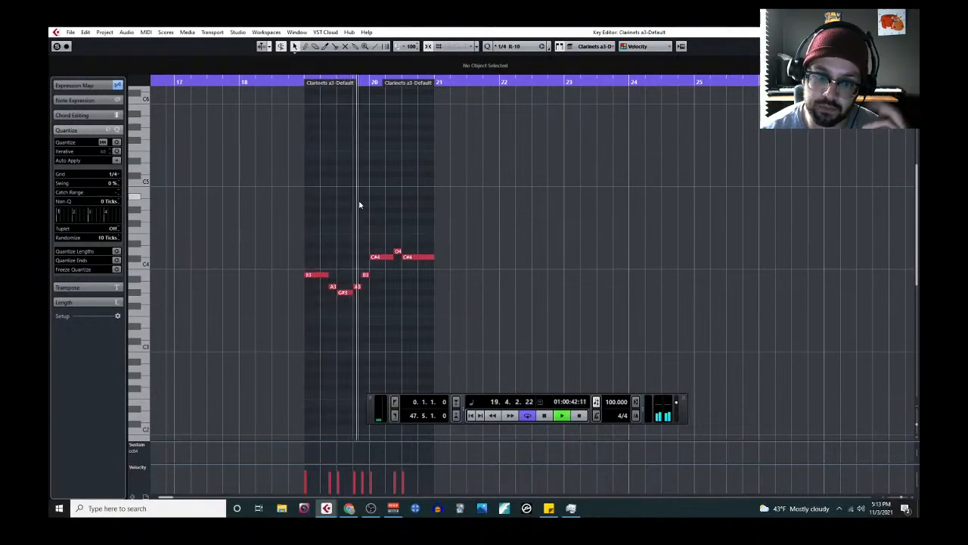
key("space")
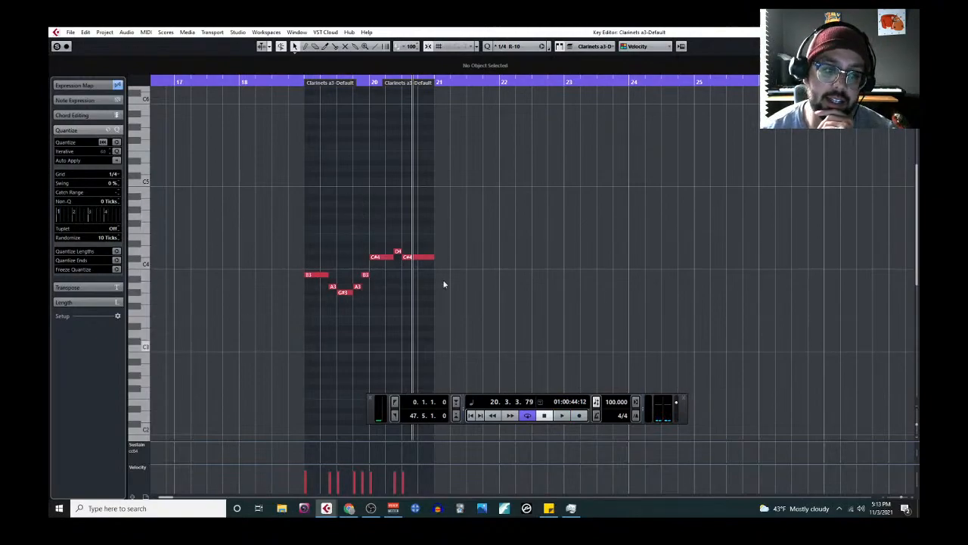
Draw muted two-bar reference notes on F3 and A3 across the clarinet part and remove both of them
right_click(330, 313)
left_click(340, 311)
left_click_drag(307, 310, 430, 308)
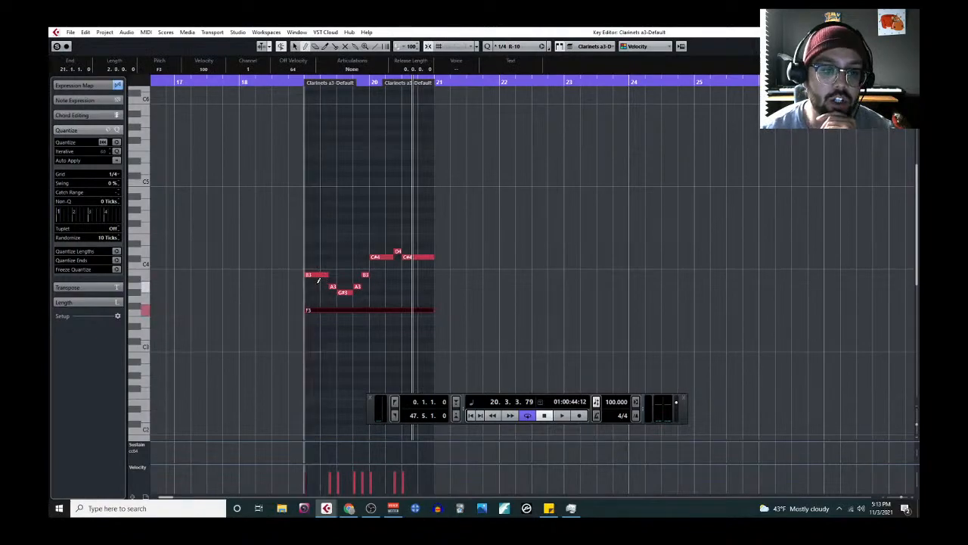
mouse_move(316, 284)
left_mouse_down()
mouse_move(446, 277)
mouse_move(429, 332)
left_mouse_up()
key("1")
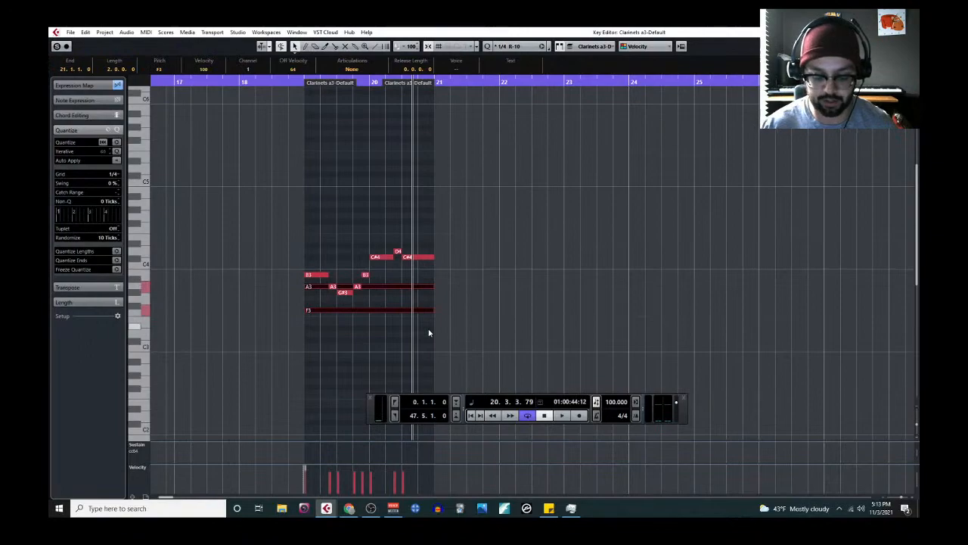
key("shift+m")
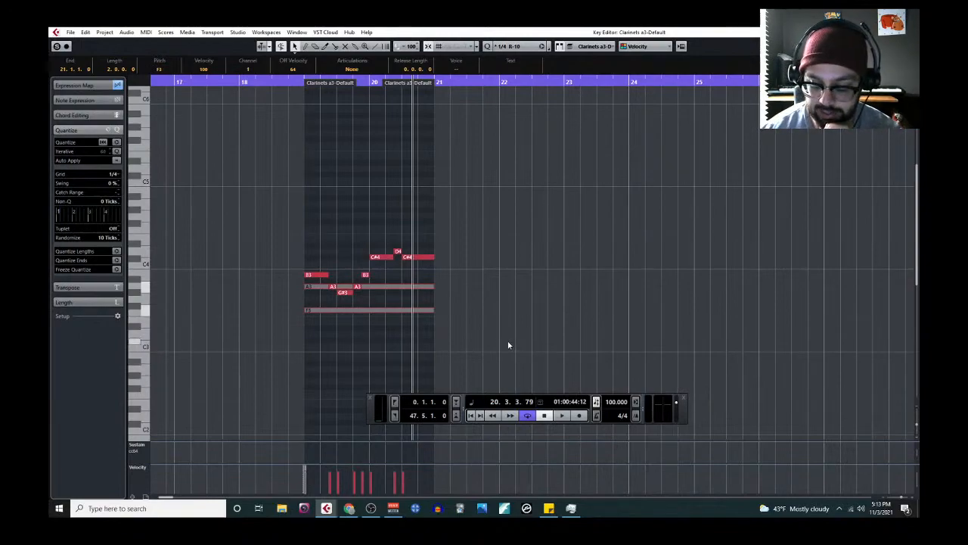
key("ctrl+z")
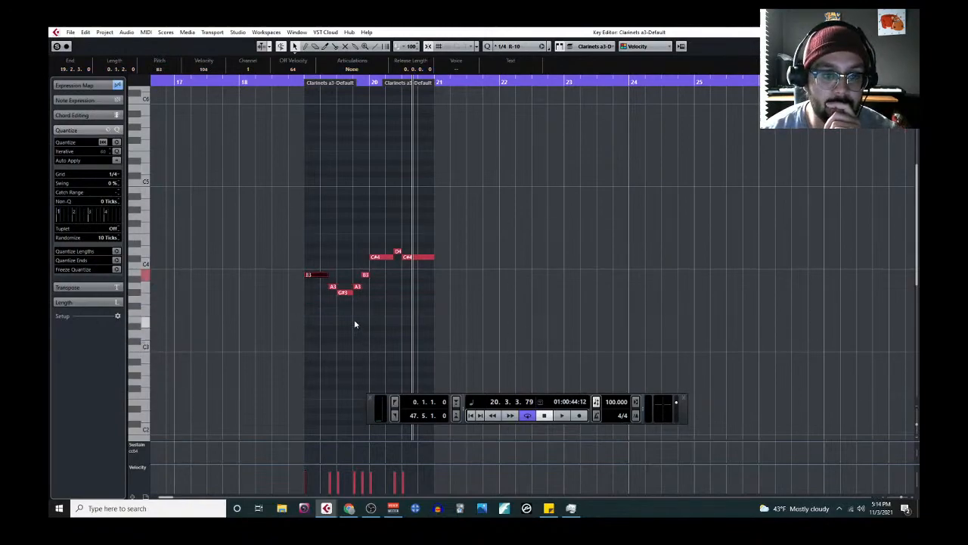
Transpose all notes of the Clarinets a3-Default part up one octave in the Key Editor
left_click_drag(296, 224, 441, 319)
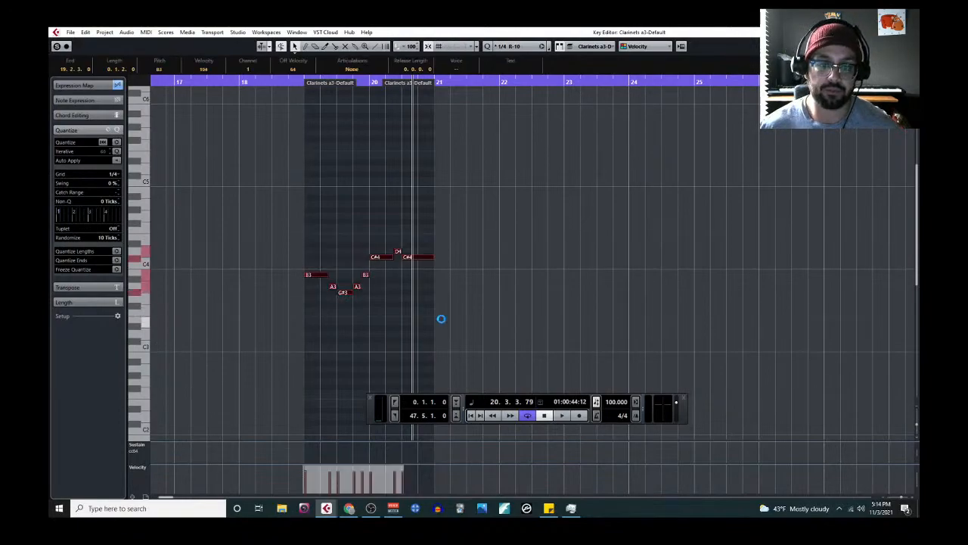
left_click(416, 324)
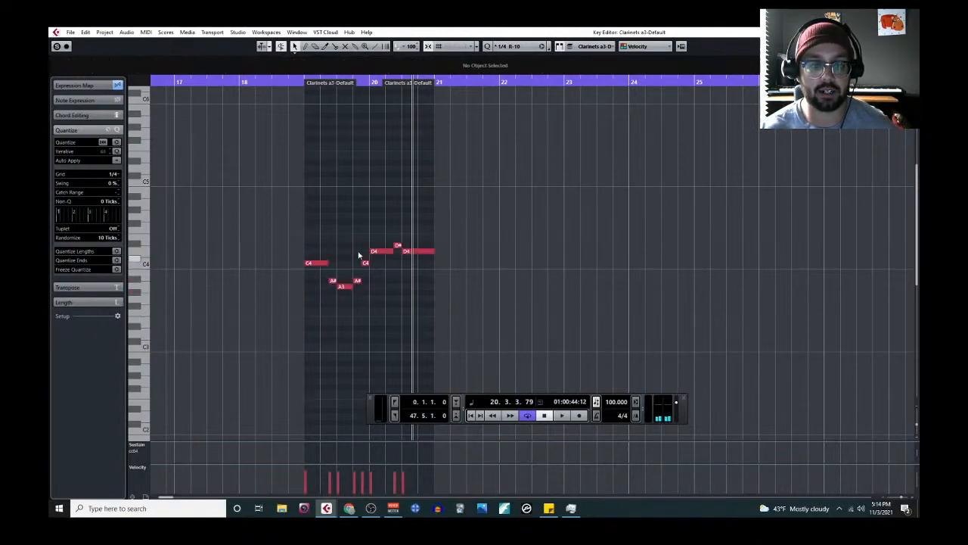
left_click_drag(320, 242, 416, 333)
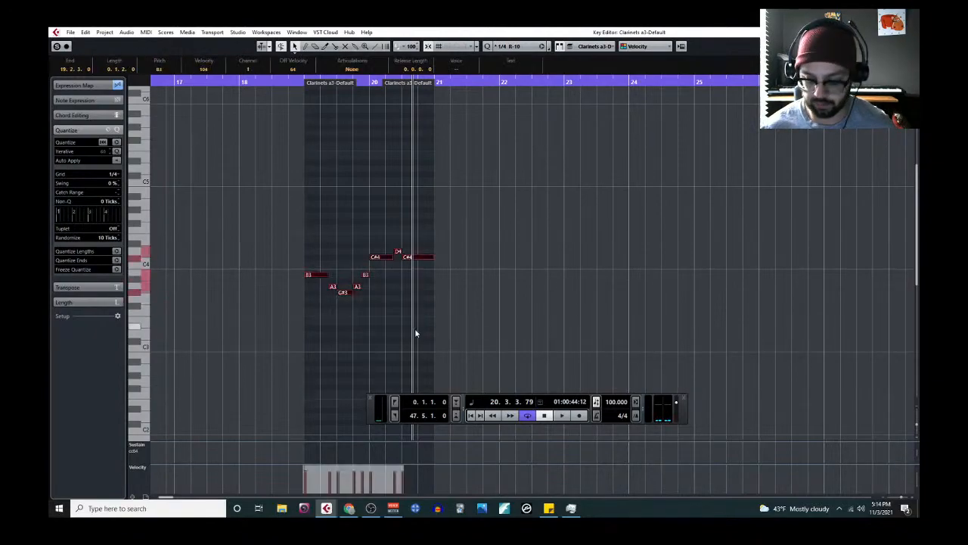
key("shift+Up")
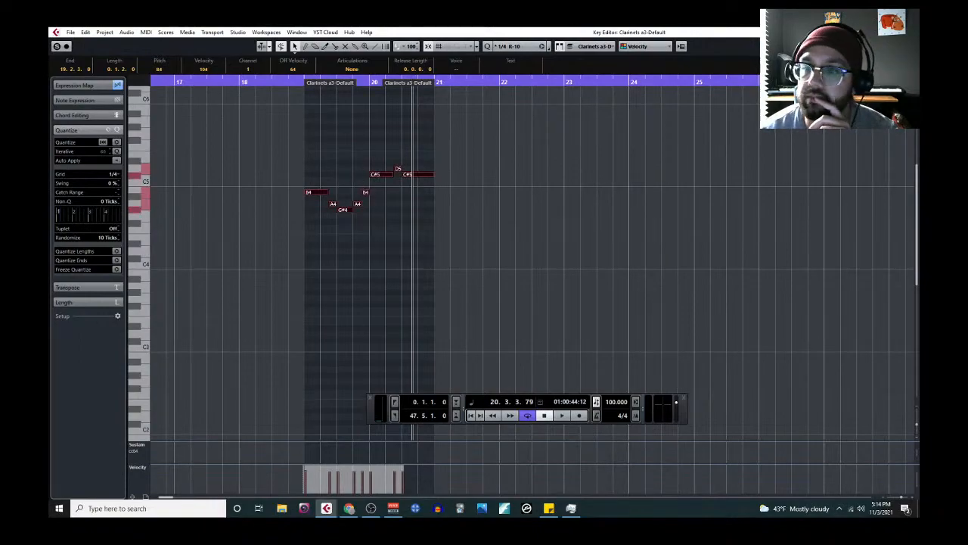
Play the section from just before bar 17 with the raised clarinets and review their notes in the Key Editor
key("ctrl+e")
left_click(395, 97)
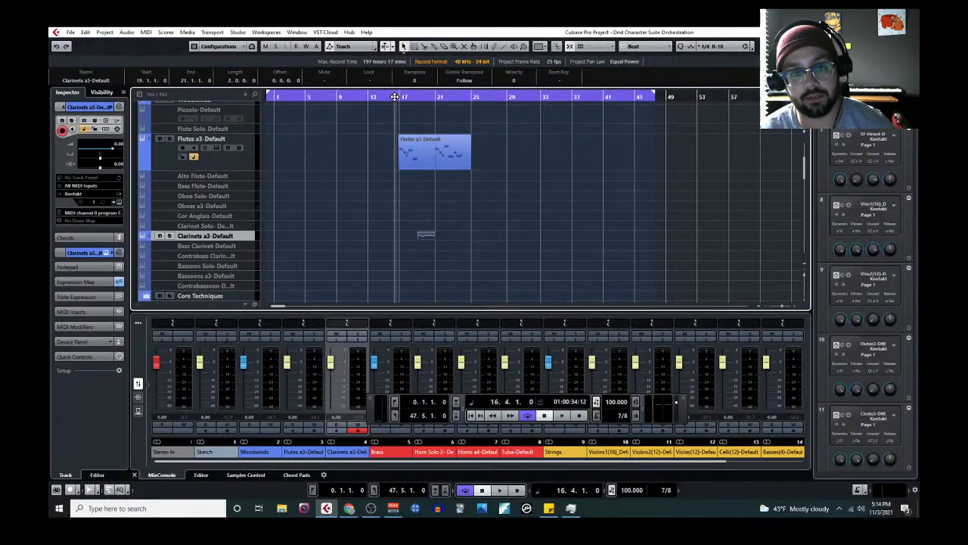
key("space")
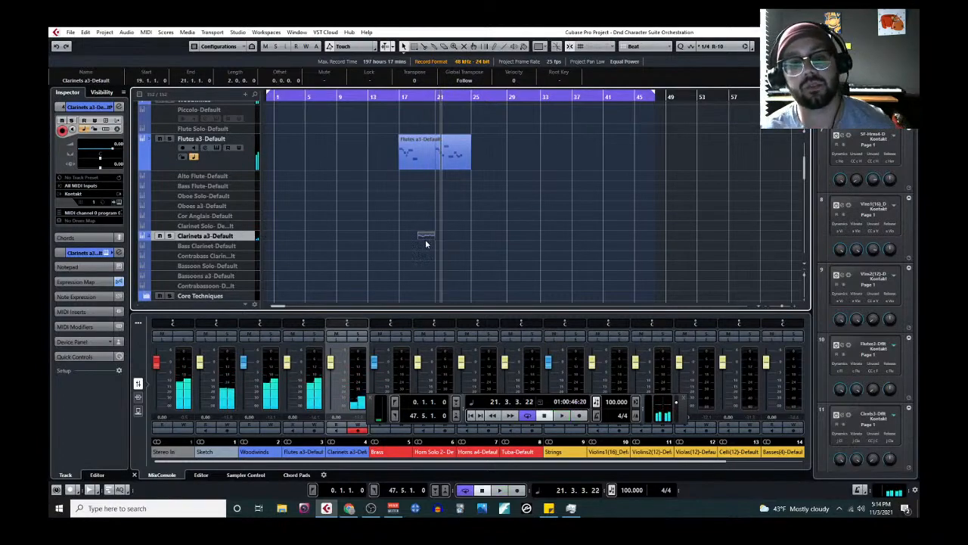
left_click(146, 32)
left_click(165, 43)
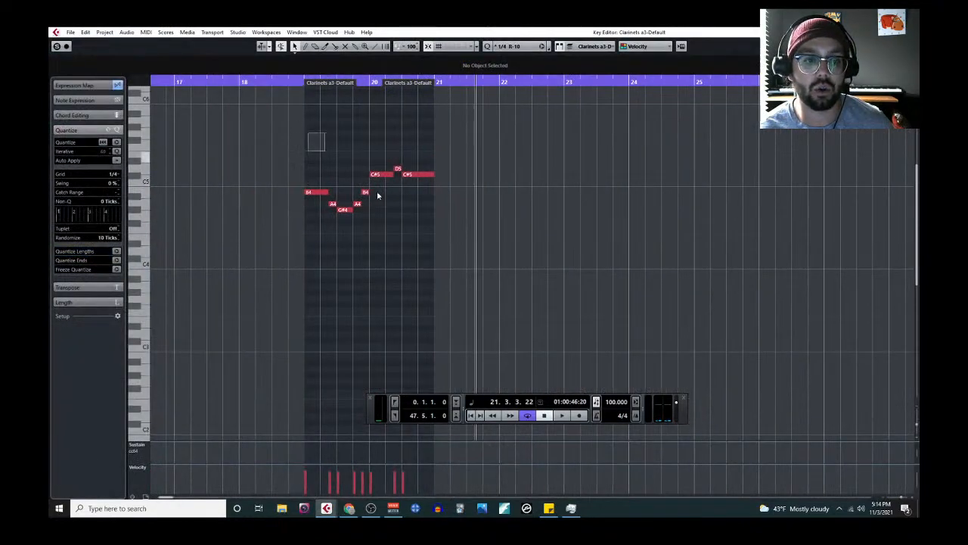
left_click_drag(308, 133, 429, 231)
left_click(908, 32)
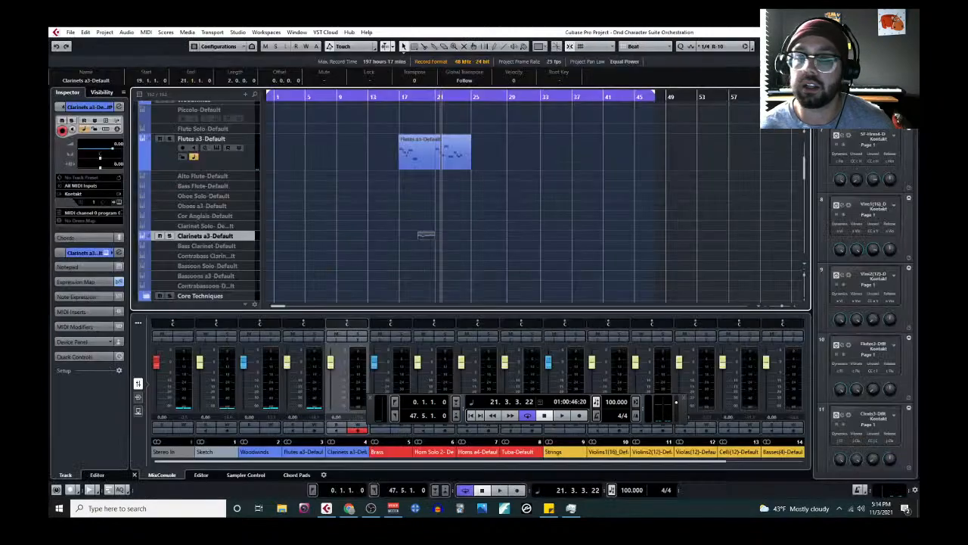
Place the project cursor at bar 19 and enable the Bass Clarinet-Default track
scroll(421, 186, "up", 8)
left_click(407, 97)
scroll(242, 239, "down", 2)
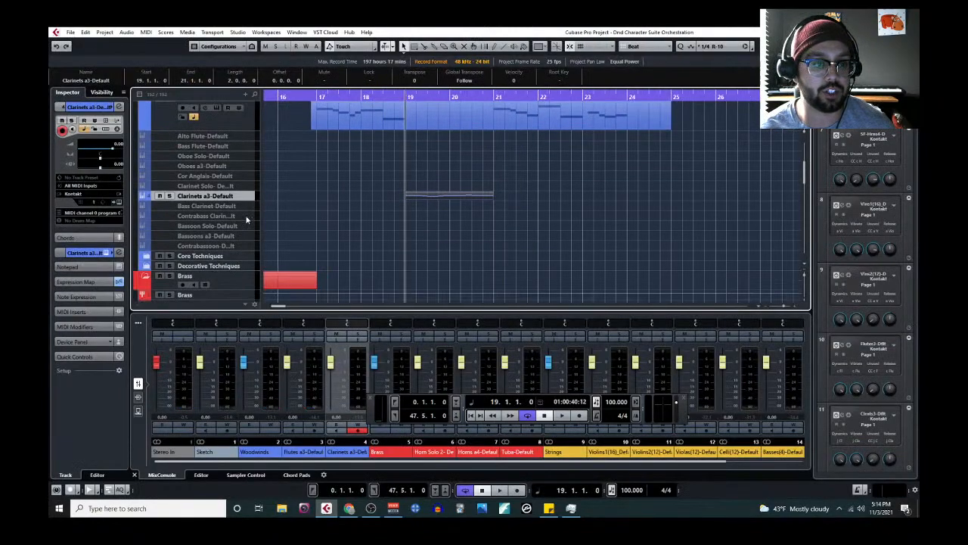
left_click(247, 206)
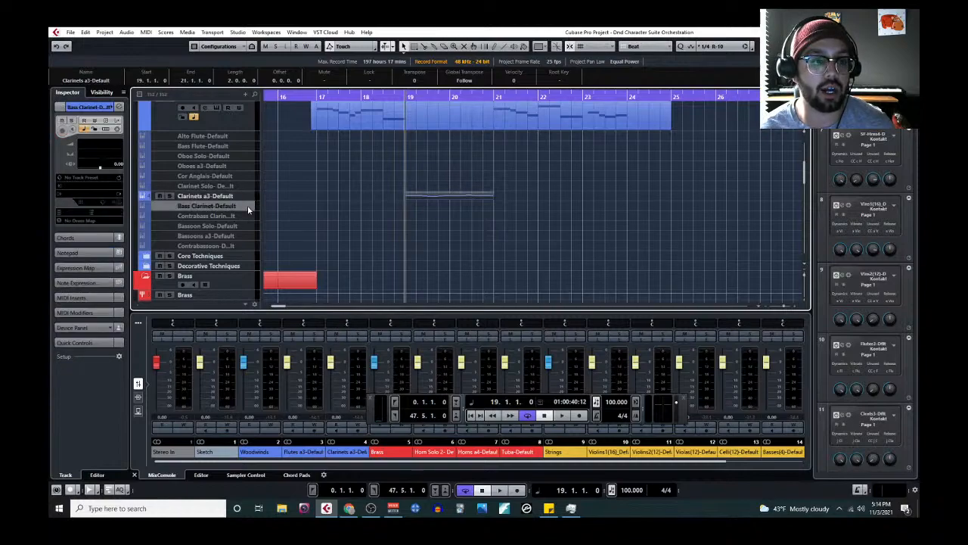
right_click(247, 206)
left_click(303, 369)
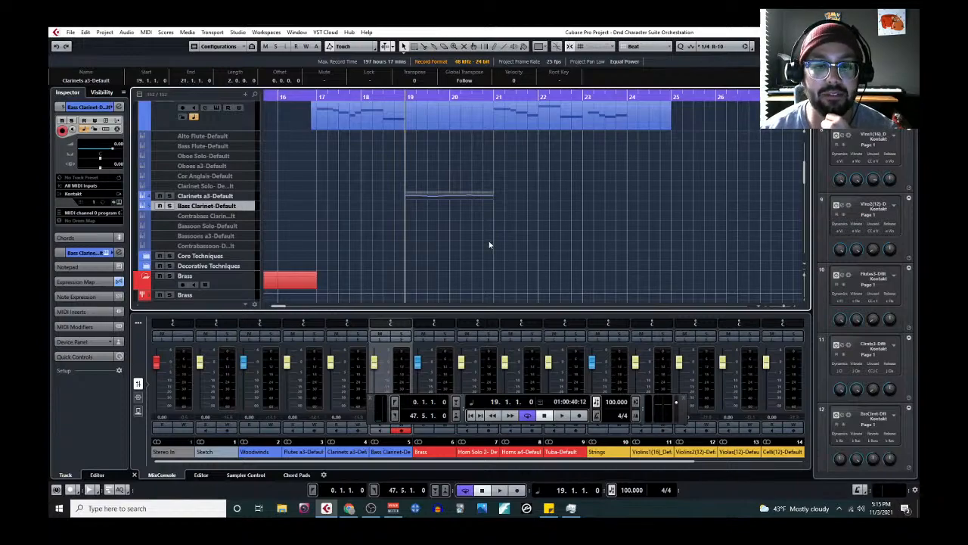
Copy the clarinet part in bars 19–20 to the Bass Clarinet-Default track and transpose the copied notes down one octave
left_click(429, 198)
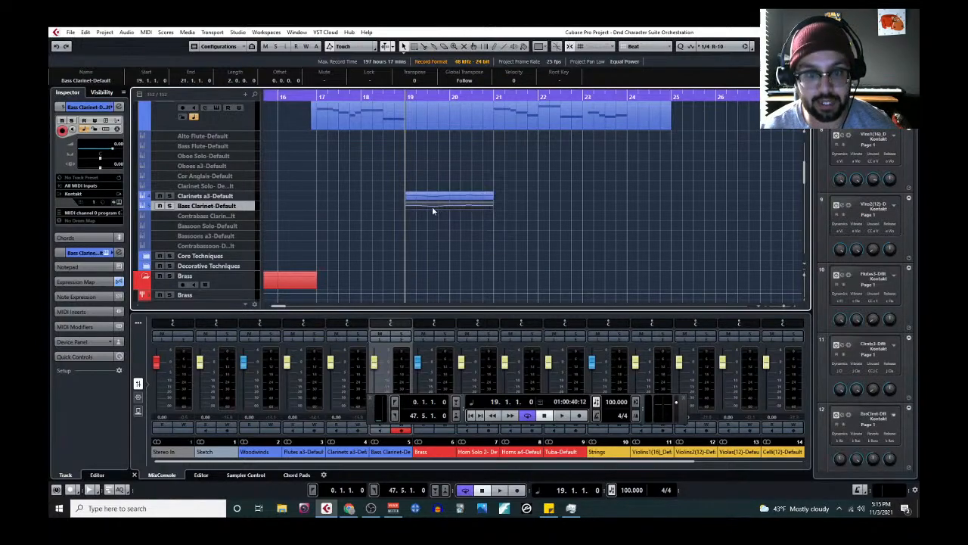
left_click(145, 33)
left_click(163, 43)
left_click_drag(231, 214, 373, 305)
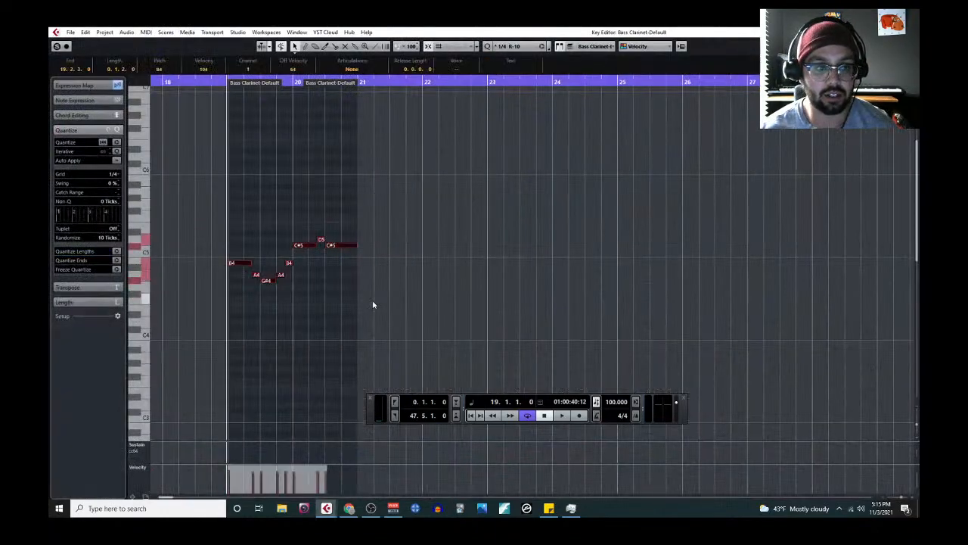
key("shift+Down")
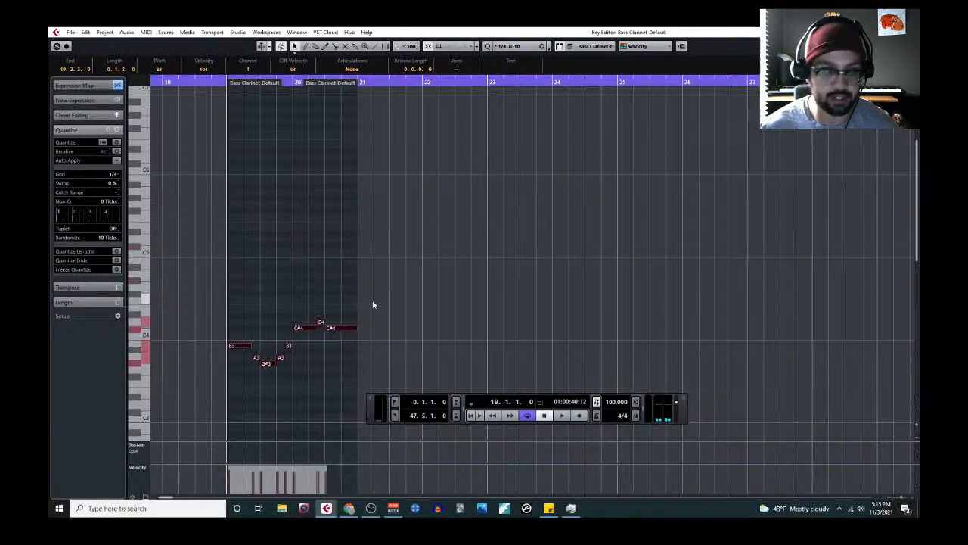
Play the bass clarinet part from bar 19, close the Key Editor and listen on through bar 23
left_click(244, 346)
key("space")
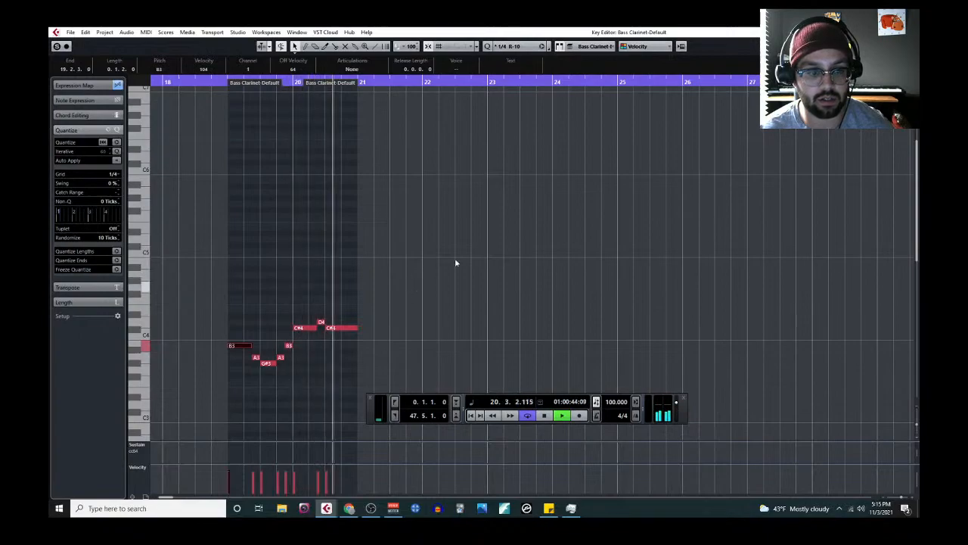
left_click(910, 32)
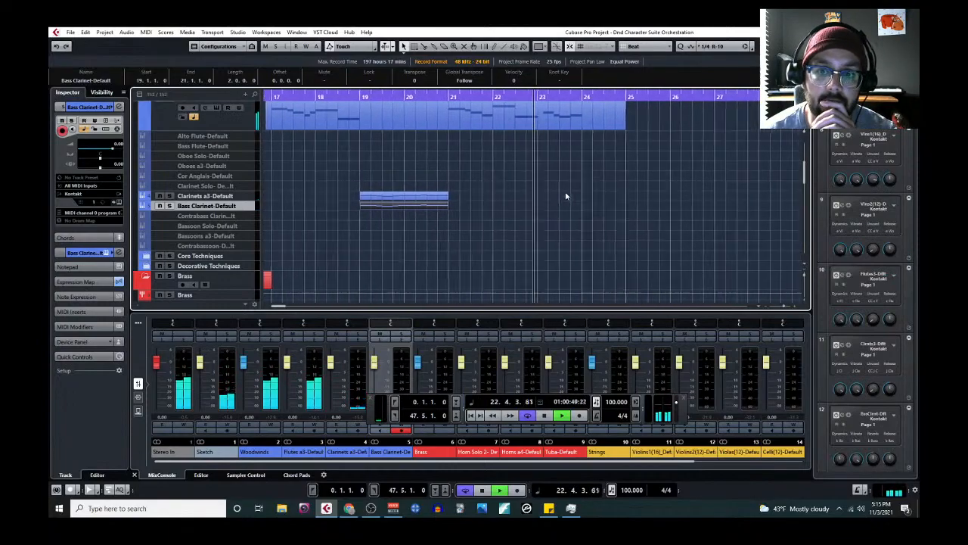
scroll(559, 215, "up", 2)
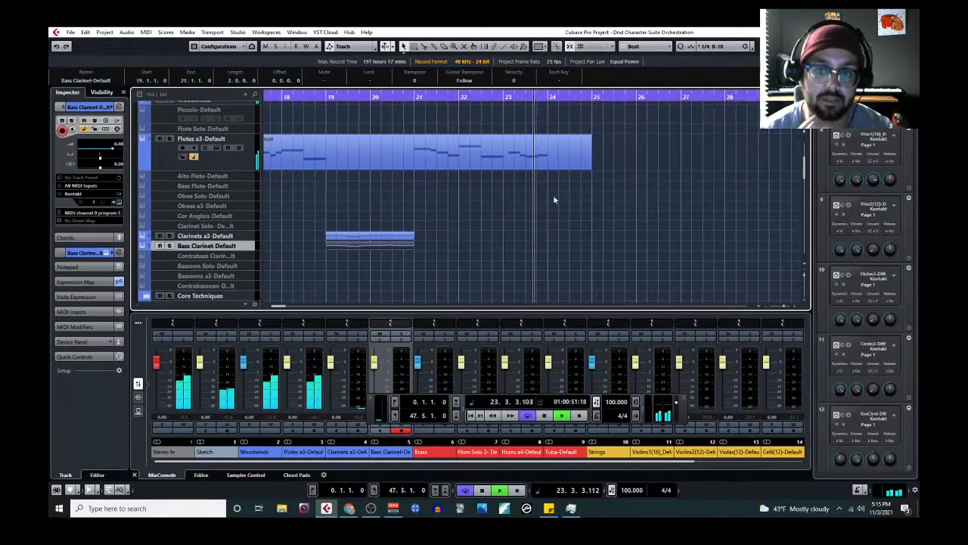
key("space")
scroll(405, 205, "down", 2)
scroll(413, 228, "up", 3)
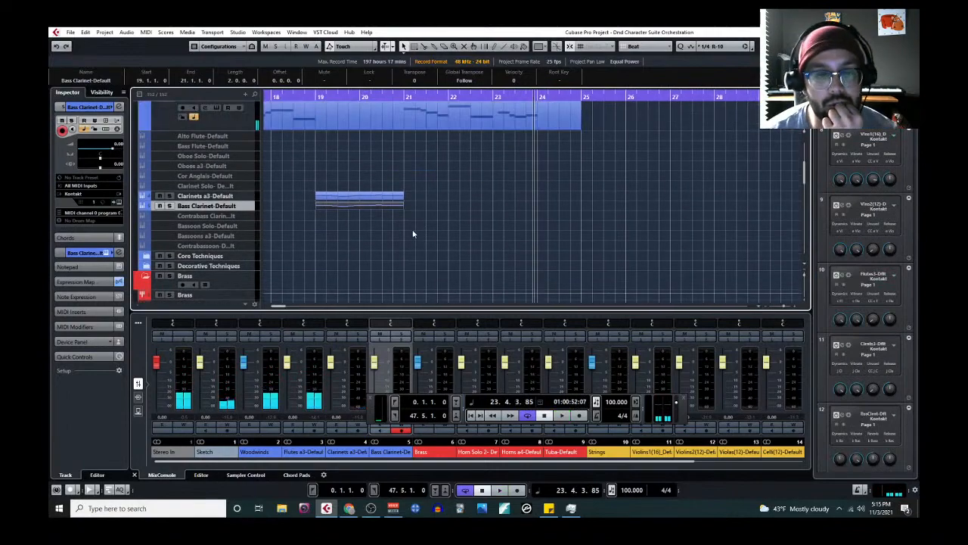
Open the Flutes a3-Default part in the Key Editor, play it from just before bar 17 through bar 23, and close the editor
scroll(393, 244, "left", 3)
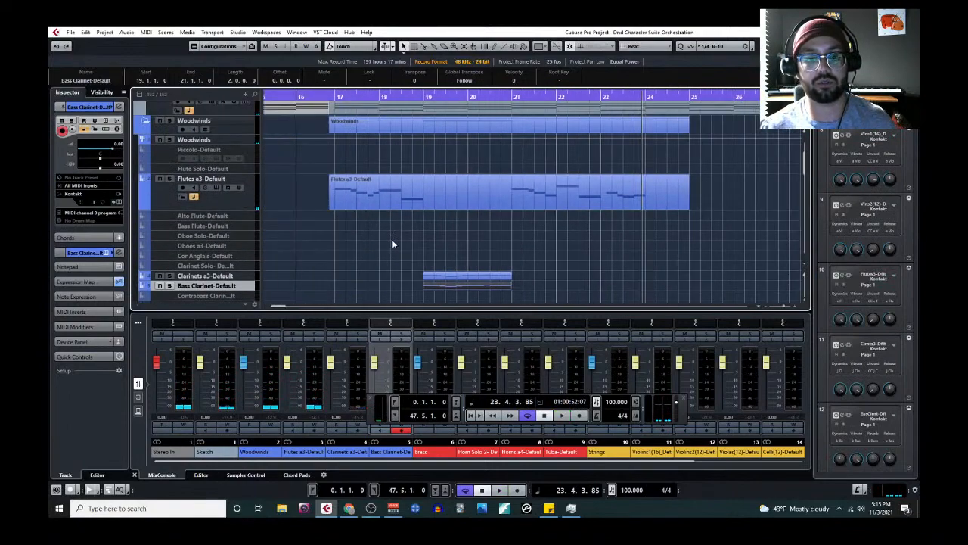
left_click(365, 185)
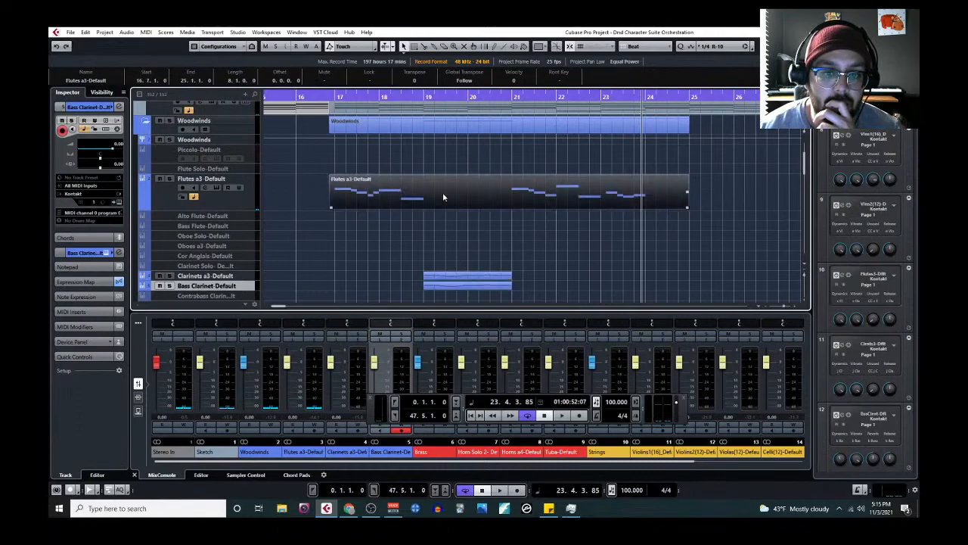
left_click(146, 32)
left_click(163, 44)
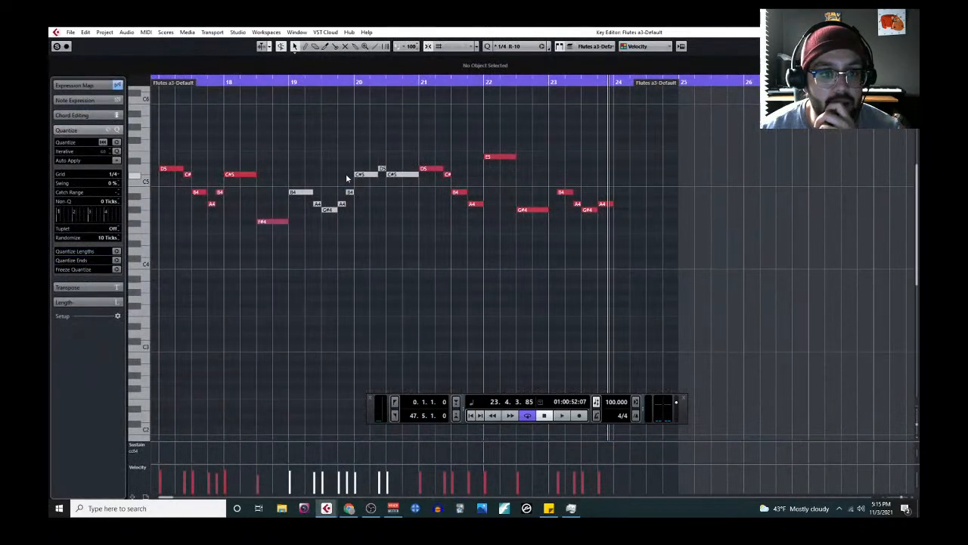
scroll(305, 160, "left", 3)
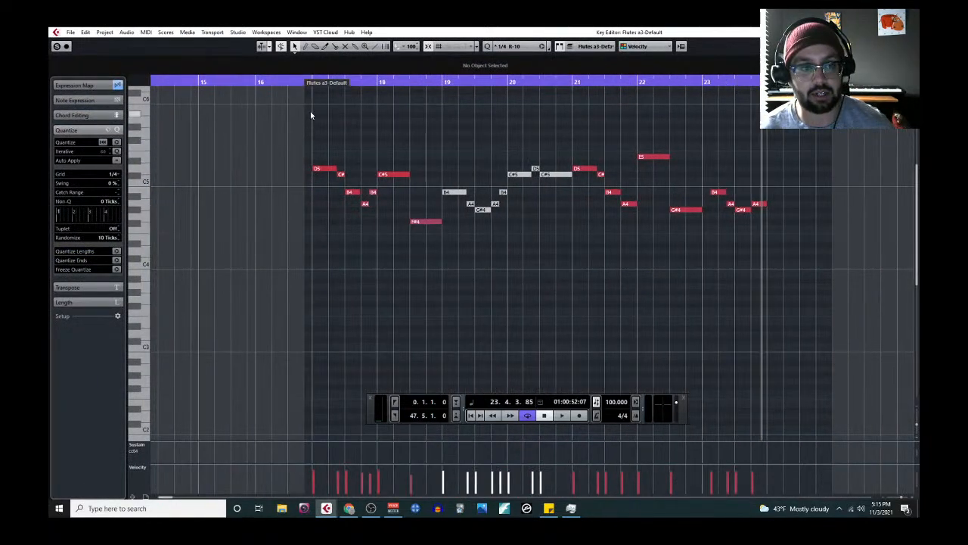
left_click(304, 81)
key("space")
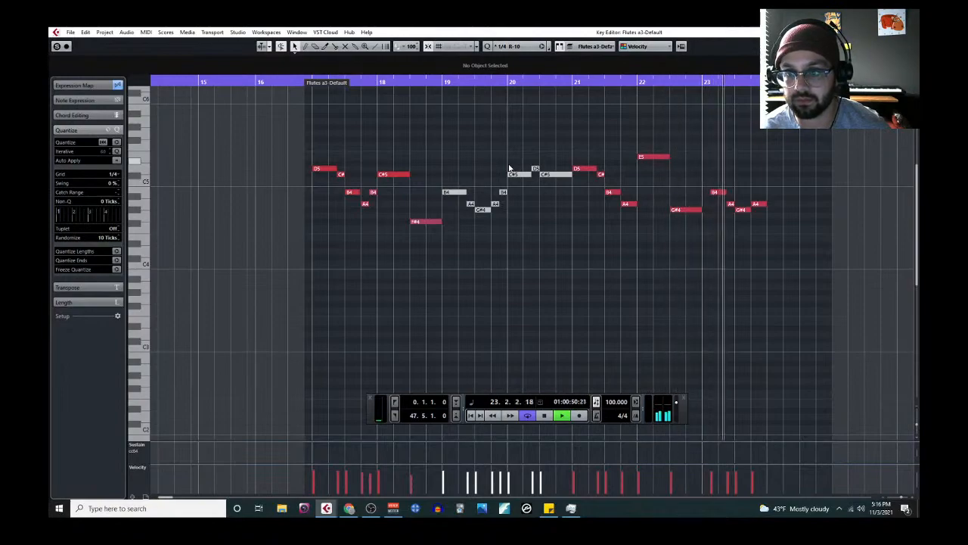
key("space")
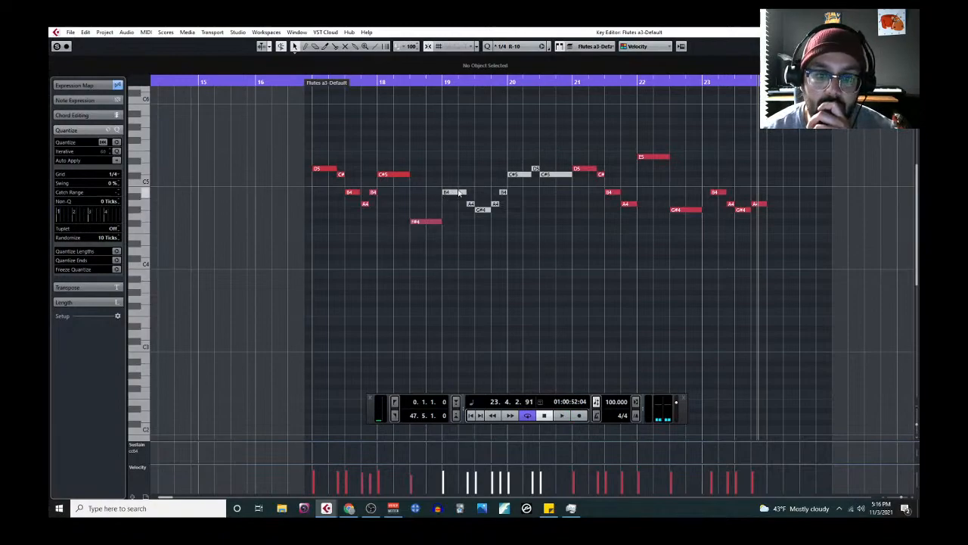
left_click(910, 33)
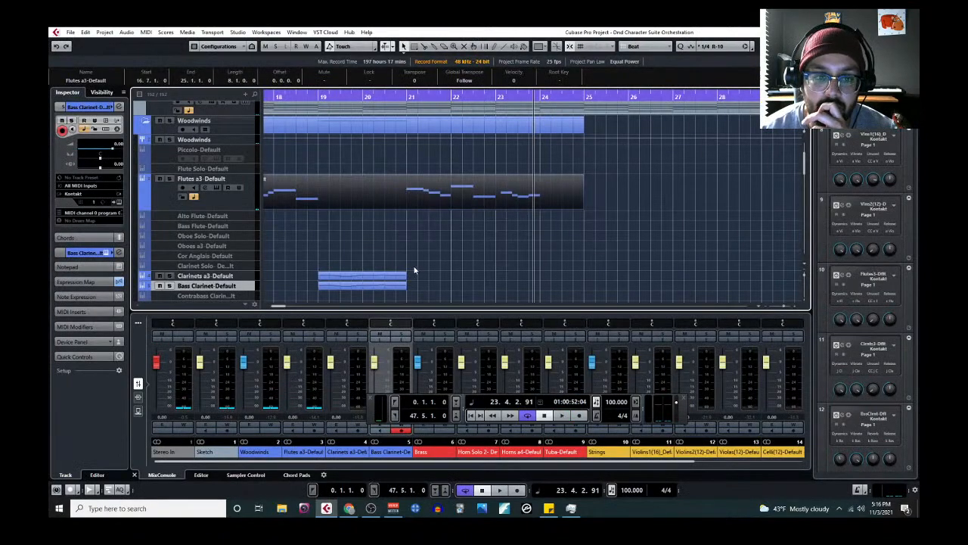
Delete the Clarinets a3-Default part in bars 19–20 and play the passage with only the bass clarinet answering
scroll(415, 270, "down", 1)
left_click(367, 238)
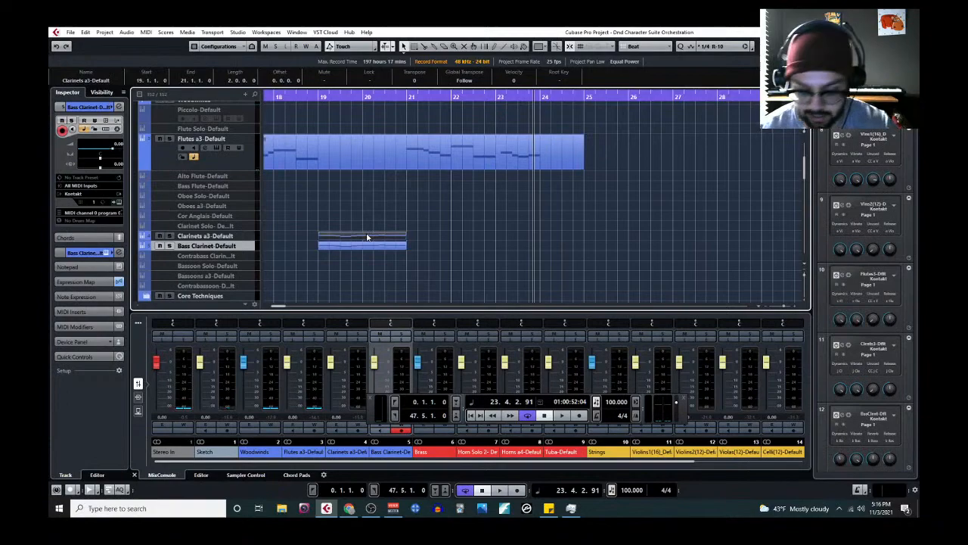
scroll(340, 208, "left", 3)
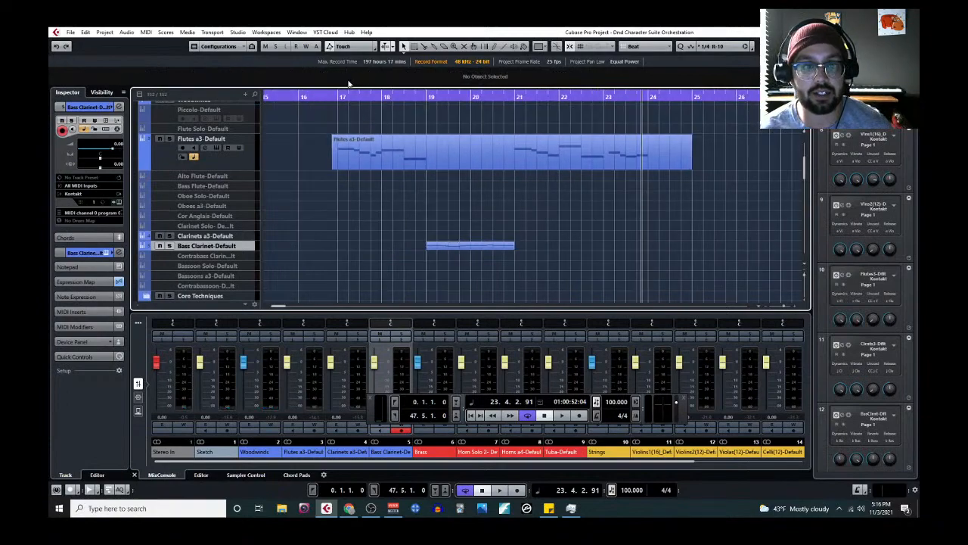
key("space")
scroll(617, 174, "left", 4)
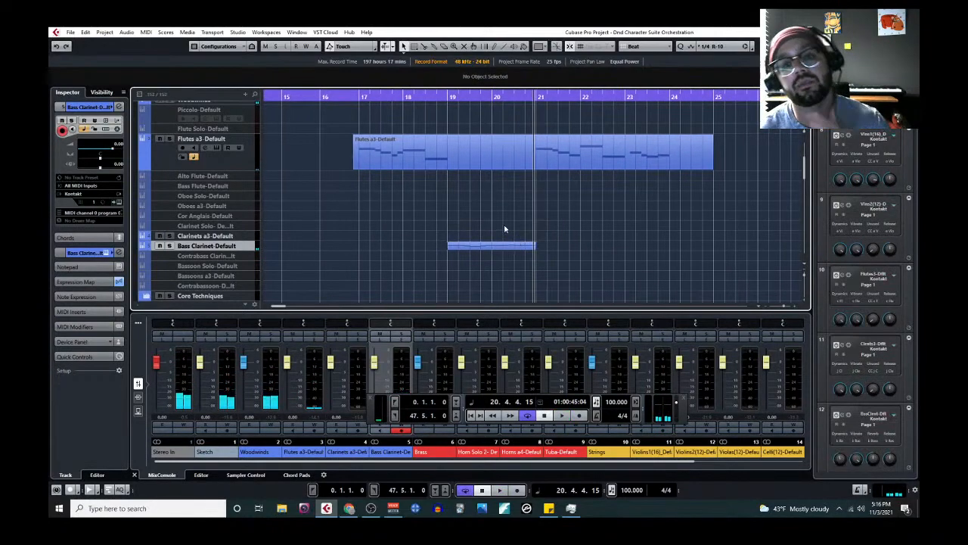
left_click(461, 156)
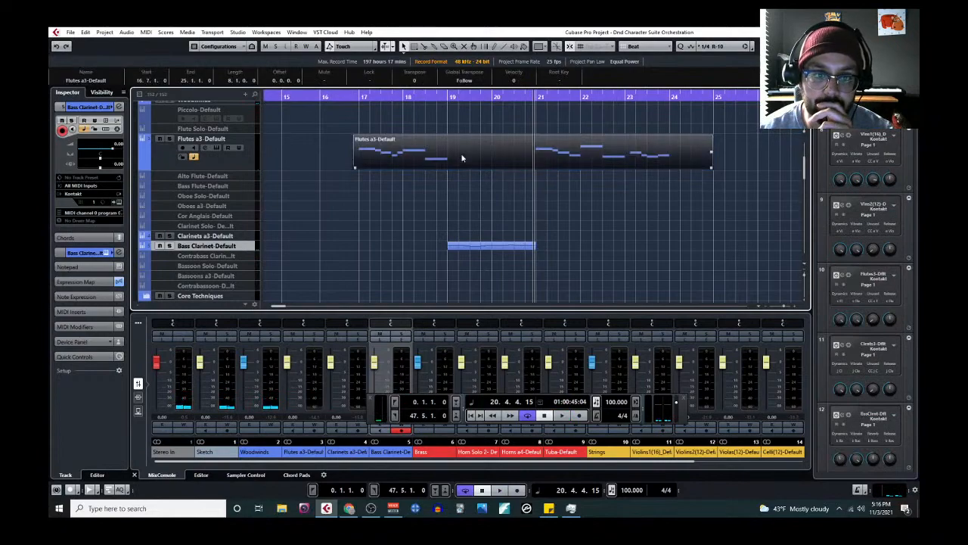
left_click(147, 33)
left_click(461, 192)
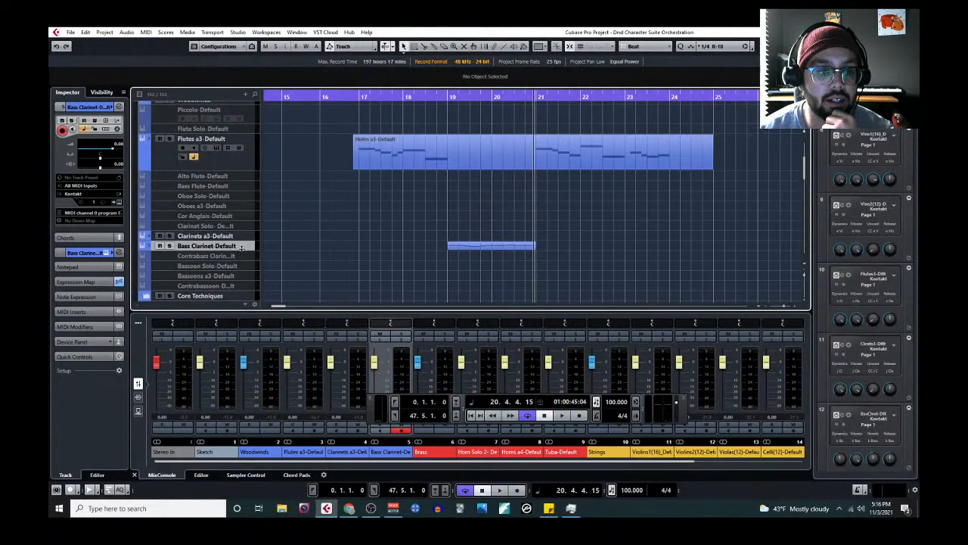
Enlarge the Bass Clarinet-Default track and open its Kontakt instrument
left_click_drag(242, 248, 235, 263)
left_click(217, 255)
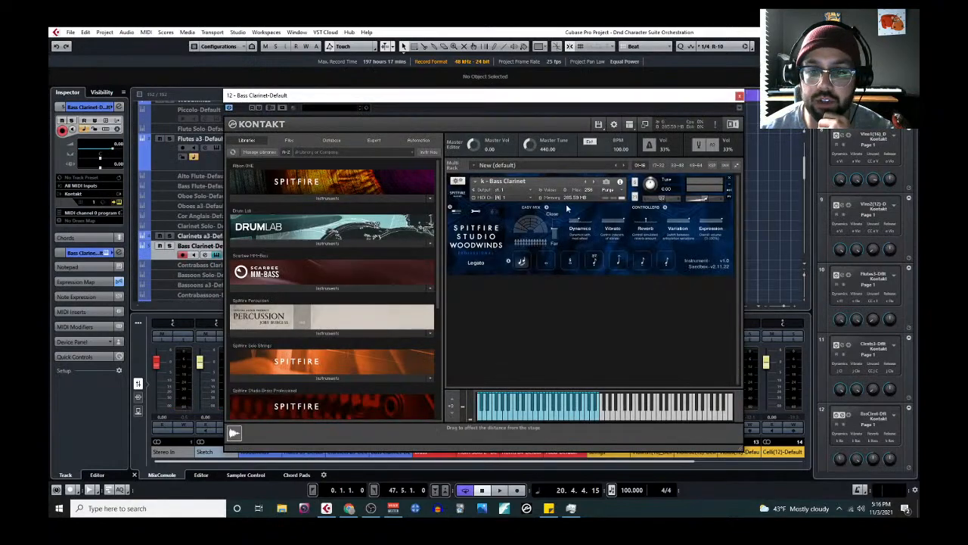
Check the controllers of the Bass Clarinet Kontakt instrument and close its window
left_click(705, 203)
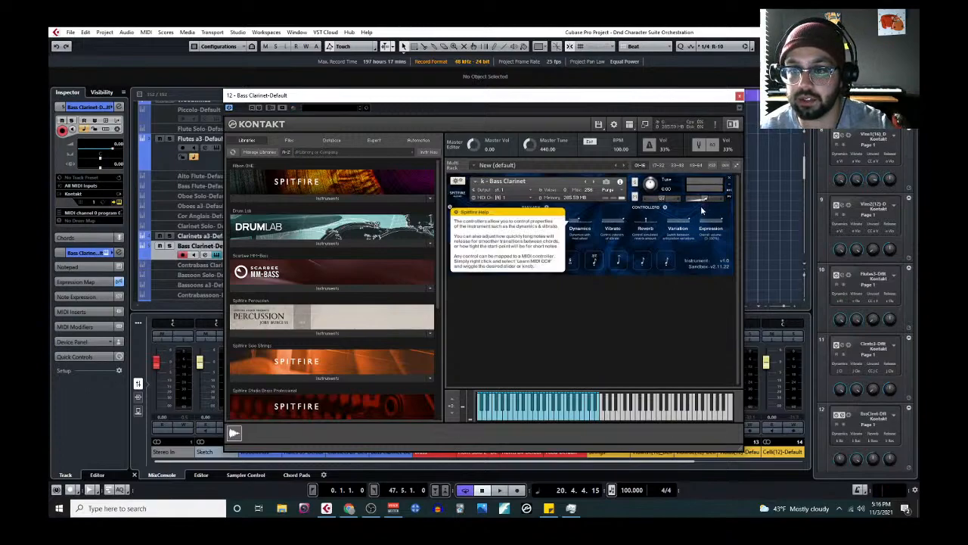
left_click_drag(701, 206, 712, 205)
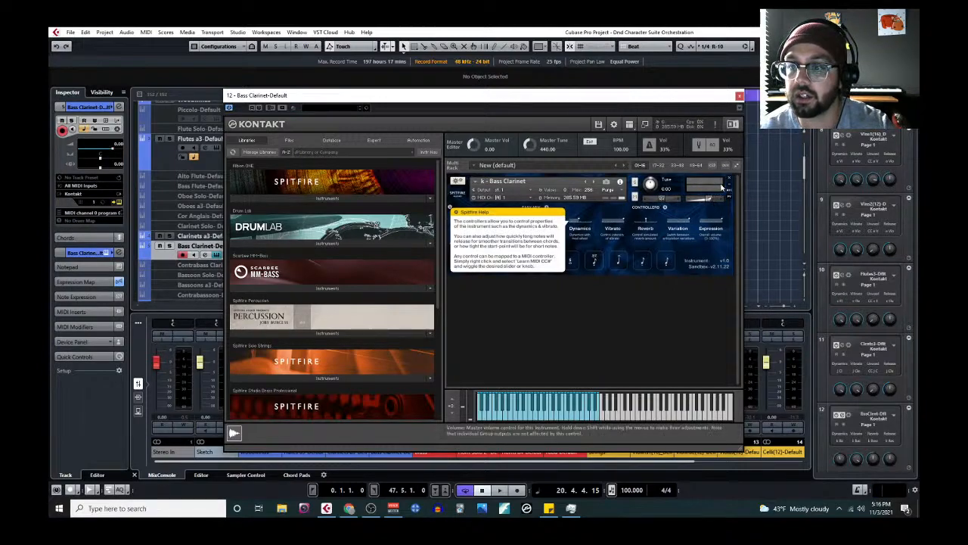
left_click(740, 96)
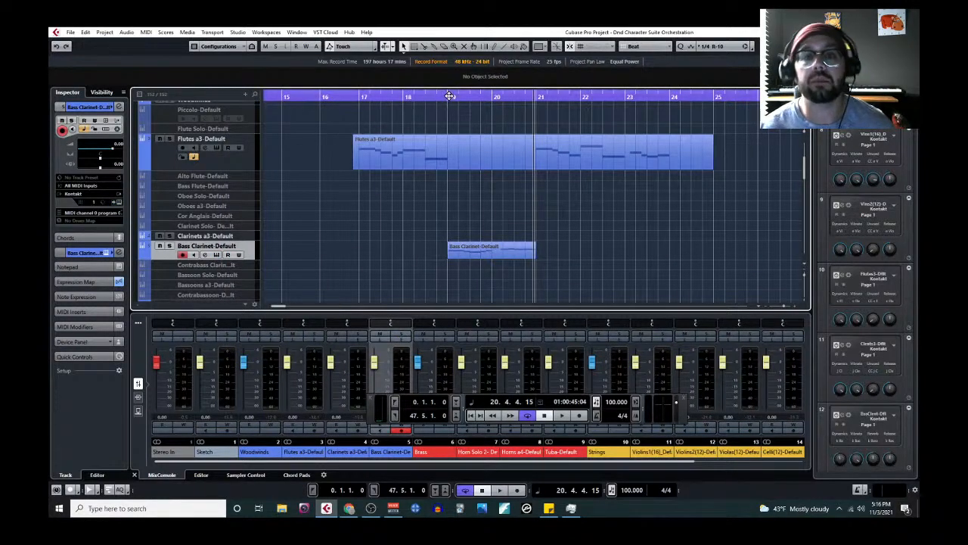
Play the flute melody and bass clarinet answer from bar 18 to the start of bar 21
left_click(409, 97)
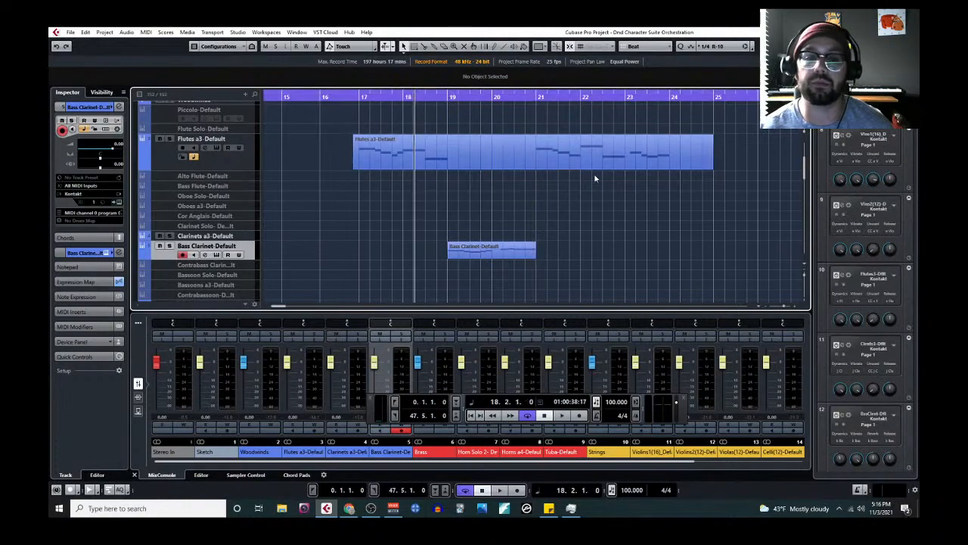
key("space")
scroll(613, 161, "left", 5)
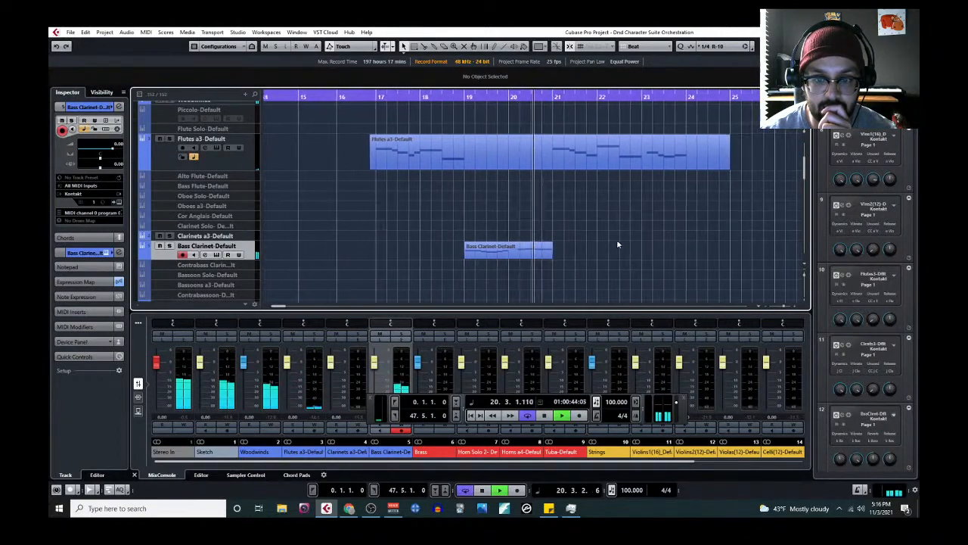
key("space")
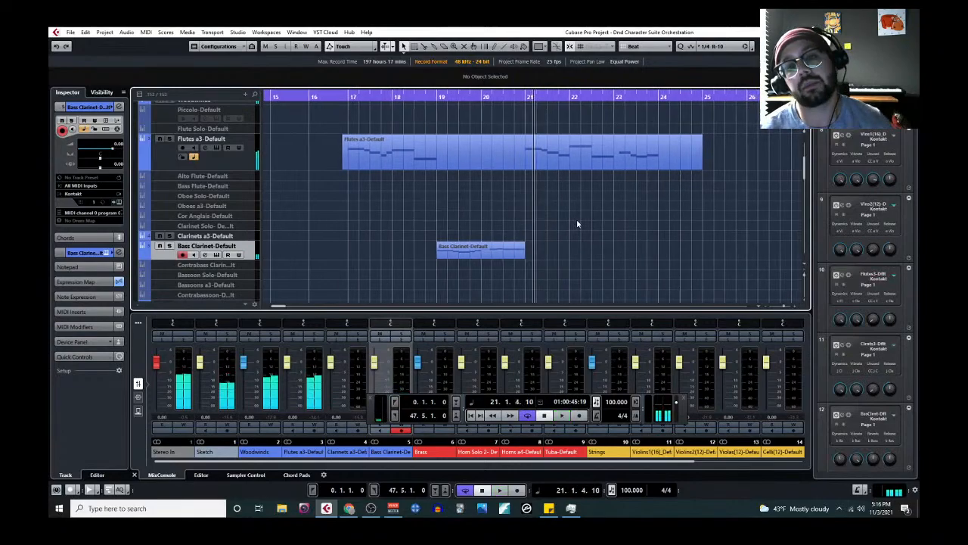
Open the Bass Clarinet-Default part in the Key Editor, look over its notes and close the editor
left_click(465, 253)
left_click(145, 31)
left_click(155, 40)
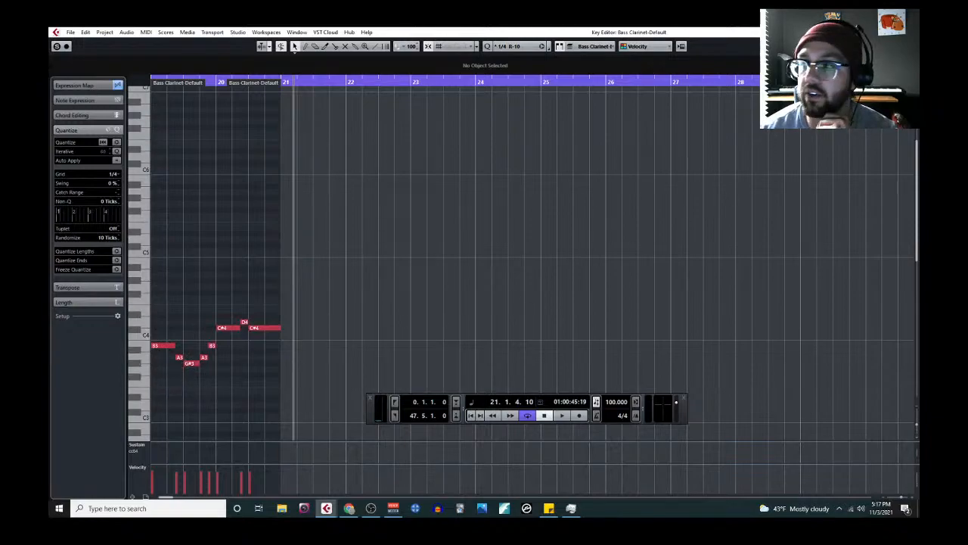
key("Return")
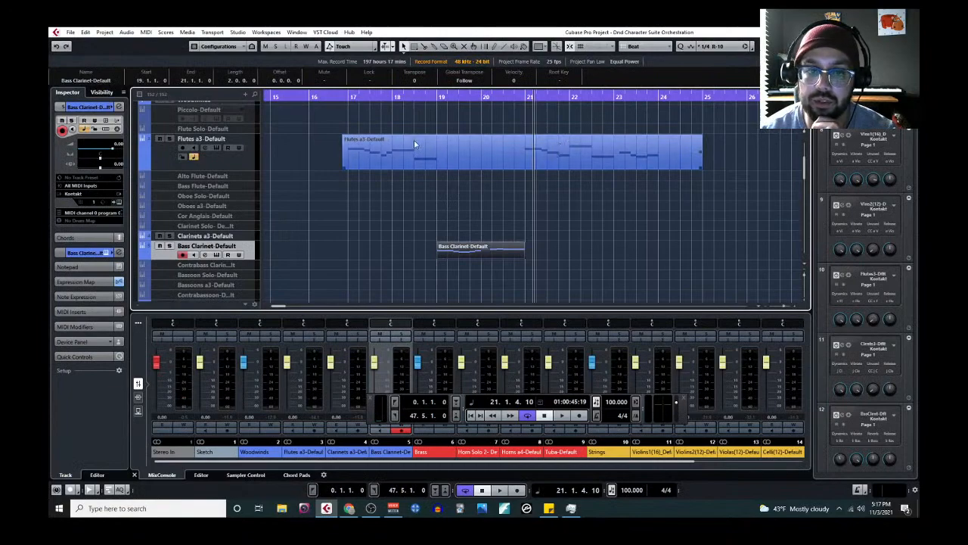
Open the Flutes a3-Default part in the Key Editor and transpose all its notes down one octave
left_click(540, 154)
left_click(147, 32)
left_click(170, 43)
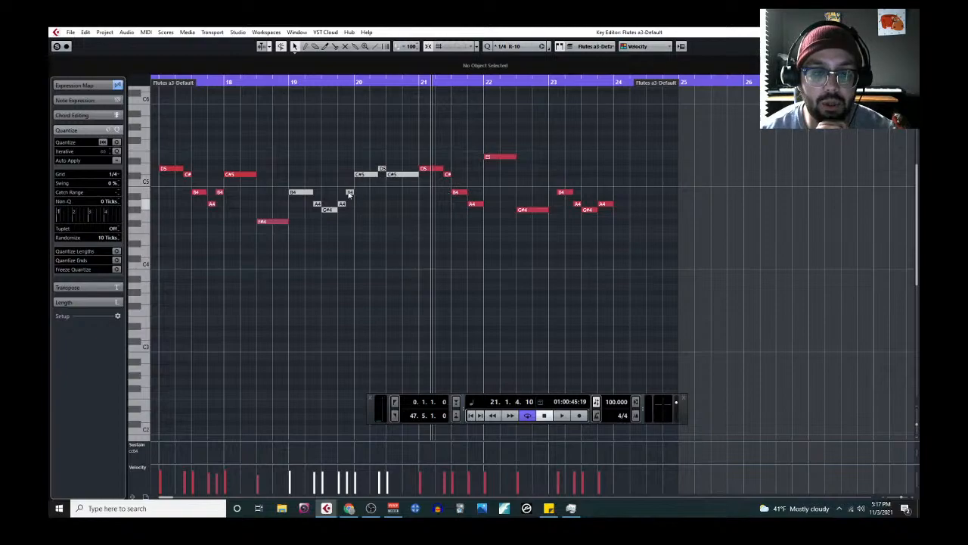
left_click_drag(169, 126, 605, 253)
key("shift+Down")
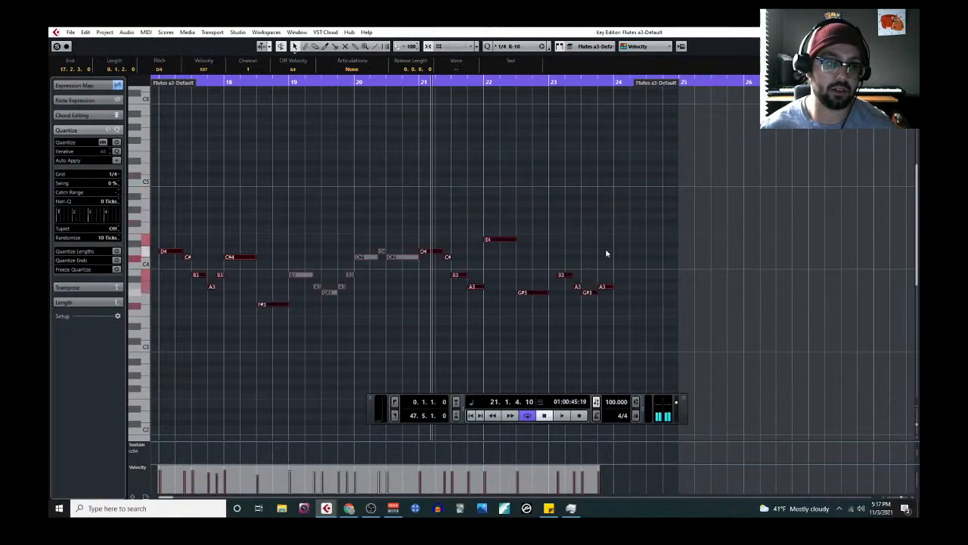
Play the lowered flute melody from just before bar 17 through bar 23
scroll(308, 104, "left", 3)
left_click(293, 83)
key("space")
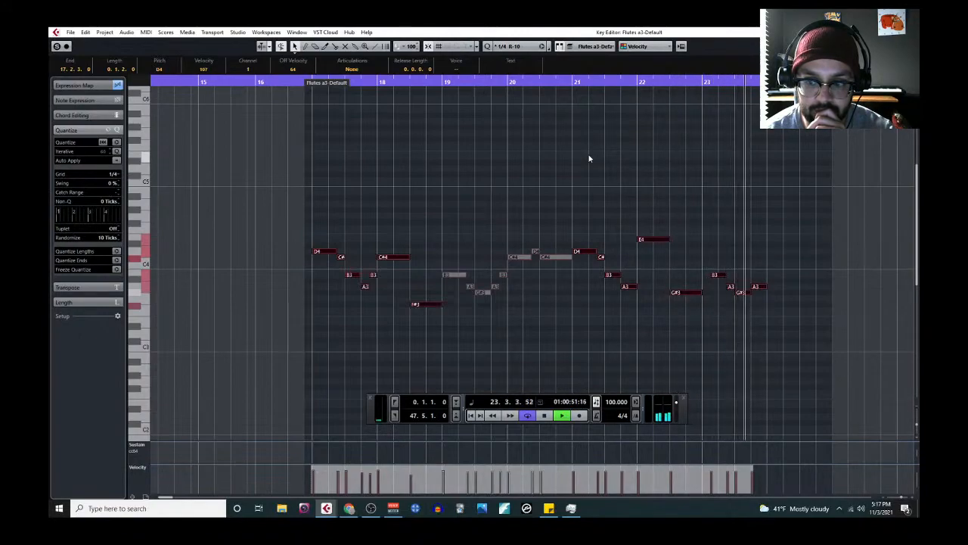
key("space")
Add a copy of the flute notes in bars 17–18 one octave higher and play the doubled phrase from bar 17
left_click_drag(318, 224, 433, 329)
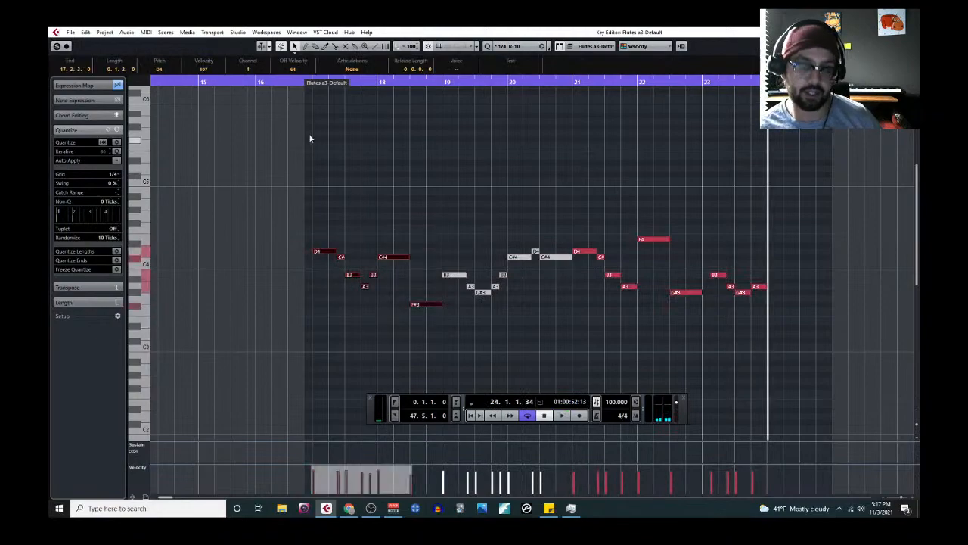
scroll(313, 106, "up", 8, "ctrl")
left_click(308, 83)
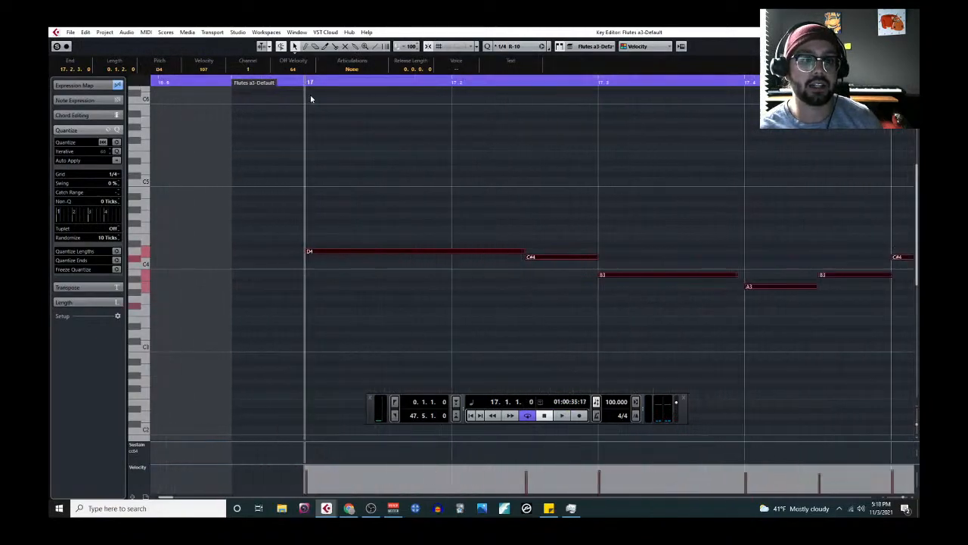
scroll(396, 197, "down", 5, "ctrl")
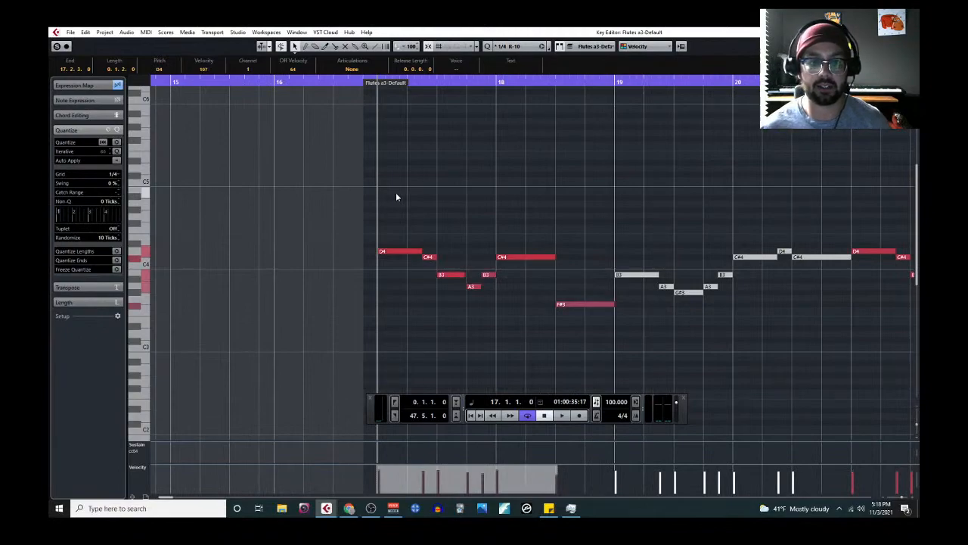
key("space")
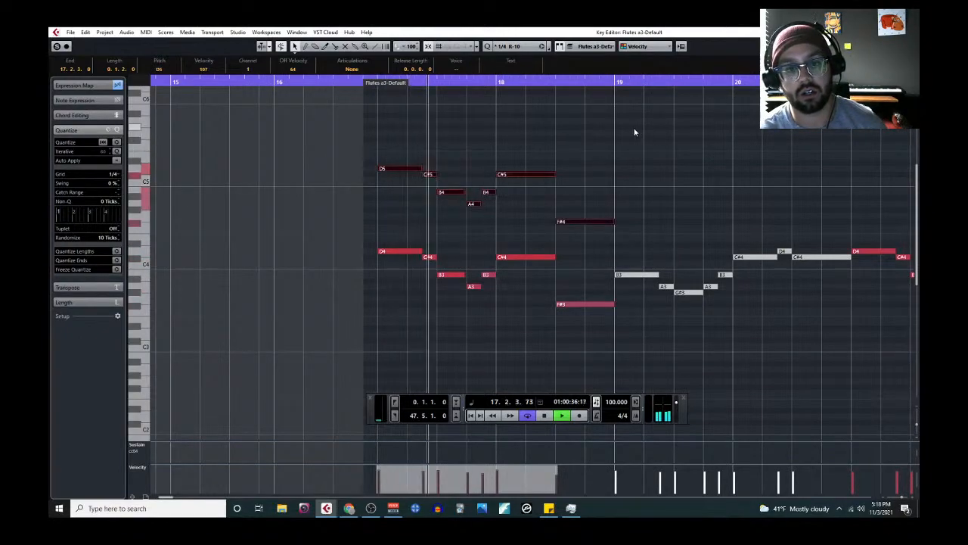
key("Return")
Set the Flutes a3 Kontakt instrument to the Long articulation and close its window
scroll(233, 210, "up", 2)
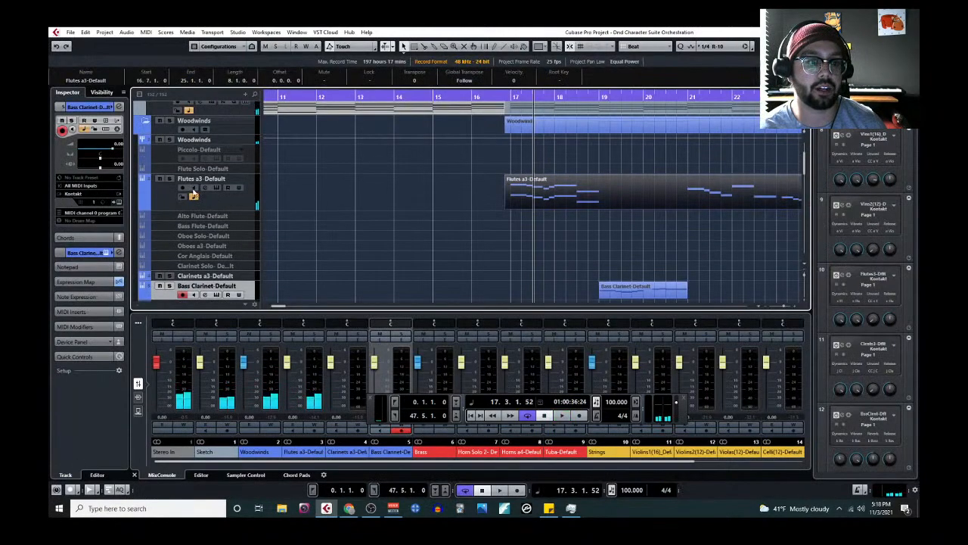
left_click(217, 188)
left_click(587, 242)
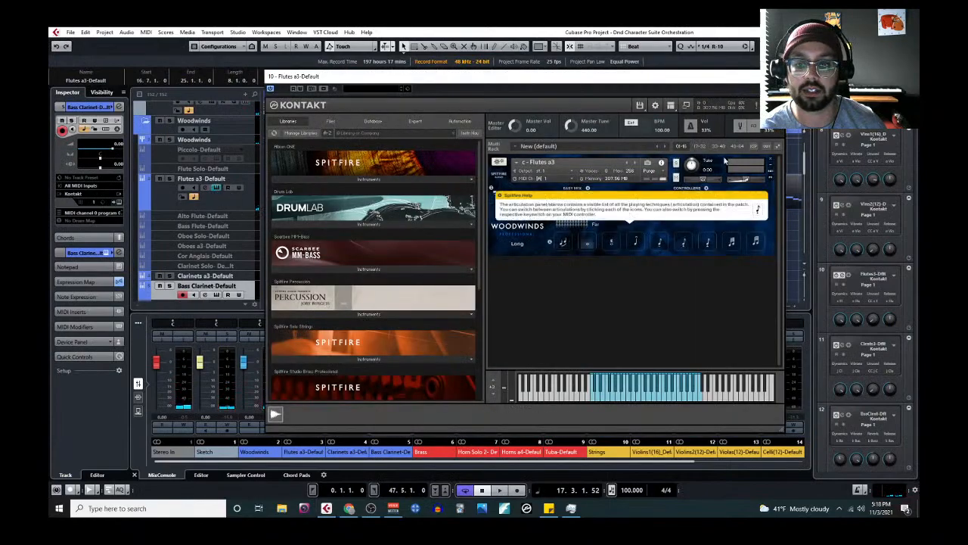
left_click(774, 77)
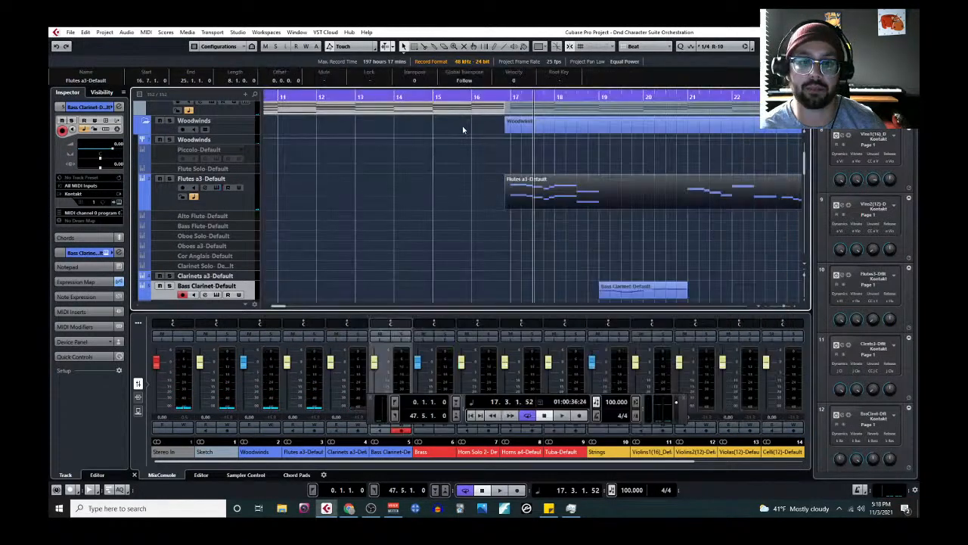
Play the octave-doubled flutes from just before bar 17 into bar 19 and select the Bass Clarinet-Default part
double_click(505, 96)
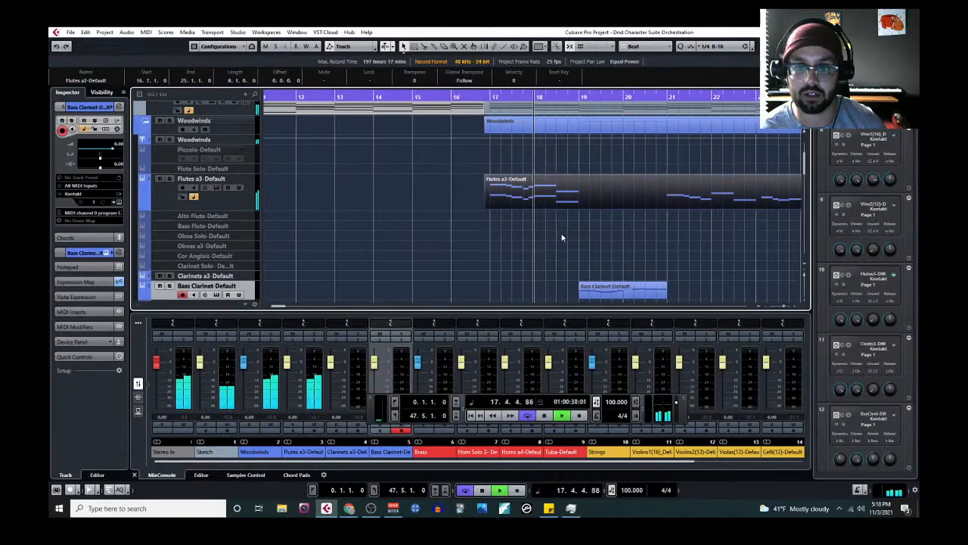
scroll(578, 224, "down", 2)
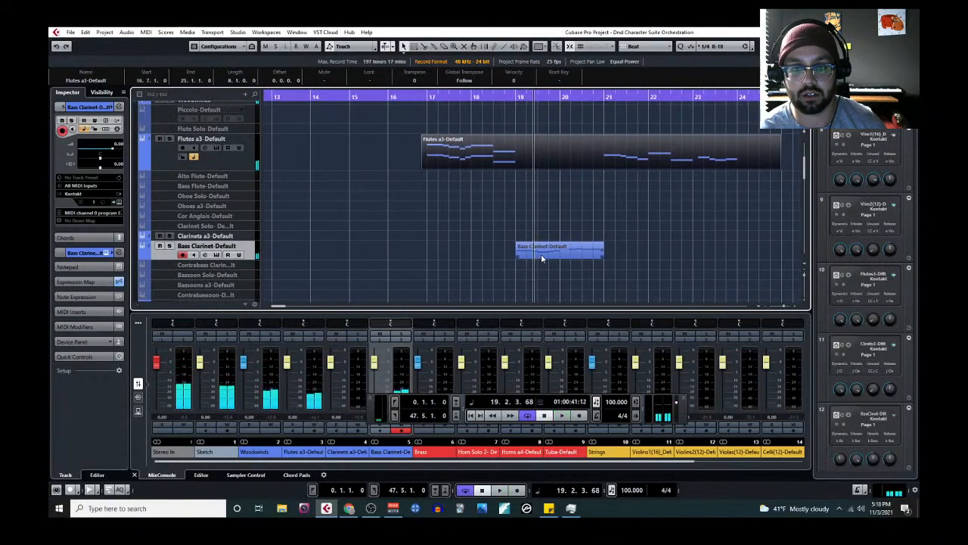
left_click(536, 247)
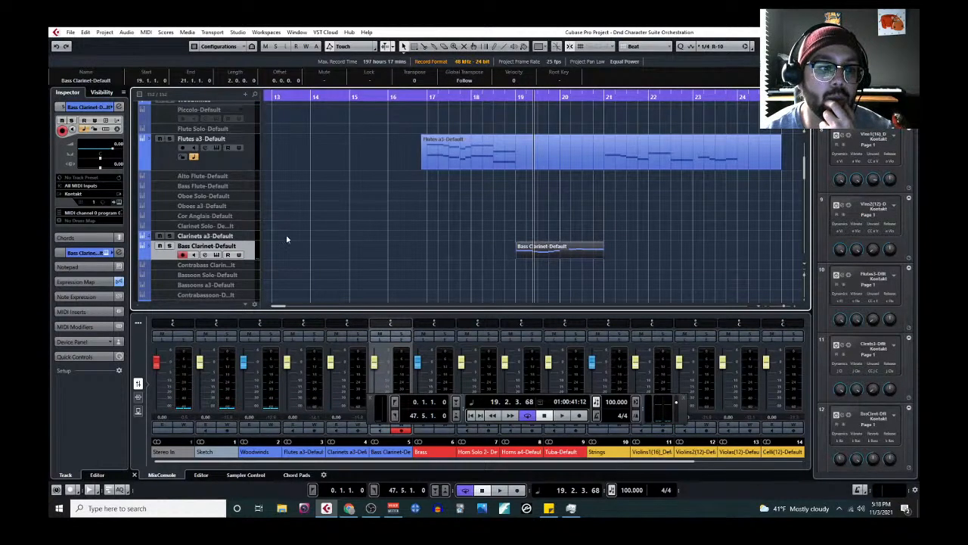
Enable the Oboes a3-Default track and move the Bass Clarinet-Default part in bars 19–20 onto it
left_click(247, 204)
right_click(247, 203)
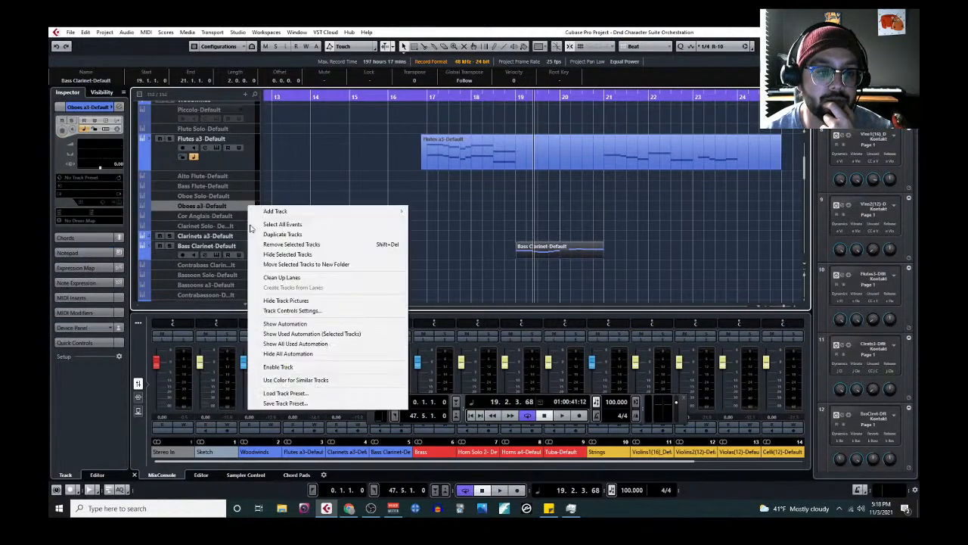
left_click(275, 367)
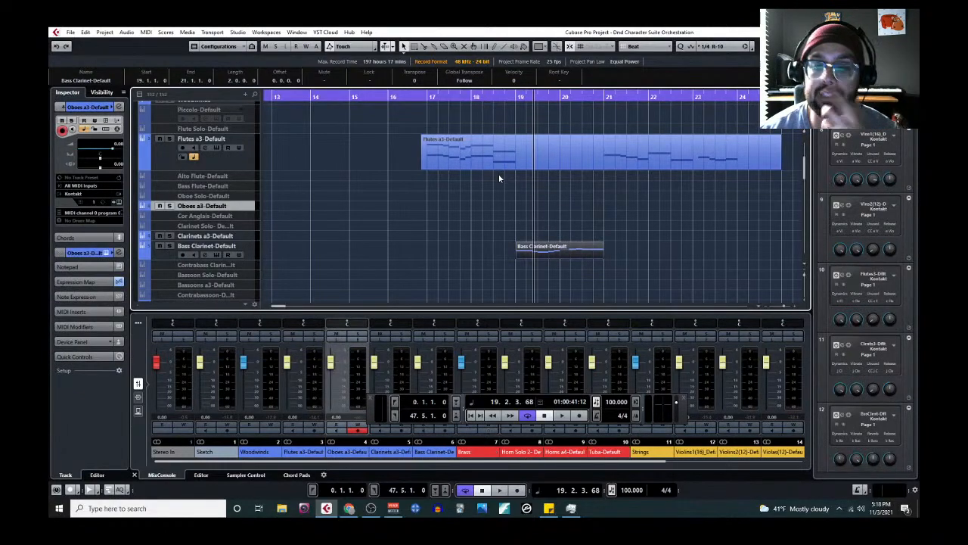
left_click_drag(568, 254, 563, 214)
Play the passage and transpose the part on the Oboes a3 track down one octave in the Key Editor
left_click(454, 110)
key("space")
left_click(146, 32)
left_click(166, 44)
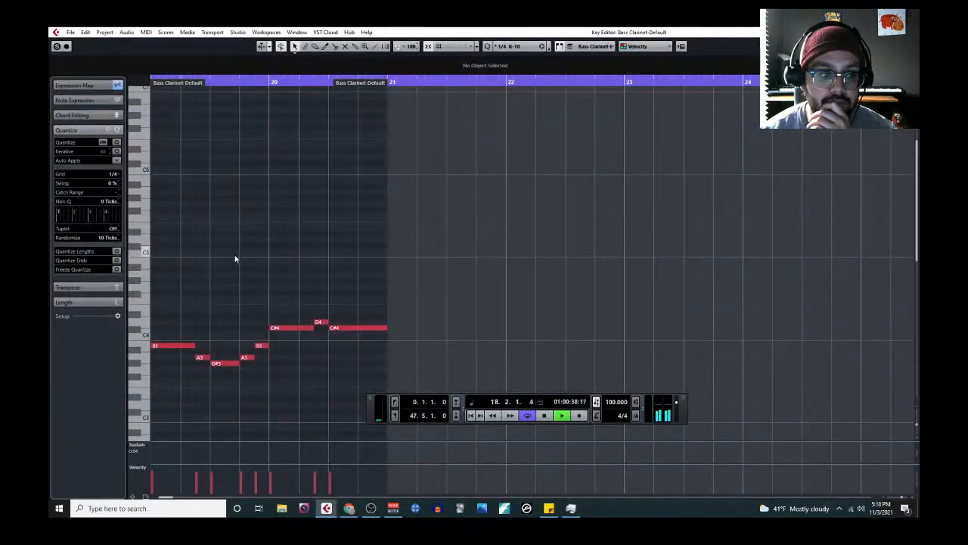
scroll(246, 278, "left", 2)
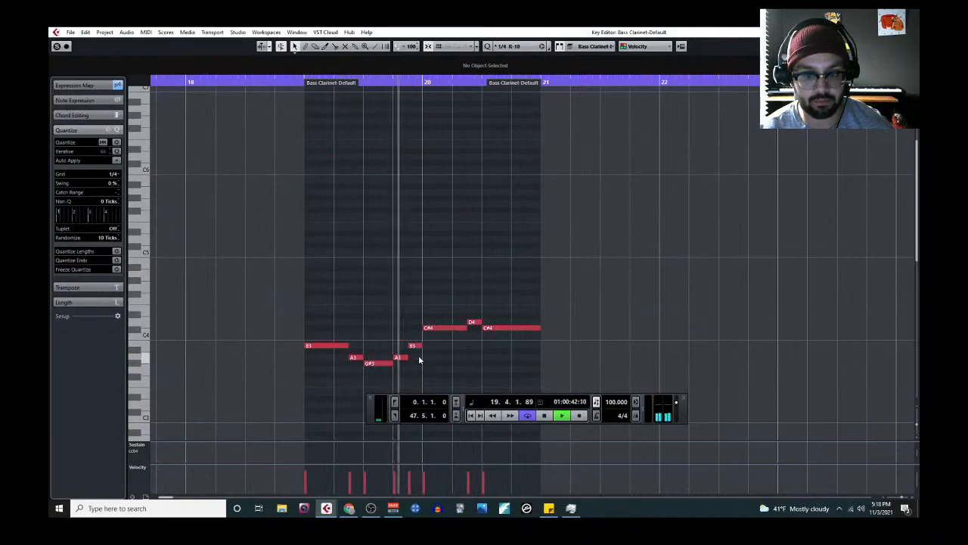
scroll(423, 285, "down", 3)
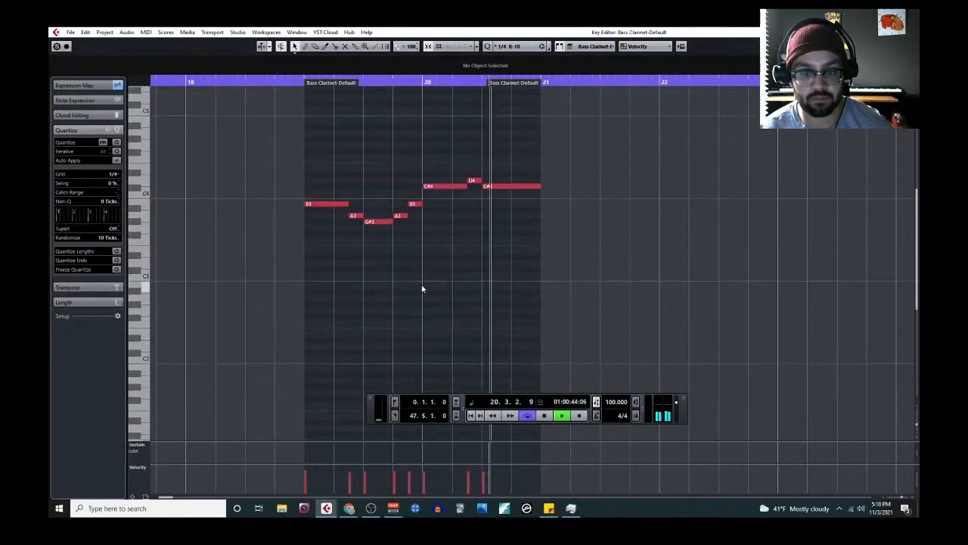
left_click_drag(323, 159, 616, 293)
key("shift+Down")
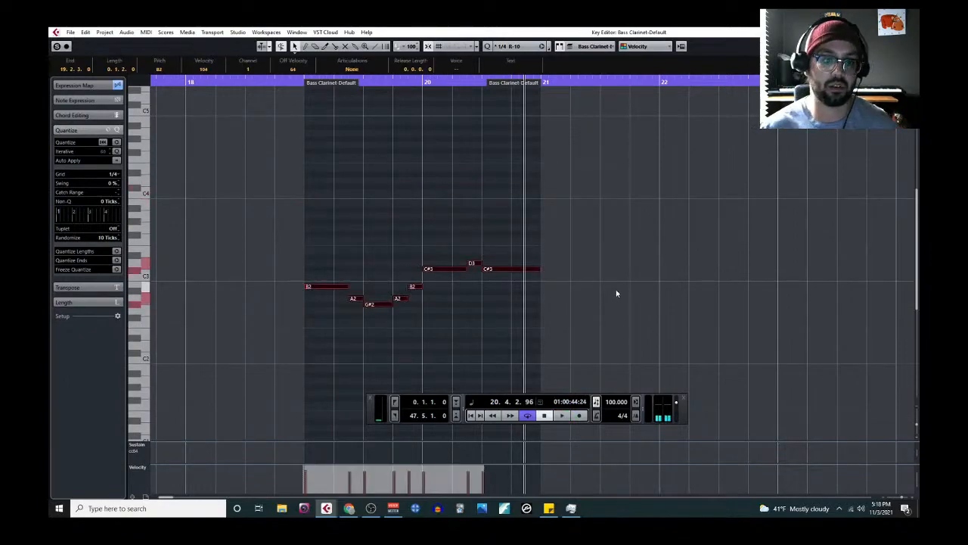
key("Return")
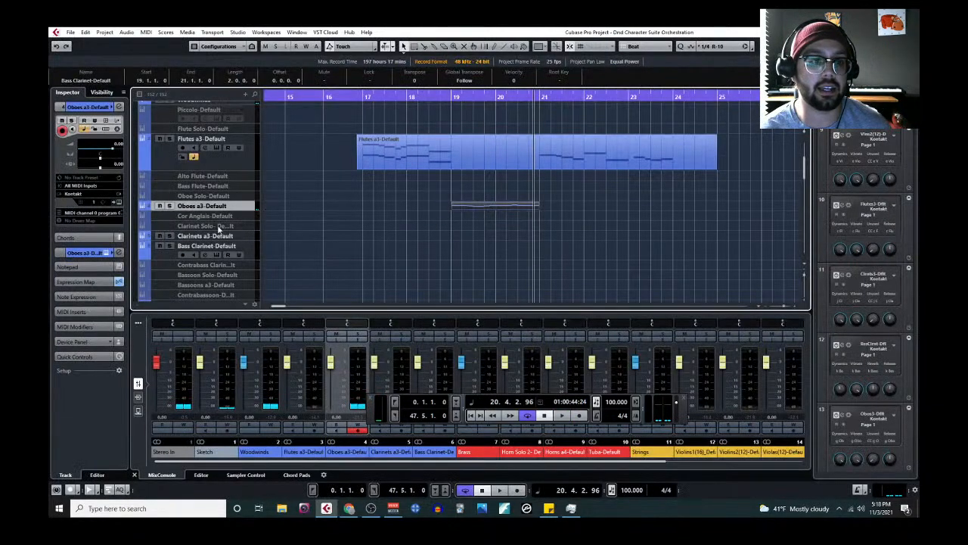
Enable the Cor Anglais-Default track
right_click(246, 215)
left_click(291, 375)
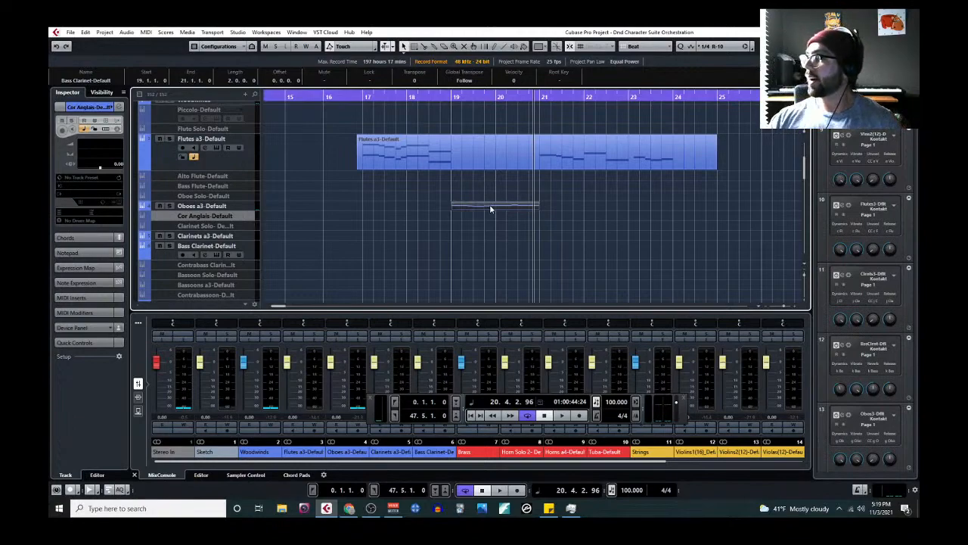
key("shift+d")
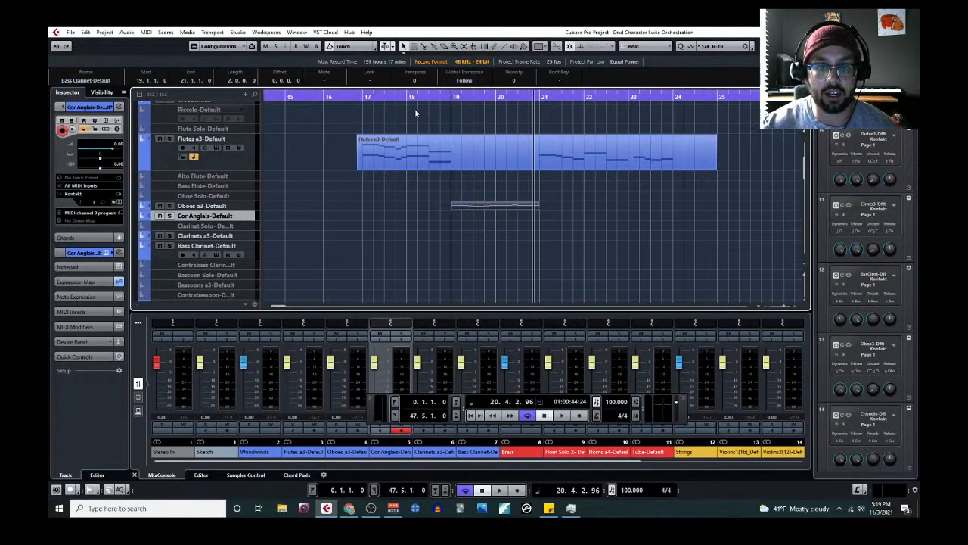
Open the Flutes a3-Default part together with the answering part in the Key Editor and play from bar 17 into bar 19
left_click(362, 98)
left_click(489, 162)
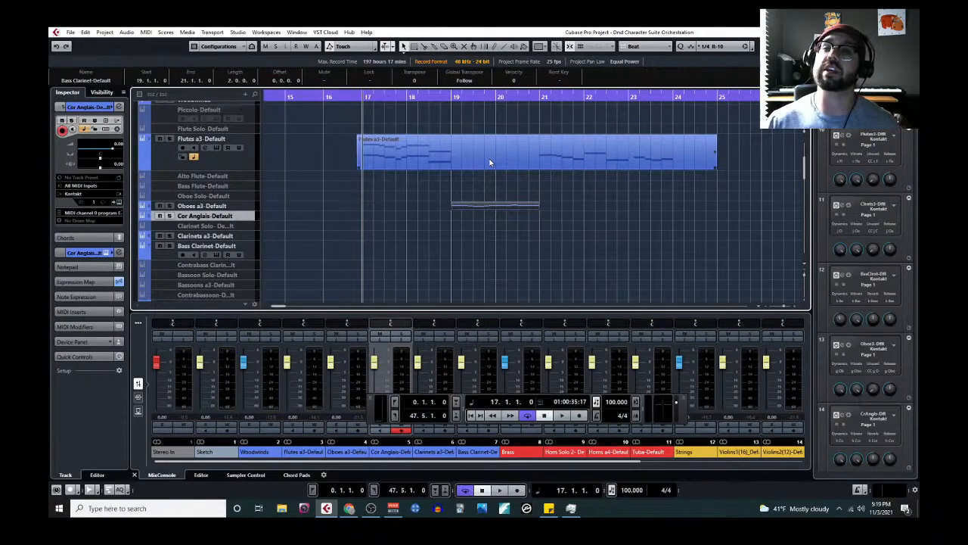
left_click(490, 162)
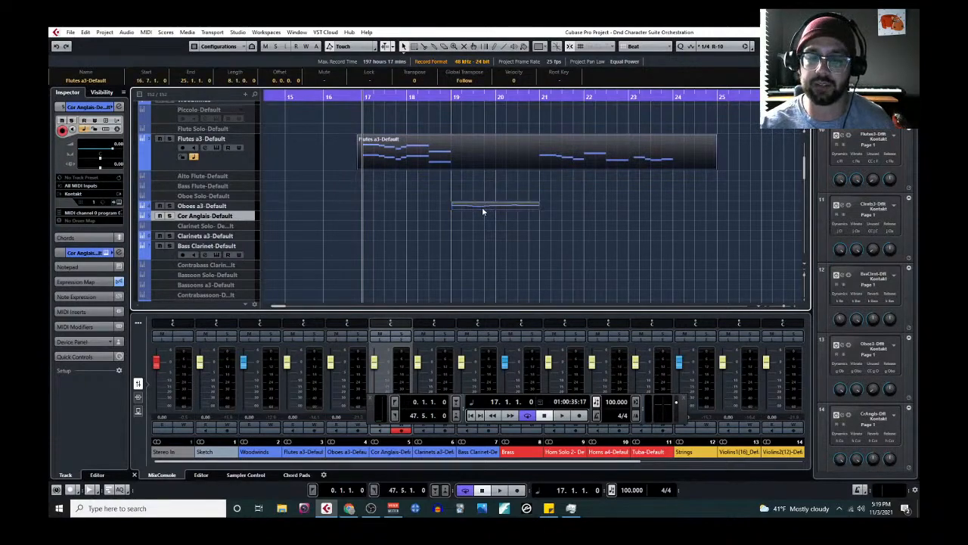
left_click(147, 33)
left_click(159, 43)
scroll(363, 206, "down", 3)
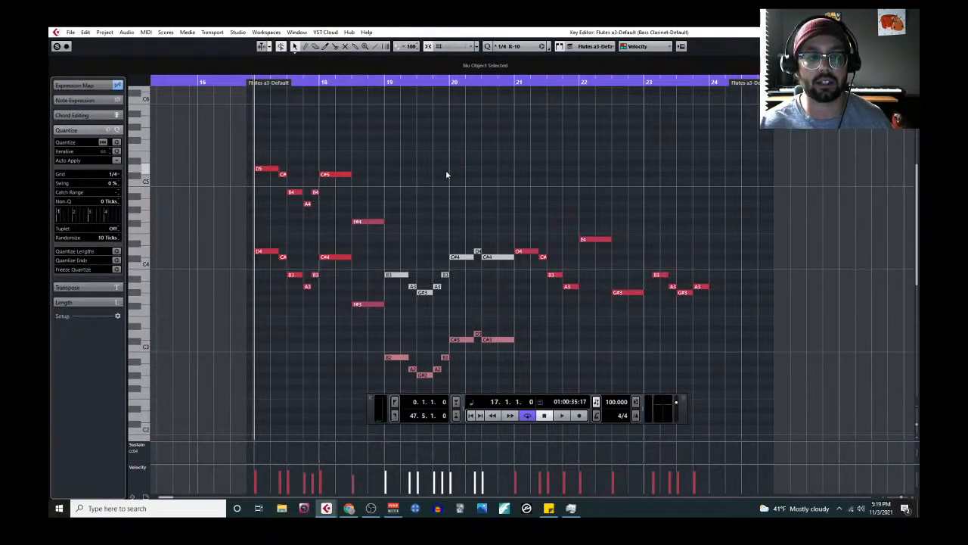
key("space")
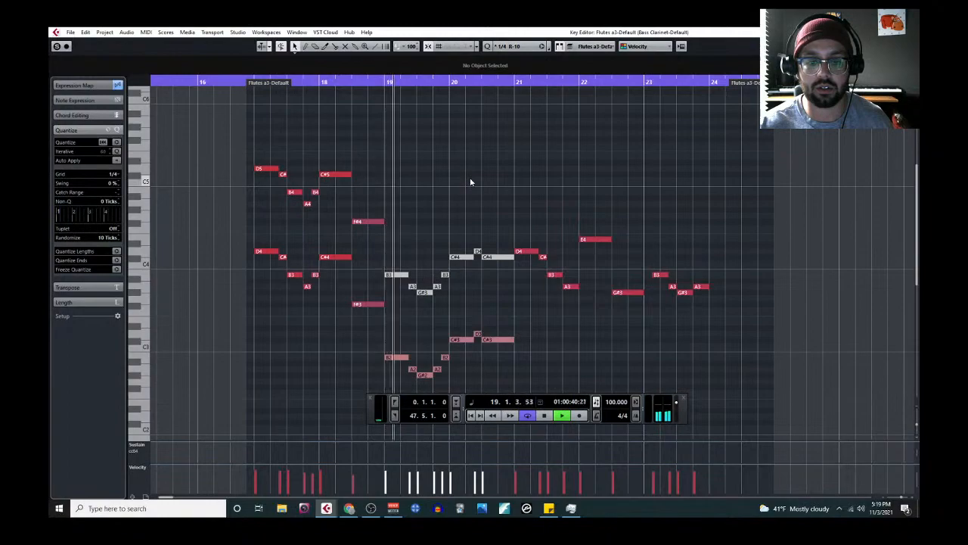
key("space")
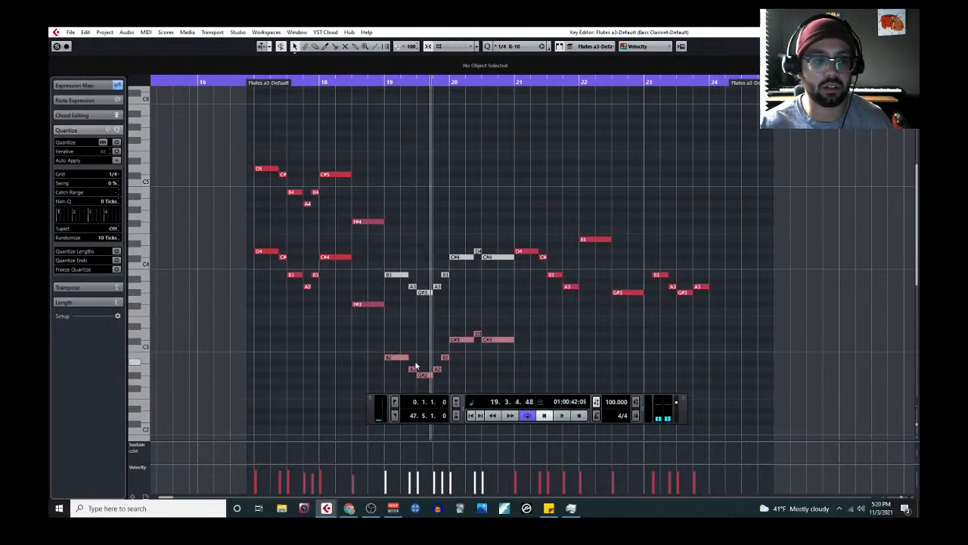
Move the answering part in bars 19–20 from the Oboes a3-Default track onto the Cor Anglais-Default track
left_click(424, 375)
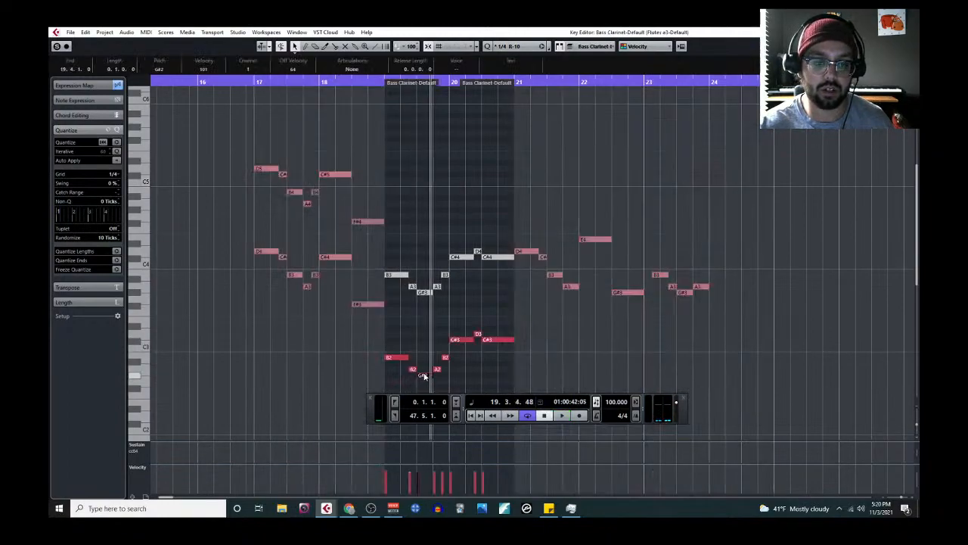
left_click(910, 33)
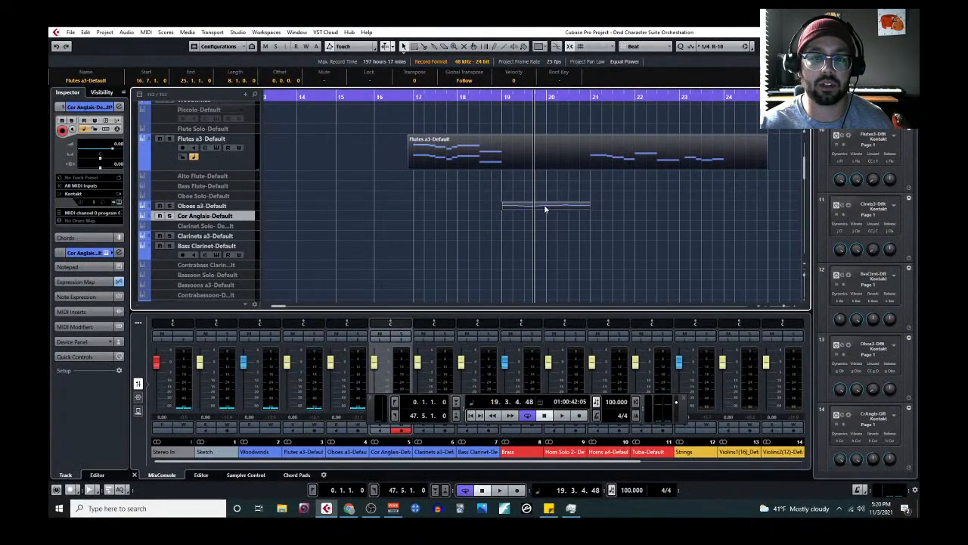
left_click_drag(531, 208, 572, 220)
key("ctrl+z")
left_click(599, 207)
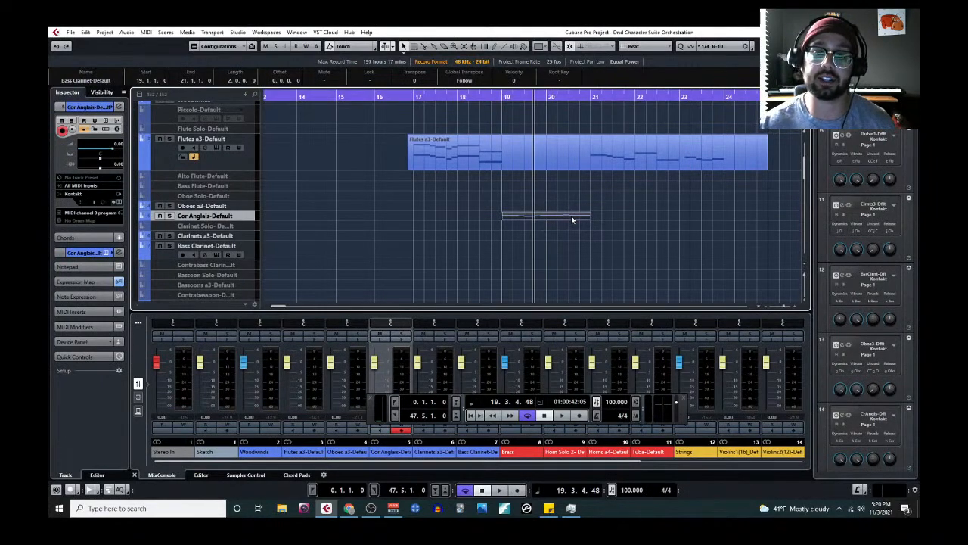
Open the part on the Cor Anglais-Default track in the Key Editor and play it from bar 19 through bar 20
left_click(503, 97)
left_click(146, 32)
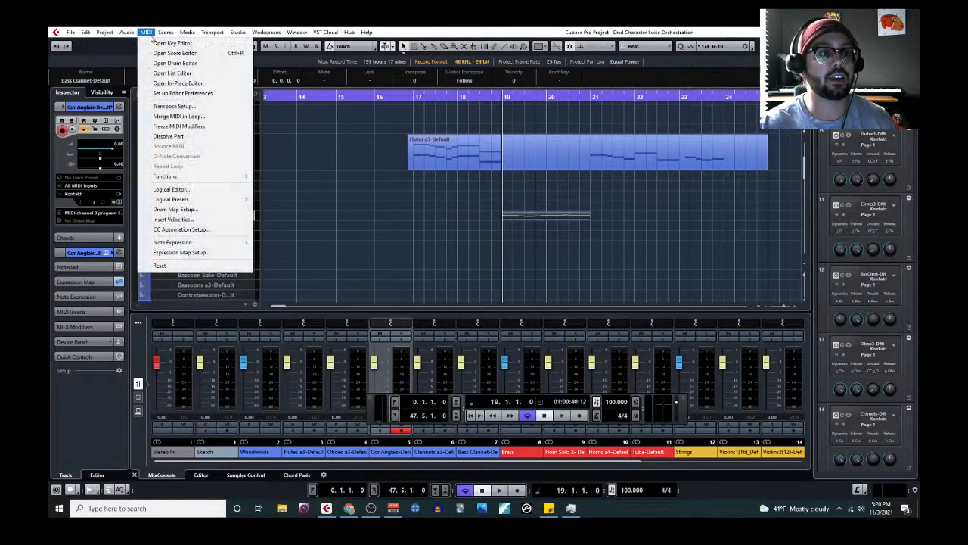
left_click(156, 42)
key("space")
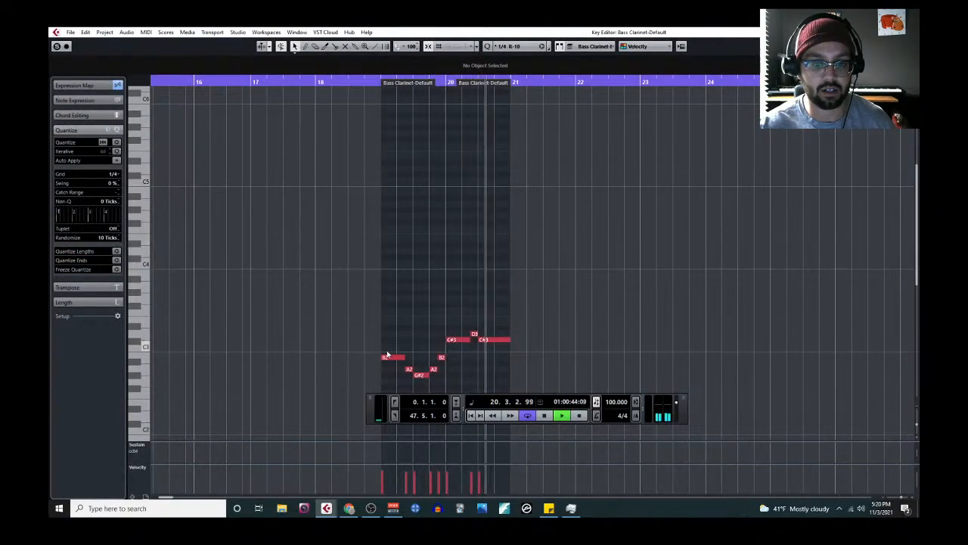
key("space")
left_click(911, 32)
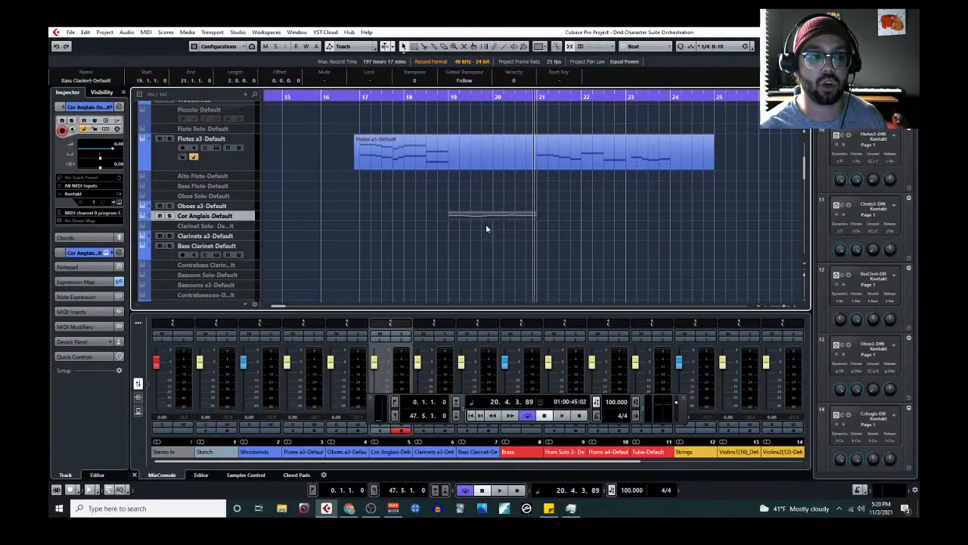
Paste a copy of the answering part at bar 19 on the Bass Clarinet-Default track
left_click(449, 96)
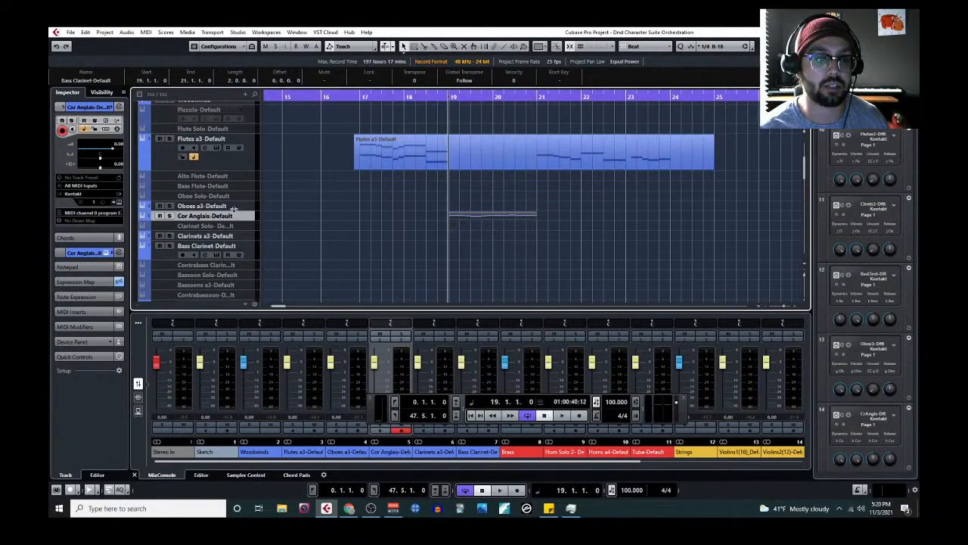
left_click(252, 250)
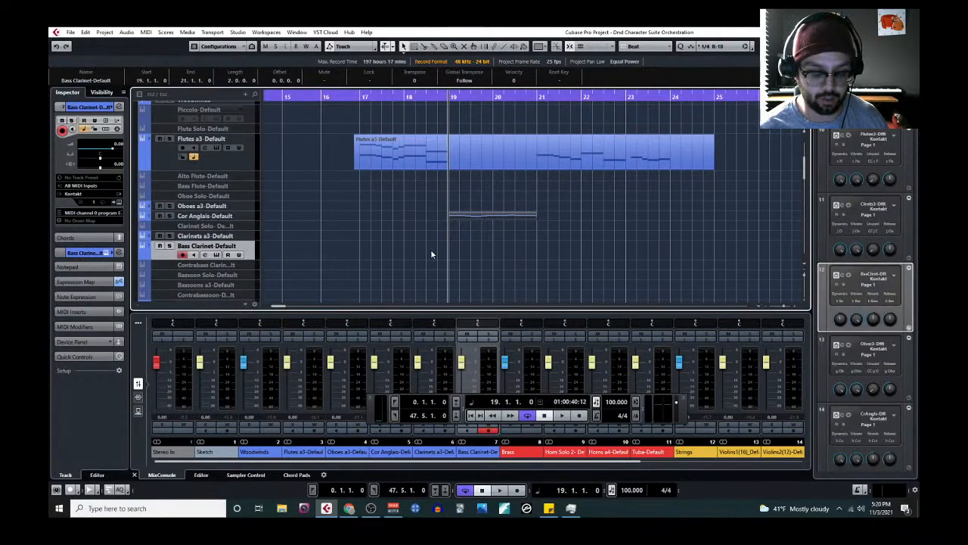
key("ctrl+v")
Transpose all notes of the copy on the Bass Clarinet-Default track up one octave and play both answering parts from bar 19
left_click(148, 33)
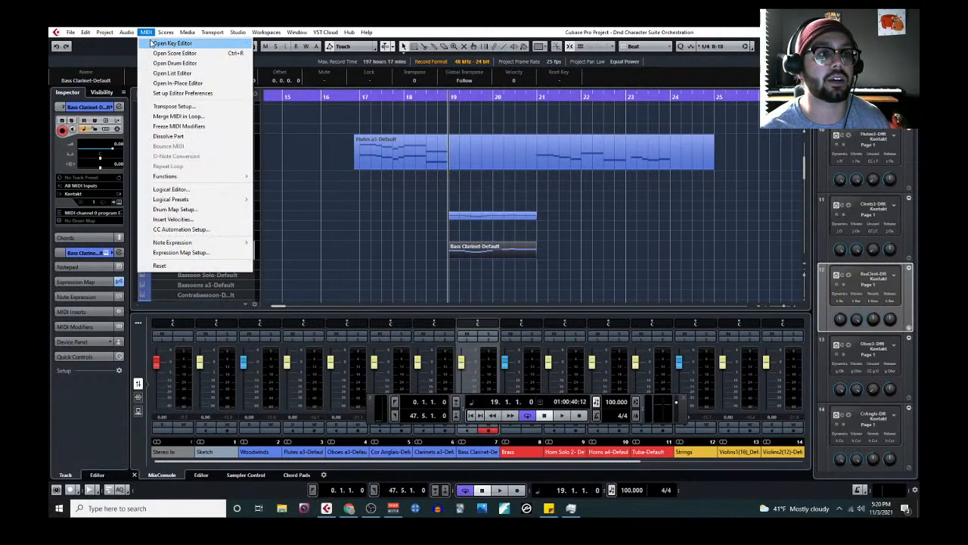
left_click(168, 44)
left_click_drag(159, 210, 305, 299)
key("shift+Up")
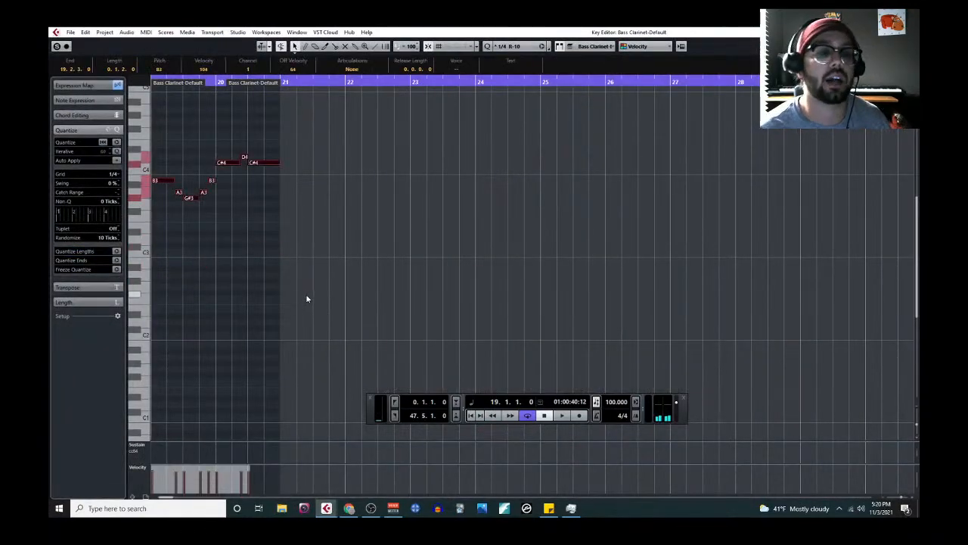
scroll(305, 298, "left", 3)
left_click(910, 32)
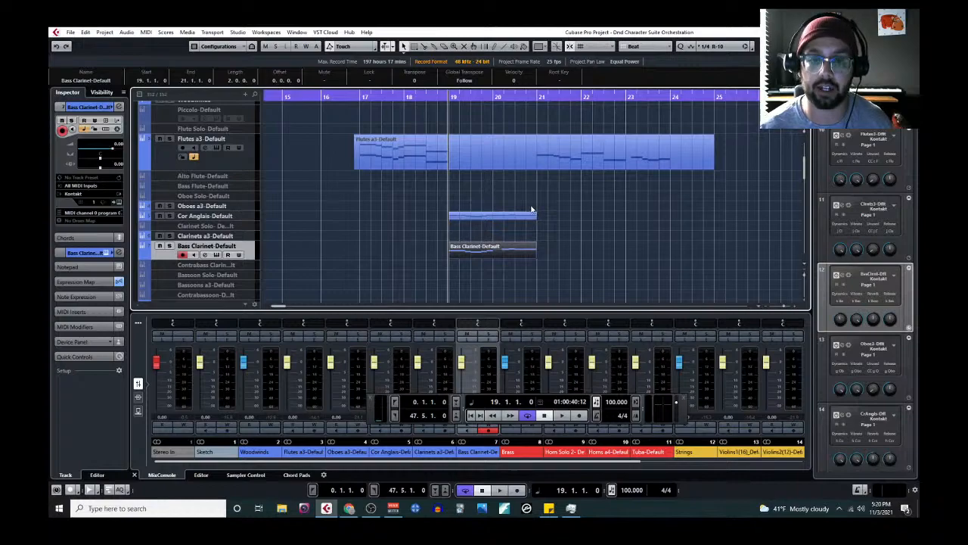
key("space")
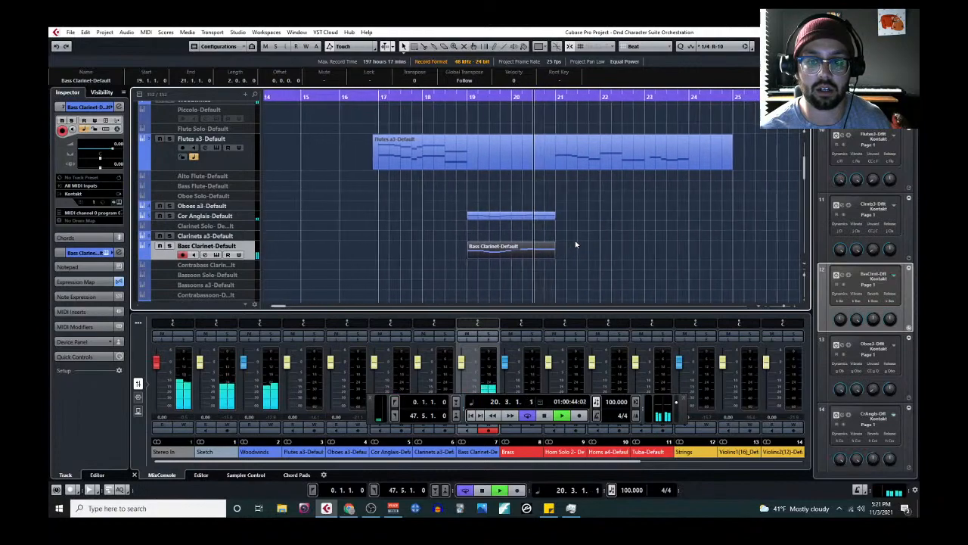
key("space")
Enable the Bassoon Solo-Default track
scroll(351, 225, "down", 2)
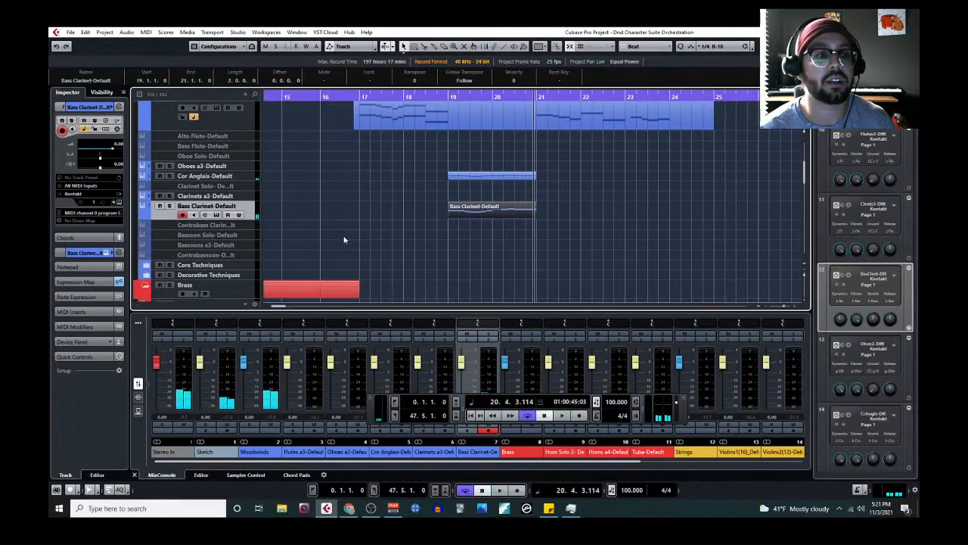
right_click(252, 235)
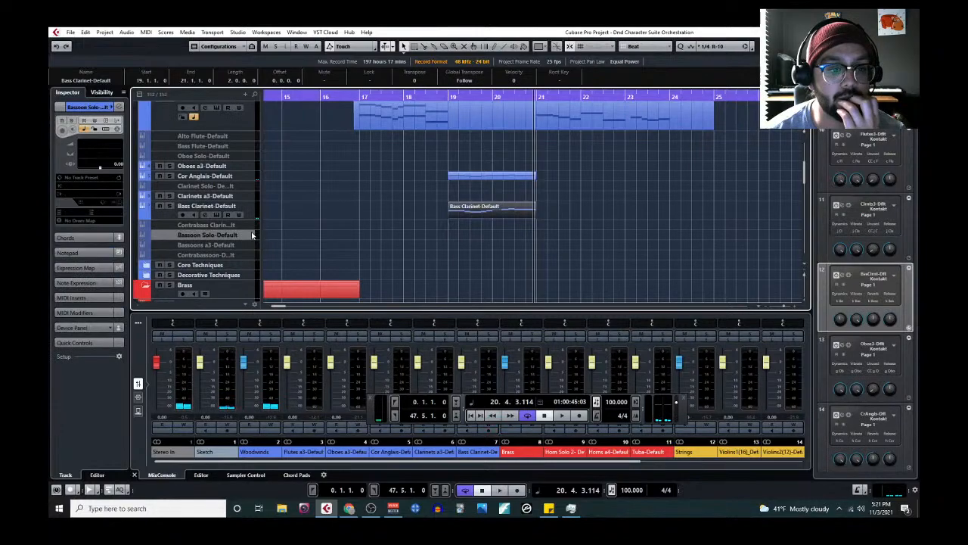
left_click(295, 394)
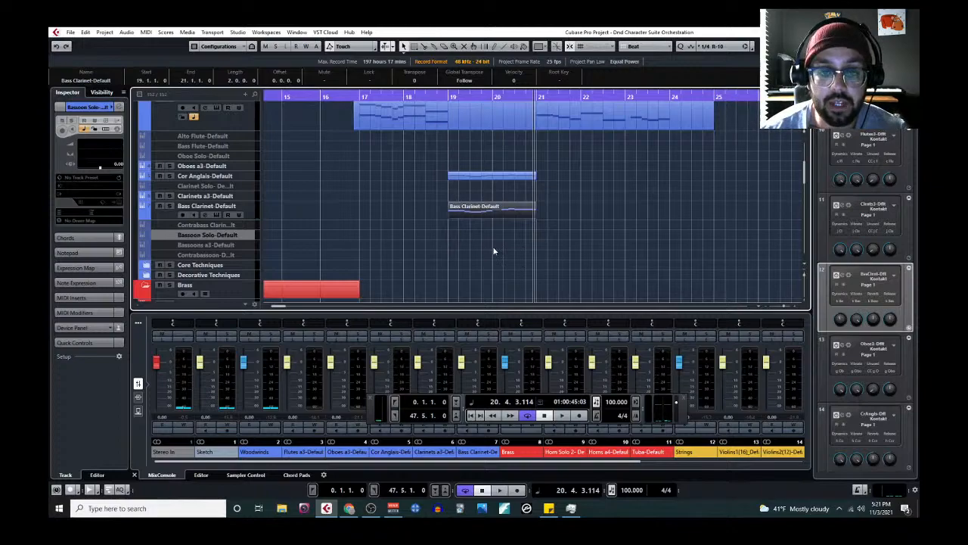
key("shift+e")
scroll(494, 233, "down", 3)
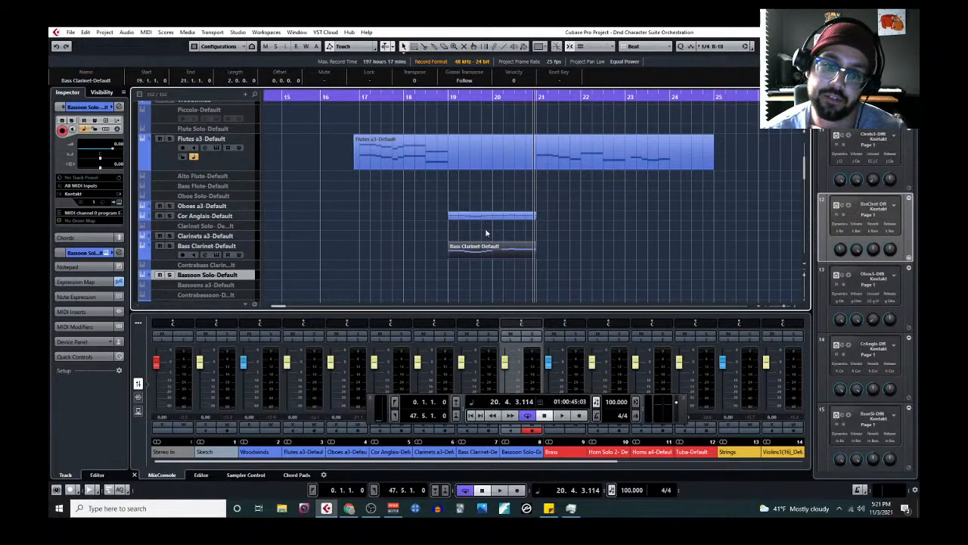
Move the part in bars 19–20 from the Cor Anglais-Default track onto Bassoon Solo-Default and play from bar 19
scroll(463, 245, "down", 2)
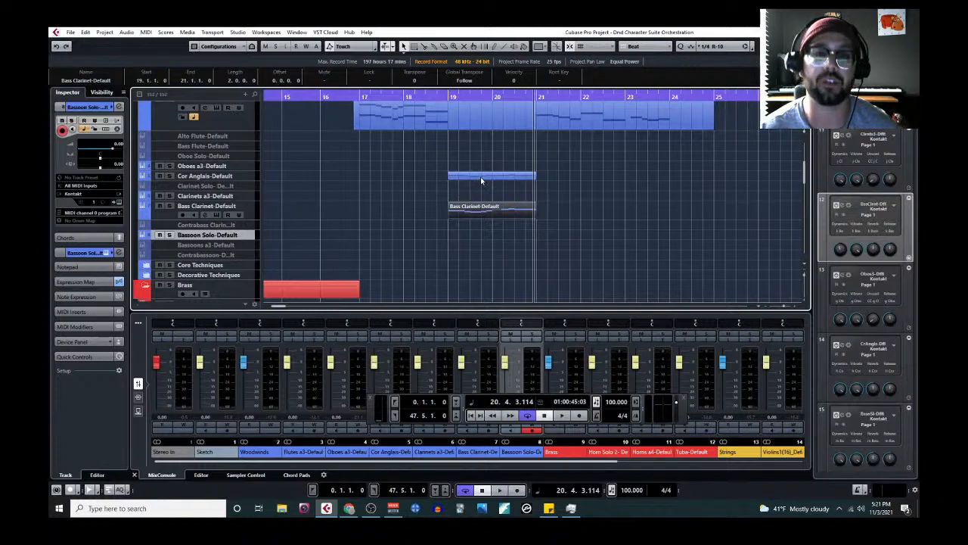
left_click_drag(482, 180, 497, 249)
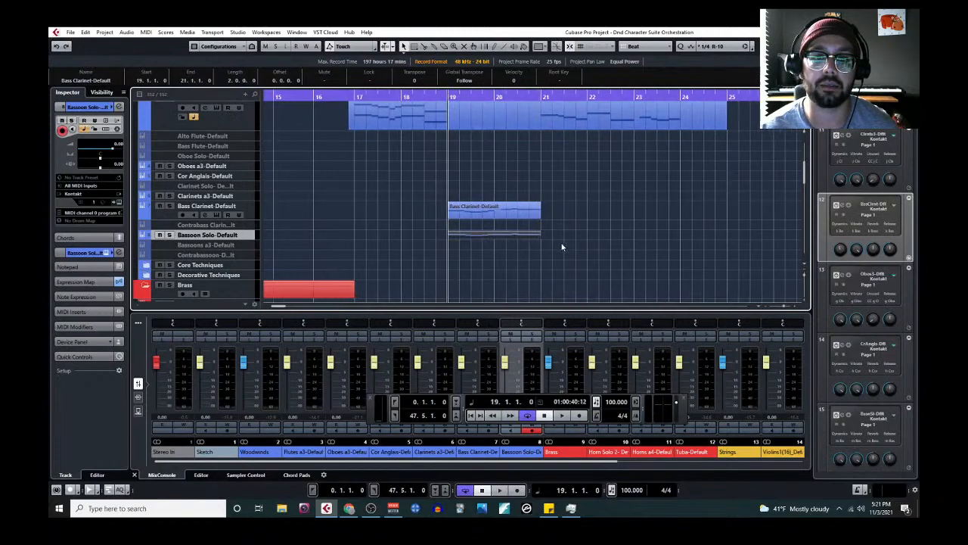
key("space")
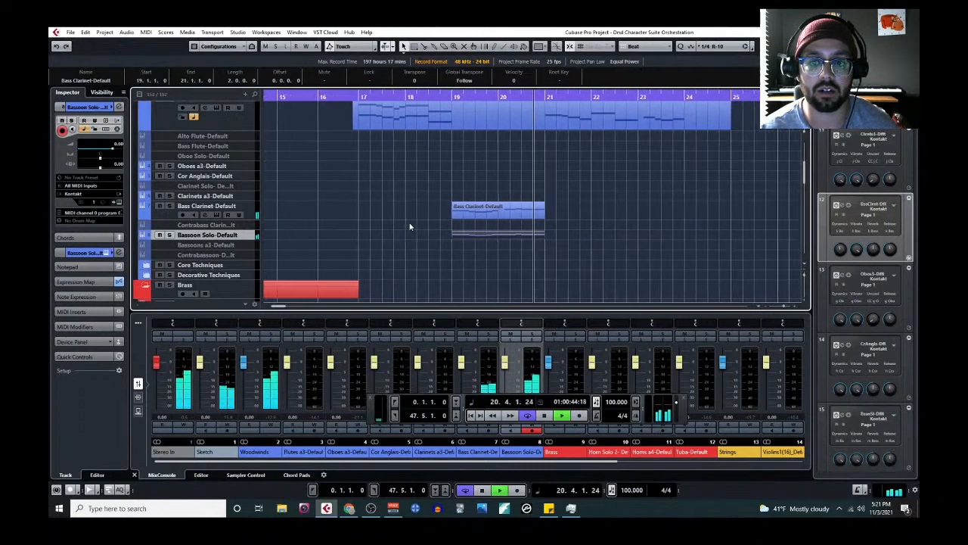
key("space")
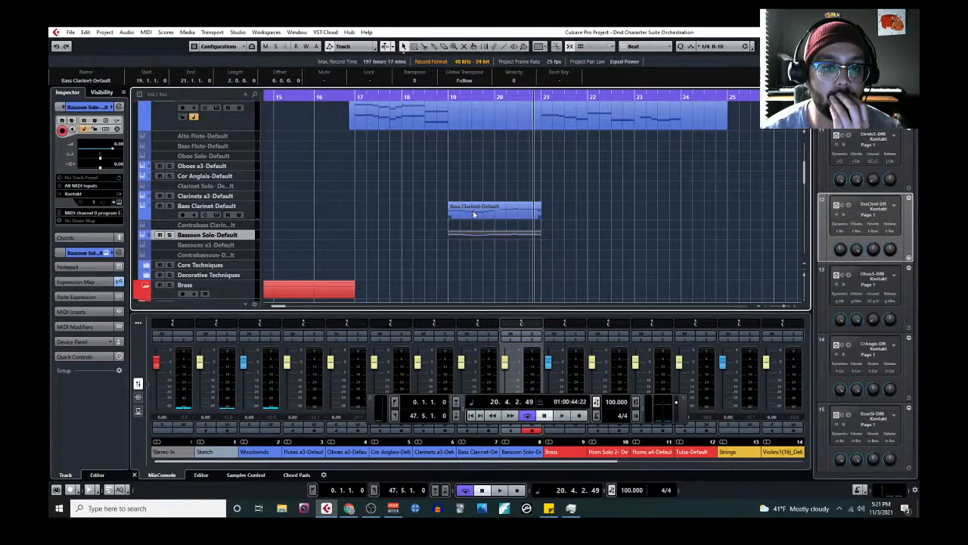
Open the Bass Clarinet and Bassoon Solo parts together in the Key Editor and audition notes in both octaves
left_click(148, 31)
left_click(167, 43)
scroll(250, 220, "left", 2)
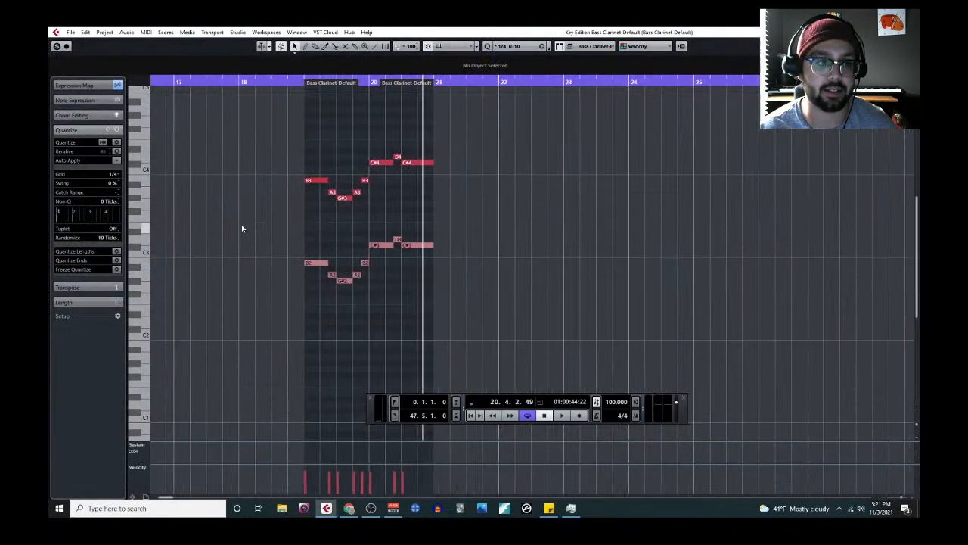
left_click(314, 182)
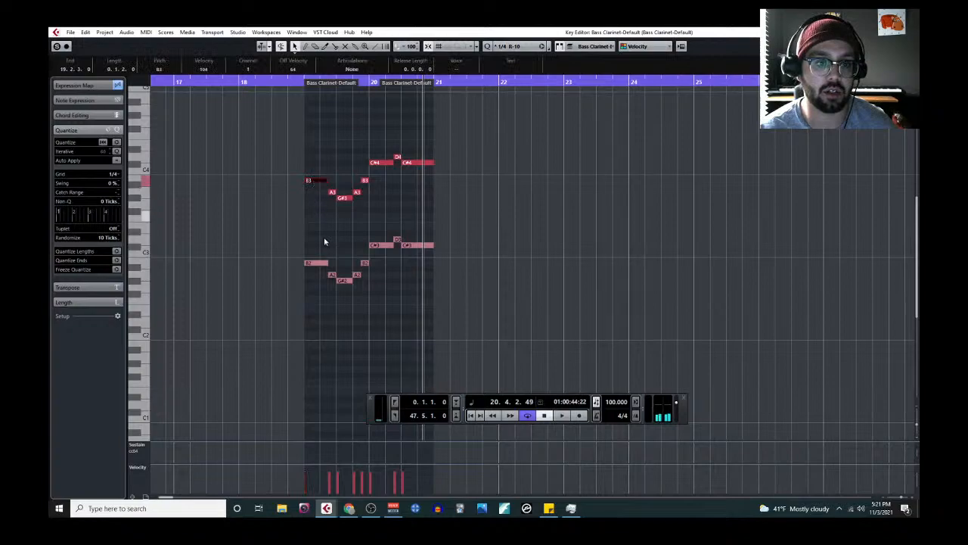
left_click(321, 264)
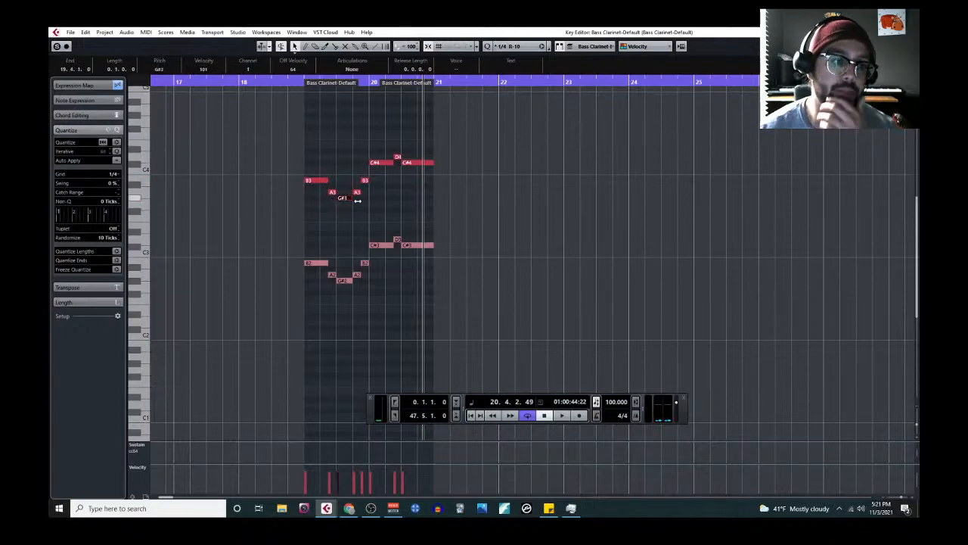
left_click(319, 268)
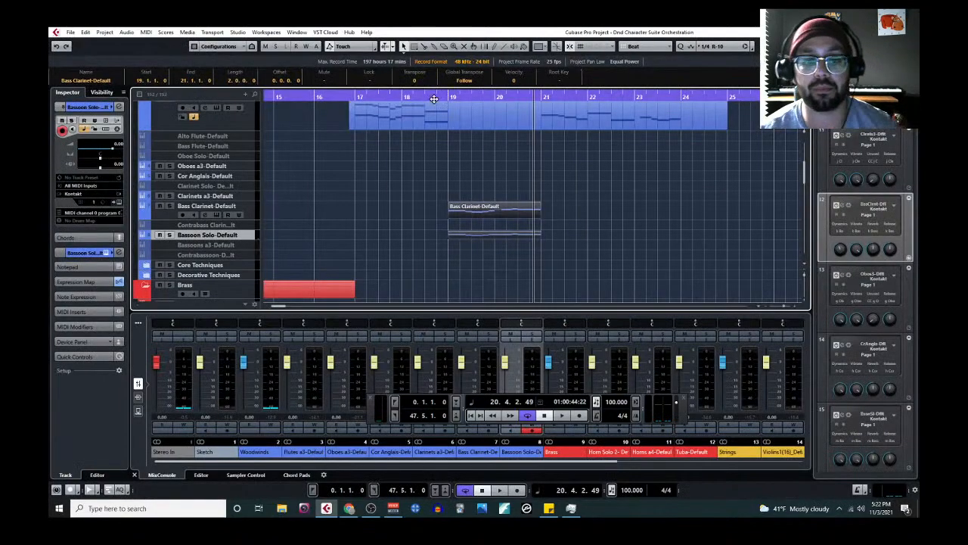
Play the arrangement from bar 17 into bar 21 to hear the flutes with the answering parts
scroll(442, 175, "up", 3)
scroll(386, 144, "down", 2)
left_click(352, 99)
key("space")
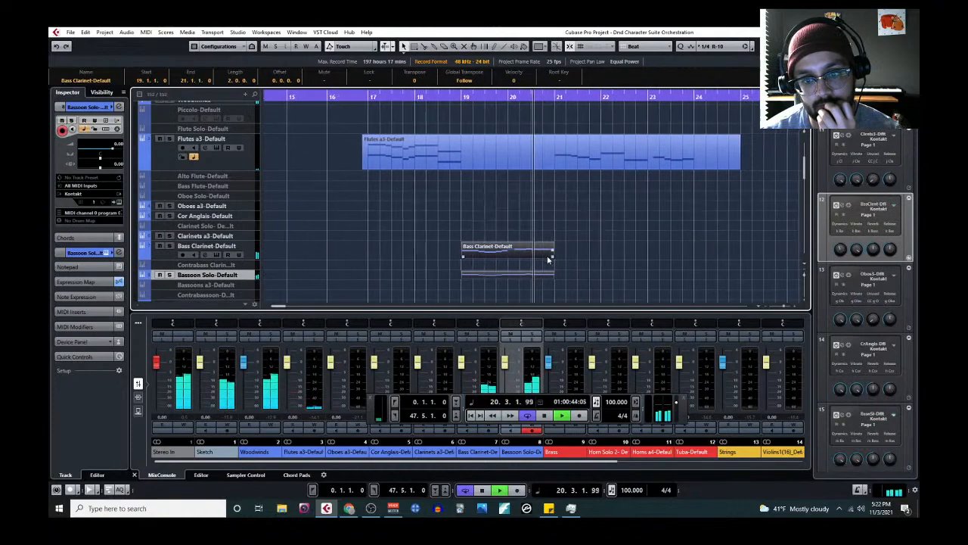
key("space")
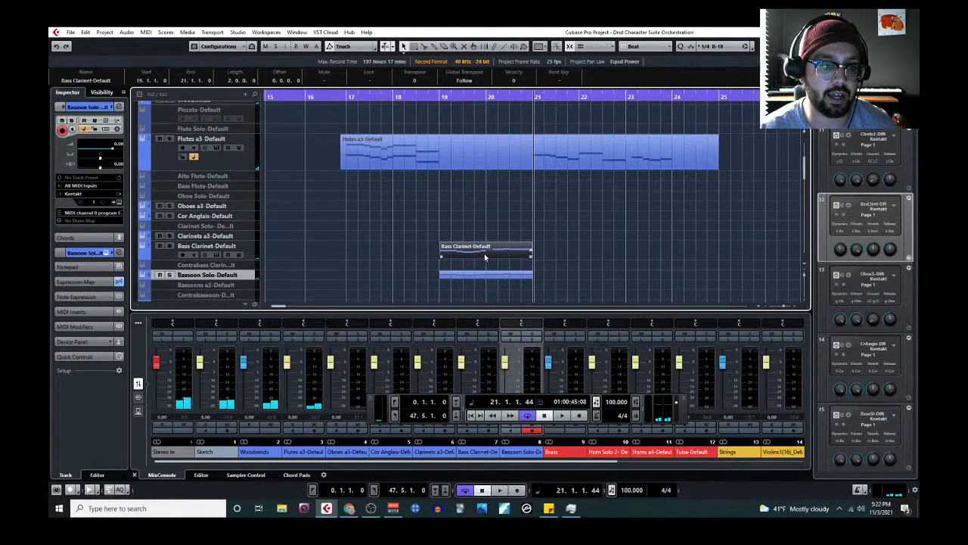
Move the upper answering part from Bass Clarinet-Default onto the Clarinet Solo track and play it from bar 18 in the Key Editor
left_click_drag(485, 257, 488, 232)
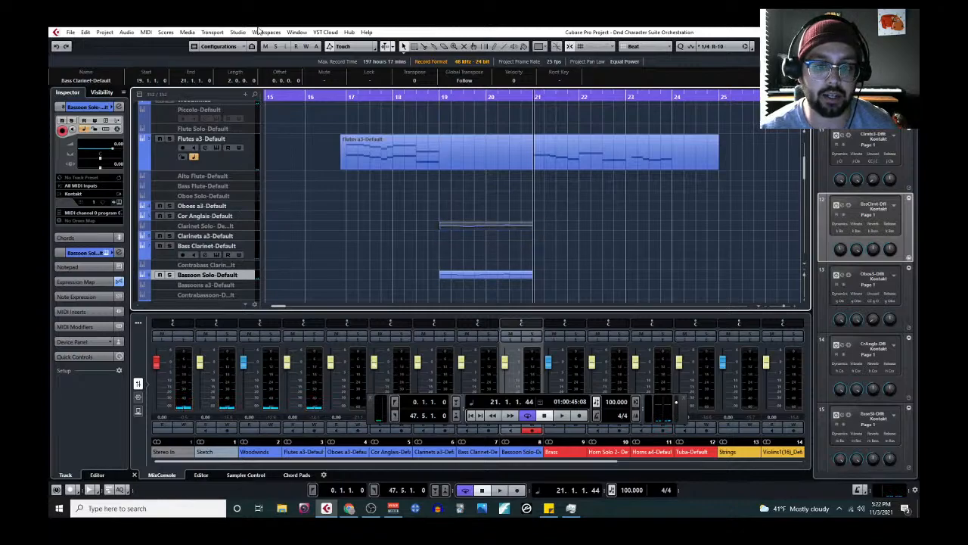
left_click(146, 32)
left_click(163, 43)
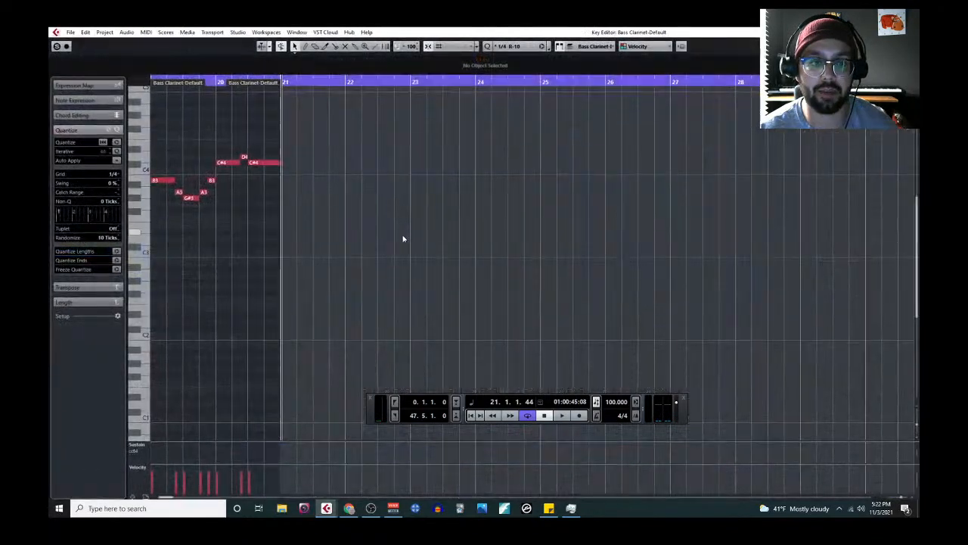
left_click(290, 81)
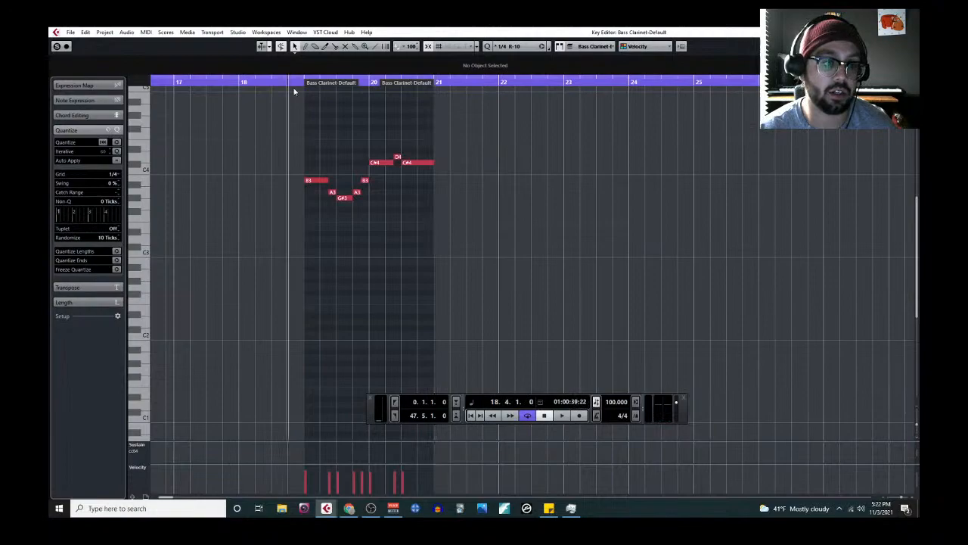
key("space")
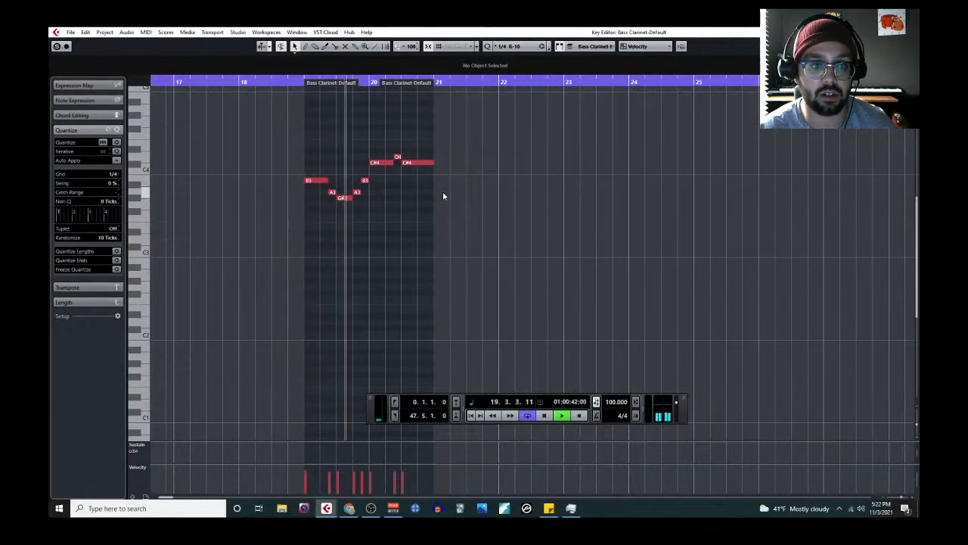
key("space")
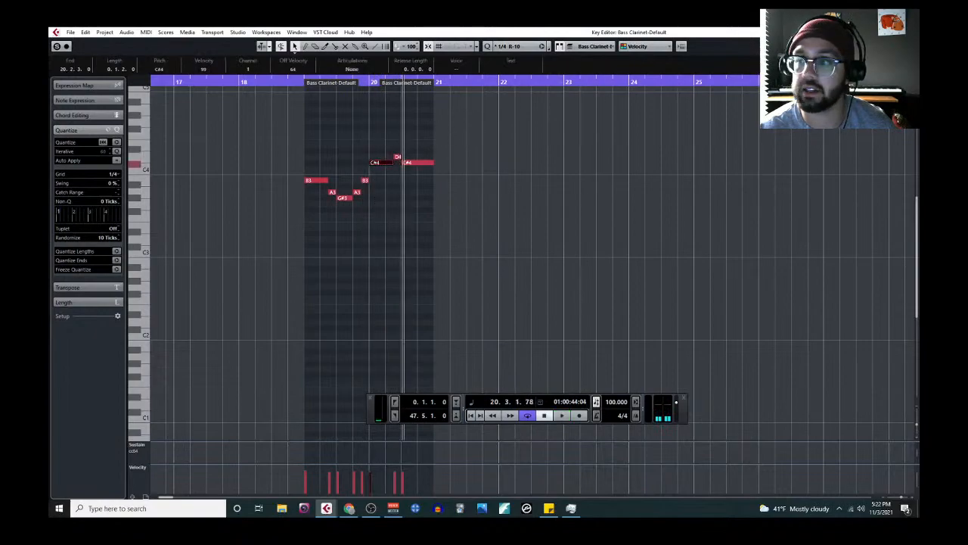
left_click(910, 31)
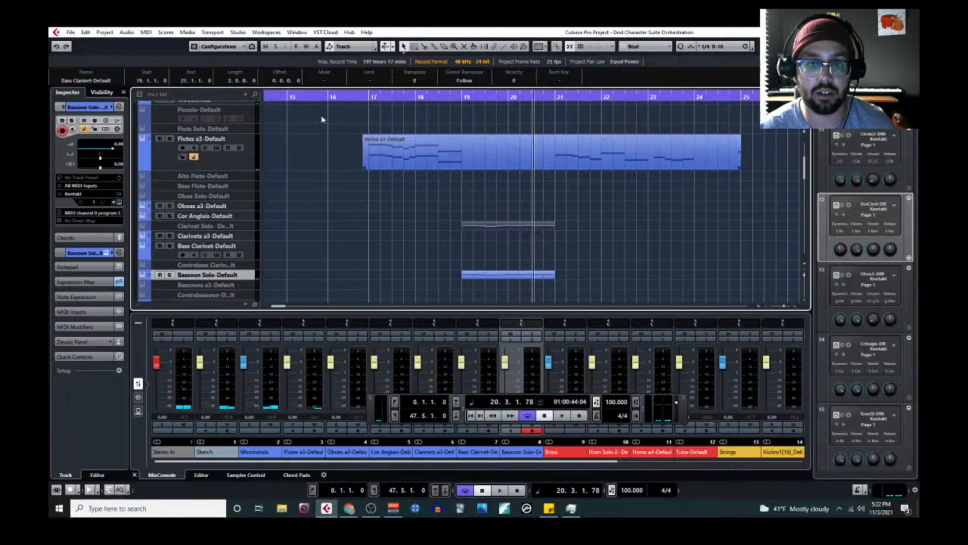
Play from bar 19 with Cor Anglais-Default soloed and move the upper answering part in bars 19–20 onto that track
left_click(145, 33)
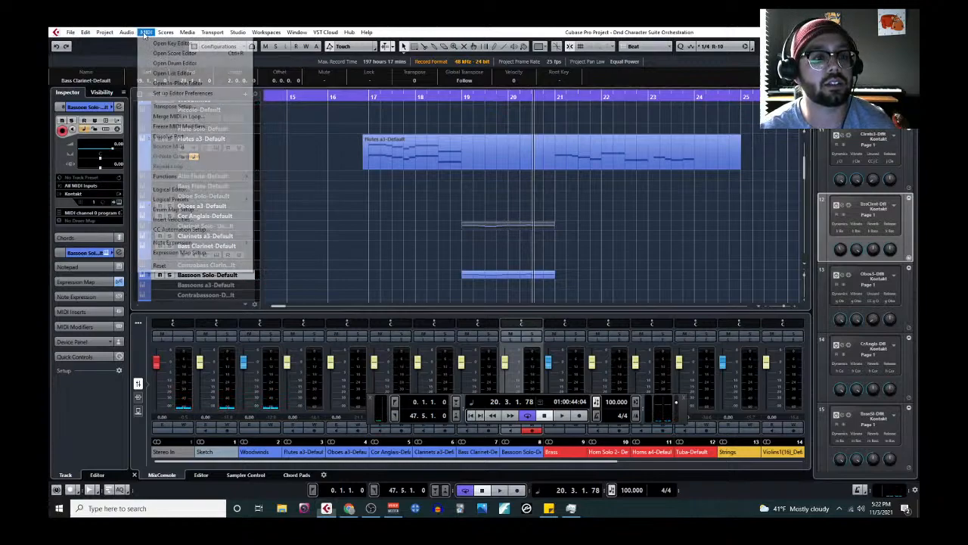
left_click(254, 212)
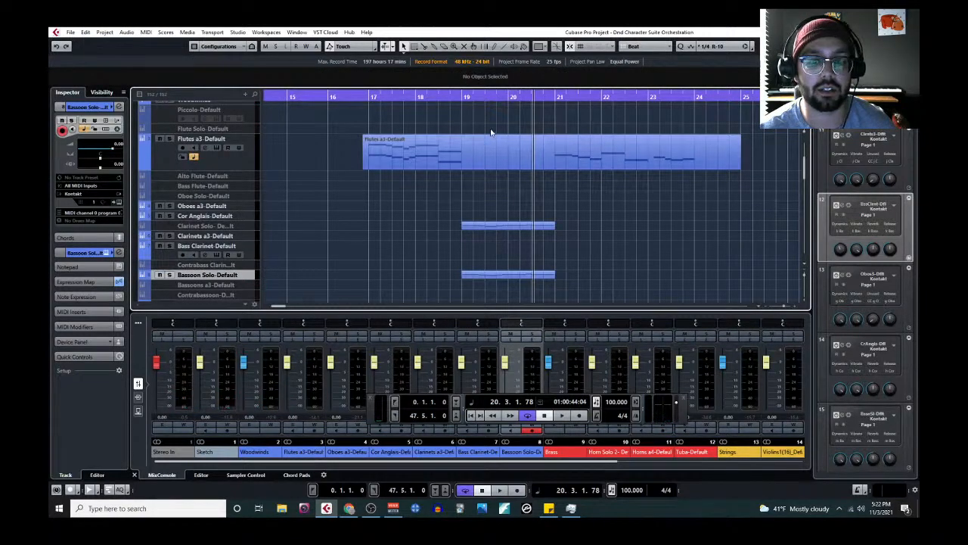
left_click(462, 98)
key("space")
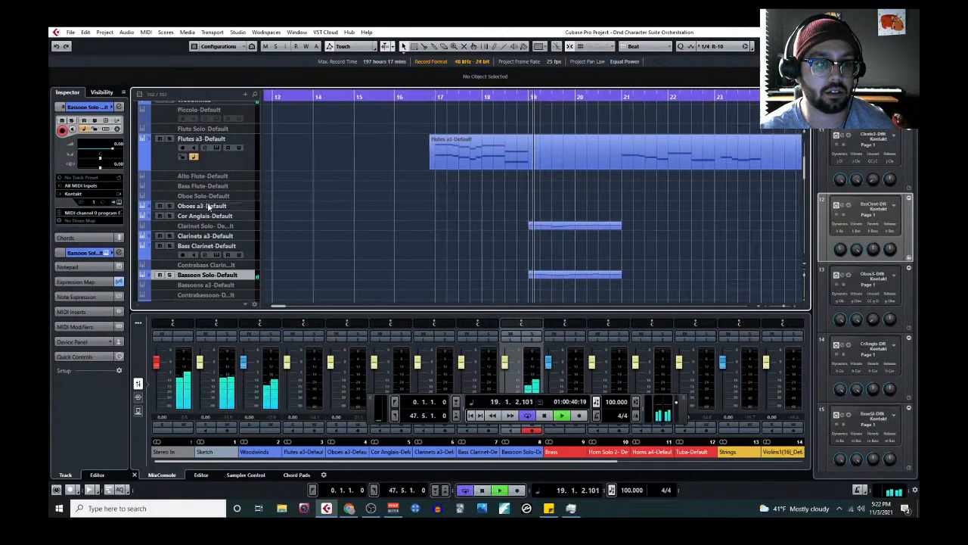
left_click(172, 217)
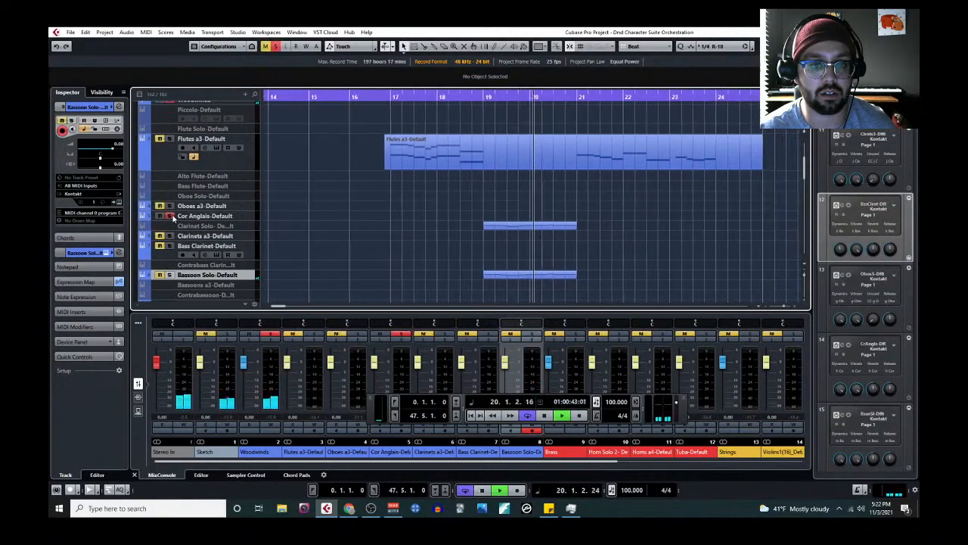
key("space")
left_click_drag(512, 230, 514, 221)
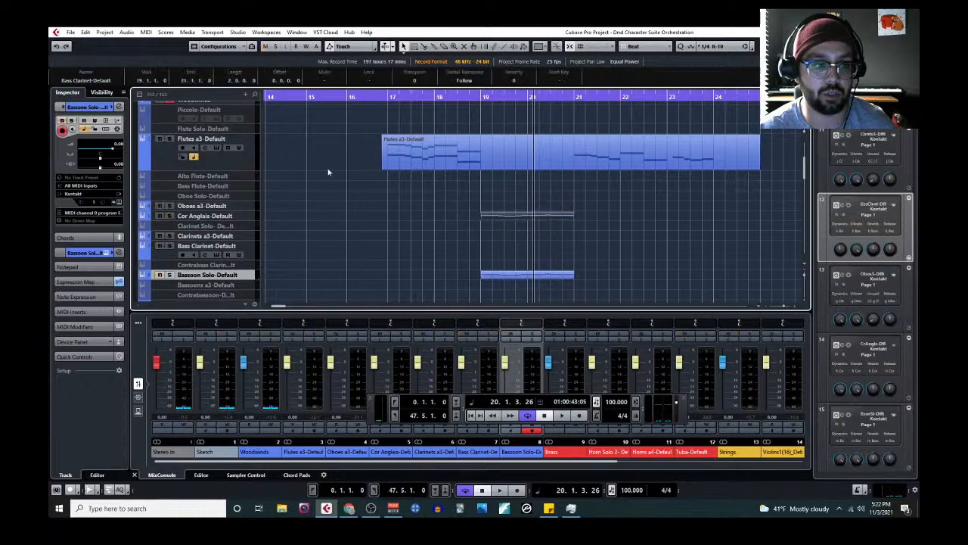
Play the following bars, then replay the arrangement from bar 17 to hear the flutes with the Cor Anglais and Bassoon Solo parts
key("space")
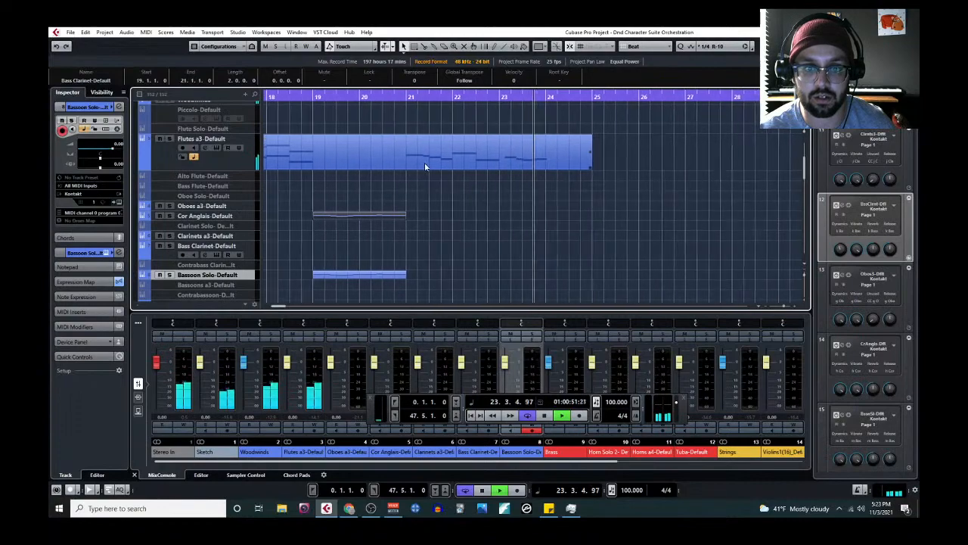
key("space")
scroll(426, 166, "left", 2)
left_click(322, 100)
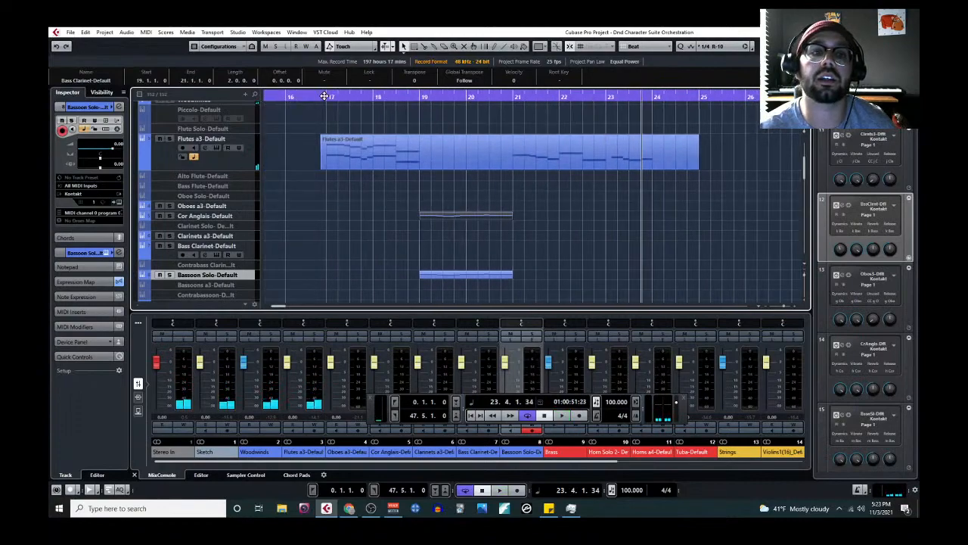
key("space")
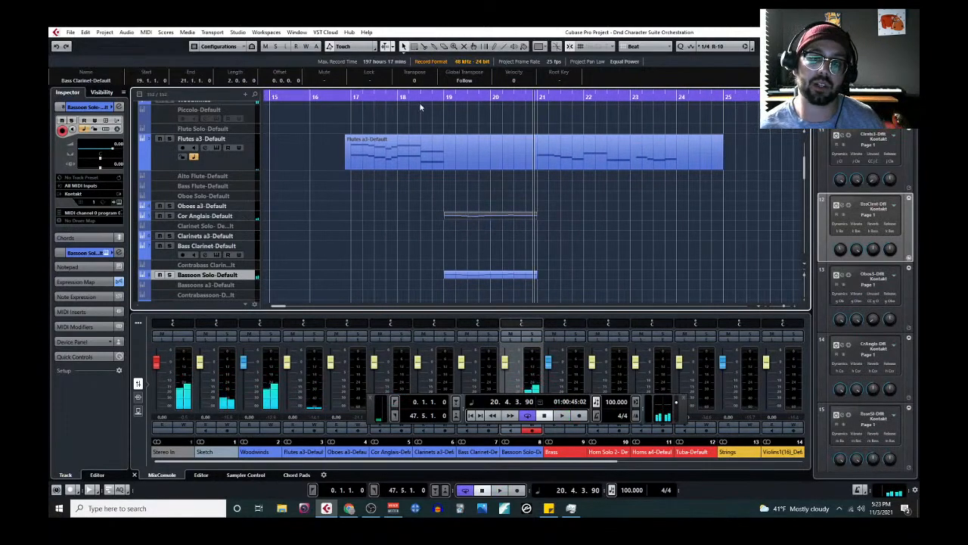
Move the part in bars 19–20 from Bassoon Solo-Default onto the Violas(12)-Default track
left_click(457, 276)
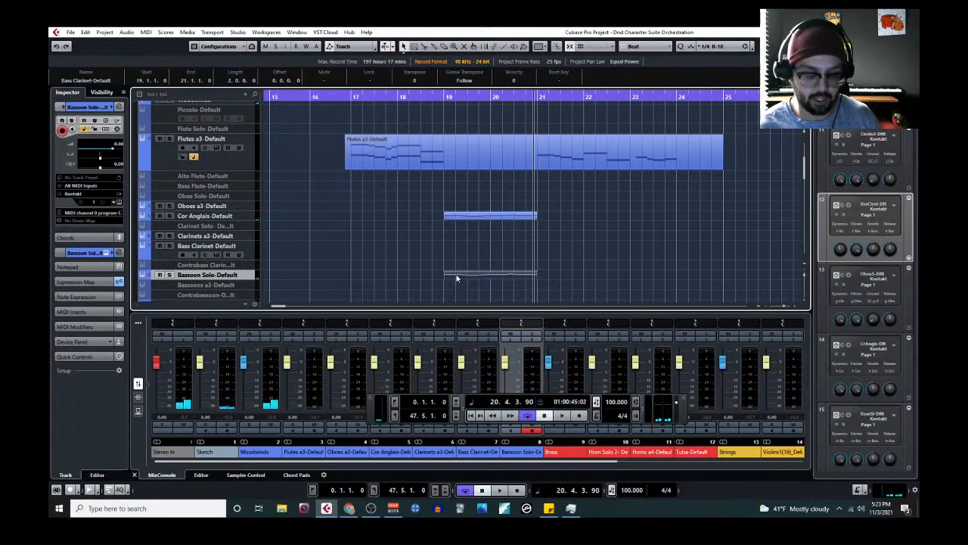
left_click(446, 97)
scroll(440, 219, "down", 3)
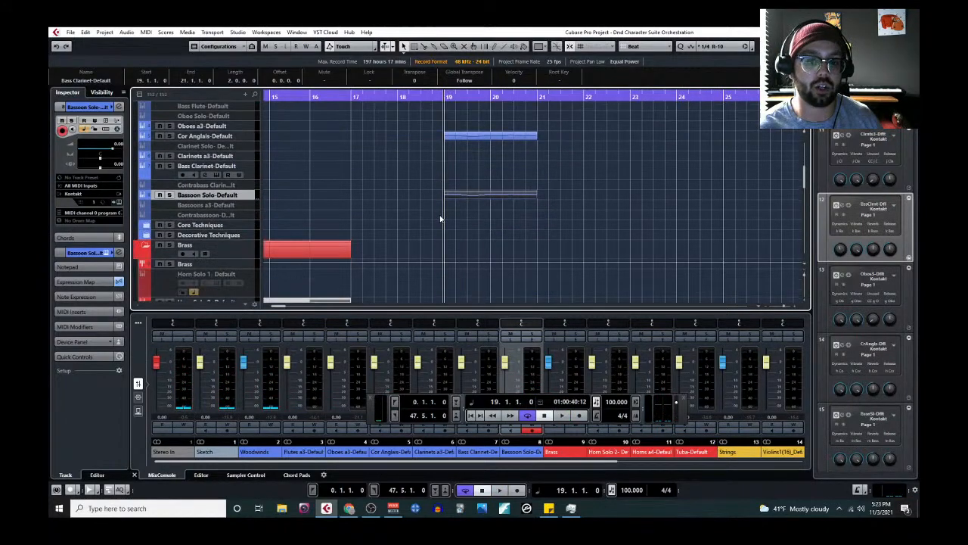
left_click(444, 209)
scroll(227, 242, "down", 6)
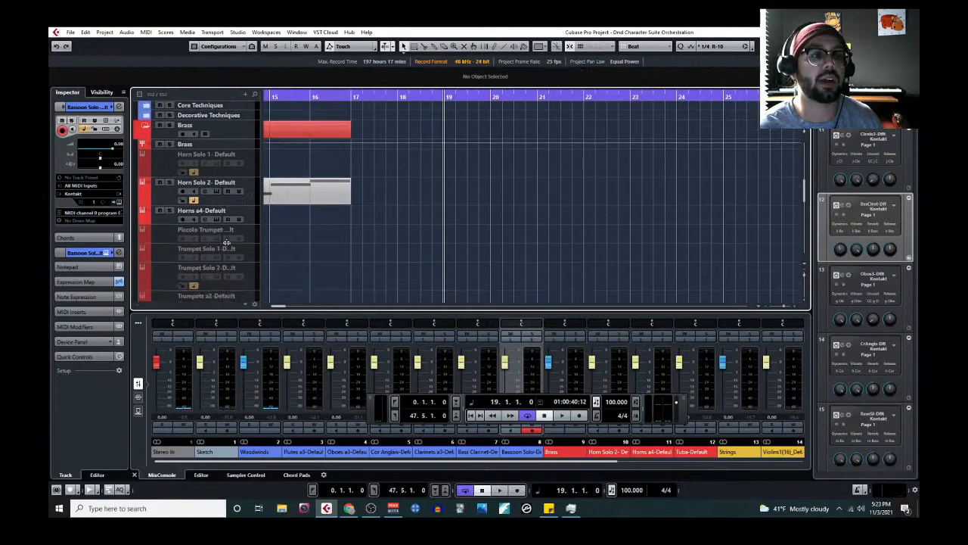
scroll(227, 246, "down", 4)
scroll(227, 250, "down", 2)
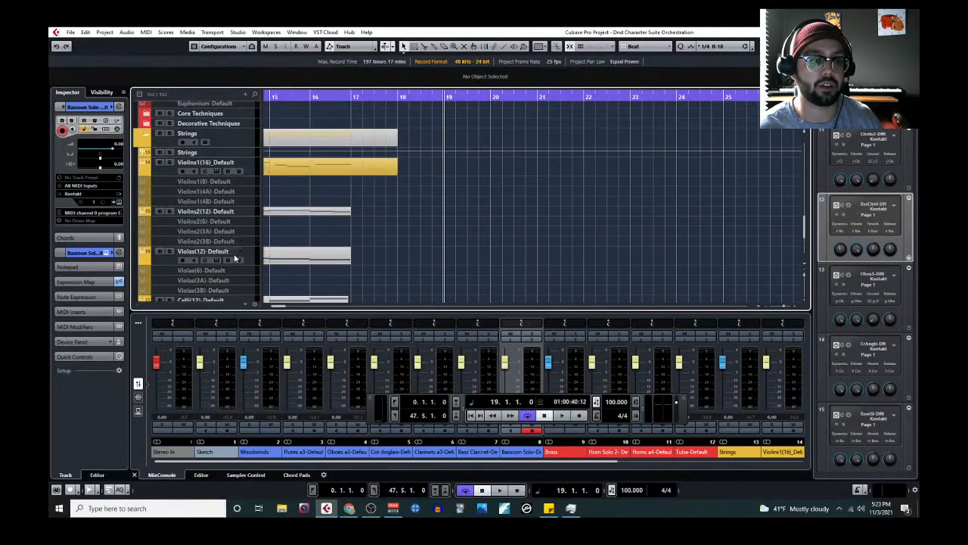
left_click(254, 258)
key("ctrl+v")
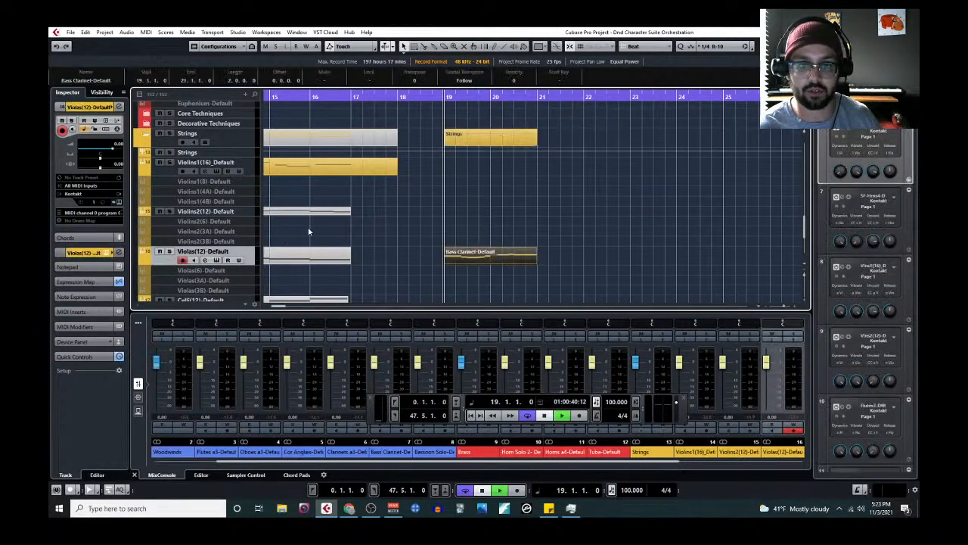
Solo Violas(12)-Default, add an mf dynamic across bars 19–20 in the Key Editor, and play the part back
key("space")
left_click(170, 251)
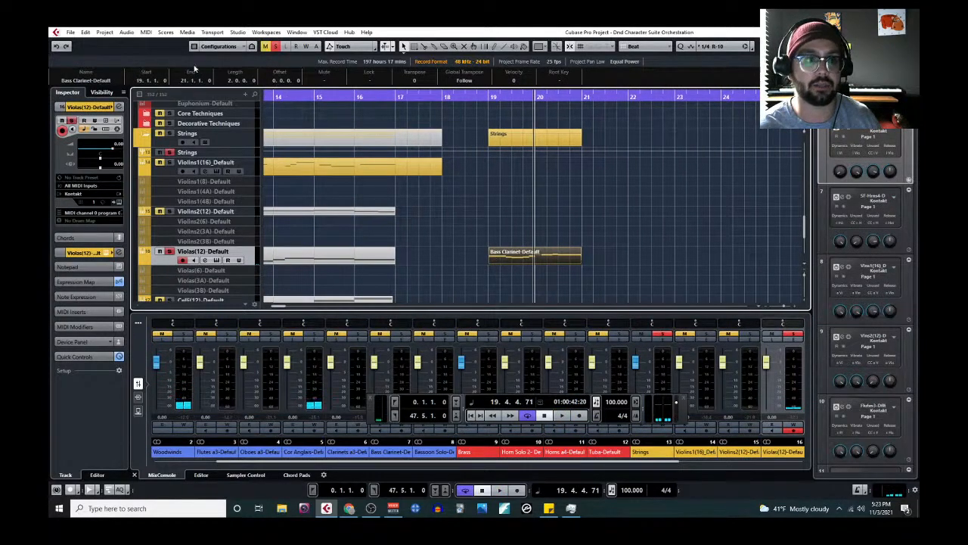
left_click(146, 32)
left_click(163, 43)
scroll(190, 231, "left", 2)
left_click(342, 212)
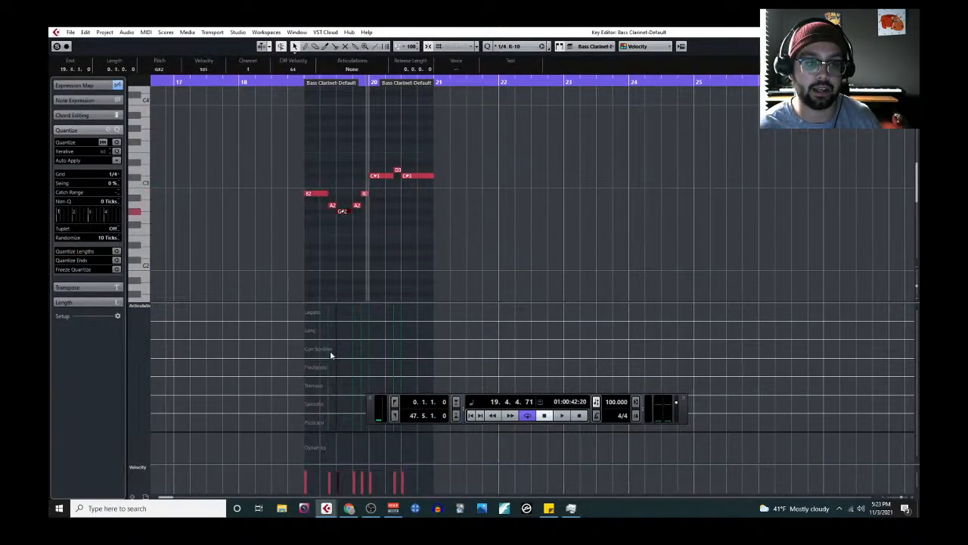
left_click(330, 390)
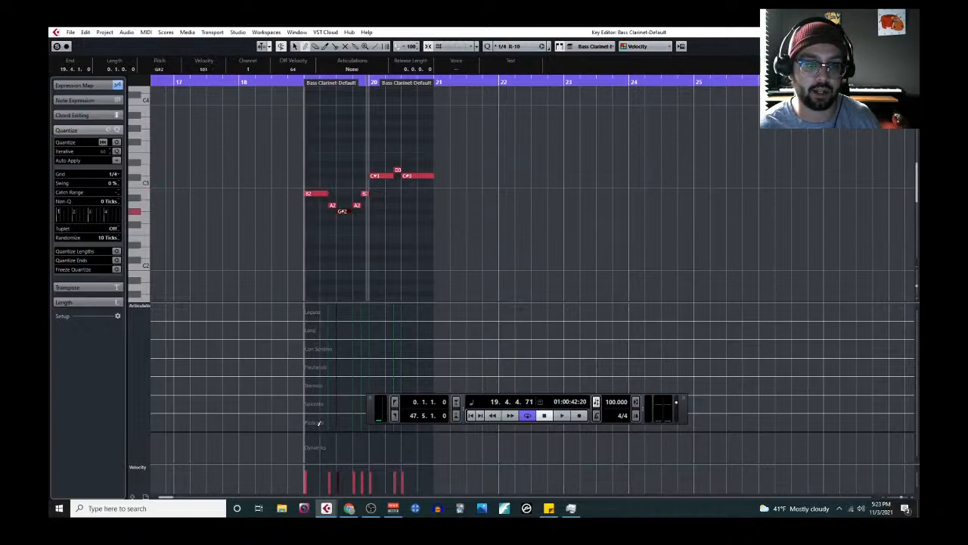
left_click(309, 435)
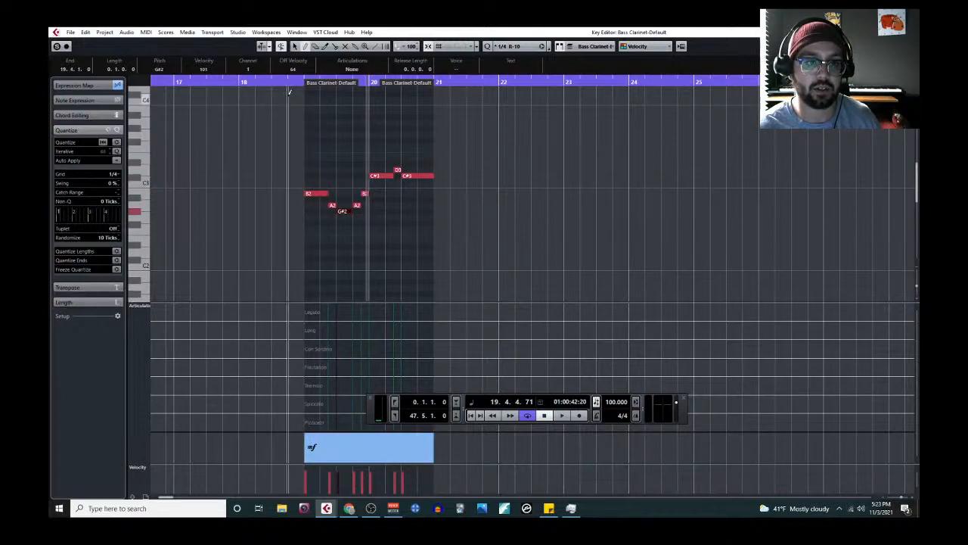
key("space")
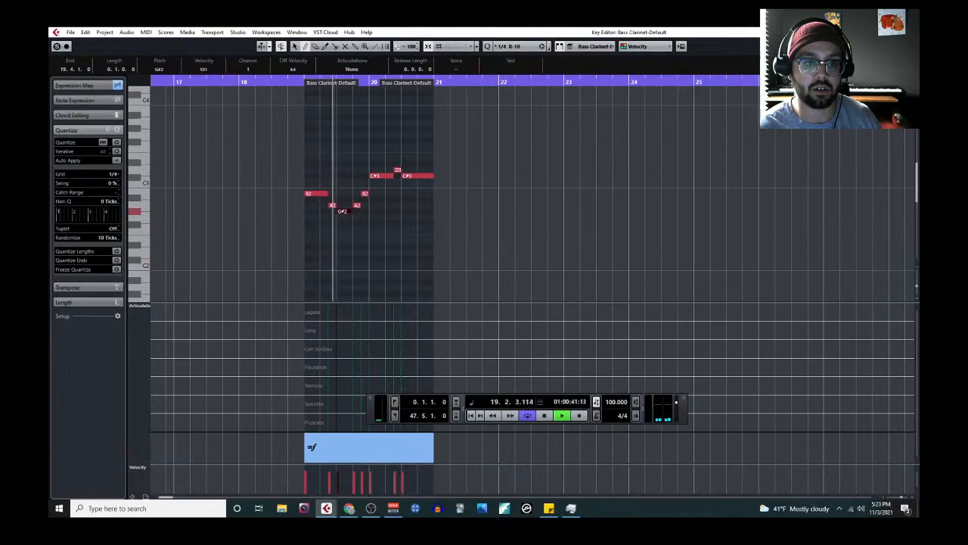
left_click(910, 32)
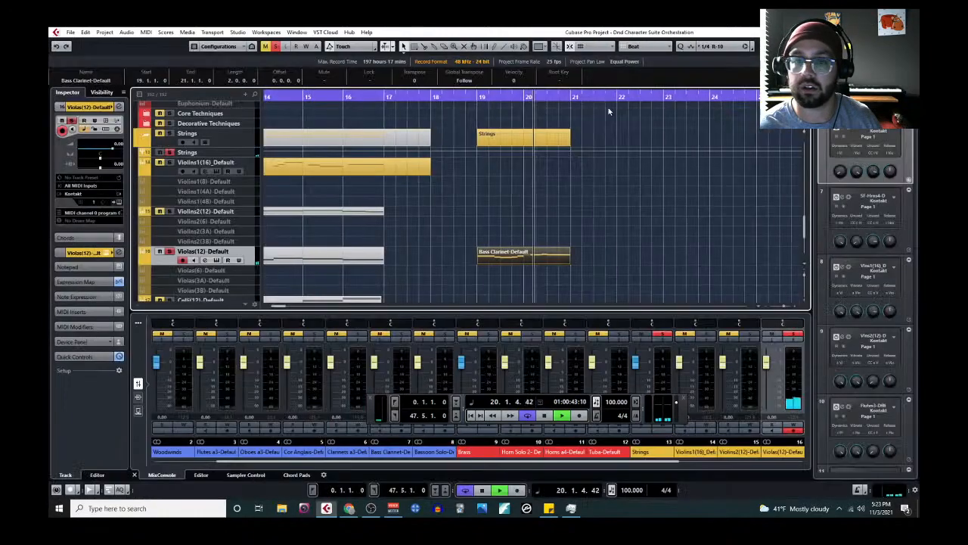
key("space")
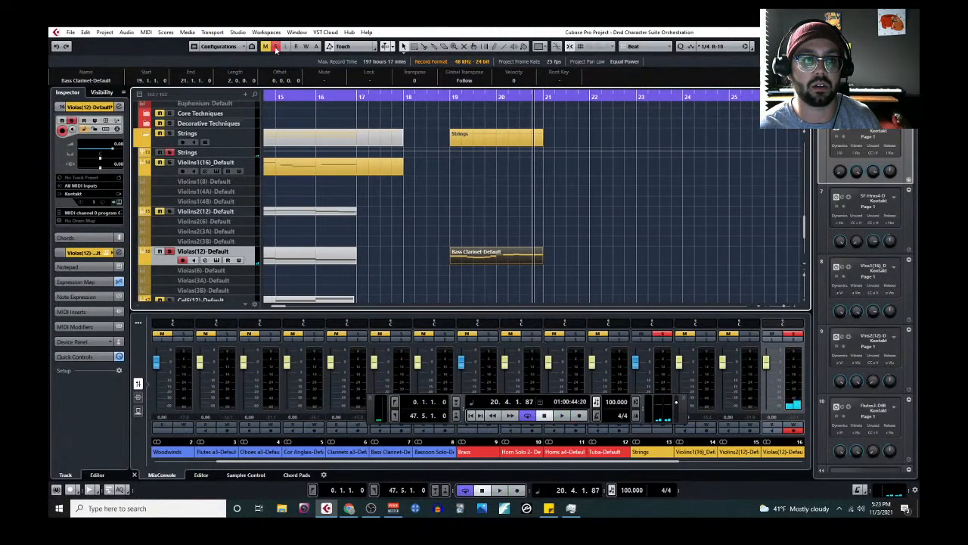
Play from bar 19 with no tracks soloed to hear the violas together with the Cor Anglais
left_click(449, 94)
key("space")
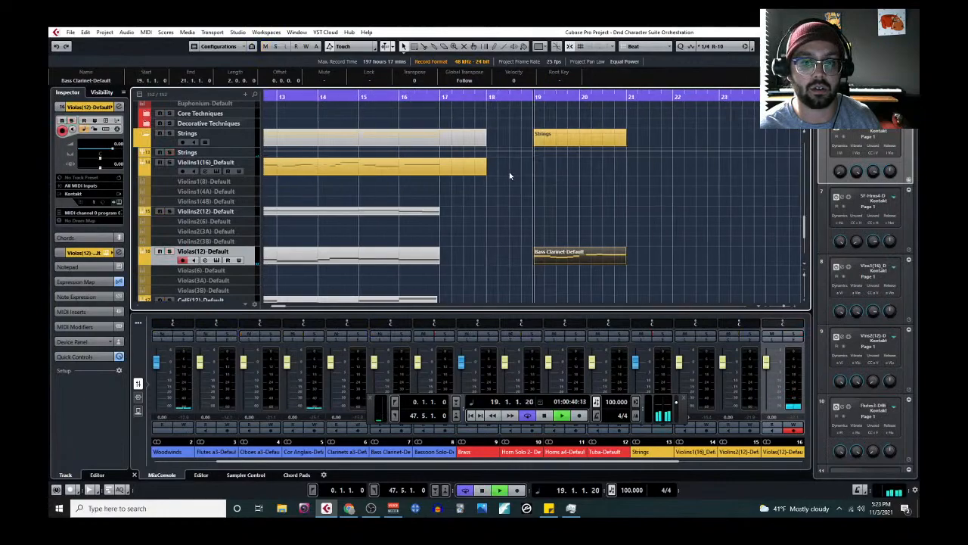
scroll(566, 238, "up", 4)
scroll(565, 238, "up", 10)
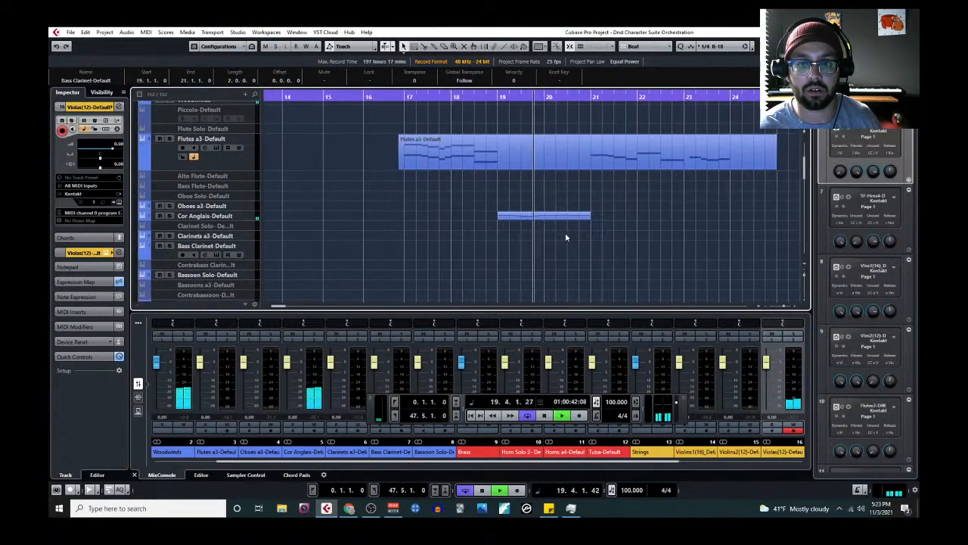
scroll(492, 227, "down", 4)
scroll(491, 224, "down", 6)
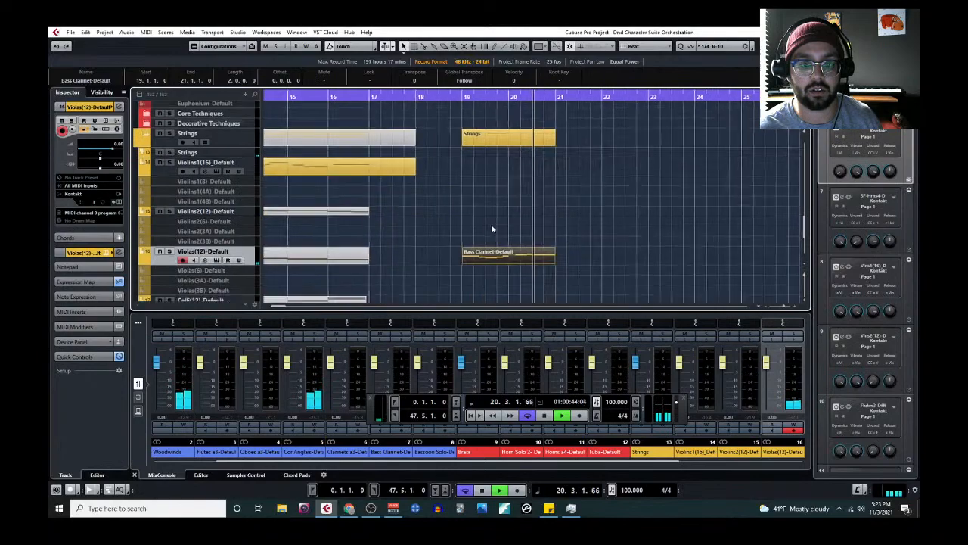
Transpose all the viola notes in bars 19–20 up an octave in the Key Editor and play them from bar 19
left_click(146, 31)
left_click(163, 52)
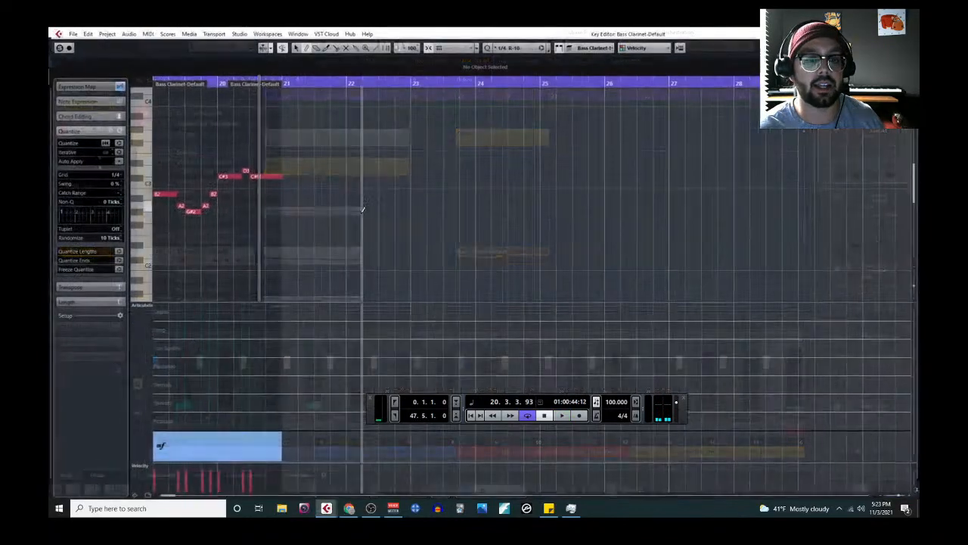
left_click_drag(167, 156, 302, 245)
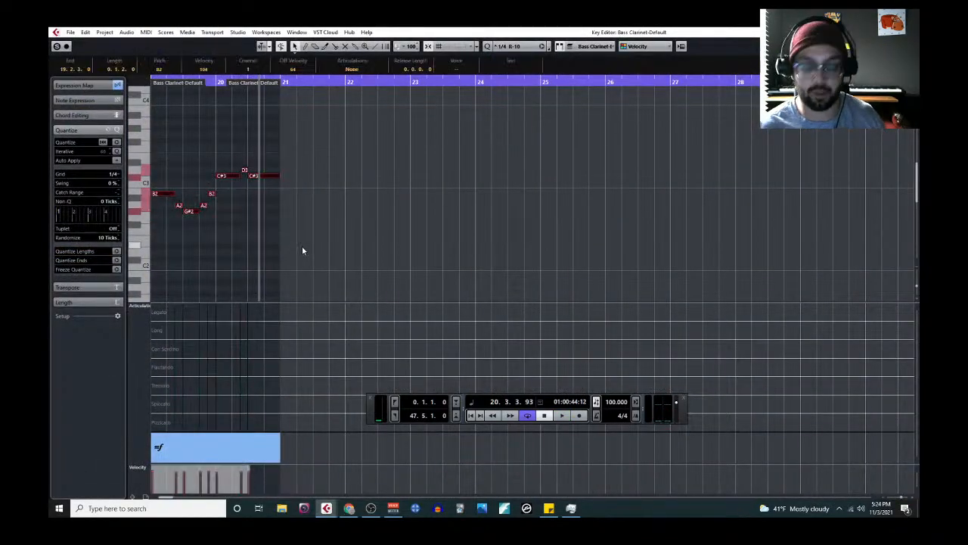
key("shift+Up")
scroll(298, 246, "left", 3)
left_click(302, 82)
key("space")
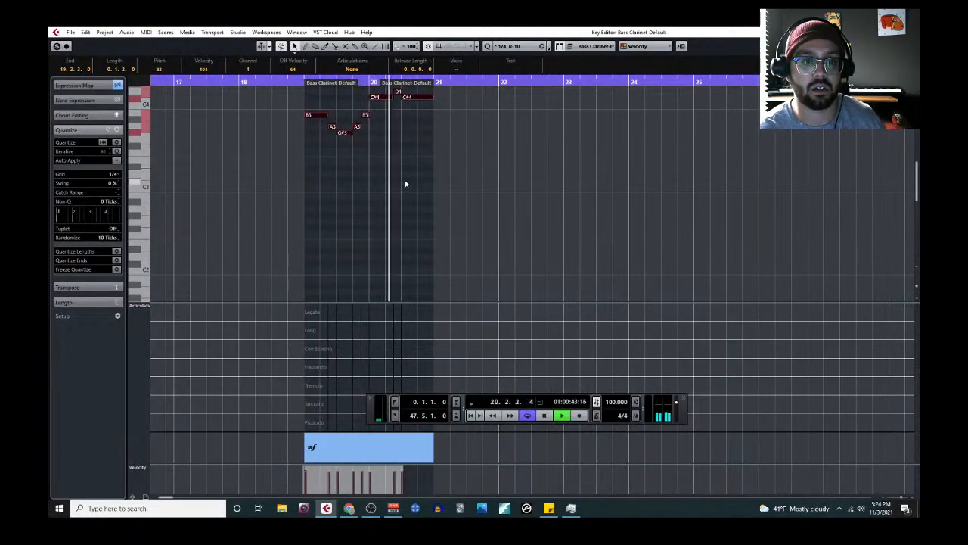
key("Return")
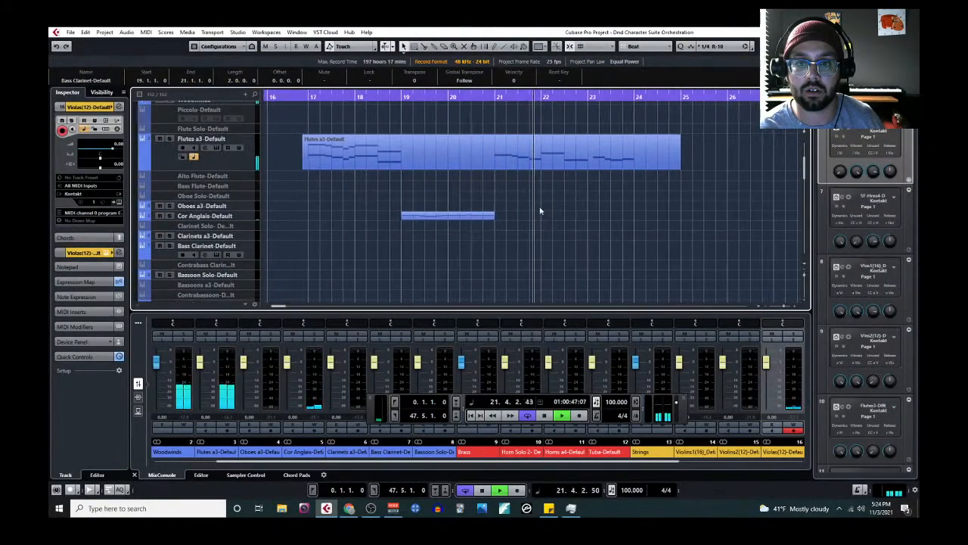
Set the Key Editor grid to 1/8 for Flutes a3-Default and double its bar 23 notes an octave higher
left_click(515, 156)
left_click(145, 32)
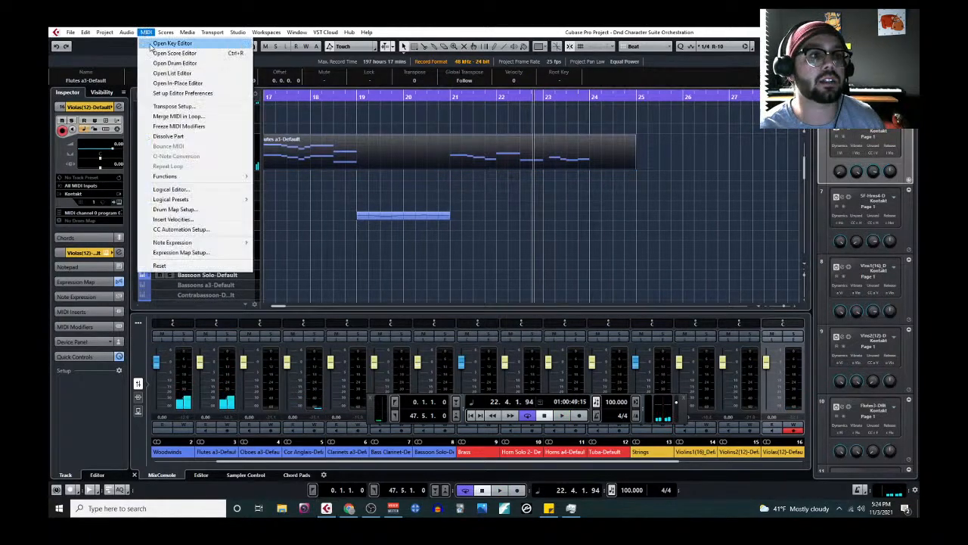
left_click(170, 43)
left_click_drag(606, 306, 632, 325)
left_click(113, 175)
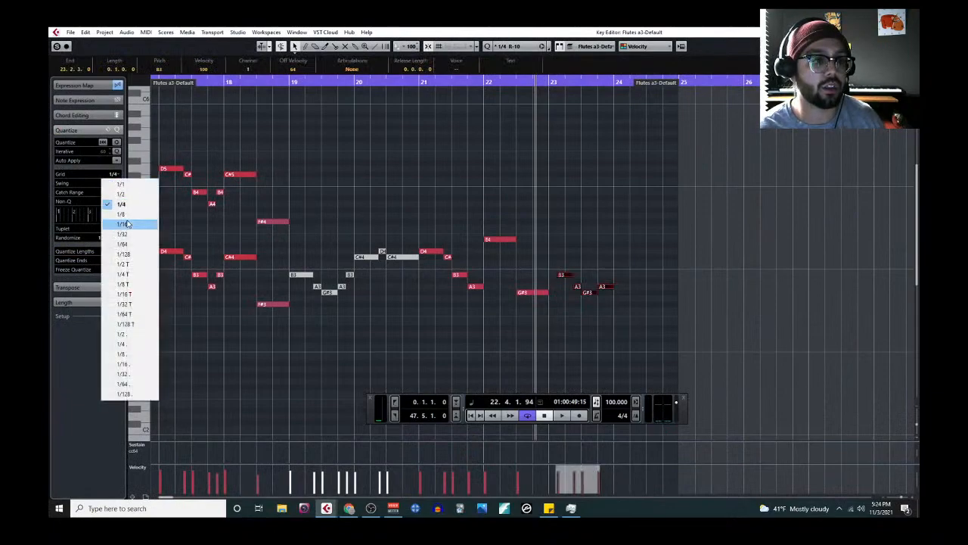
left_click(130, 215)
scroll(552, 189, "up", 3)
left_click(552, 81)
key("shift+Up")
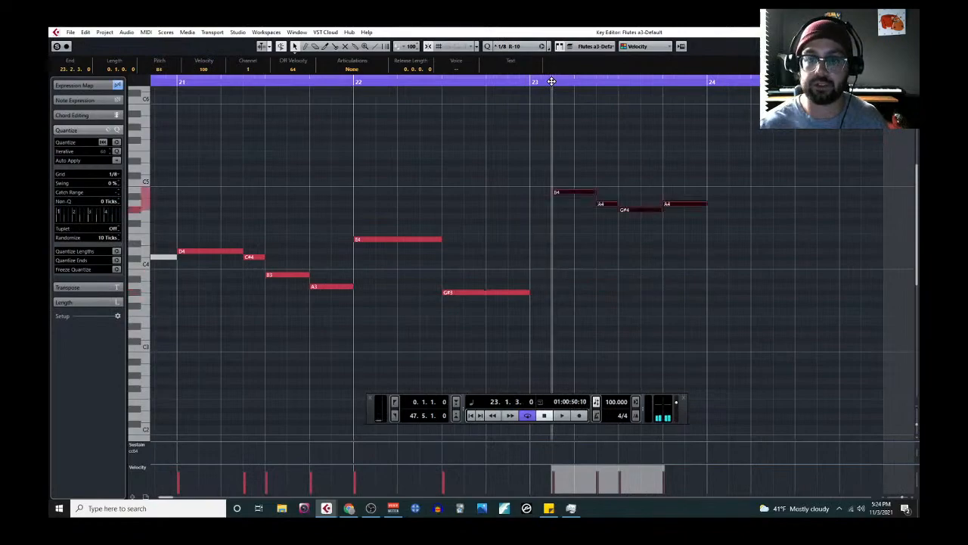
key("ctrl+v")
scroll(471, 236, "down", 2)
scroll(407, 237, "left", 2)
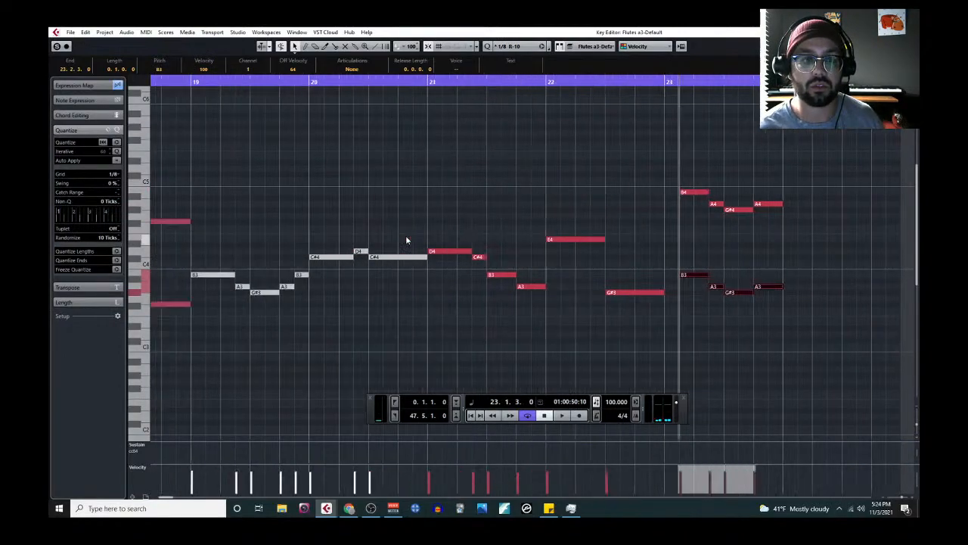
Copy the flute phrase from bars 21–22 onto the Violas(12)-Default track at bar 21
left_click_drag(448, 201, 673, 378)
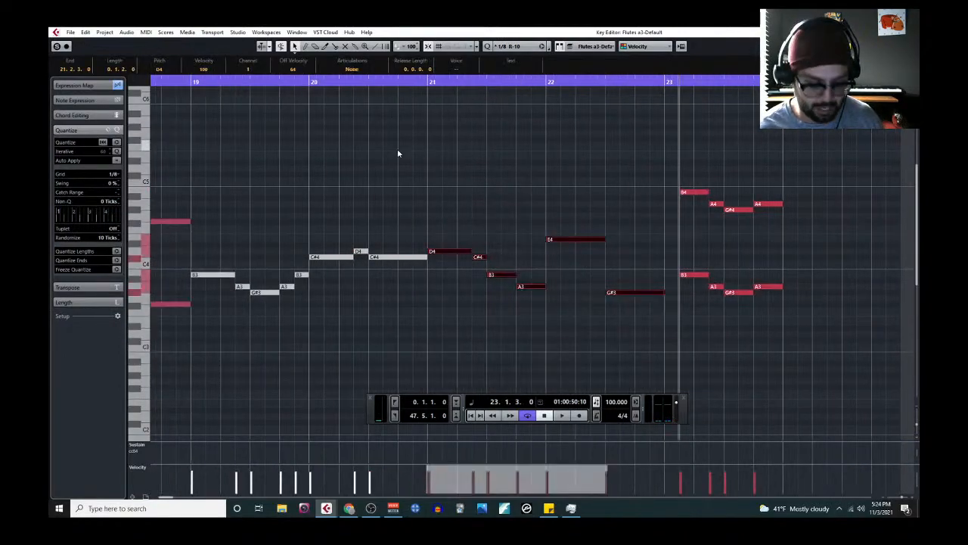
left_click(429, 84)
key("Return")
scroll(527, 265, "down", 10)
scroll(529, 261, "down", 5)
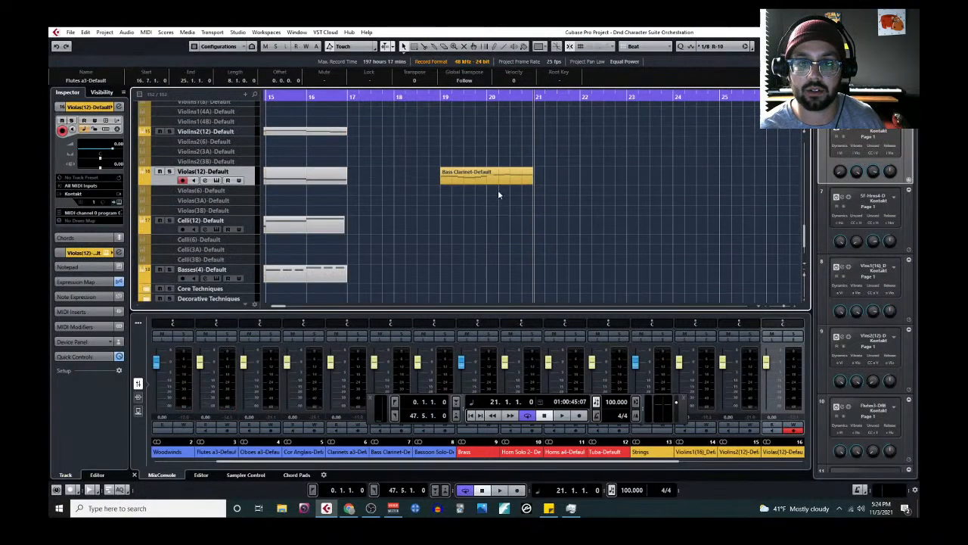
scroll(491, 224, "down", 3)
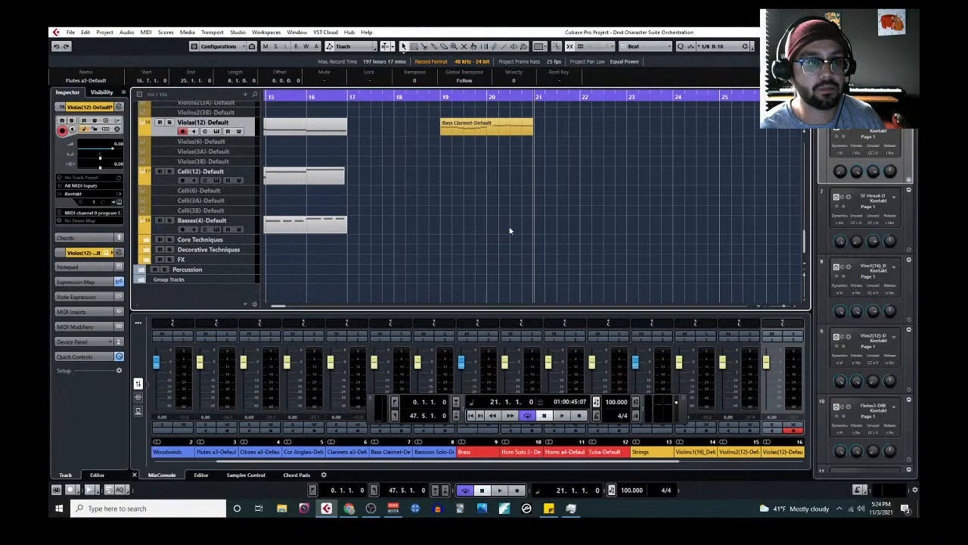
scroll(510, 230, "up", 3)
key("ctrl+v")
Play from bar 19 and inspect the Violas(12) notes of bars 19–22 in the Key Editor during playback
left_click(439, 96)
key("space")
scroll(571, 264, "up", 4)
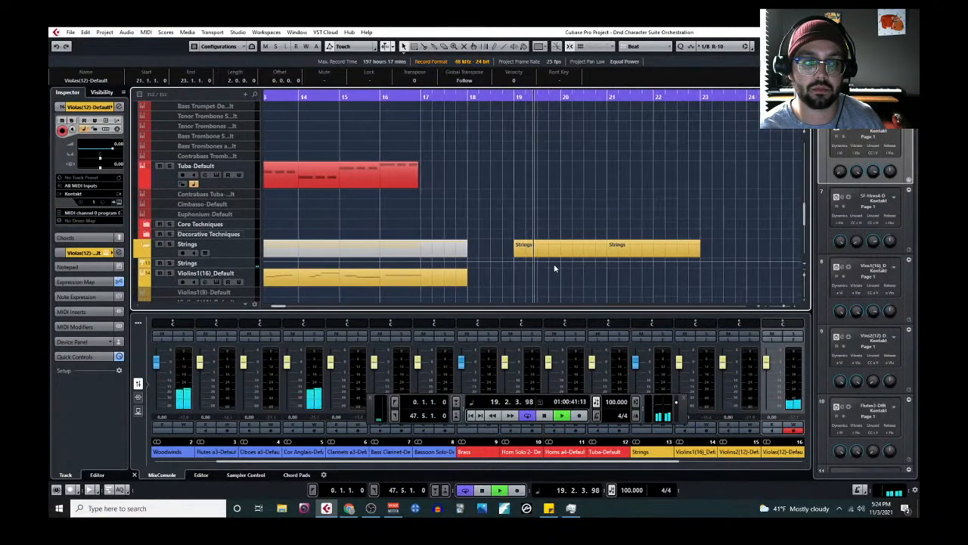
scroll(554, 268, "down", 4)
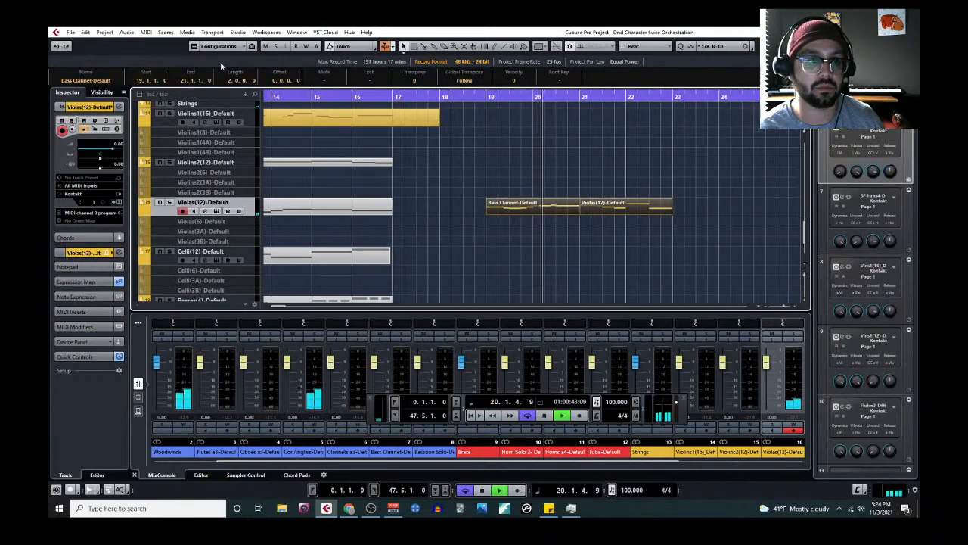
left_click(146, 33)
left_click(167, 42)
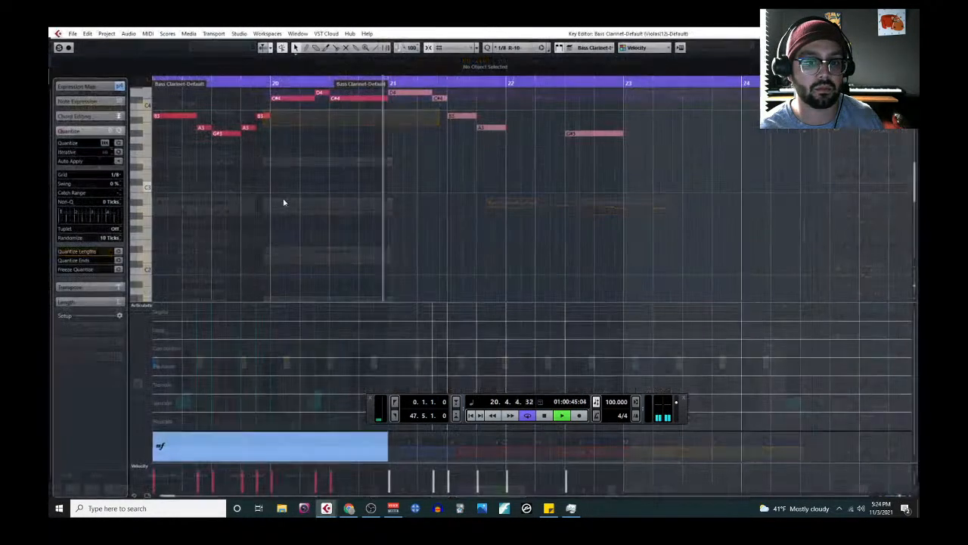
scroll(199, 274, "left", 1)
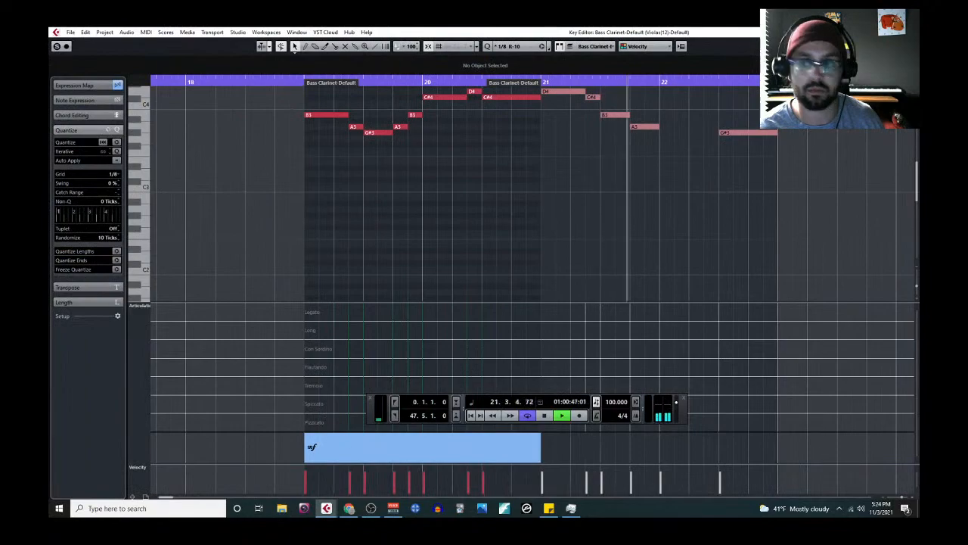
left_click(909, 33)
Adjust the Violas (12) instrument volume in Kontakt during playback, close the instrument and stop
left_click(216, 211)
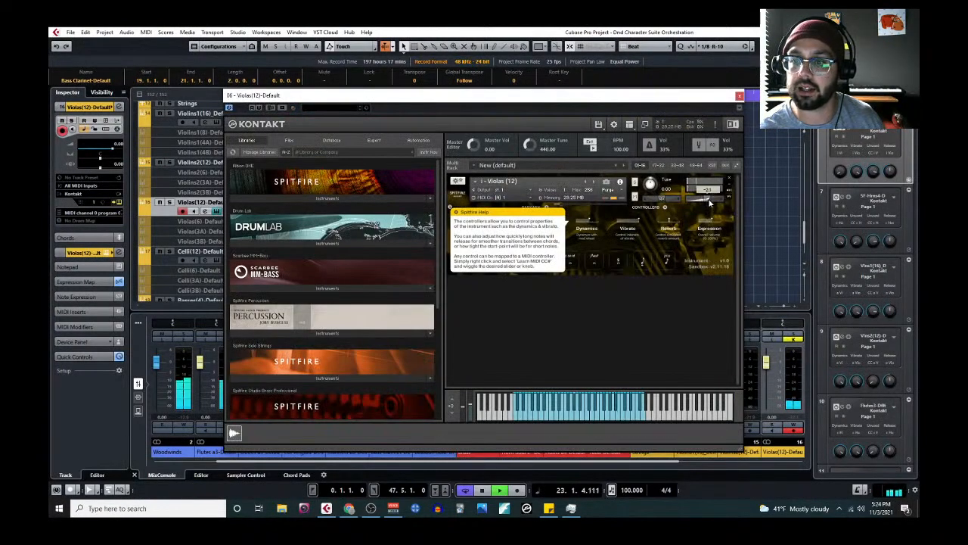
left_click(740, 96)
key("space")
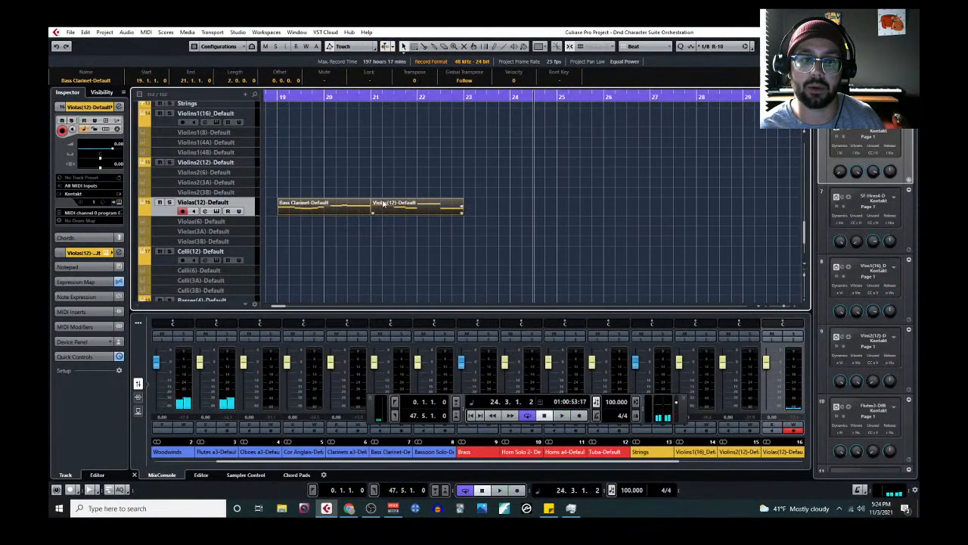
Replay the passage from bar 19 to the end of bar 23, reviewing the viola parts and the flute line
scroll(382, 203, "left", 3)
left_click(385, 98)
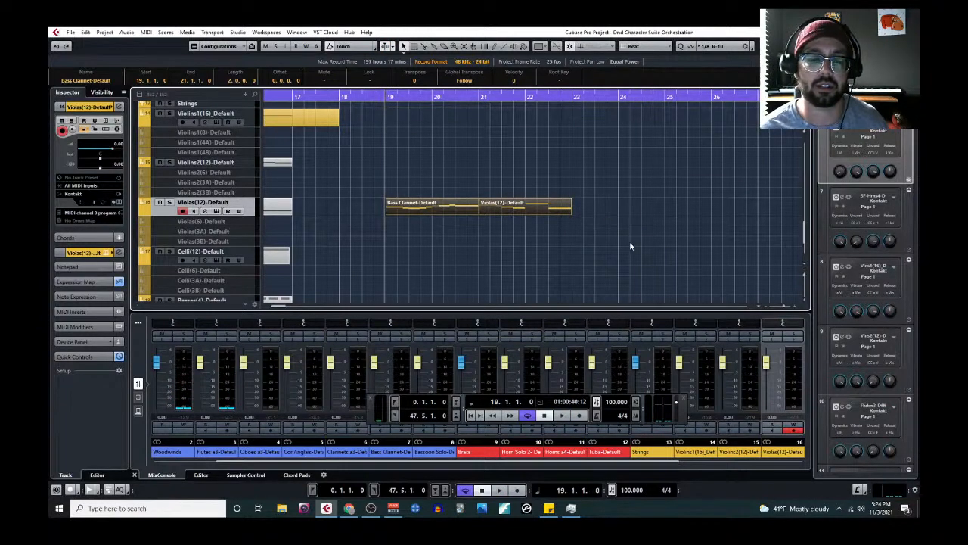
scroll(603, 269, "up", 15)
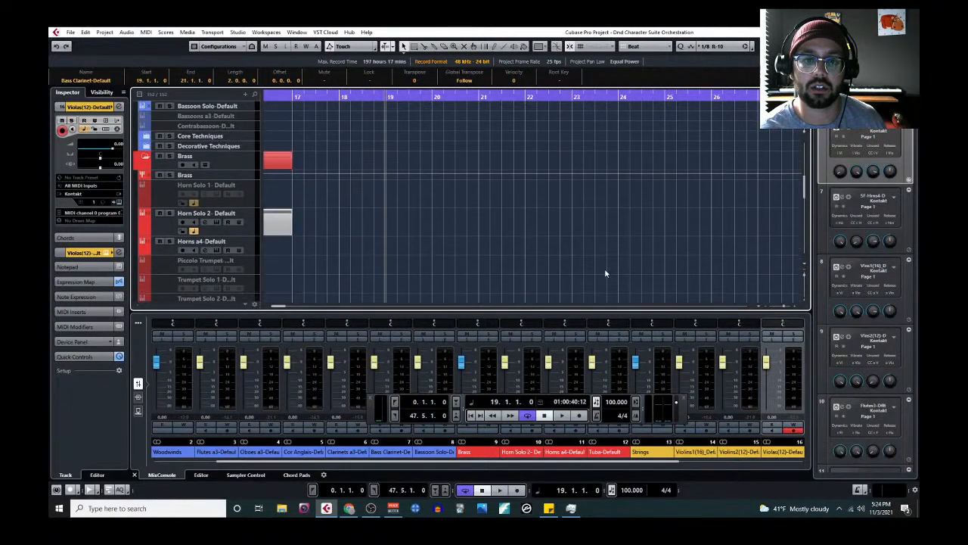
key("space")
scroll(583, 250, "down", 5)
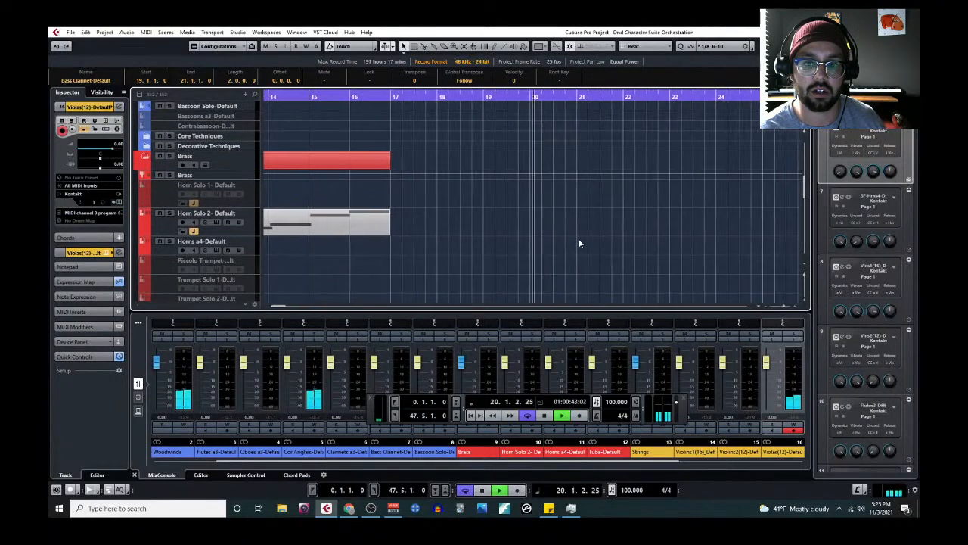
scroll(579, 243, "down", 10)
scroll(479, 261, "down", 8)
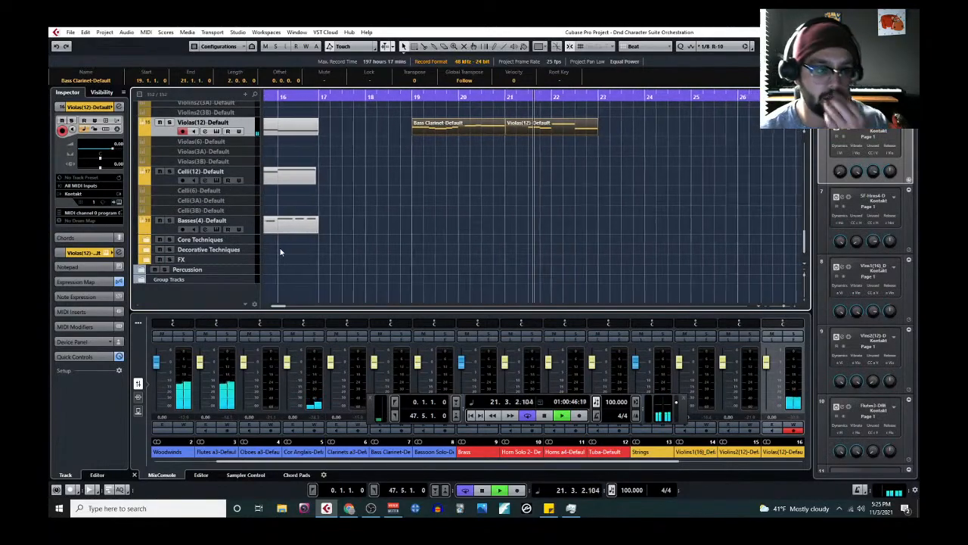
scroll(458, 268, "up", 15)
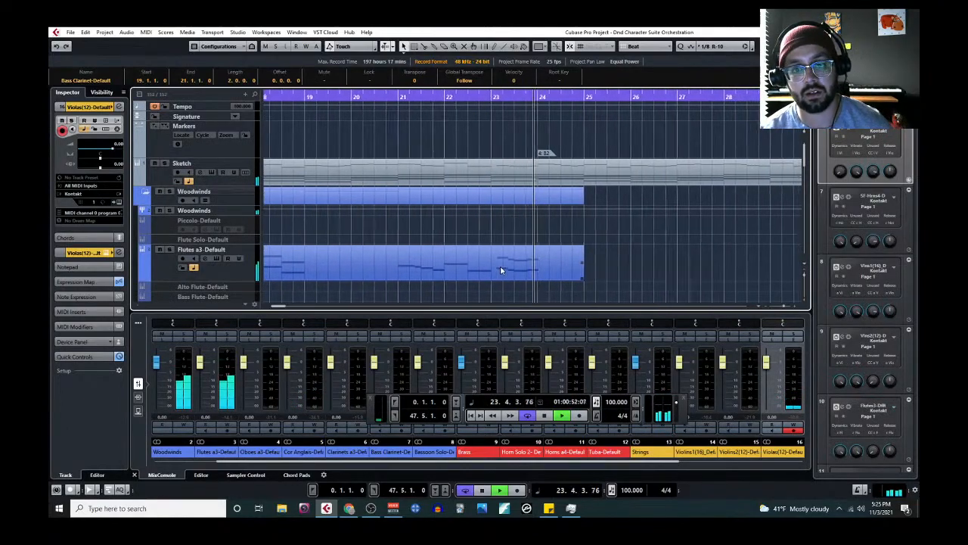
key("space")
Copy the lower-octave bar 23 notes B3, A3, G#3, A3 from Flutes a3-Default and set the playhead to 23.1.3
left_click(501, 258)
left_click(146, 32)
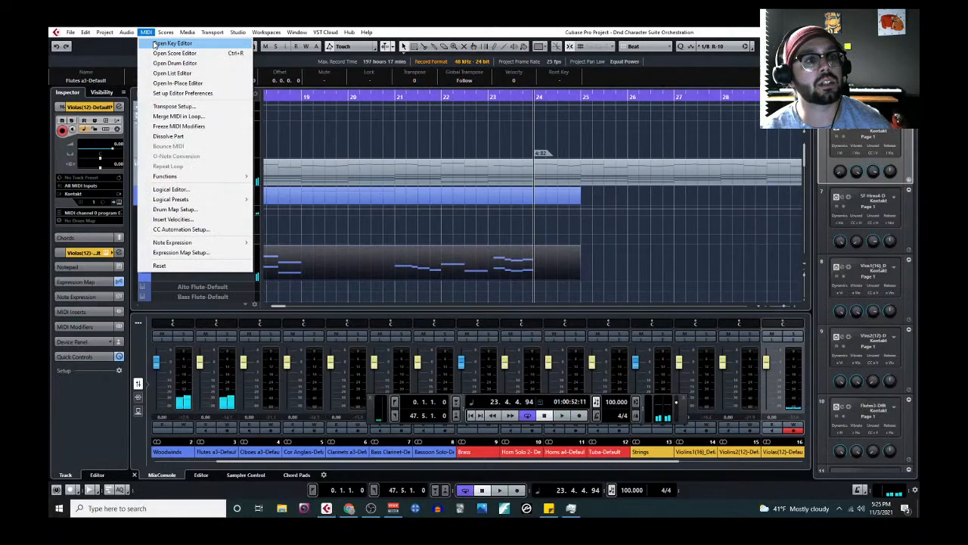
left_click(168, 50)
left_click_drag(844, 331, 843, 332)
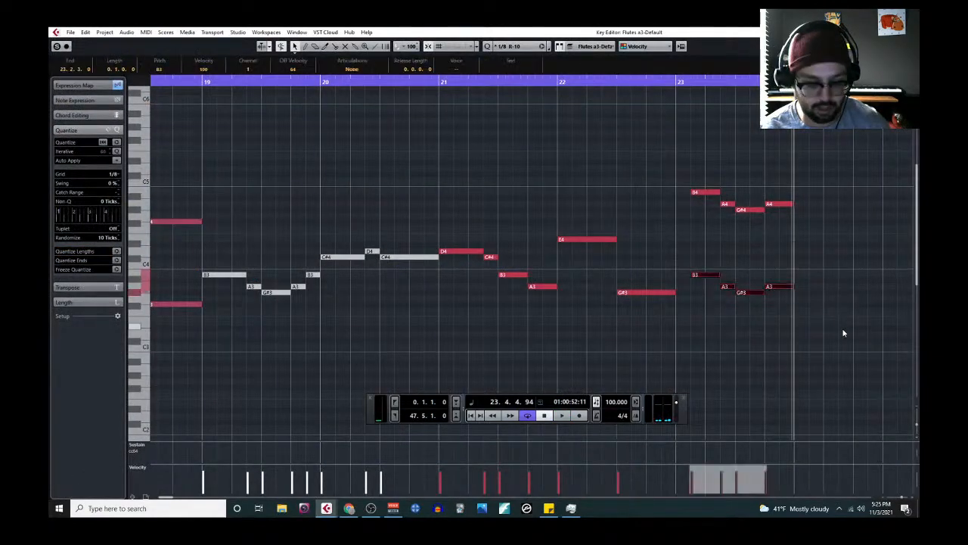
left_click(690, 81)
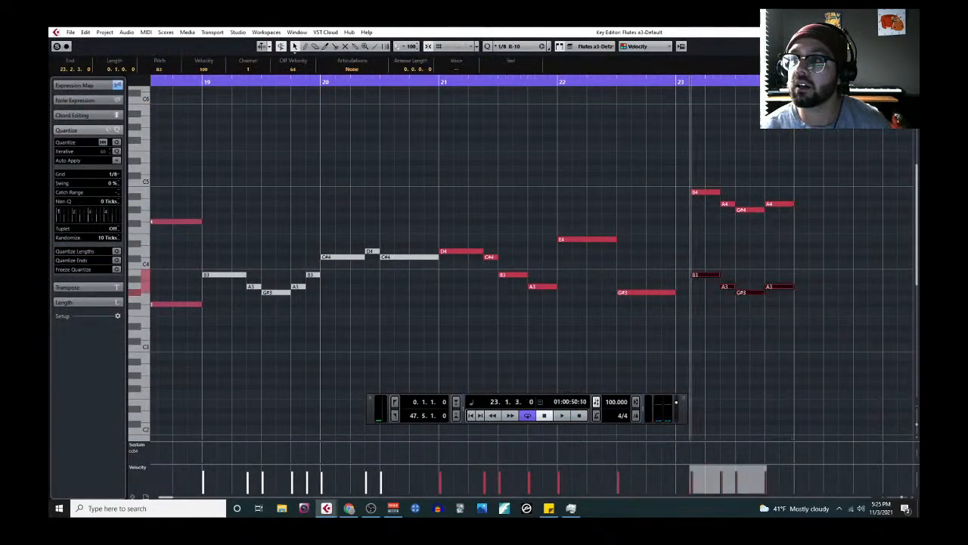
left_click(909, 32)
Extend the Violas(12) part that starts at bar 21 to 24.2.1.0 and paste the copied flute notes at 23.1.3
scroll(588, 246, "down", 12)
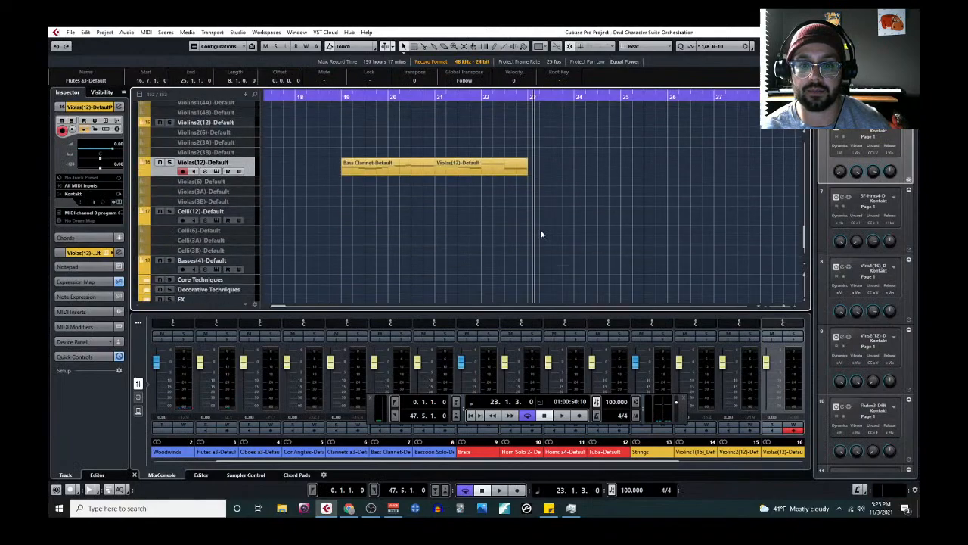
left_click_drag(528, 180, 587, 179)
left_click(145, 32)
left_click(163, 40)
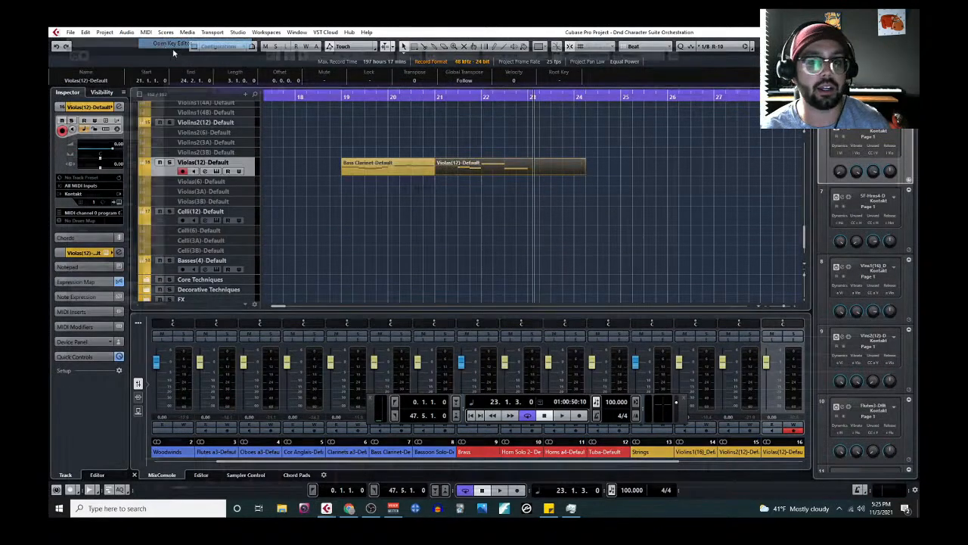
scroll(399, 204, "left", 3)
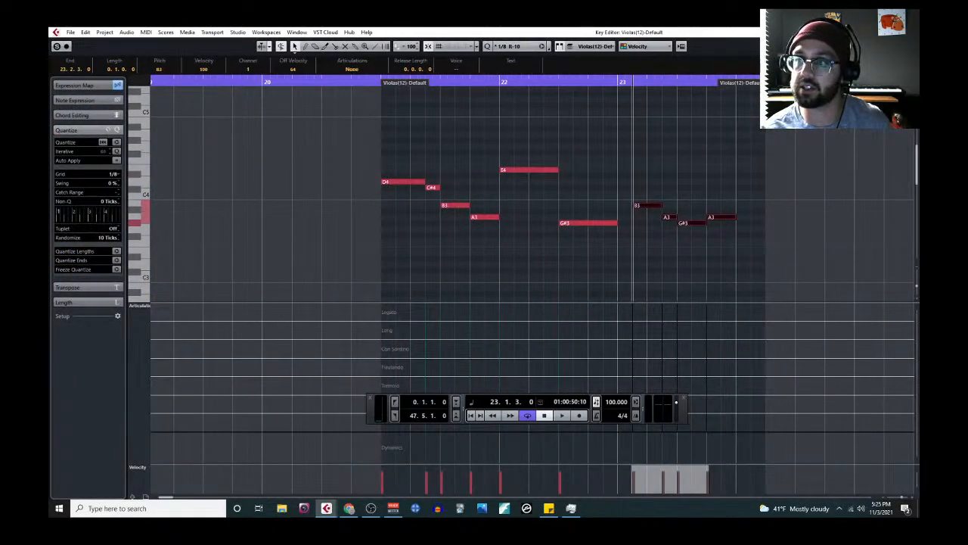
left_click(910, 32)
Collapse the Strings and Brass track folders to bring the woodwind tracks back into reach
scroll(527, 242, "up", 3)
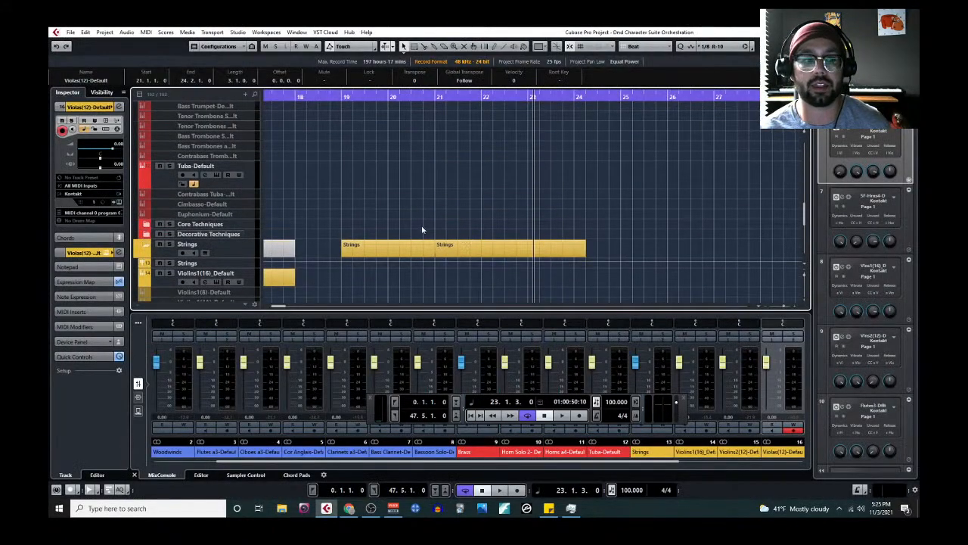
left_click(152, 241)
scroll(152, 219, "up", 5)
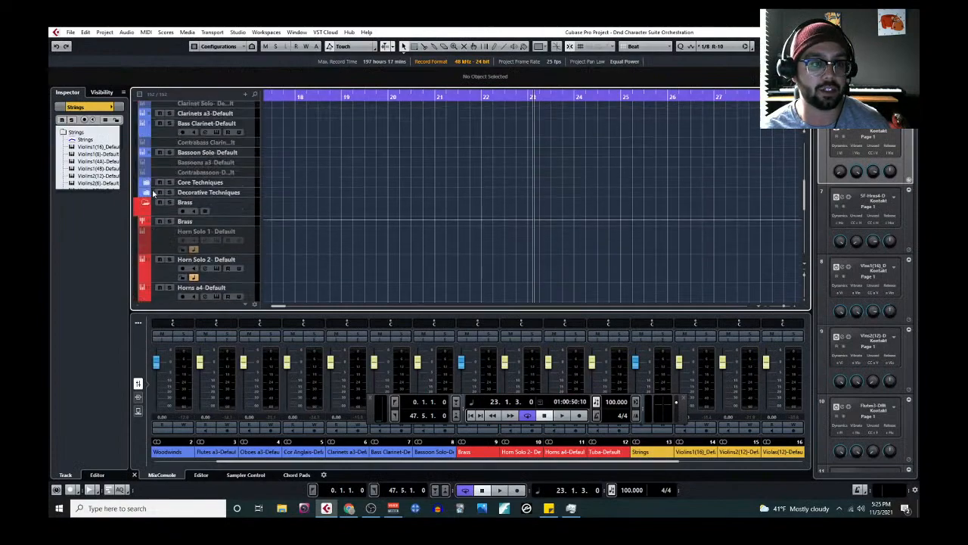
left_click(144, 204)
scroll(364, 211, "up", 5)
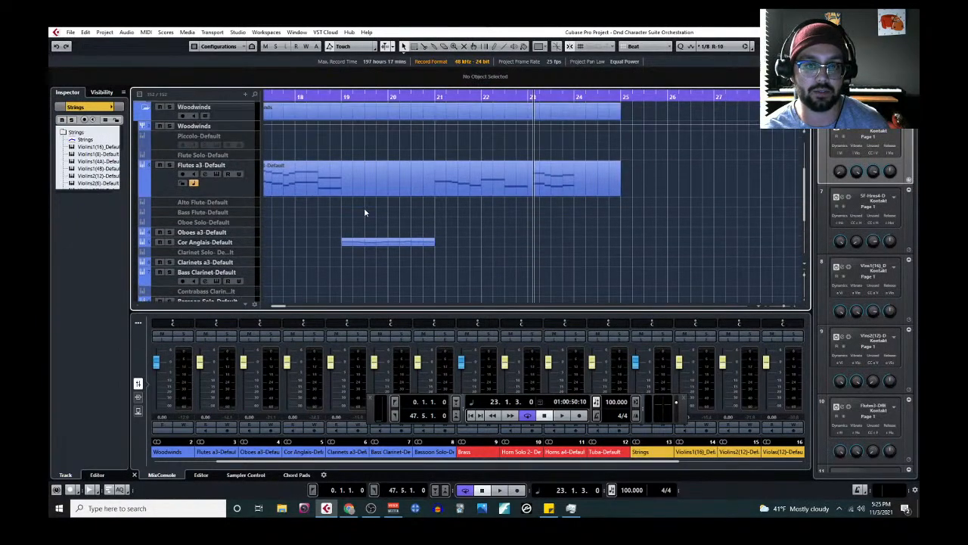
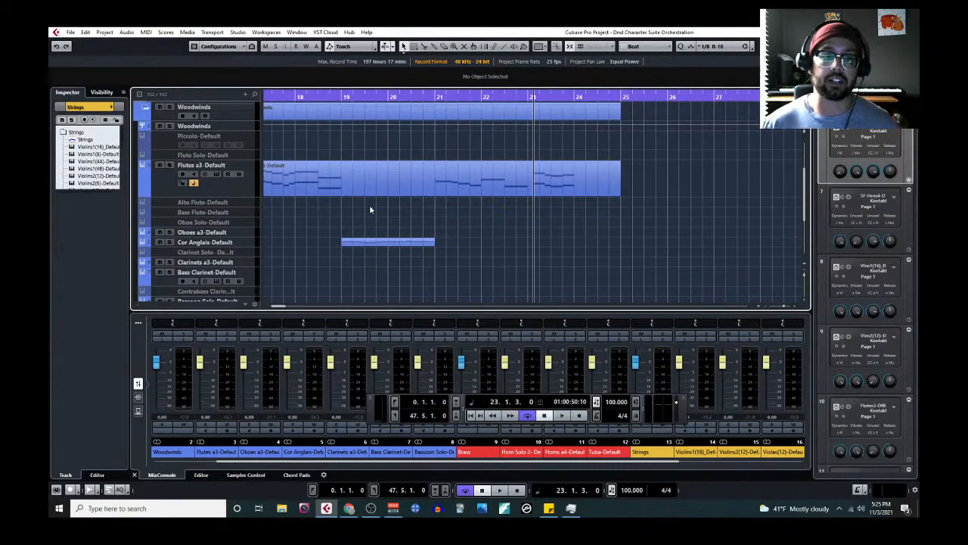
Play the B section from around bar 17 and follow the Flutes a3 and Cor Anglais parts
scroll(370, 209, "left", 4)
left_click(355, 98)
key("space")
scroll(600, 257, "up", 3)
key("g")
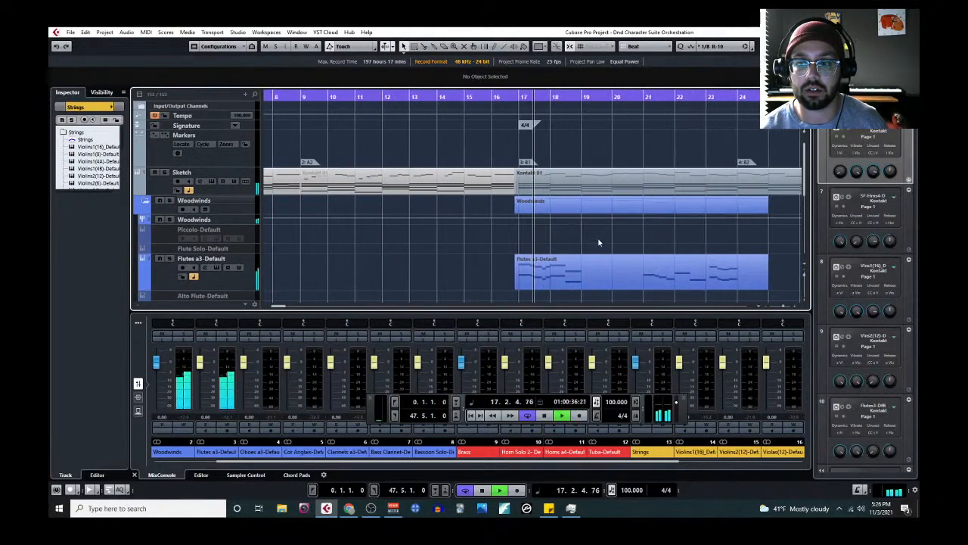
scroll(597, 243, "right", 4)
scroll(610, 211, "down", 3)
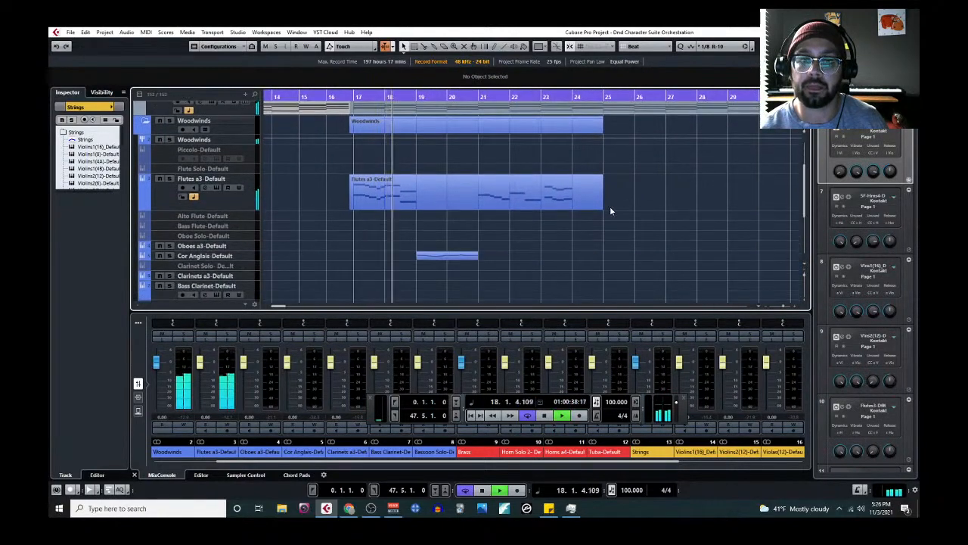
scroll(601, 189, "up", 5)
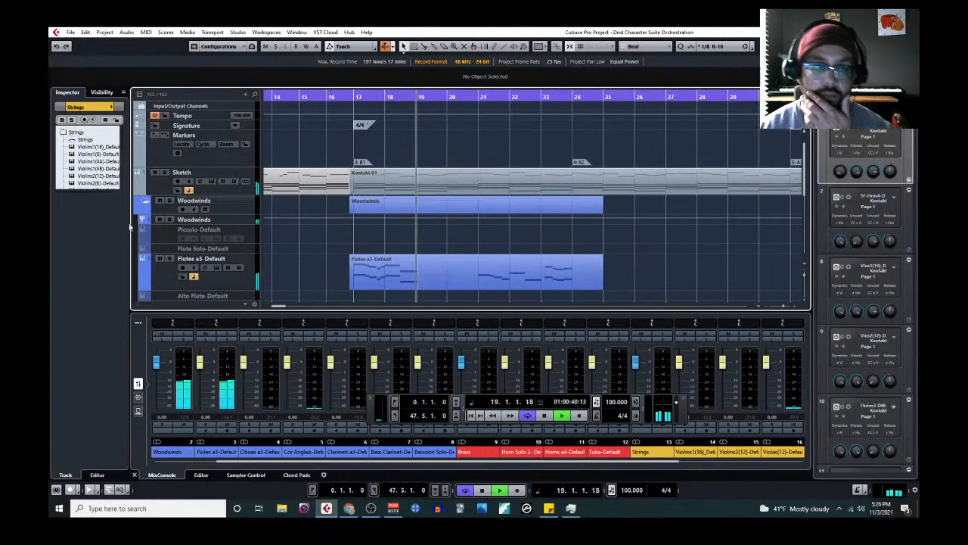
Mute the Sketch track during playback, listen to the orchestration through bar 24 and stop
left_click(154, 173)
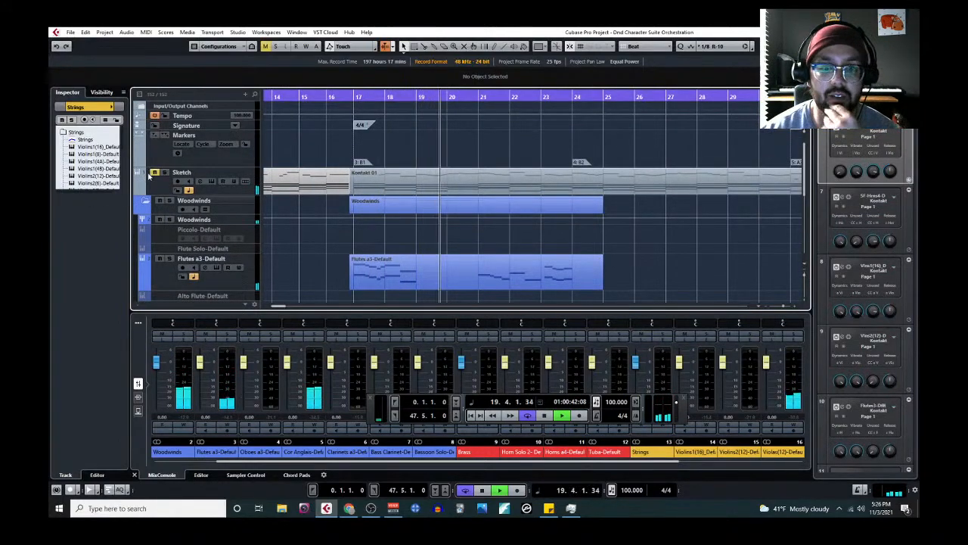
scroll(386, 215, "down", 4)
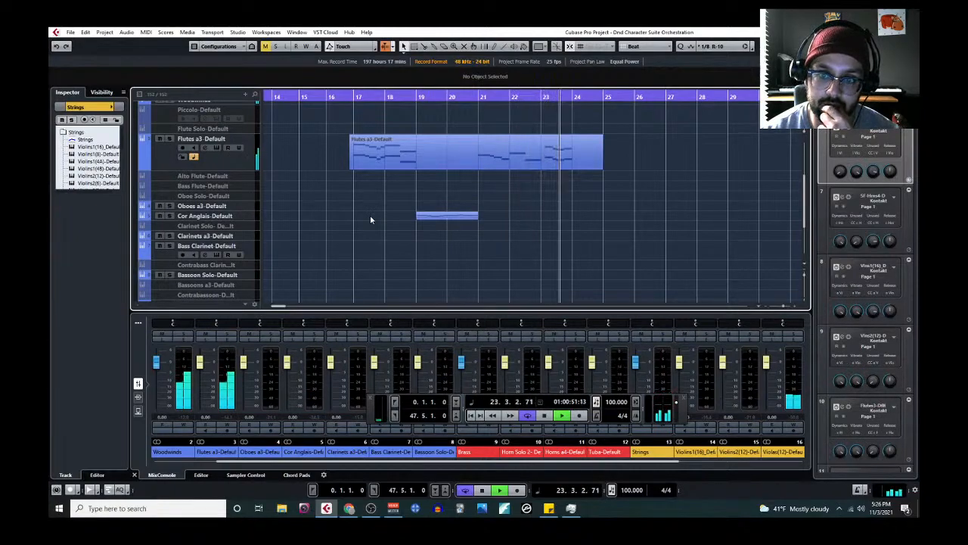
scroll(379, 245, "up", 5)
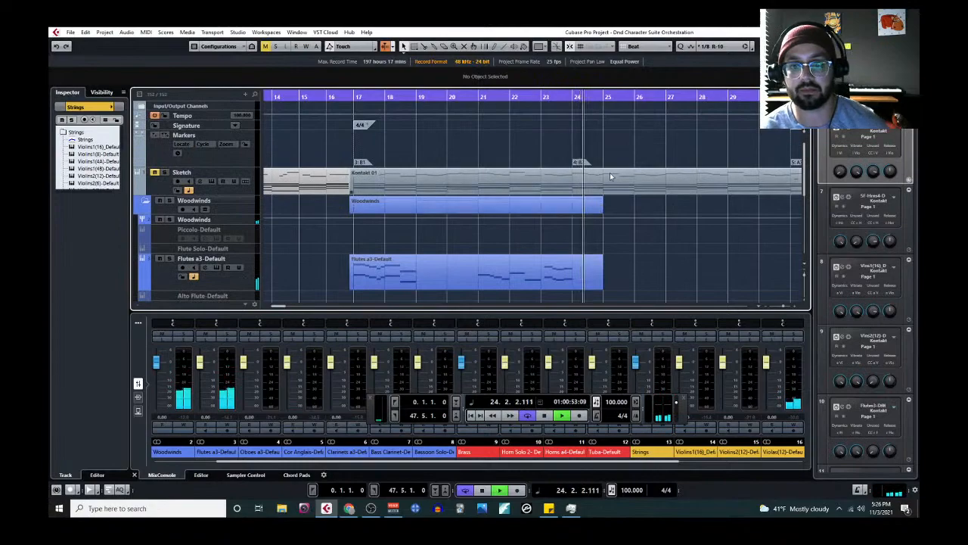
key("space")
Select the Kontakt 01 part on the Sketch track and place the playhead at bar 24
left_click(559, 183)
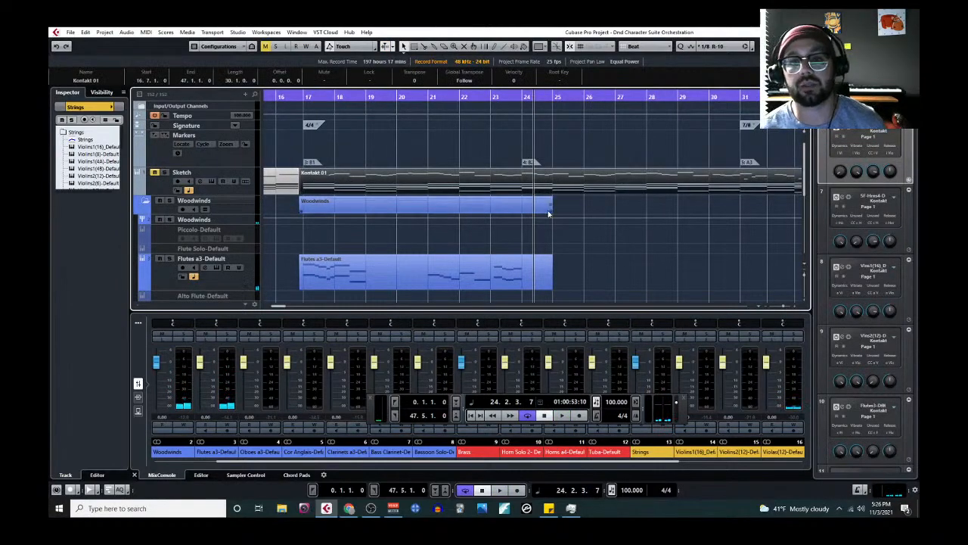
scroll(548, 211, "up", 4)
left_click(465, 97)
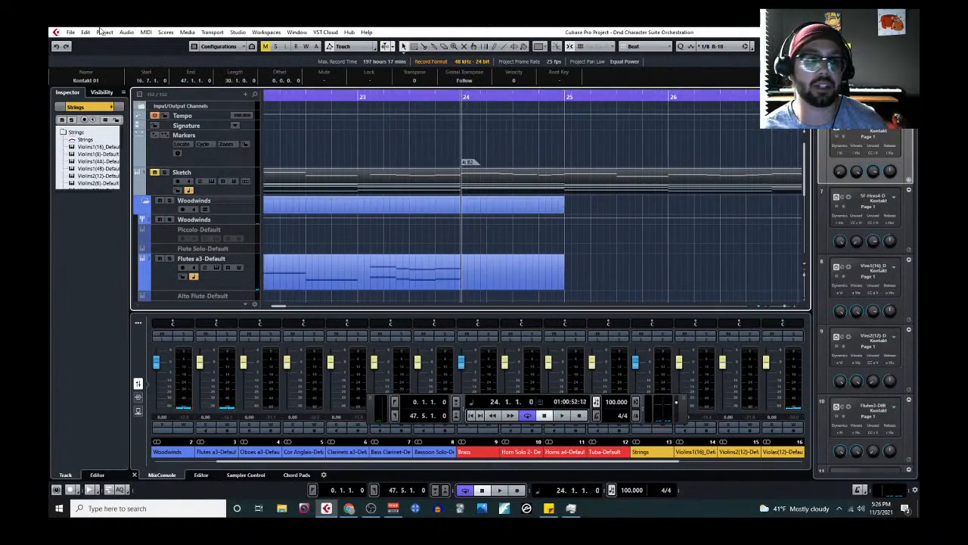
left_click(152, 35)
left_click(160, 51)
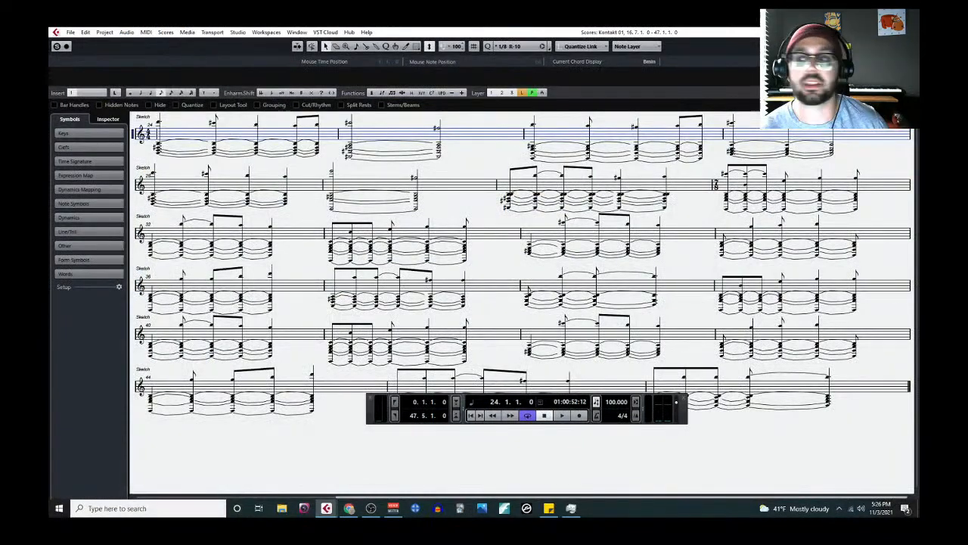
left_click(910, 33)
left_click(147, 31)
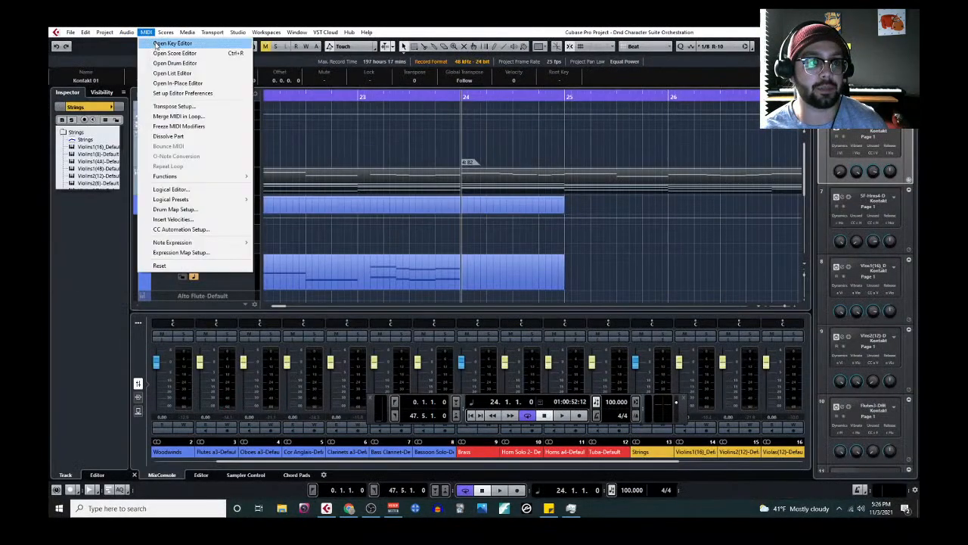
left_click(161, 43)
left_click(511, 163)
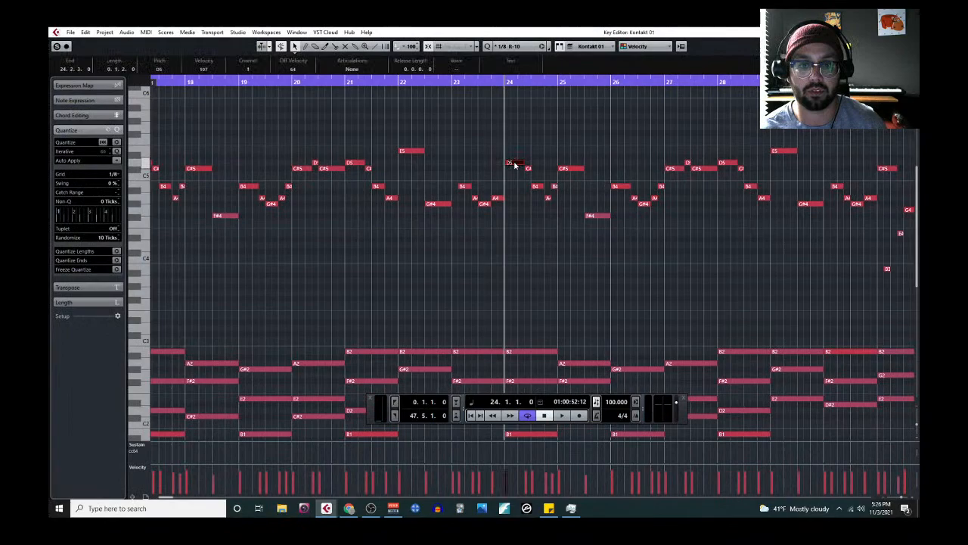
key("Return")
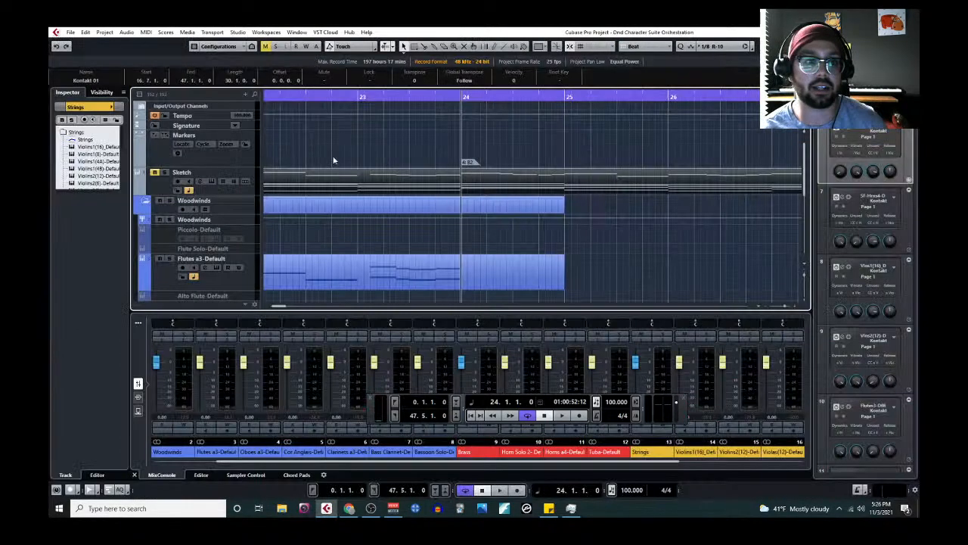
Copy the upper melody notes of the Sketch part from bar 24 to the start of bar 31
left_click(147, 32)
left_click(161, 43)
left_click_drag(543, 137, 811, 255)
scroll(730, 279, "right", 5)
left_click_drag(466, 125, 581, 239)
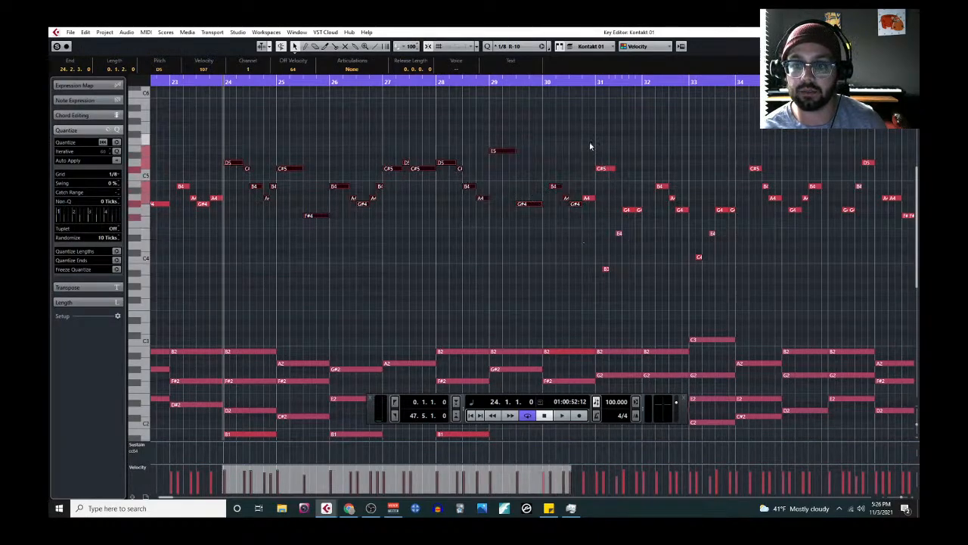
scroll(441, 181, "left", 4)
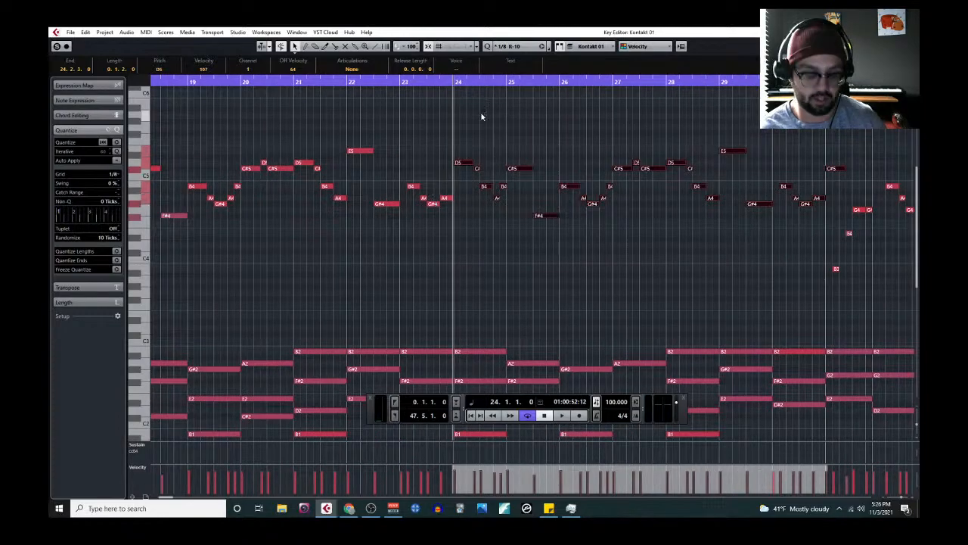
key("ctrl+e")
Paste the copied melody into the Flutes a3 part at bar 24 and extend that part through bar 32
scroll(477, 242, "down", 2)
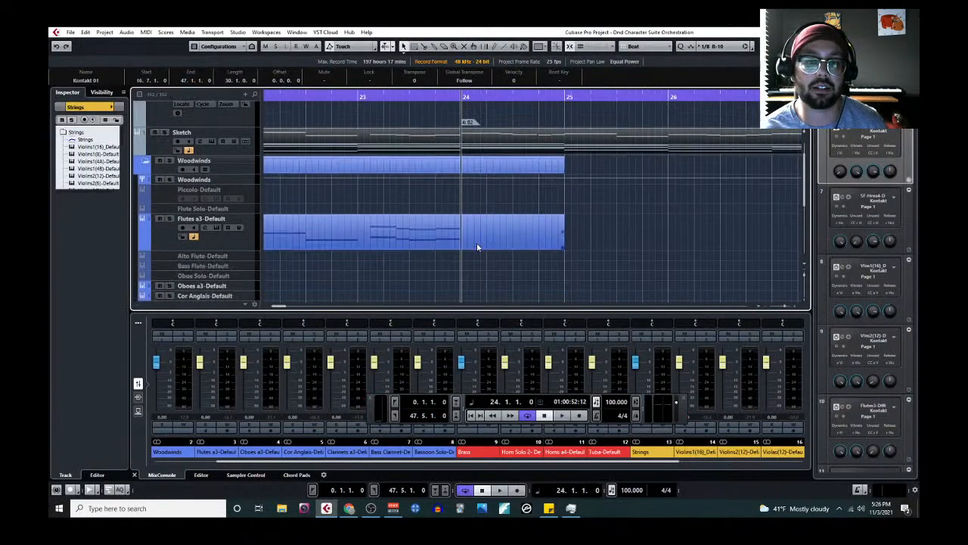
left_click(316, 134)
left_click(148, 32)
left_click(165, 48)
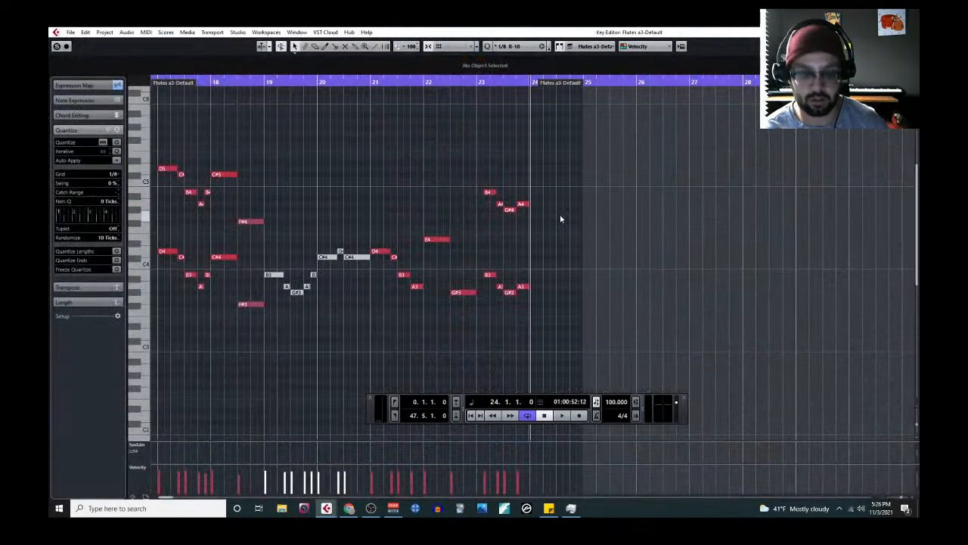
key("ctrl+v")
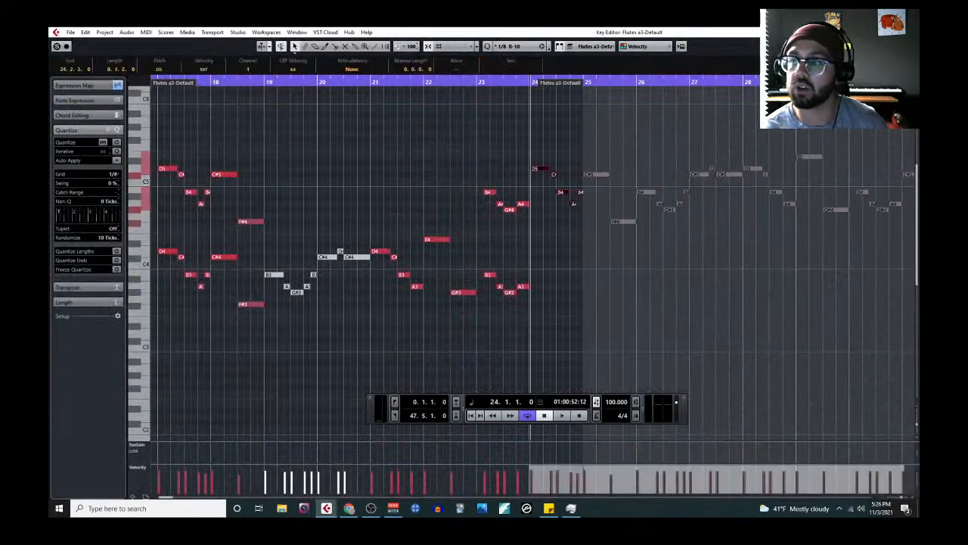
key("Return")
scroll(581, 248, "down", 3)
left_click_drag(563, 248, 701, 247)
Open the Flutes a3 notes and listen to the pasted melody from bar 24
left_click(147, 34)
left_click(154, 46)
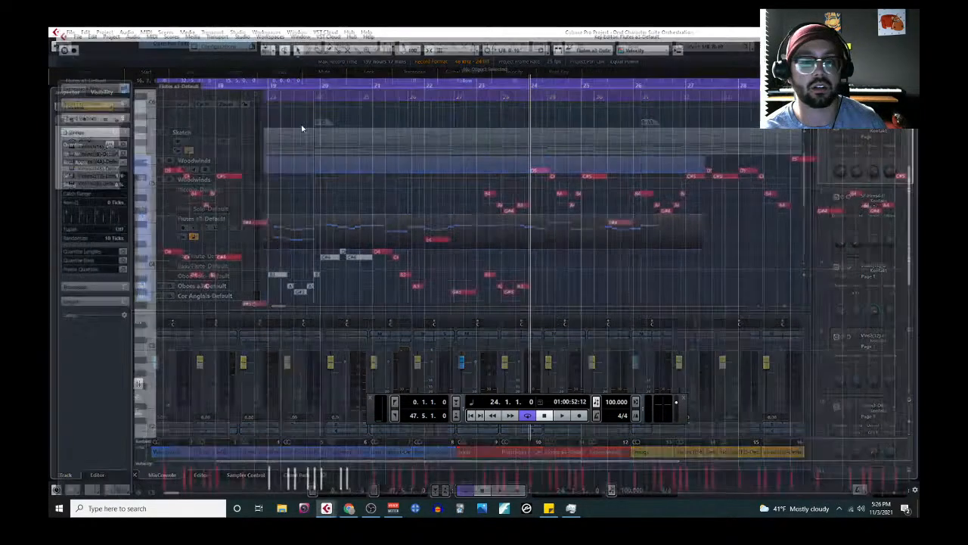
scroll(566, 225, "down", 3)
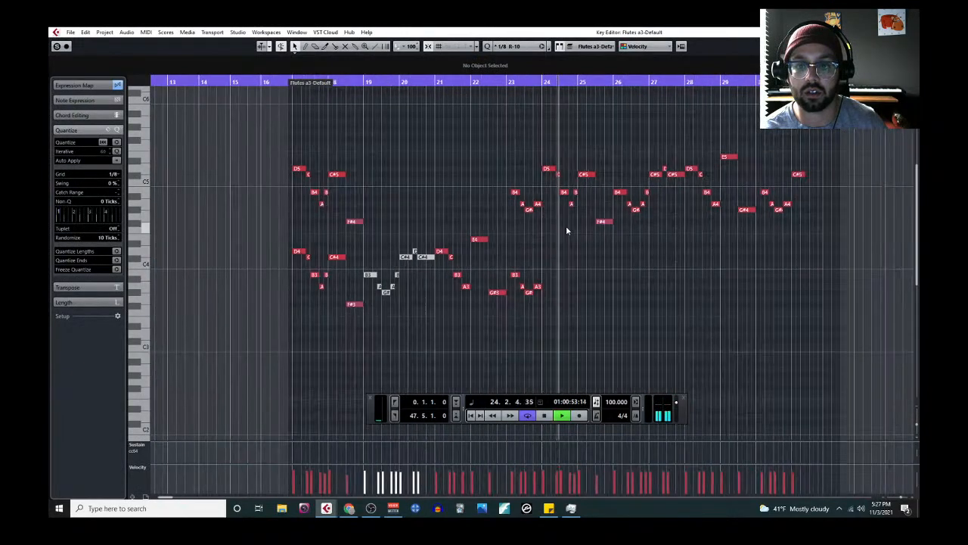
key("space")
left_click(546, 83)
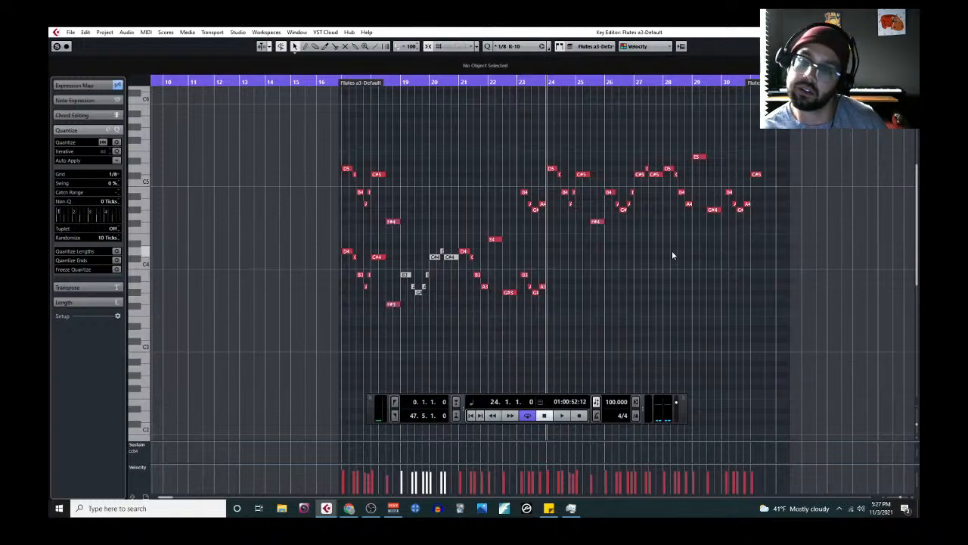
key("space")
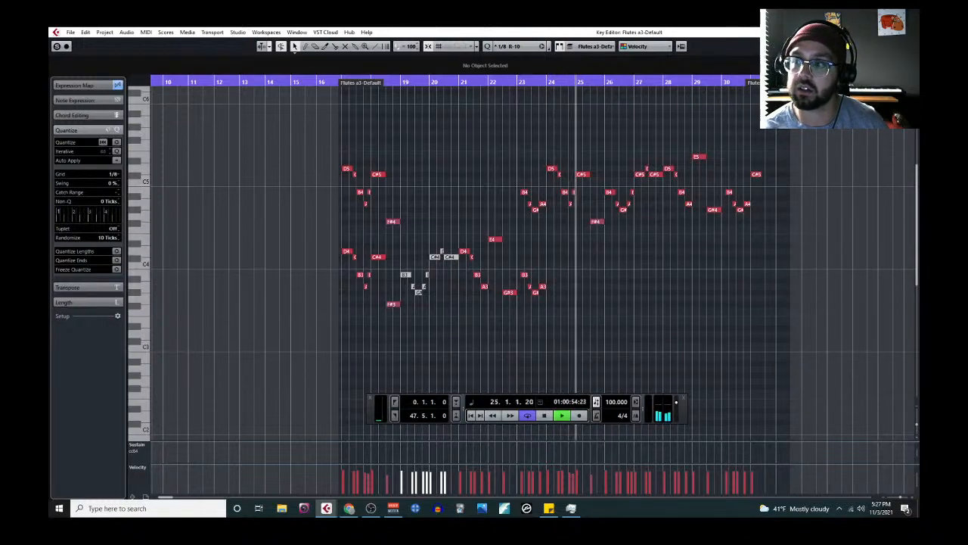
left_click(909, 32)
key("space")
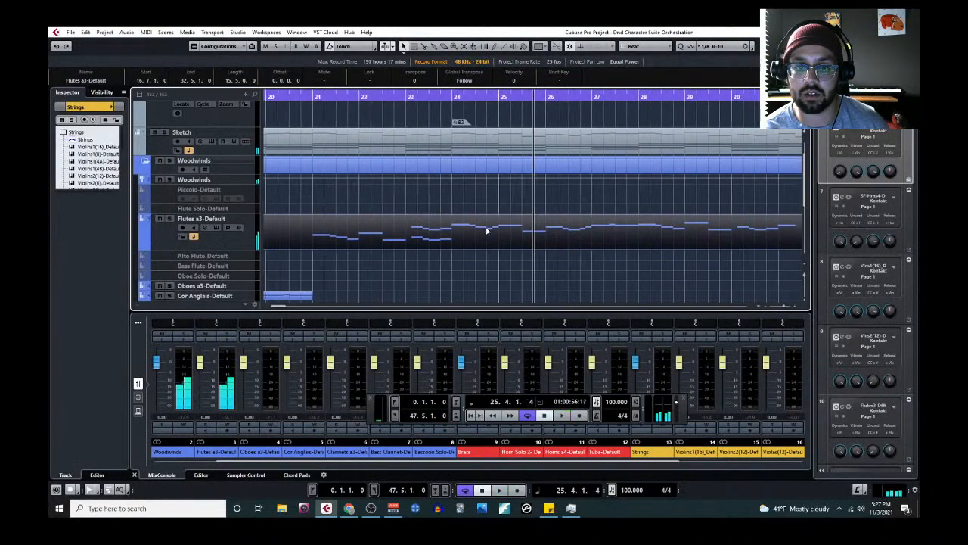
Expand the Strings folder and paste the copied melody onto the Violins1(16) track at bar 24
left_click(454, 96)
scroll(473, 227, "down", 5)
left_click(473, 250)
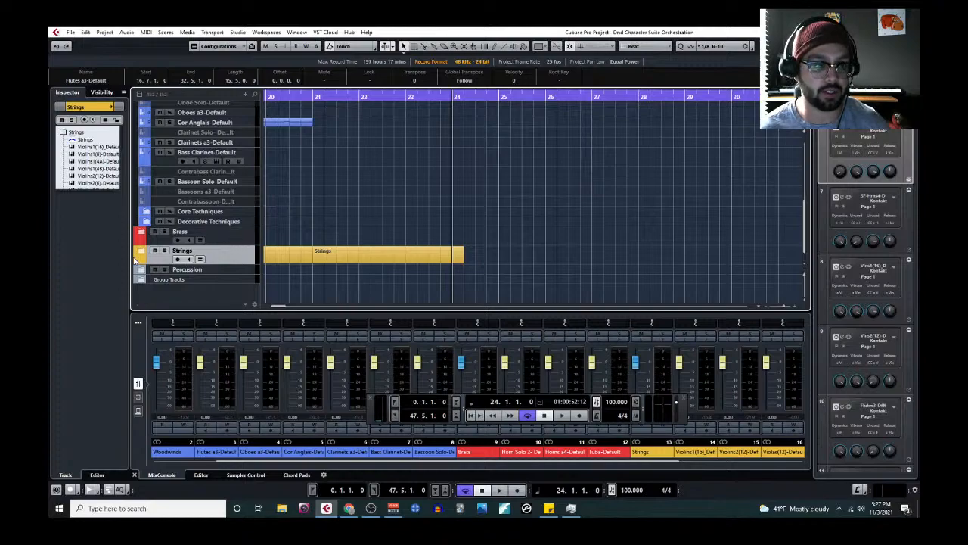
left_click(139, 252)
scroll(377, 251, "down", 3)
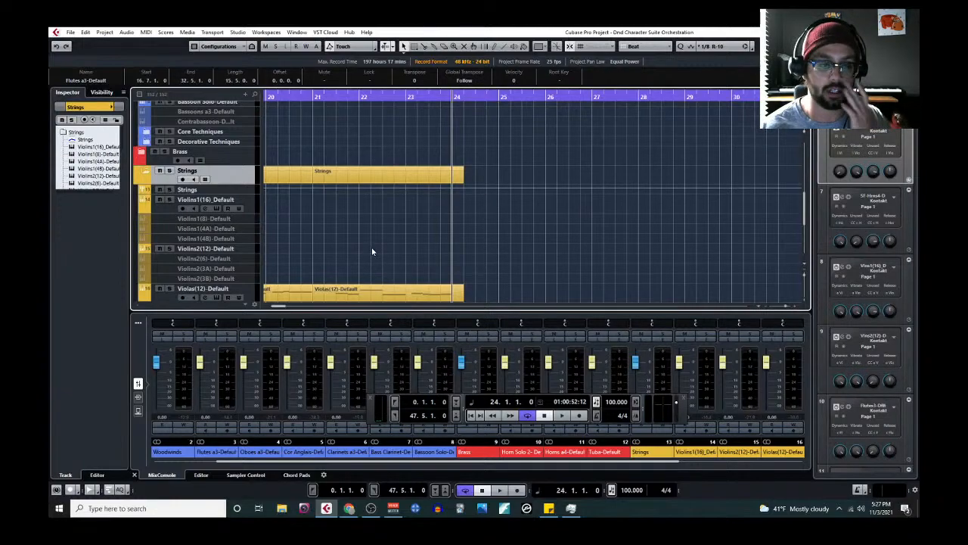
left_click(250, 203)
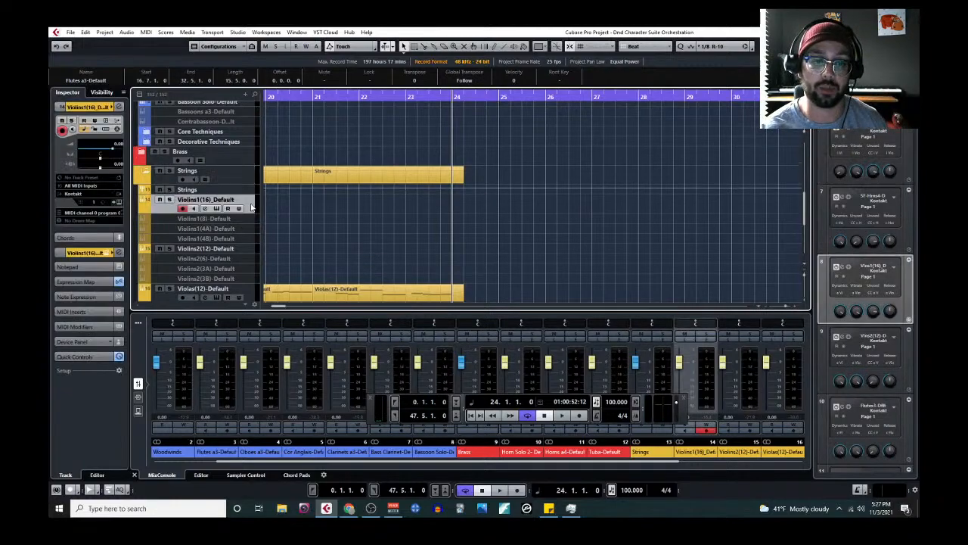
key("shift+KP_Multiply")
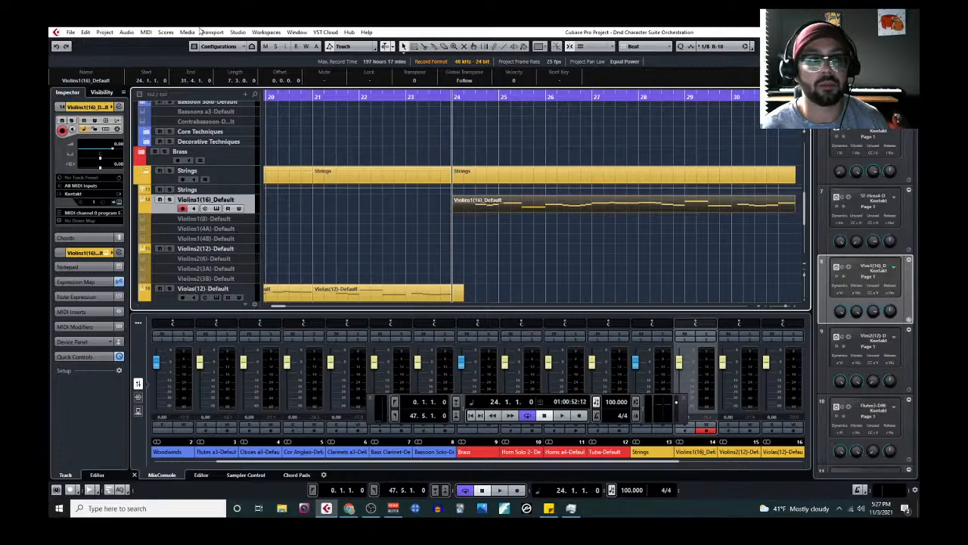
Transpose all notes of the Violins1(16) part up one octave
left_click(146, 31)
left_click(163, 43)
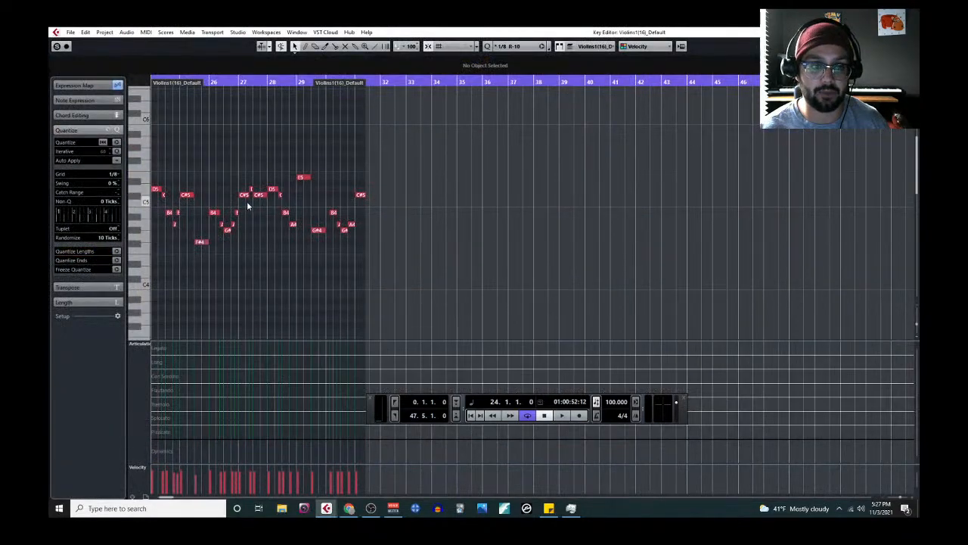
scroll(276, 194, "up", 4, "ctrl")
left_click_drag(326, 153, 917, 285)
key("shift+Up")
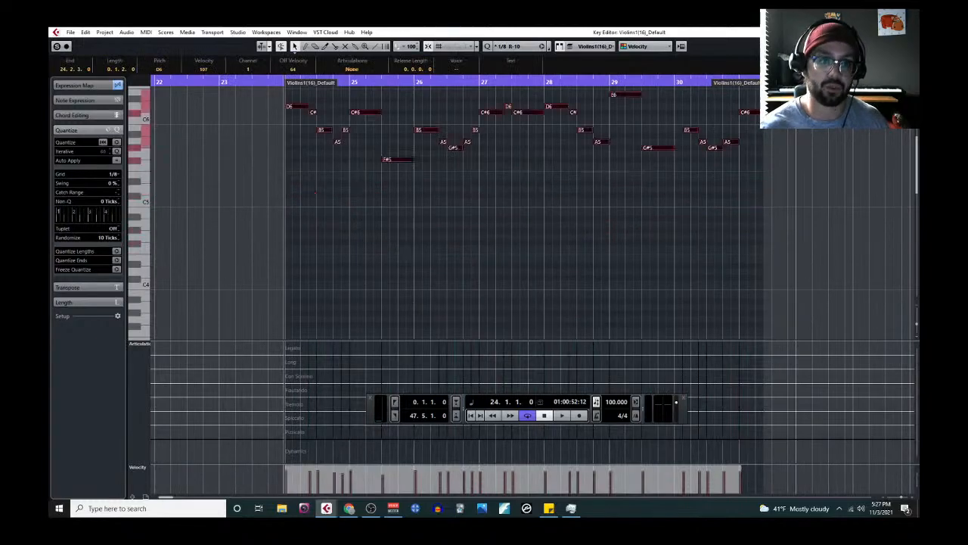
key("Return")
Play the Violins1(16) part from bar 24 and transpose all its notes back down one octave
key("space")
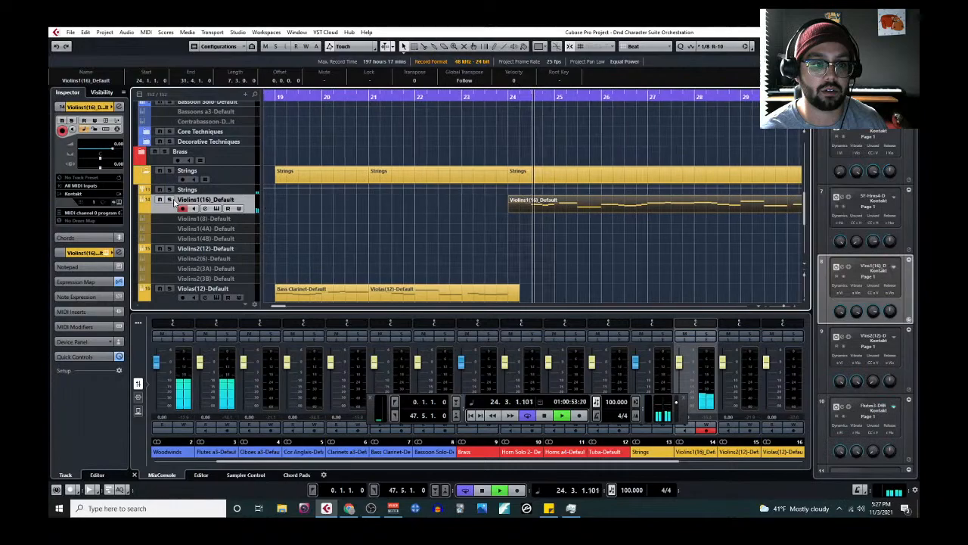
left_click(146, 33)
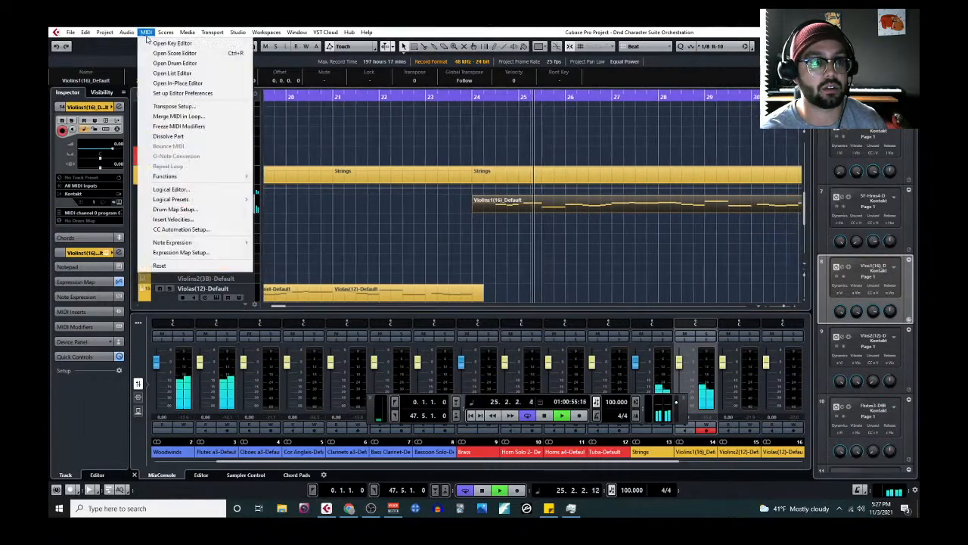
left_click(168, 43)
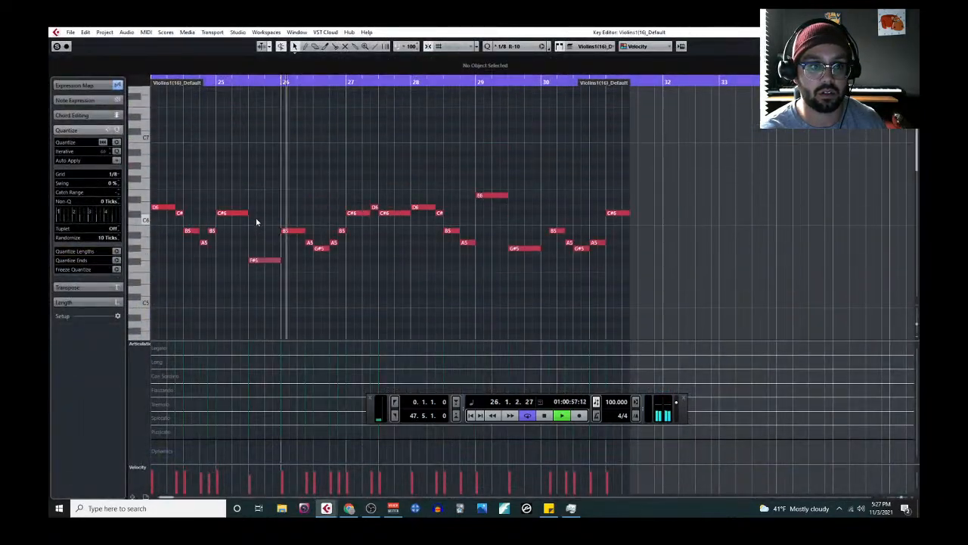
scroll(255, 217, "left", 3)
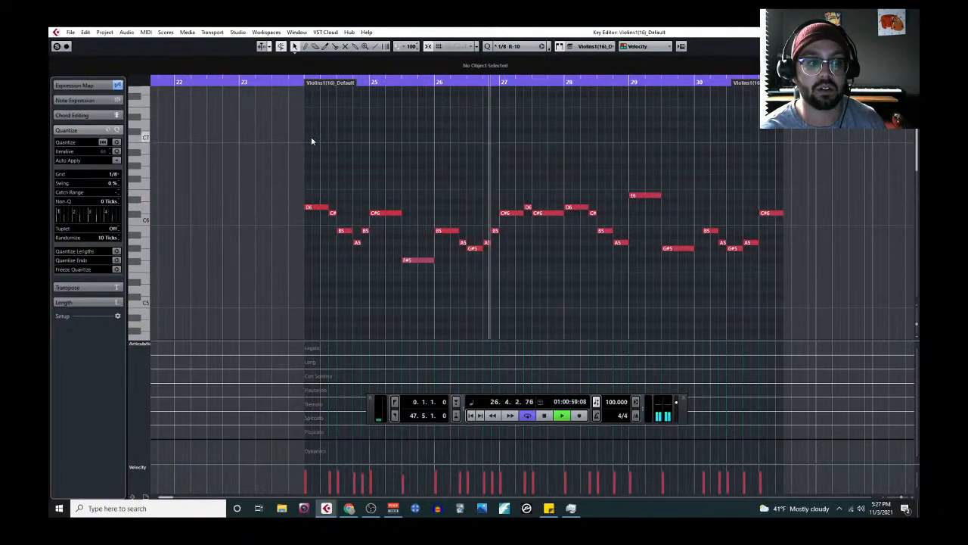
left_click_drag(311, 152, 917, 283)
key("shift+Down")
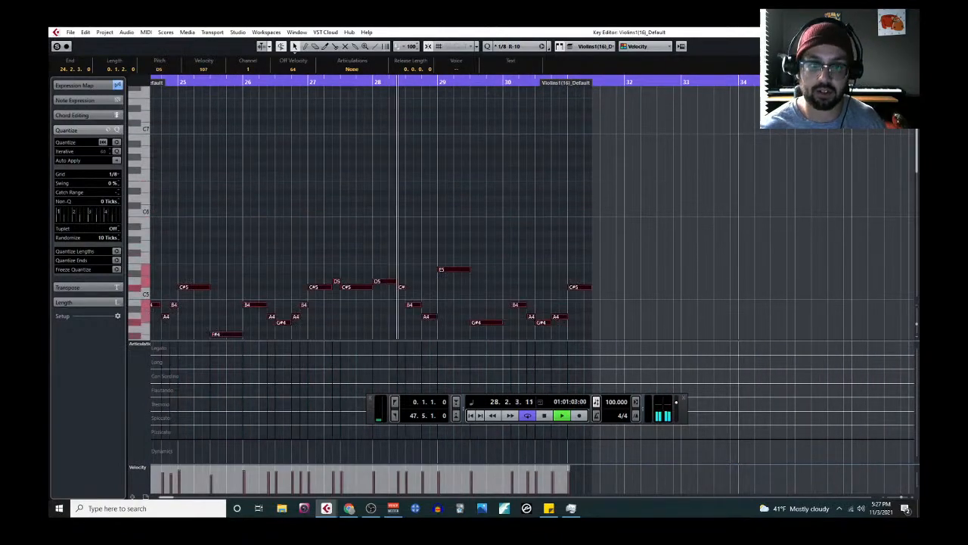
scroll(492, 207, "down", 3)
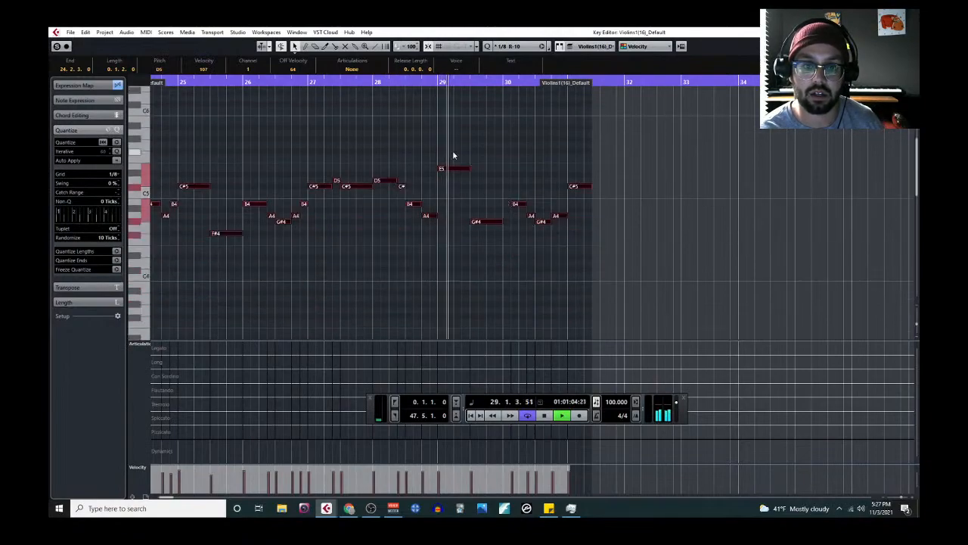
scroll(449, 157, "left", 3)
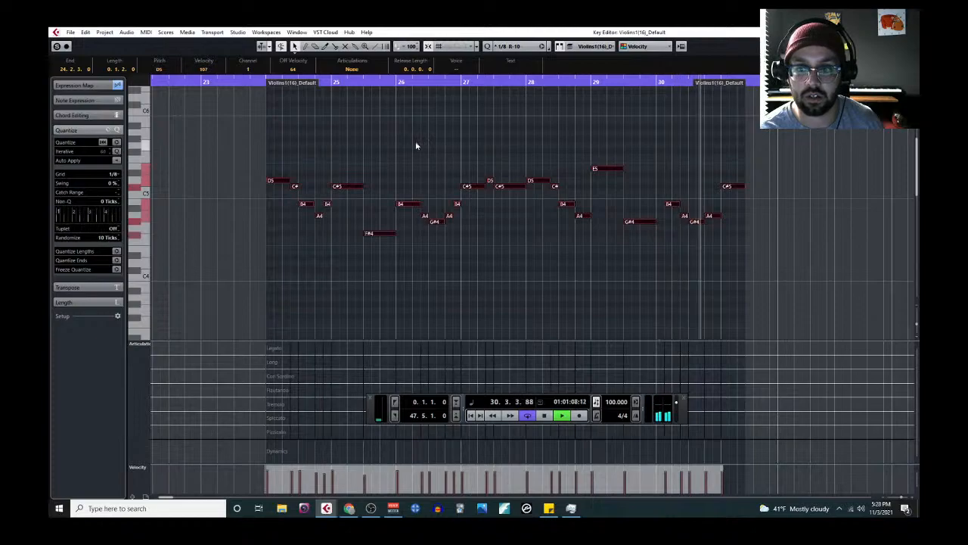
left_click(910, 32)
key("space")
Delete the final C#5 note at bar 31 from the Violins1(16) part
scroll(427, 221, "left", 5)
scroll(427, 221, "down", 3)
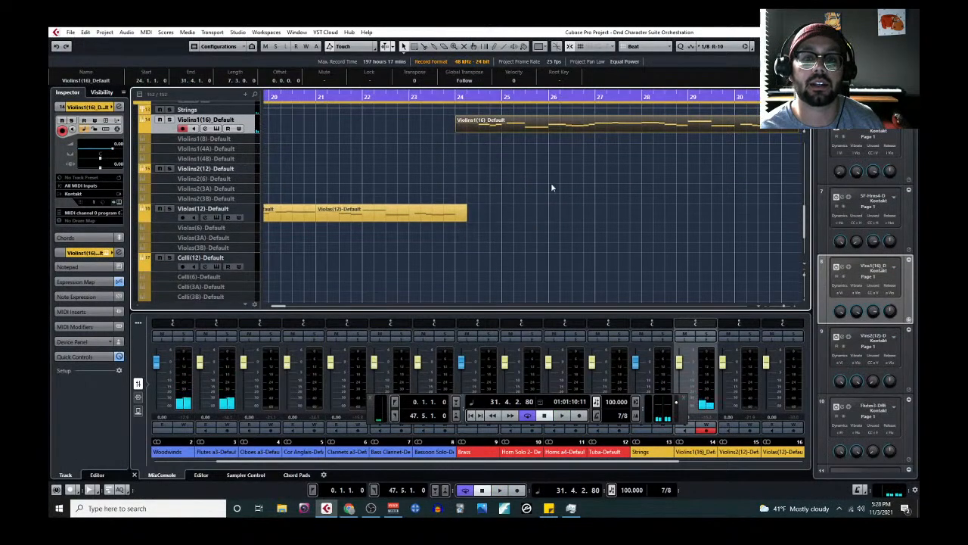
left_click(146, 32)
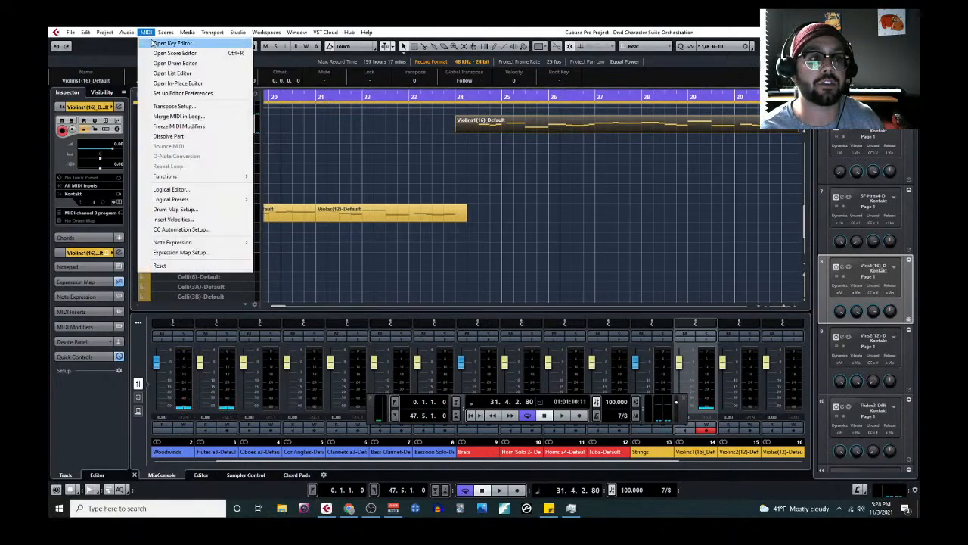
left_click(168, 48)
key("Delete")
scroll(558, 189, "left", 3)
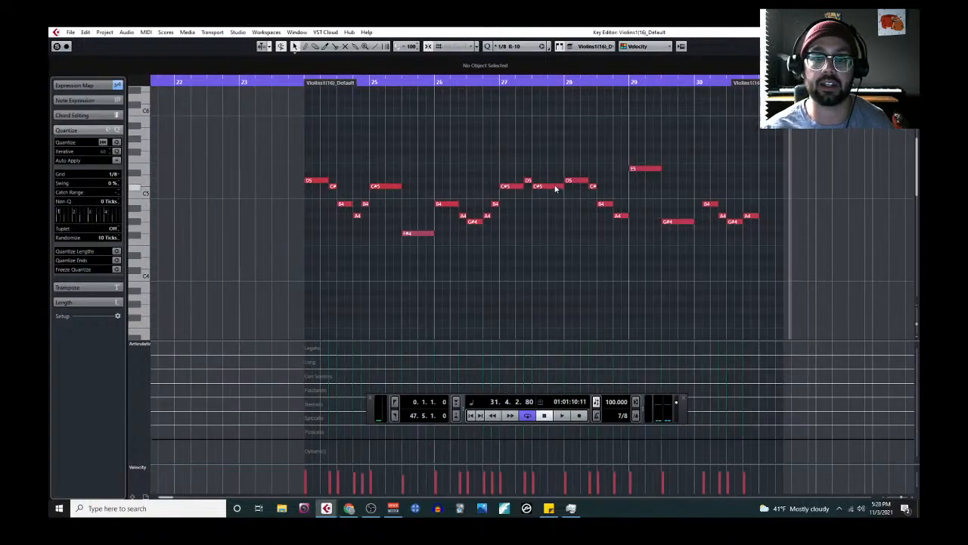
Play the Violins1(16) melody from bar 24 to the end of bar 30 and close its note view
left_click(309, 85)
key("space")
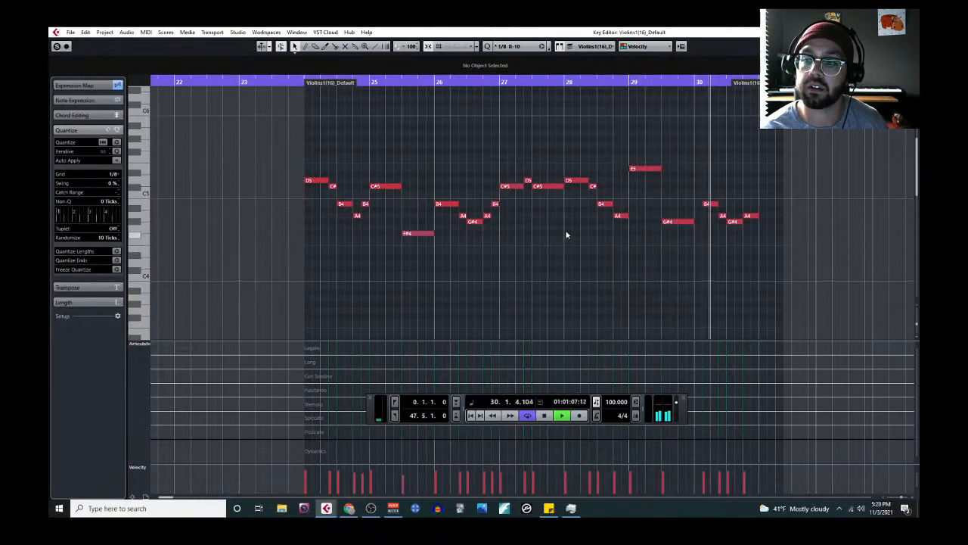
key("space")
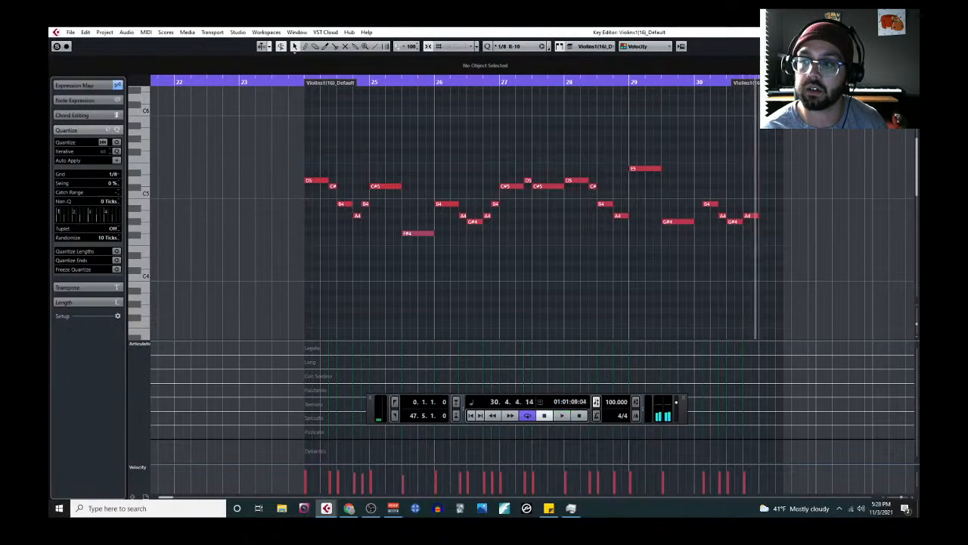
key("Escape")
scroll(401, 201, "up", 2)
scroll(402, 203, "left", 3)
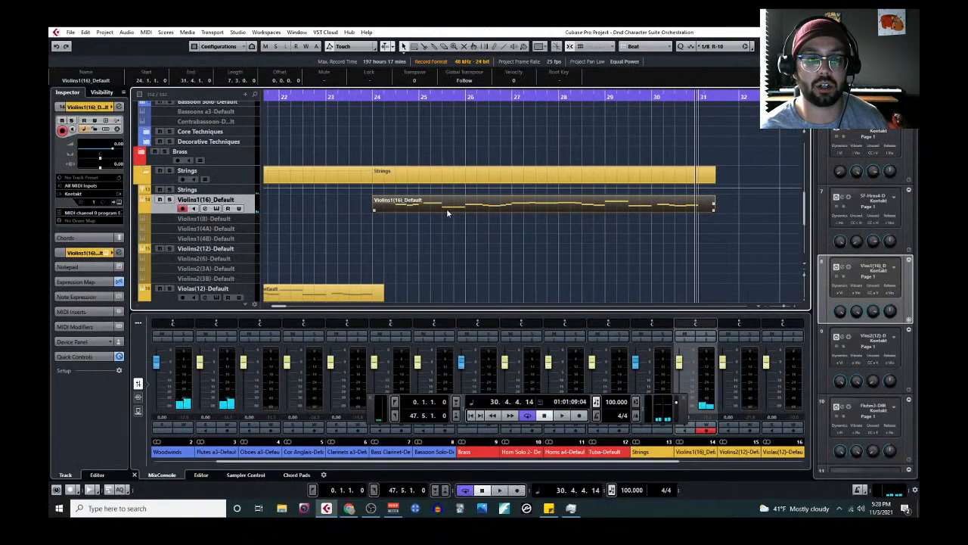
Open the Flutes a3 part and listen to its melody from bar 24 onward
scroll(493, 222, "up", 3)
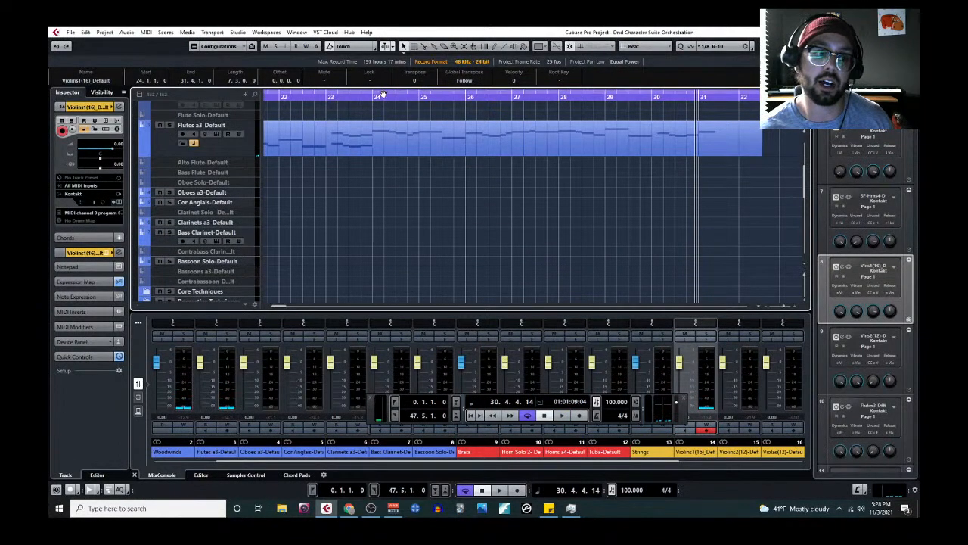
key("space")
left_click(392, 152)
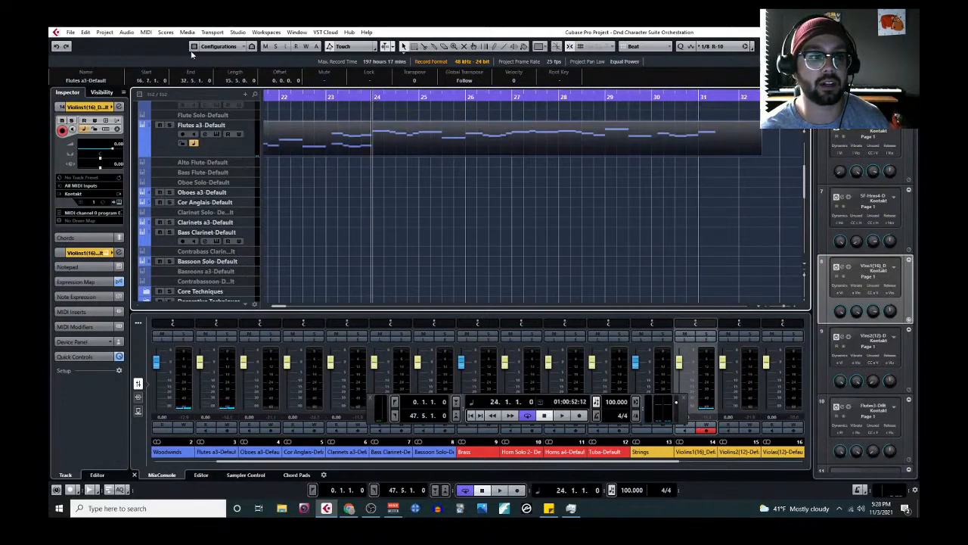
left_click(146, 31)
left_click(162, 44)
key("space")
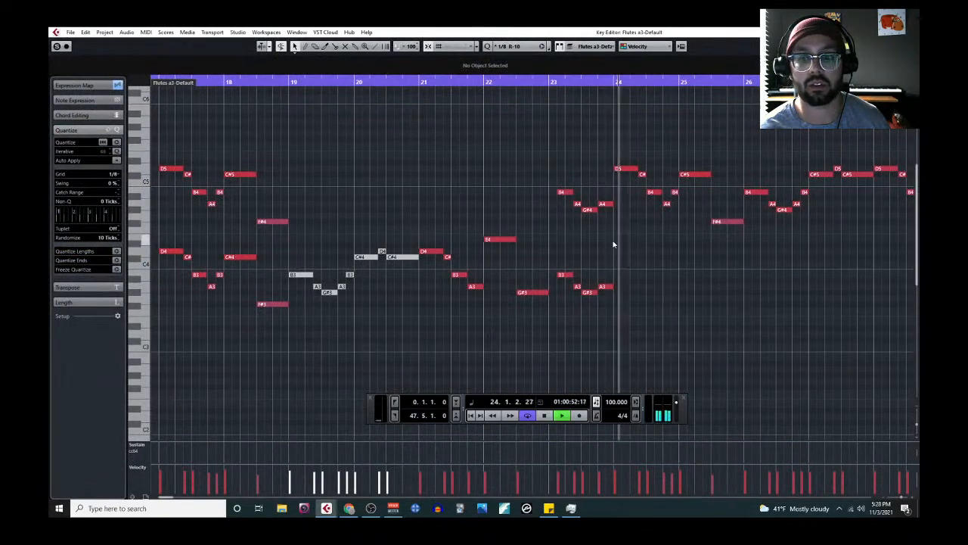
scroll(715, 246, "down", 1)
scroll(658, 258, "right", 2)
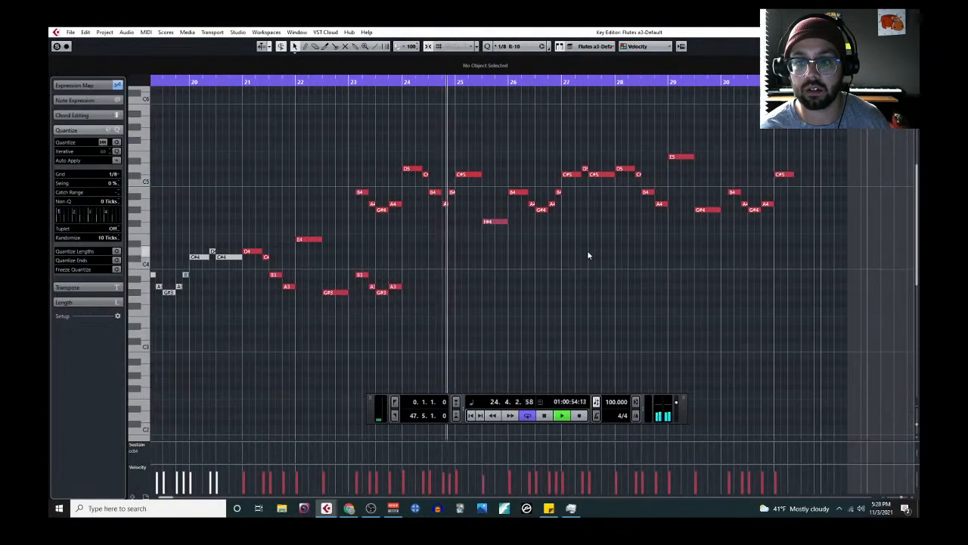
scroll(467, 241, "up", 2)
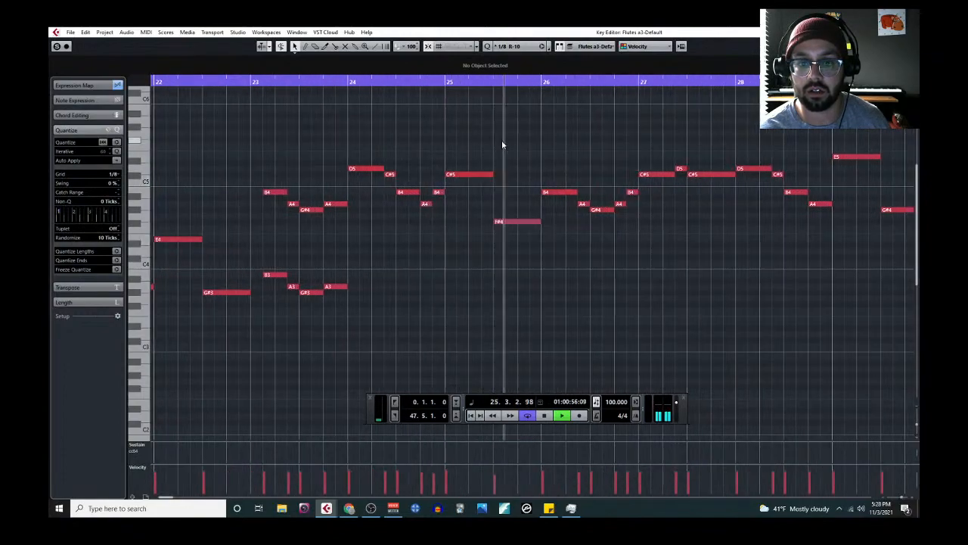
Stop playback and delete the Flutes a3 melody notes in bars 26 and 27
key("space")
left_click_drag(559, 157, 725, 243)
key("Delete")
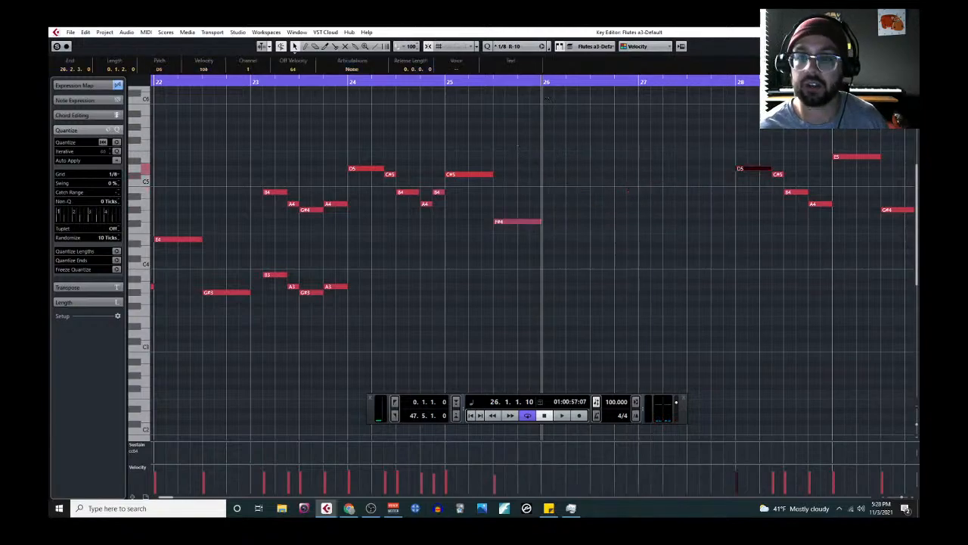
Close the Flutes a3 note view and paste the melody cut from bars 26 and 27 onto the Violins2(12) track at bar 26
key("Return")
scroll(469, 218, "down", 2)
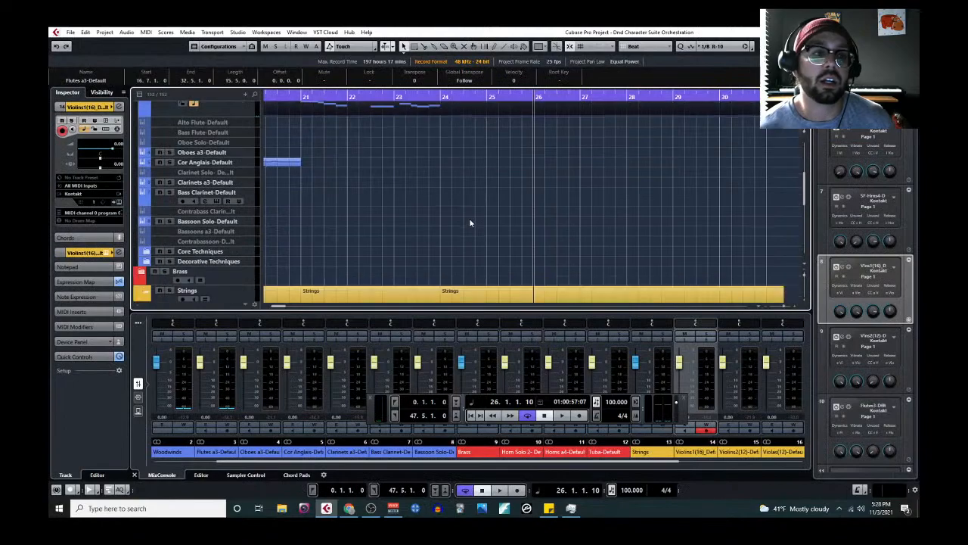
scroll(465, 175, "up", 4)
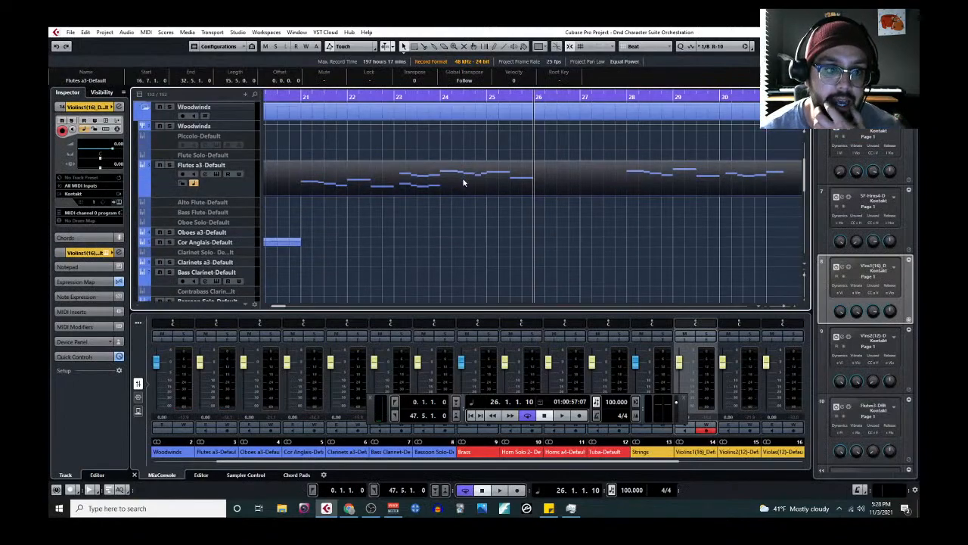
scroll(475, 217, "down", 3)
scroll(475, 217, "down", 6)
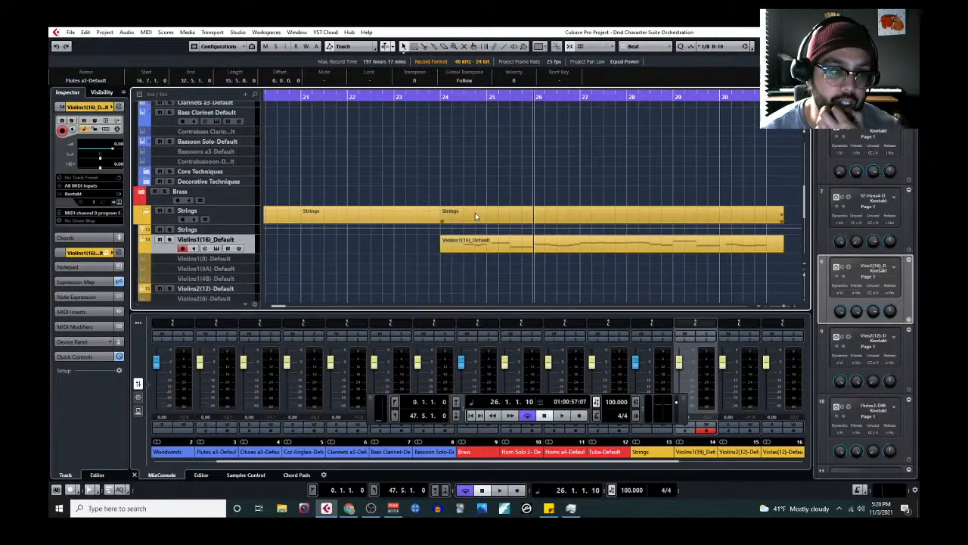
left_click(595, 162)
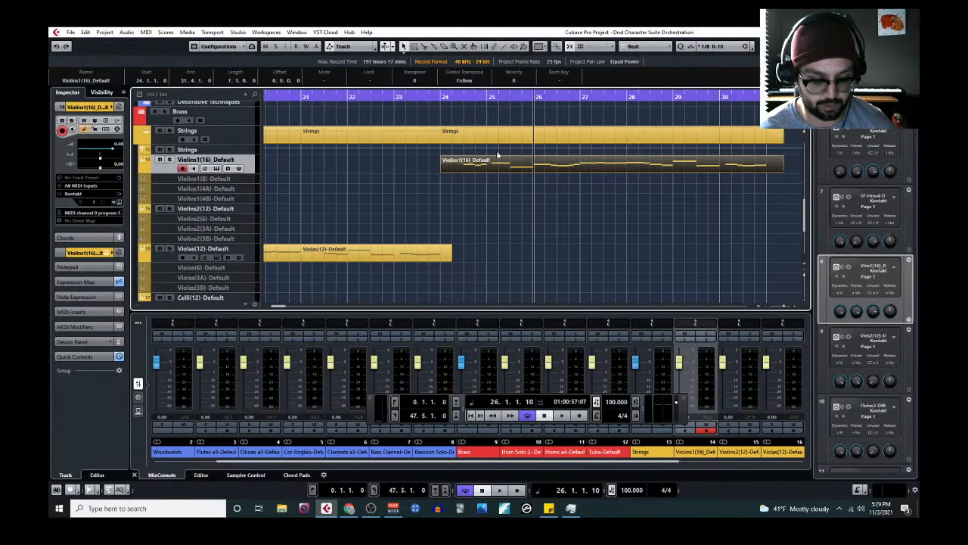
left_click(248, 209)
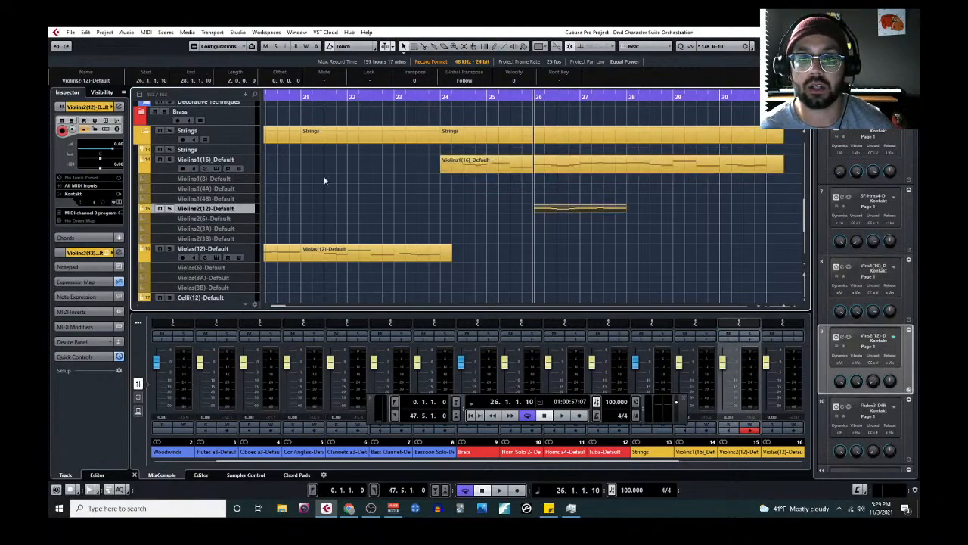
Transpose all notes of the Violins2(12) part in bars 26 and 27 down one octave in the Key Editor and close it
left_click(144, 31)
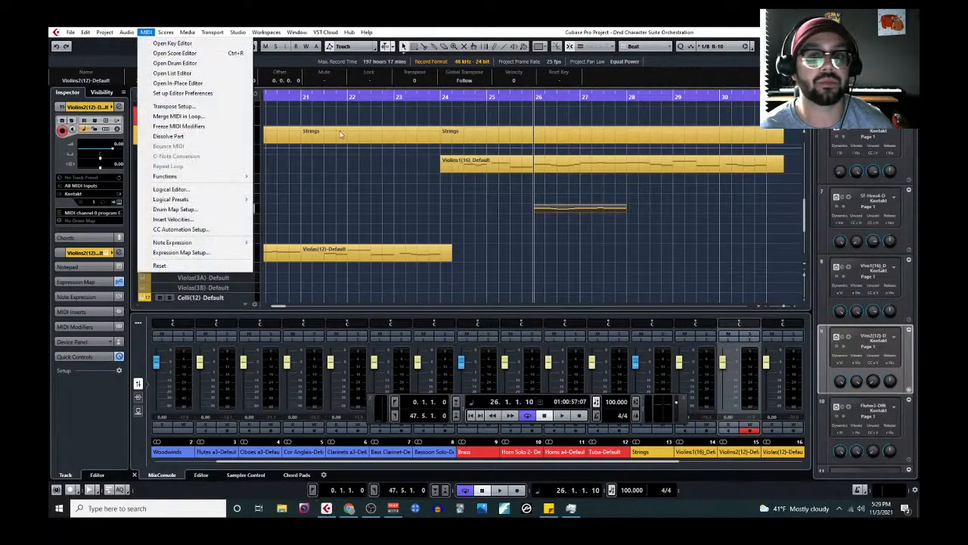
left_click(166, 46)
left_click_drag(245, 171, 429, 265)
key("shift+Down")
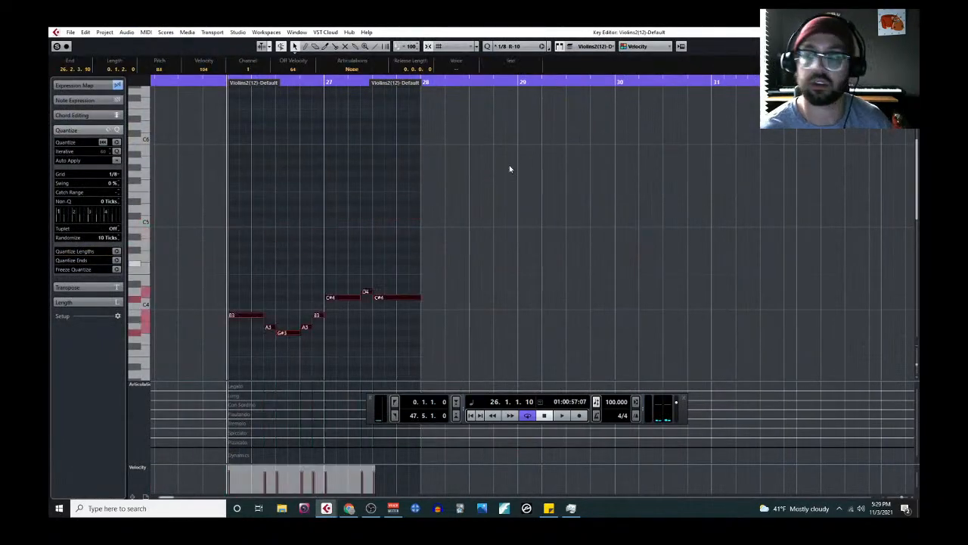
left_click(910, 32)
Play the arrangement from bar 24 to bar 30 to hear the second violins' phrase in context
scroll(462, 206, "up", 3)
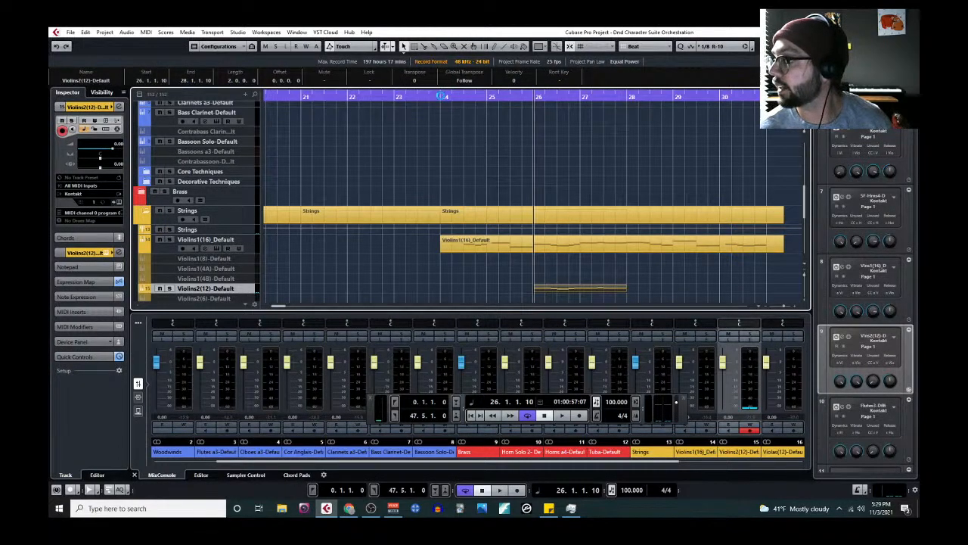
left_click(441, 96)
key("space")
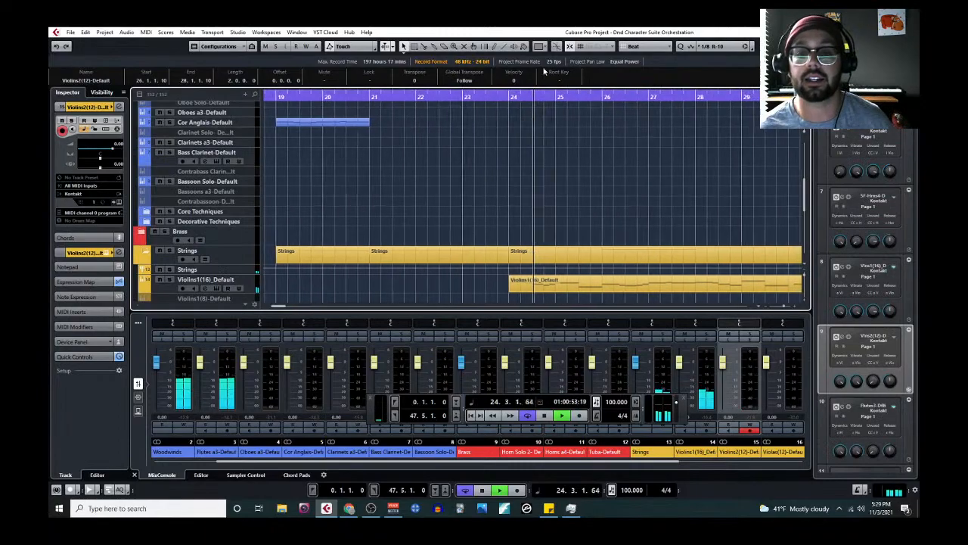
scroll(561, 189, "down", 3)
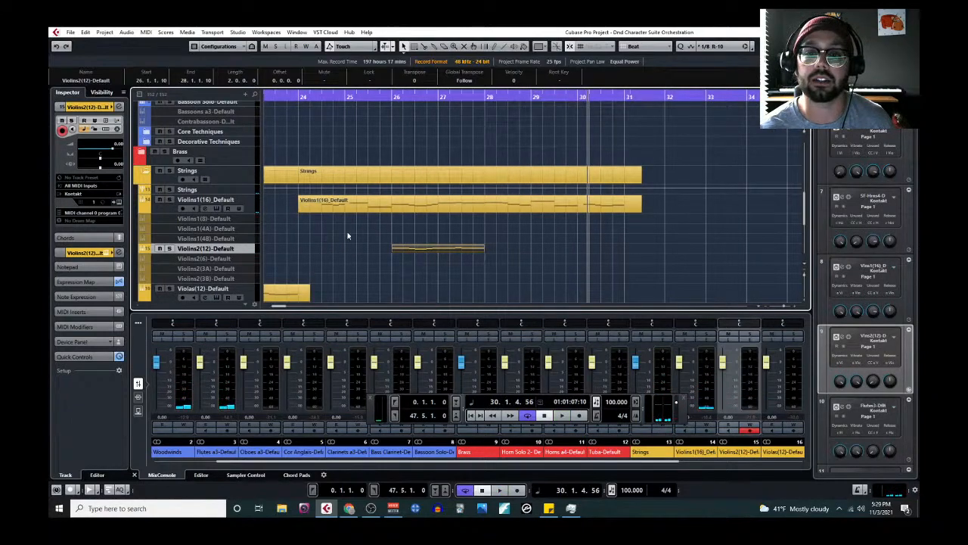
scroll(345, 230, "left", 2)
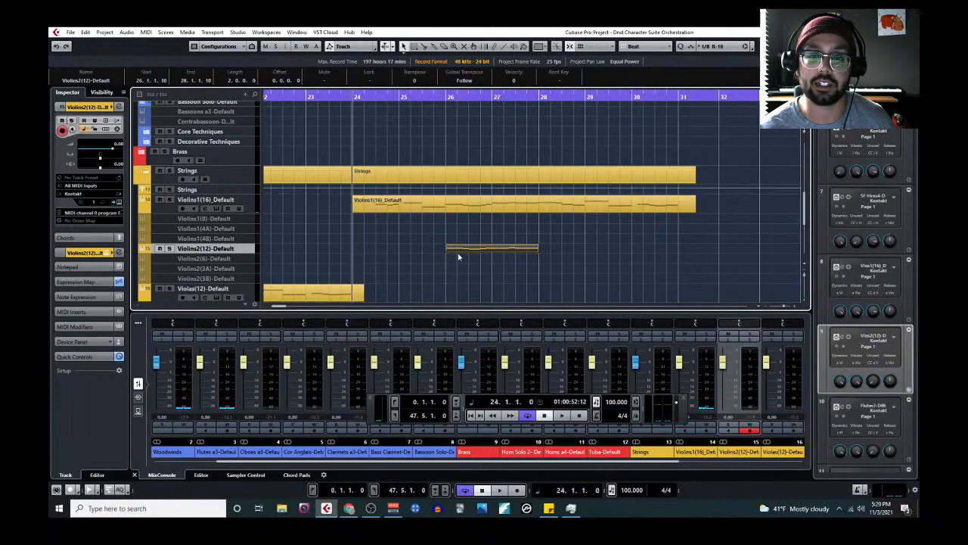
Review the woodwind and string parts, replaying from bar 24 into bar 27 to compare flutes and violins
scroll(458, 255, "down", 3)
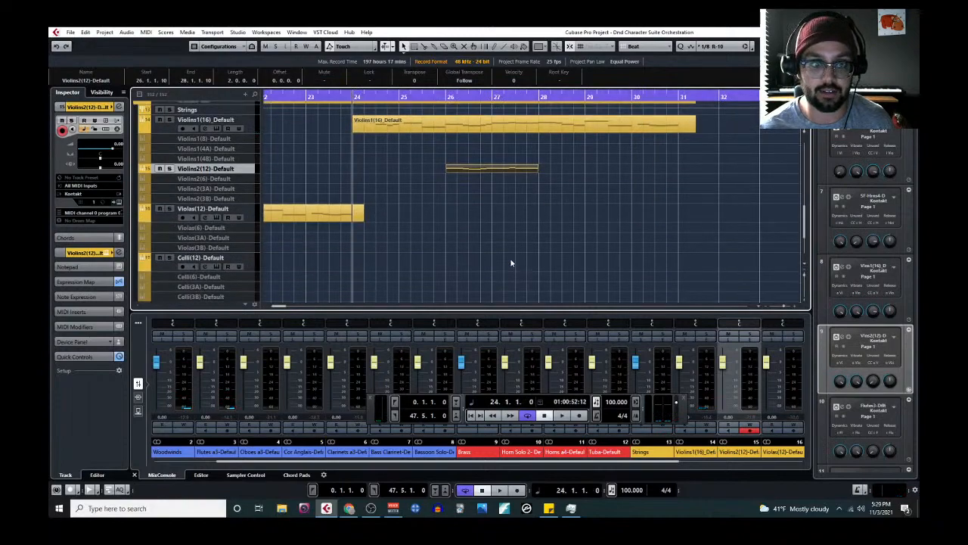
scroll(496, 224, "down", 3)
scroll(485, 229, "up", 4)
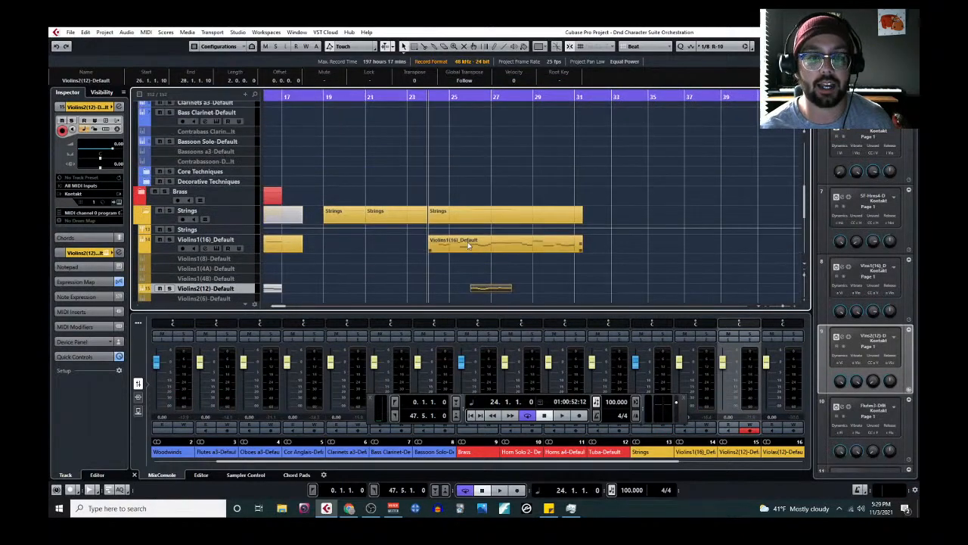
scroll(461, 227, "up", 10)
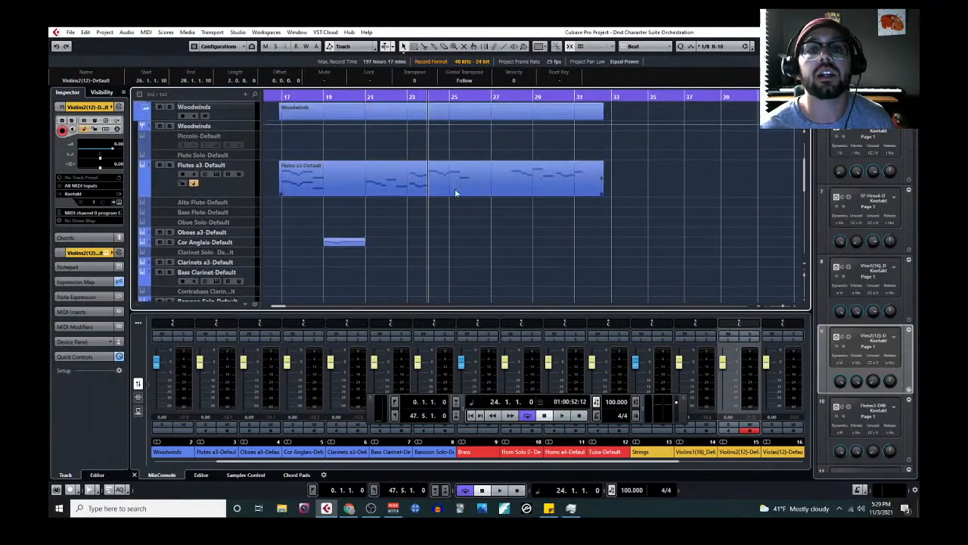
scroll(454, 204, "down", 3)
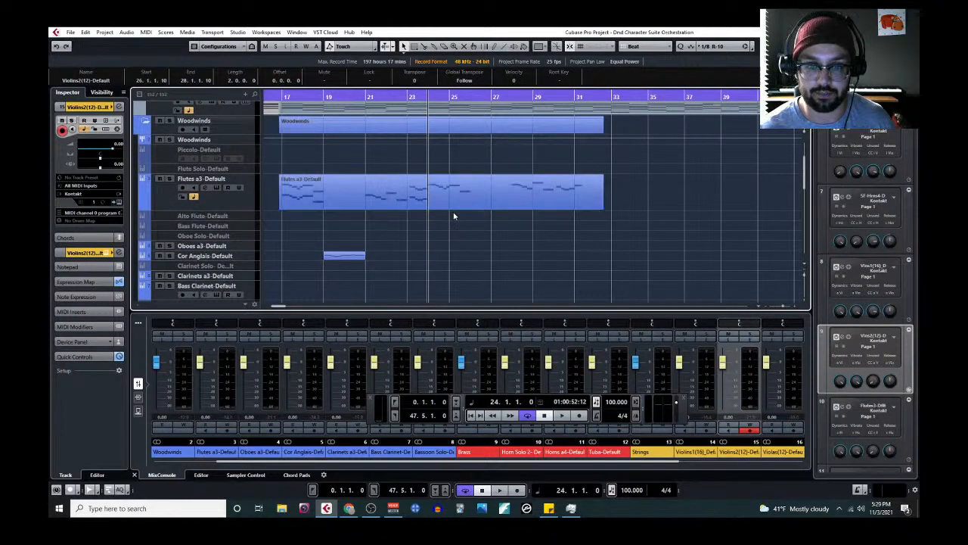
scroll(454, 217, "left", 2)
scroll(507, 218, "down", 2)
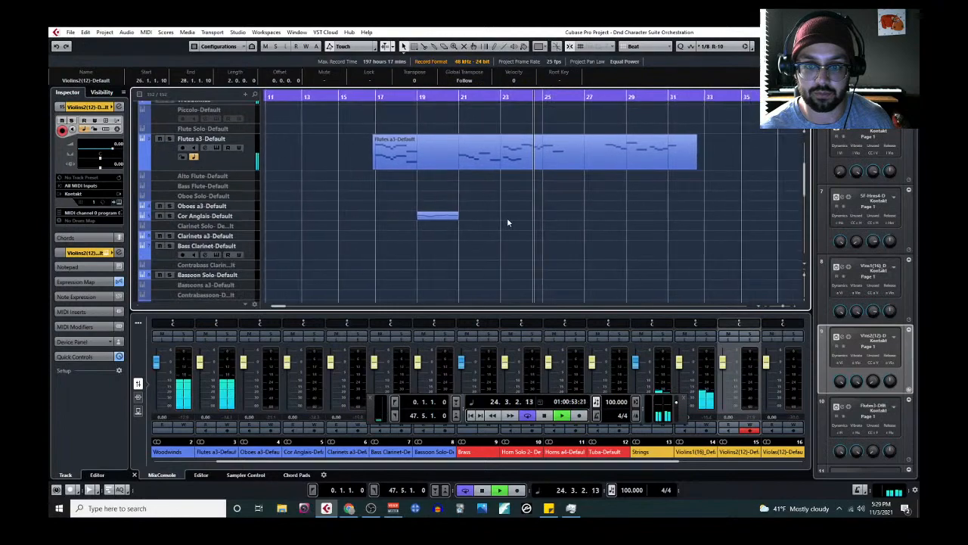
scroll(507, 217, "down", 2)
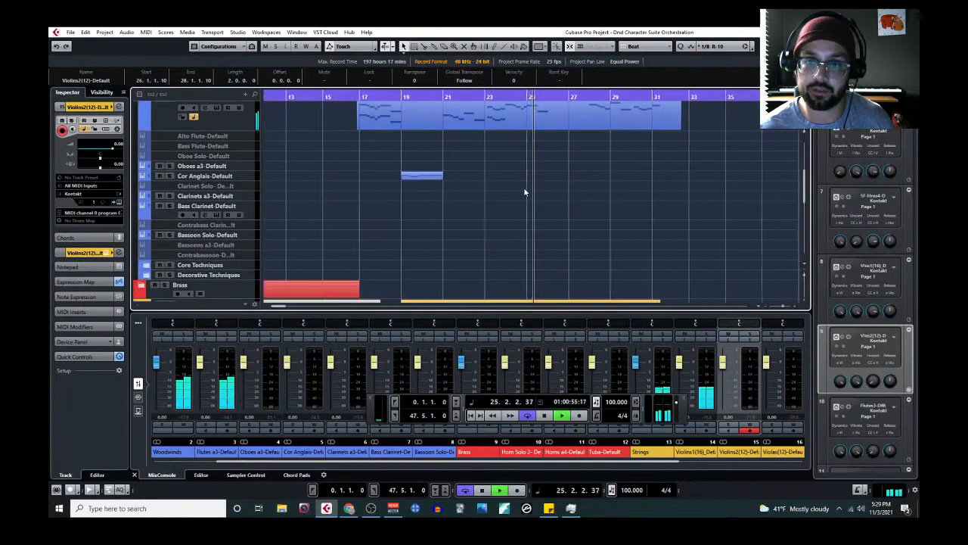
scroll(552, 250, "down", 2)
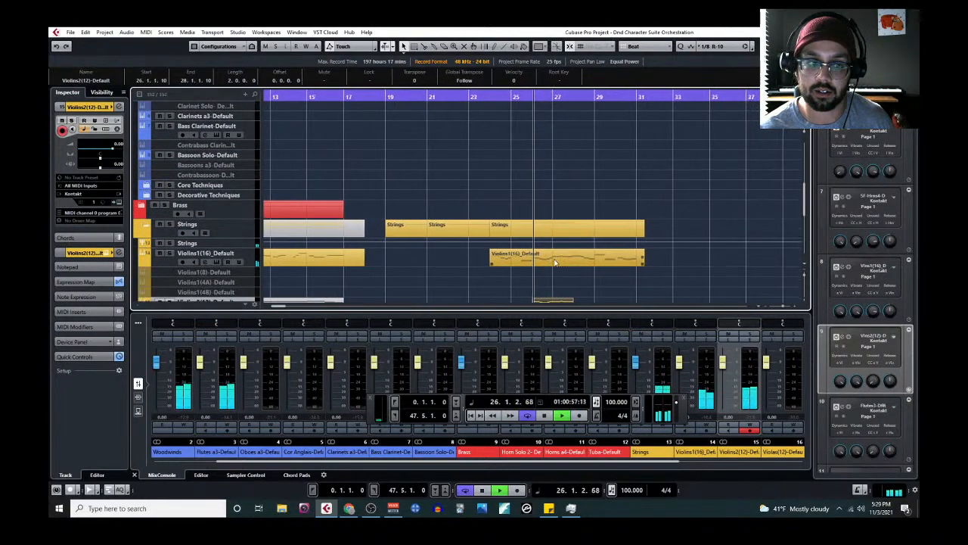
scroll(552, 263, "down", 2)
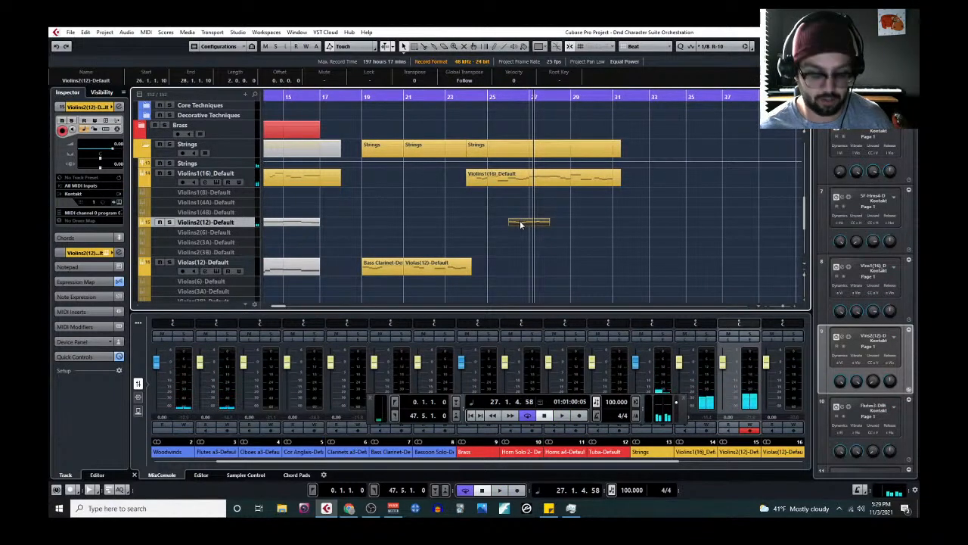
Paste the two-bar Violins2(12) melody part onto the Oboes a3 track at bar 26
left_click(523, 236)
scroll(523, 223, "up", 10)
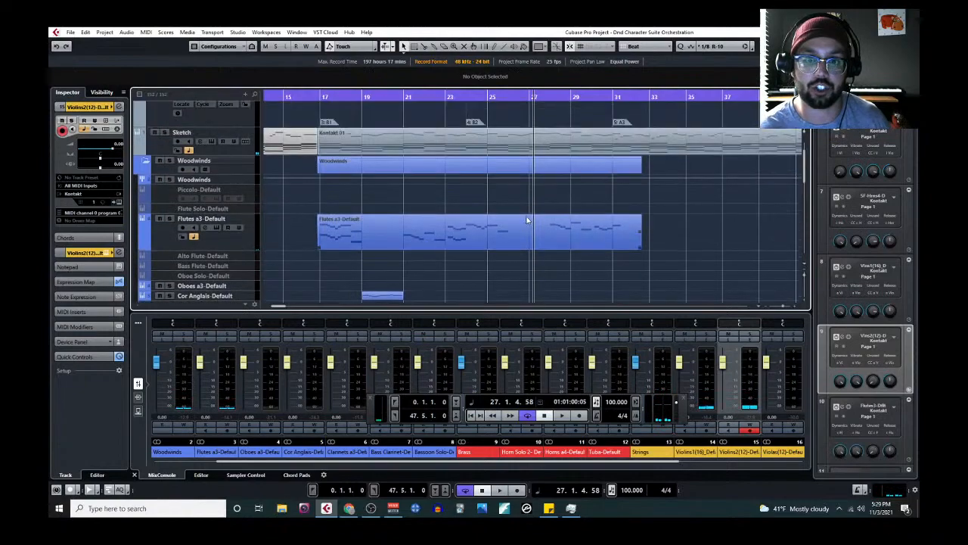
scroll(488, 267, "up", 3, "ctrl")
scroll(495, 243, "down", 3)
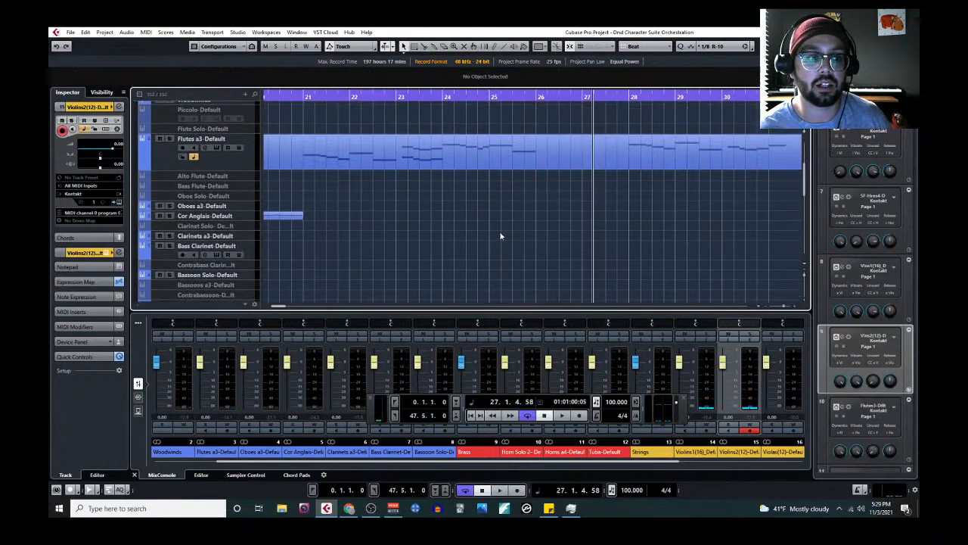
left_click(540, 100)
scroll(465, 224, "down", 2, "ctrl")
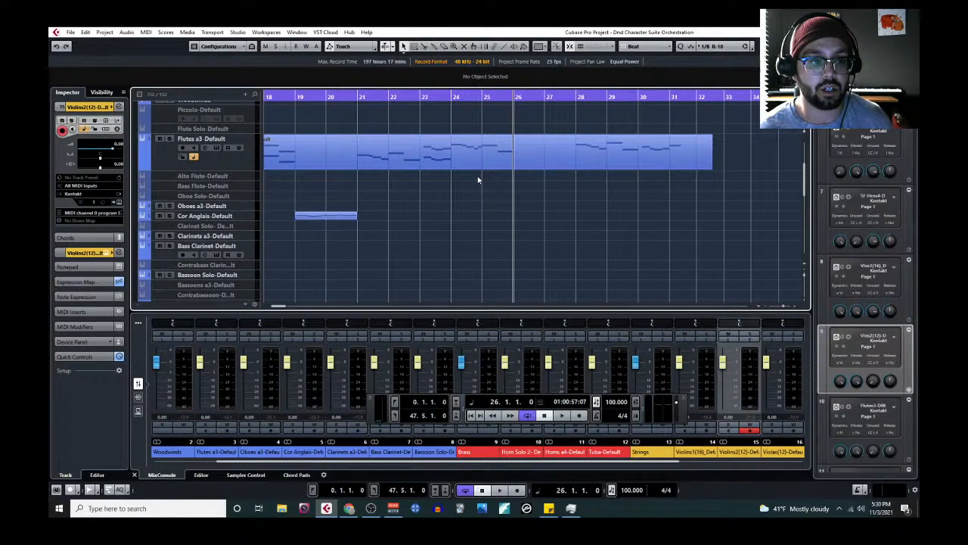
scroll(250, 214, "down", 5)
scroll(249, 214, "up", 5)
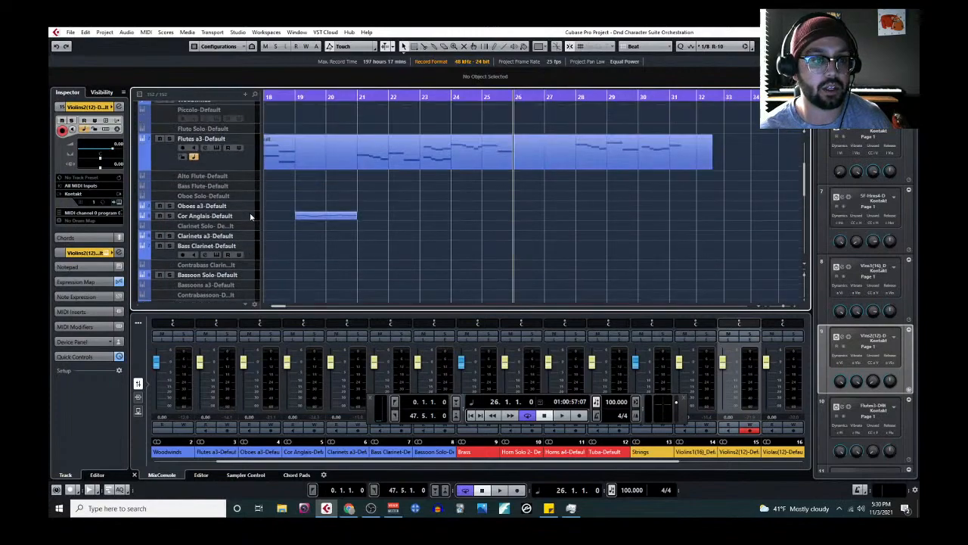
left_click(227, 206)
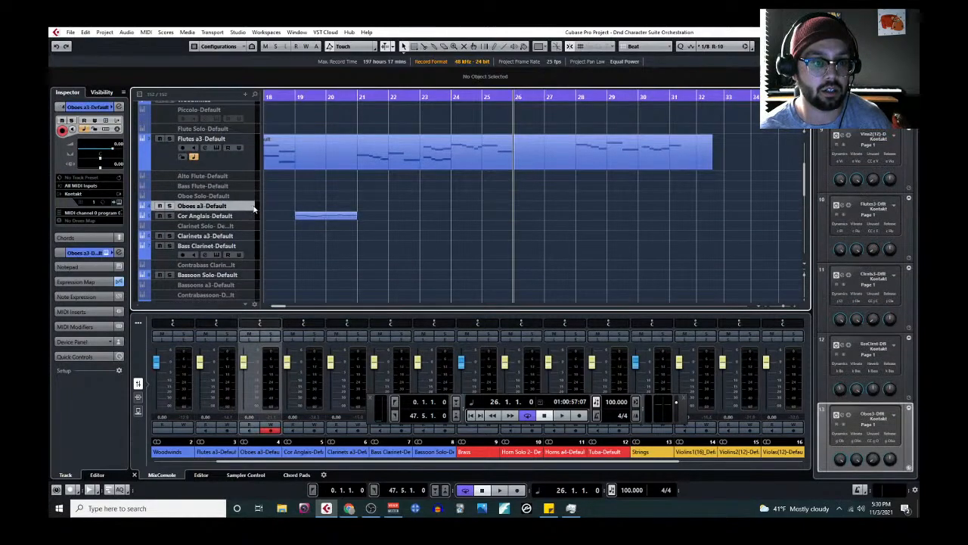
key("ctrl+v")
Open the pasted Oboes a3 part in the Key Editor and listen from bar 26 through bar 31, closing the editor during playback
left_click(150, 34)
left_click(162, 43)
scroll(308, 216, "left", 2)
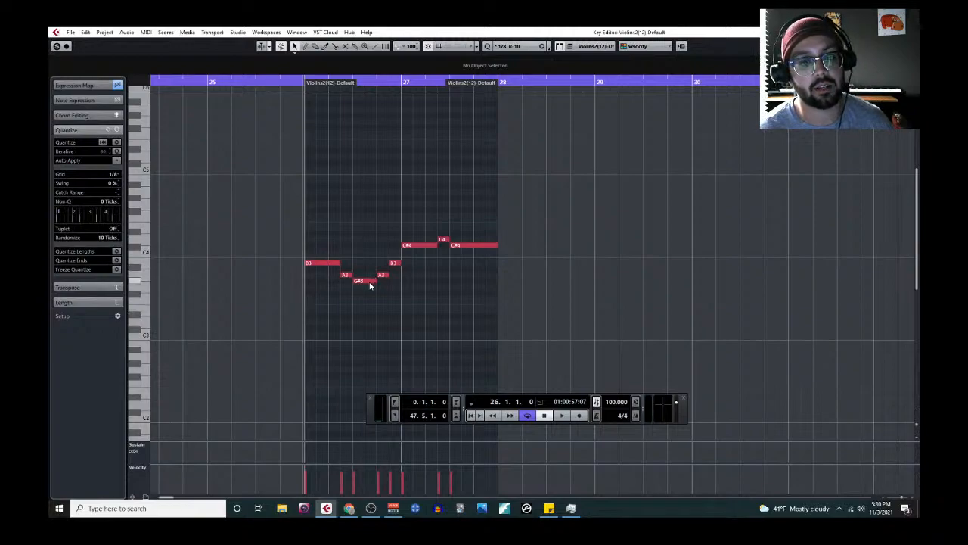
key("space")
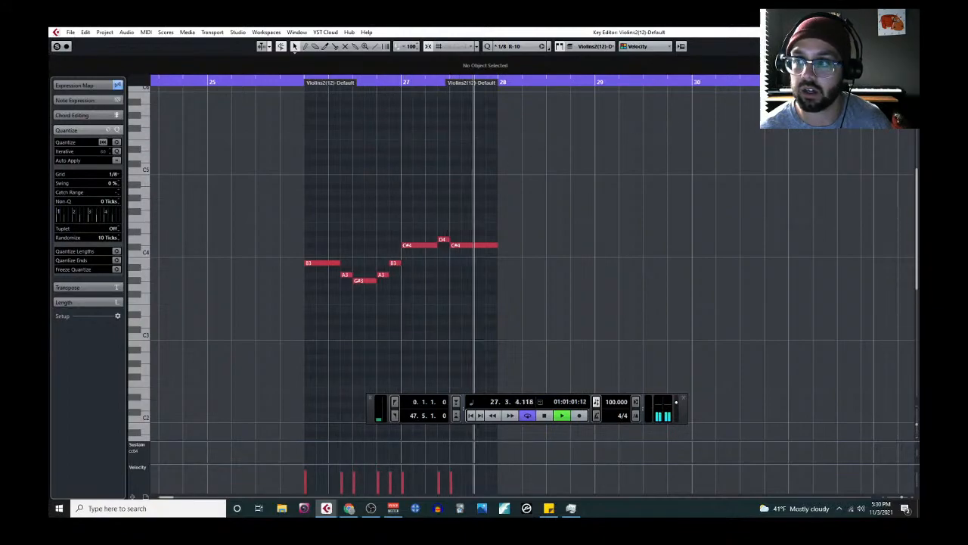
left_click(909, 32)
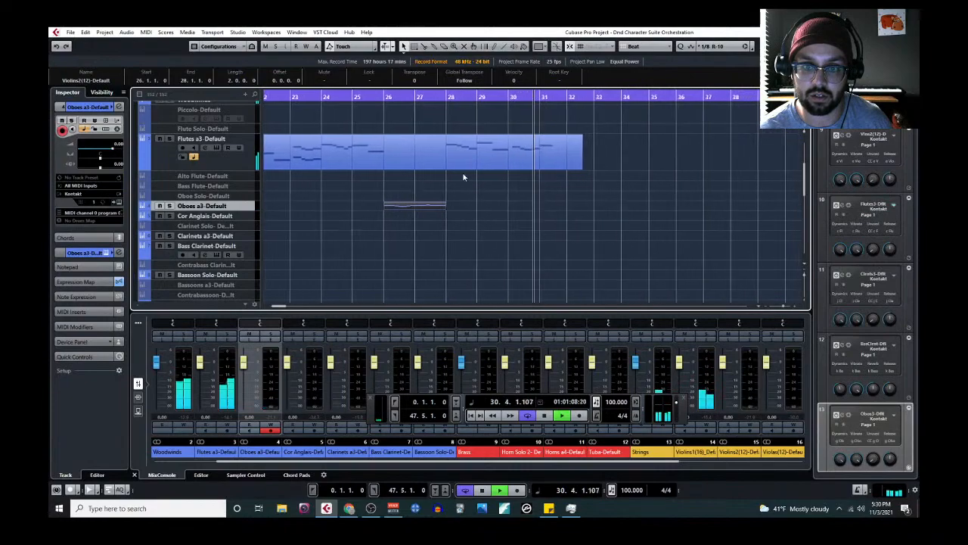
key("g")
key("g")
key("space")
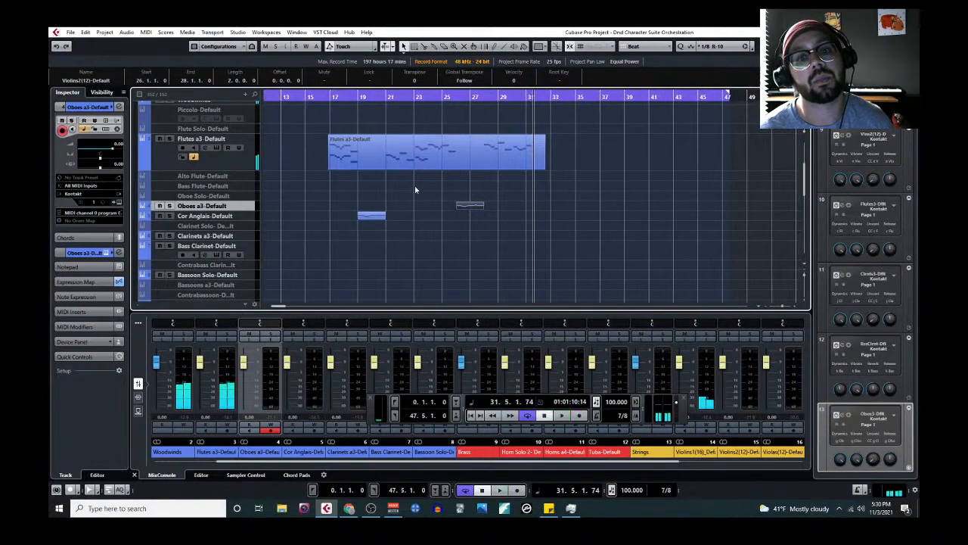
scroll(412, 184, "up", 4)
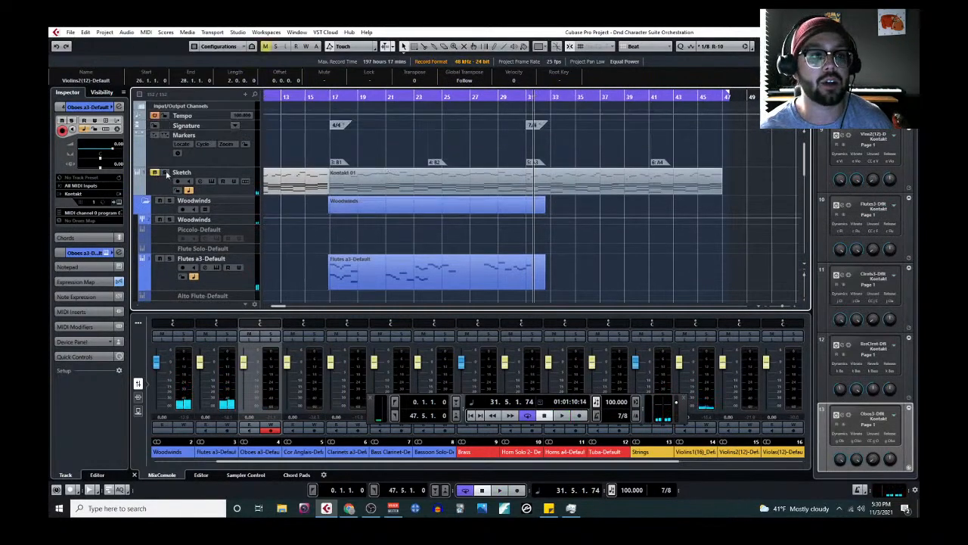
Play the piece from the beginning and review the string and woodwind tracks during playback
scroll(427, 222, "left", 3)
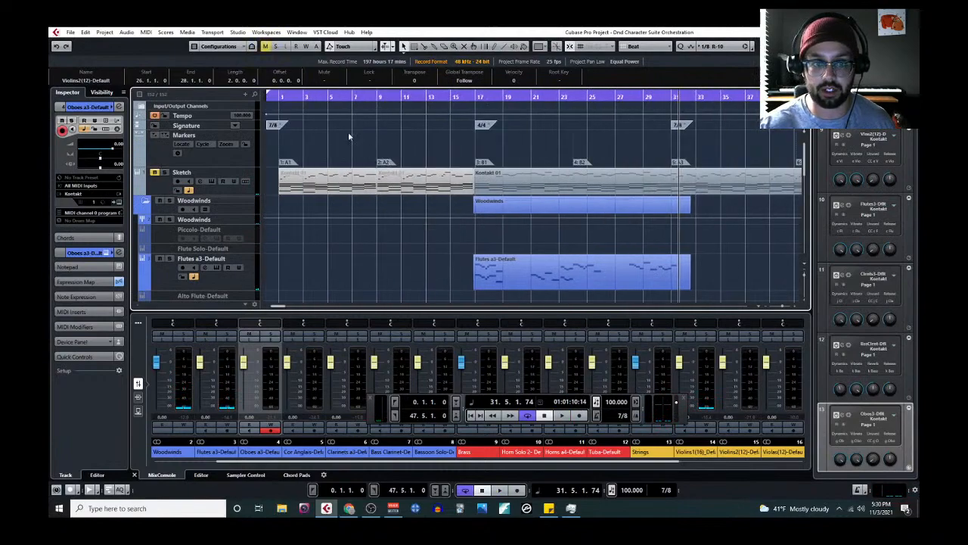
left_click(277, 96)
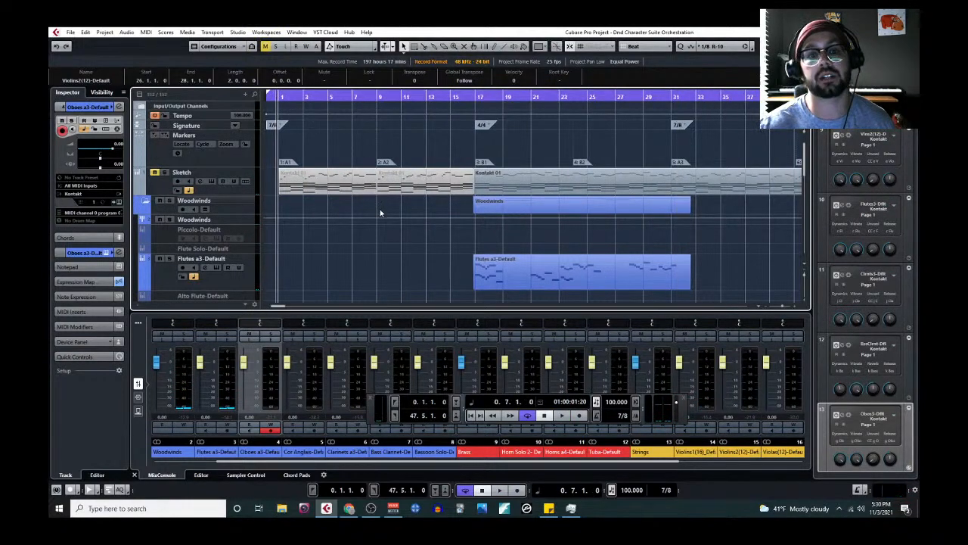
scroll(384, 214, "down", 5)
scroll(543, 233, "down", 4)
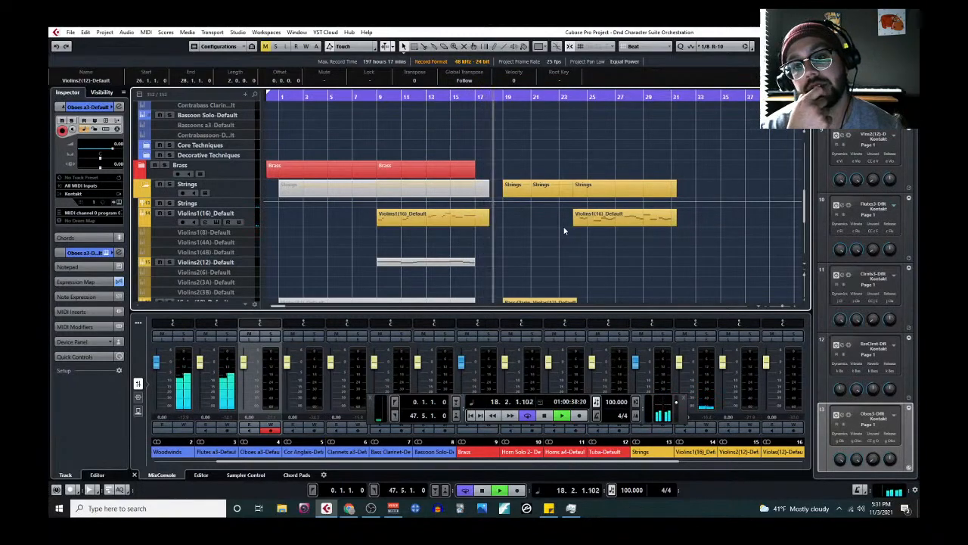
scroll(563, 231, "up", 6)
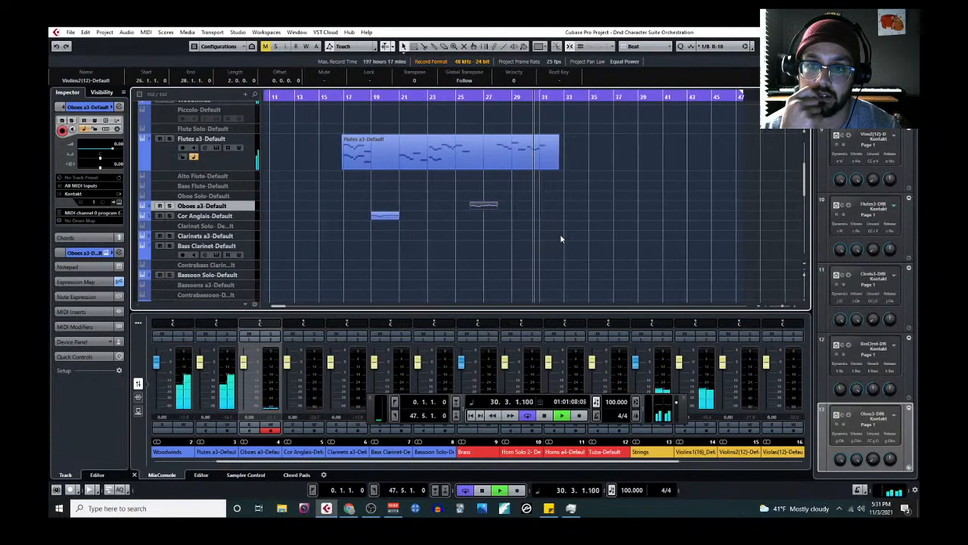
Copy the flute notes spanning bars 28 to 31 in the Flutes a3 part and set the playhead at bar 28
left_click(479, 159)
left_click(146, 32)
left_click(167, 43)
left_click_drag(582, 210, 662, 244)
left_click_drag(495, 113, 856, 268)
left_click(489, 82)
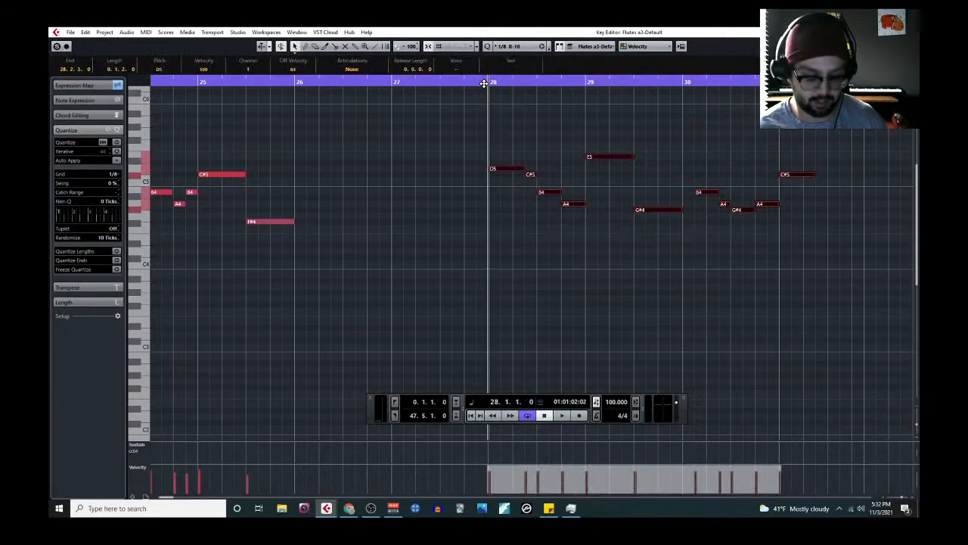
Extend the Oboes a3 part that starts at bar 26 to about bar 32 and paste the copied flute notes at bar 28
left_click(910, 32)
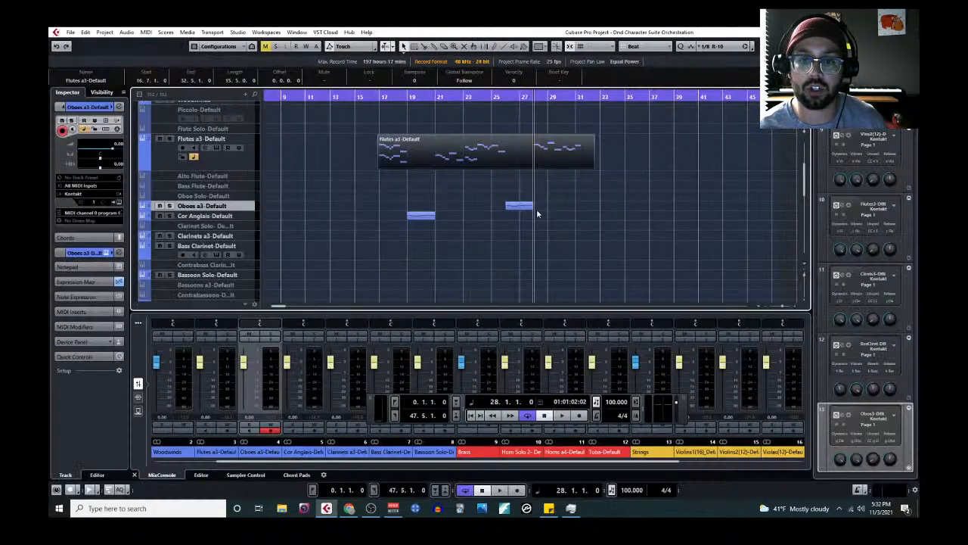
left_click_drag(534, 205, 596, 205)
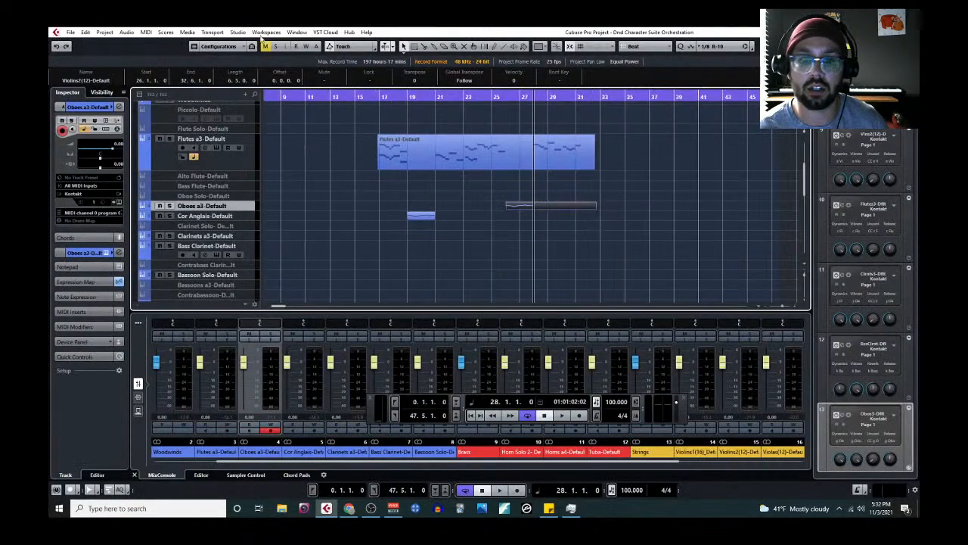
left_click(147, 32)
left_click(165, 40)
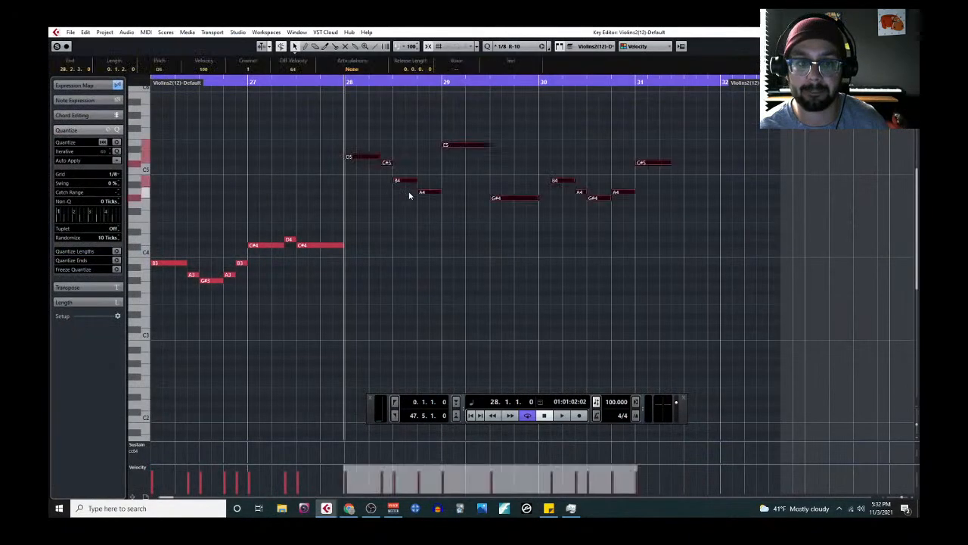
Transpose the pasted oboe notes down one octave and play the oboe line back from bar 26
key("shift+Down")
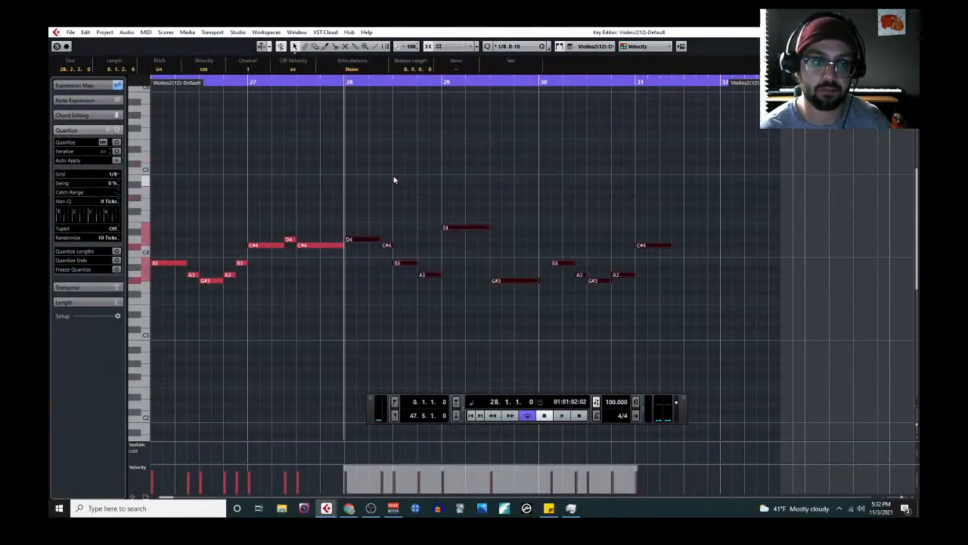
scroll(231, 115, "left", 2)
left_click(225, 84)
key("space")
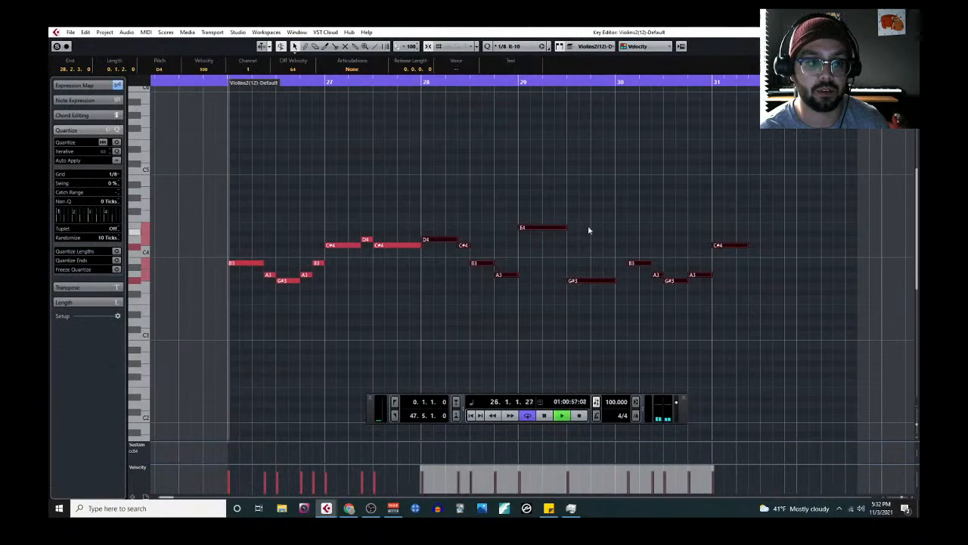
left_click(910, 32)
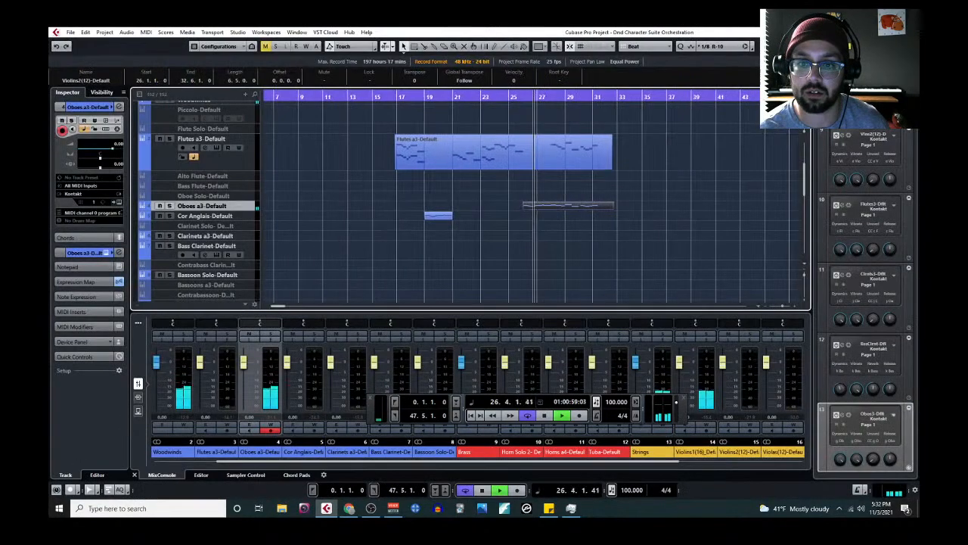
key("g")
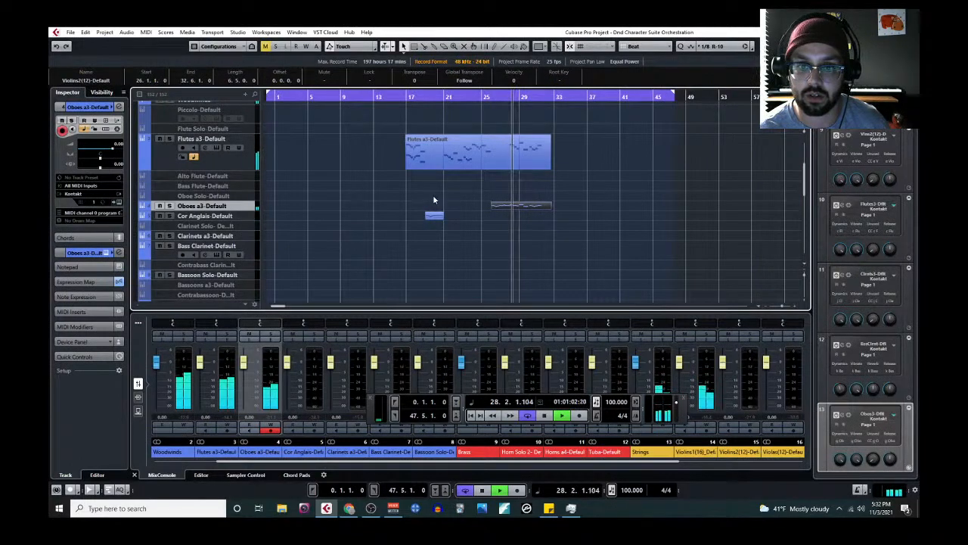
scroll(524, 227, "down", 2)
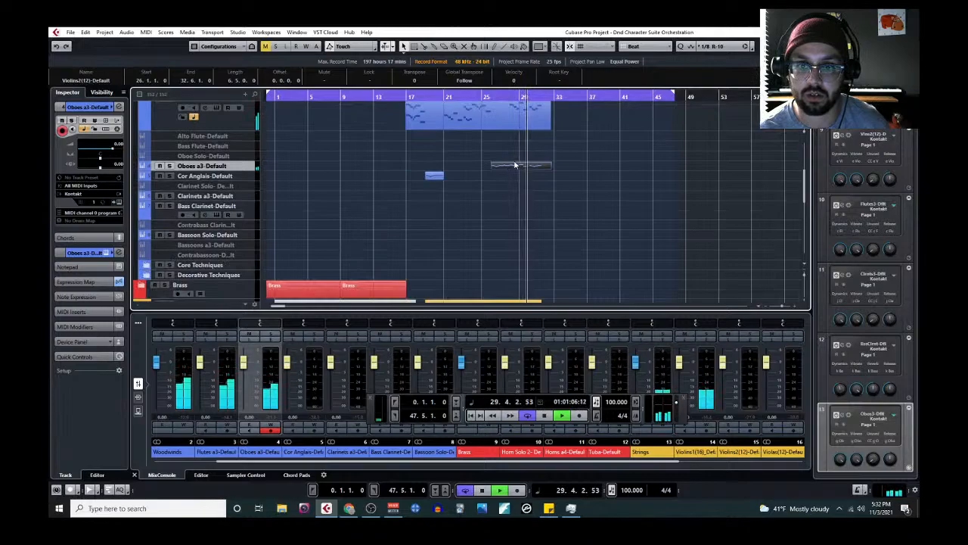
Copy the E5 and G#4 flute notes in bar 29 of the Flutes a3 part and set the playhead at bar 29
left_click(525, 121)
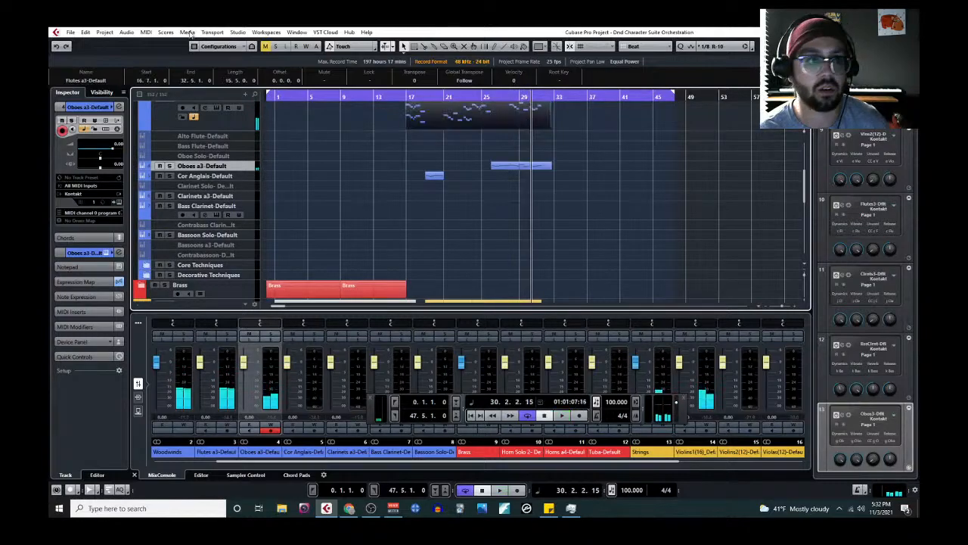
left_click(146, 34)
left_click(162, 42)
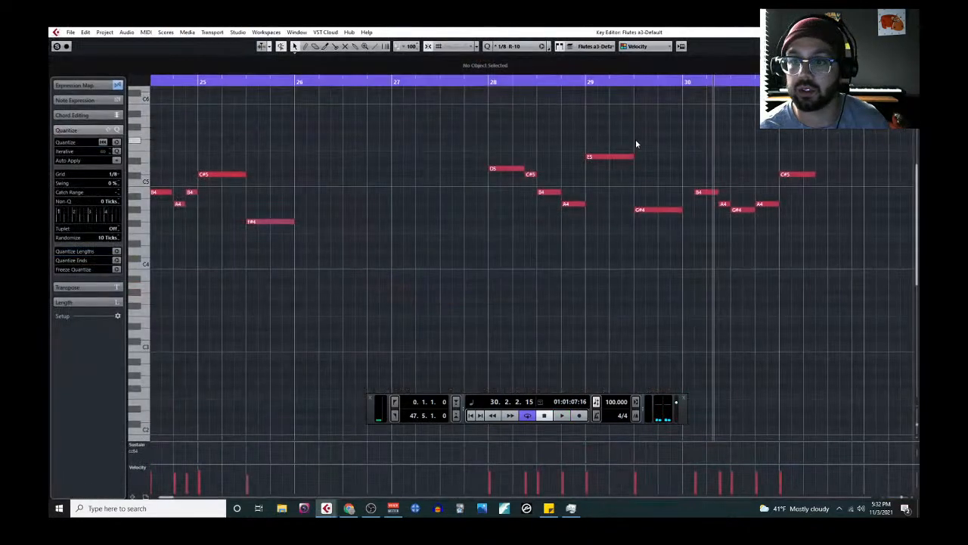
left_click_drag(616, 136, 678, 239)
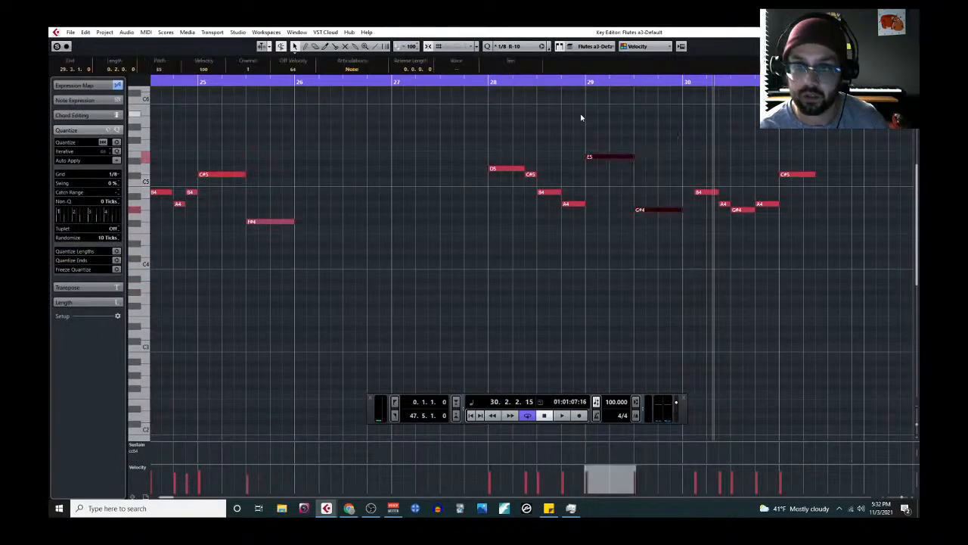
left_click(587, 78)
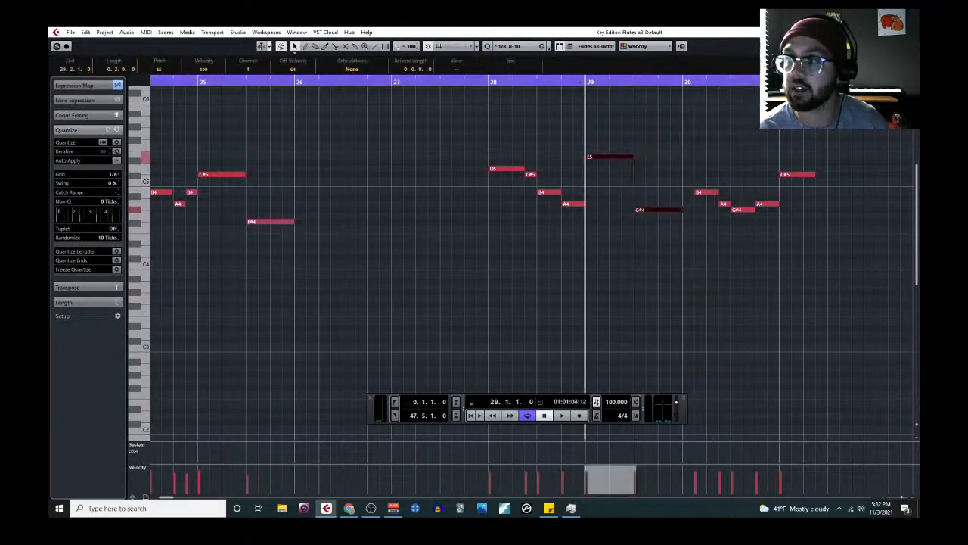
left_click(909, 33)
Examine the flute notes around bar 29 in the Key Editor
scroll(556, 213, "down", 3)
scroll(463, 106, "up", 3)
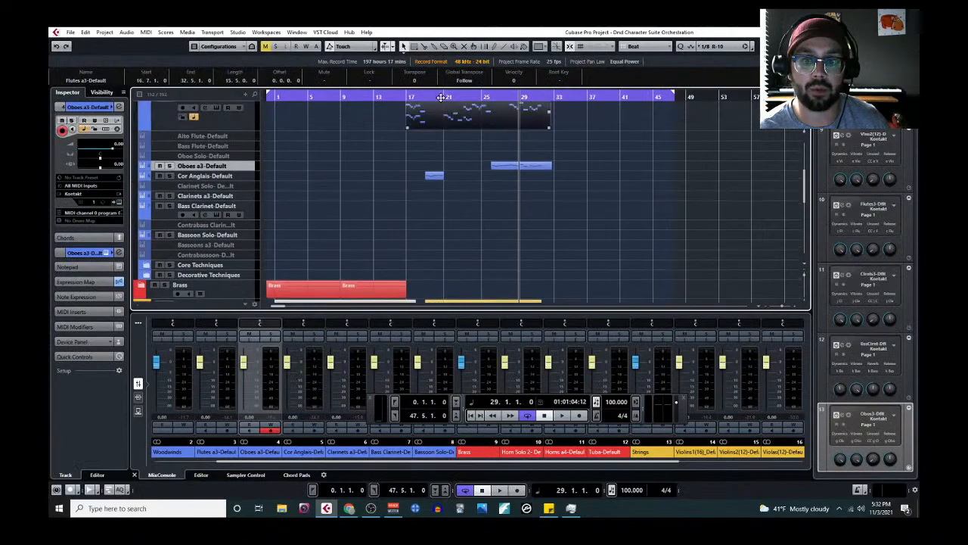
left_click(145, 32)
left_click(163, 41)
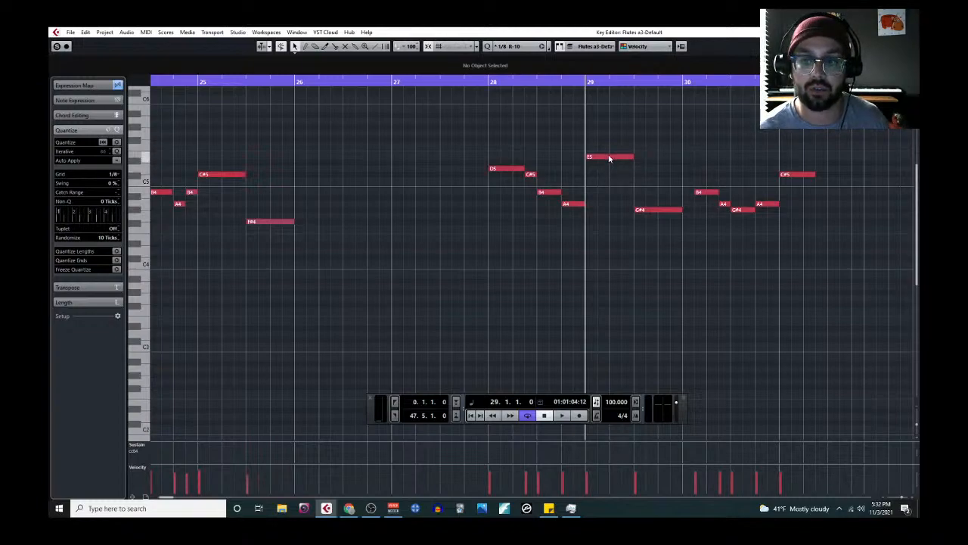
left_click(907, 33)
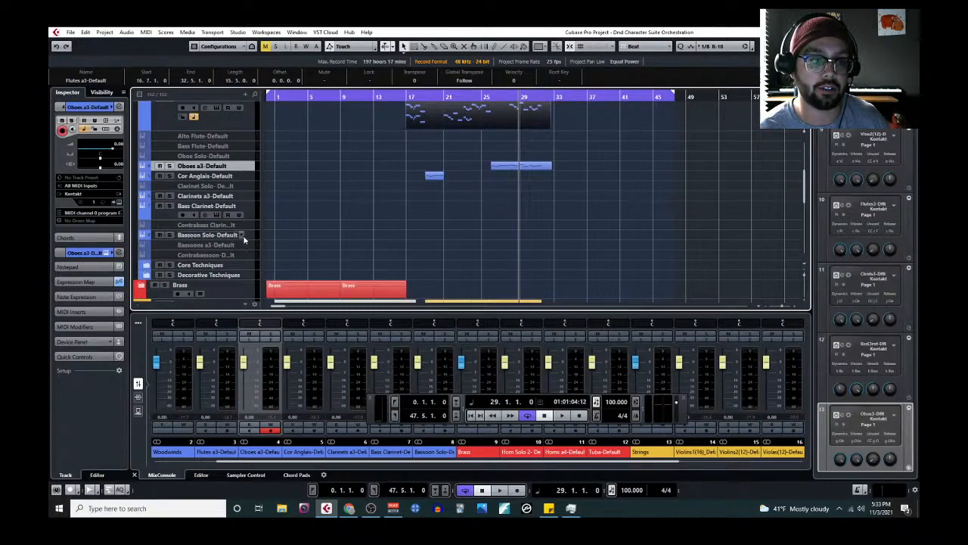
Paste the two copied notes onto the Cor Anglais track at bar 29 and transpose them down one octave
left_click(251, 176)
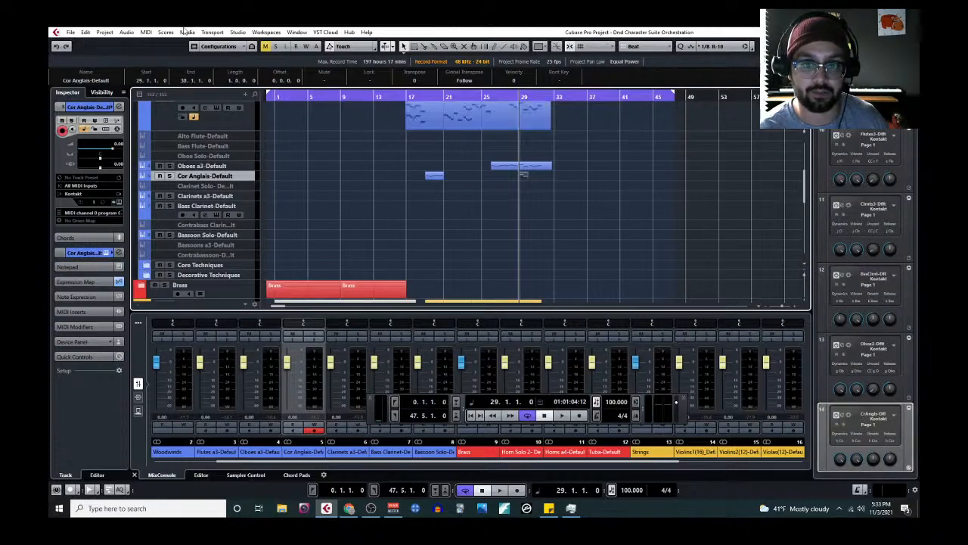
left_click(145, 32)
left_click(172, 46)
left_click_drag(175, 189, 264, 311)
key("shift+Down")
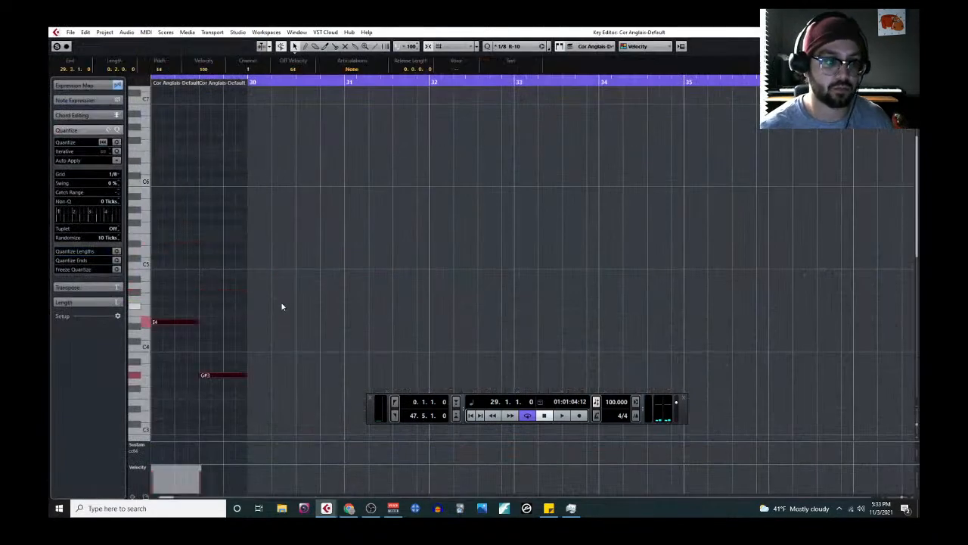
Play back the cor anglais notes in context and transpose them down another octave to E3 and G#2
key("space")
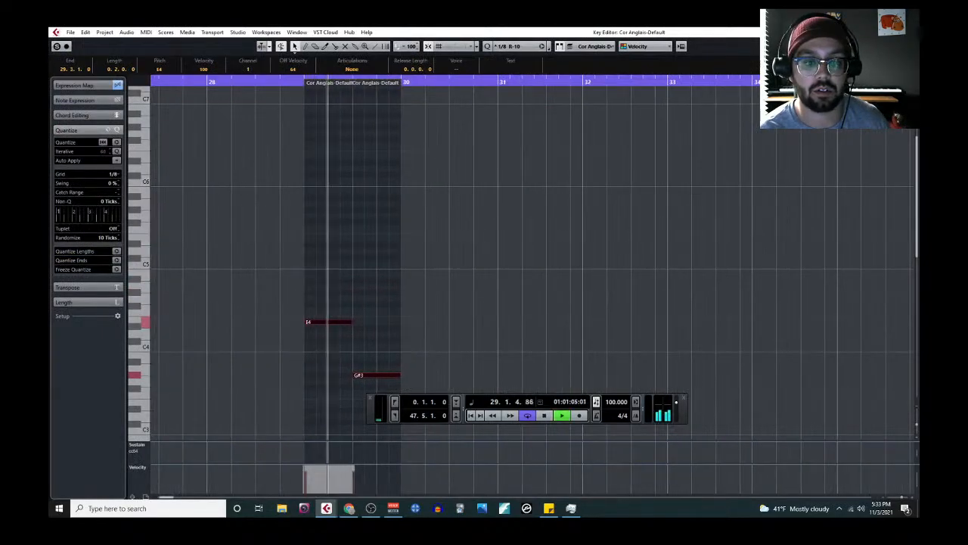
key("Return")
key("space")
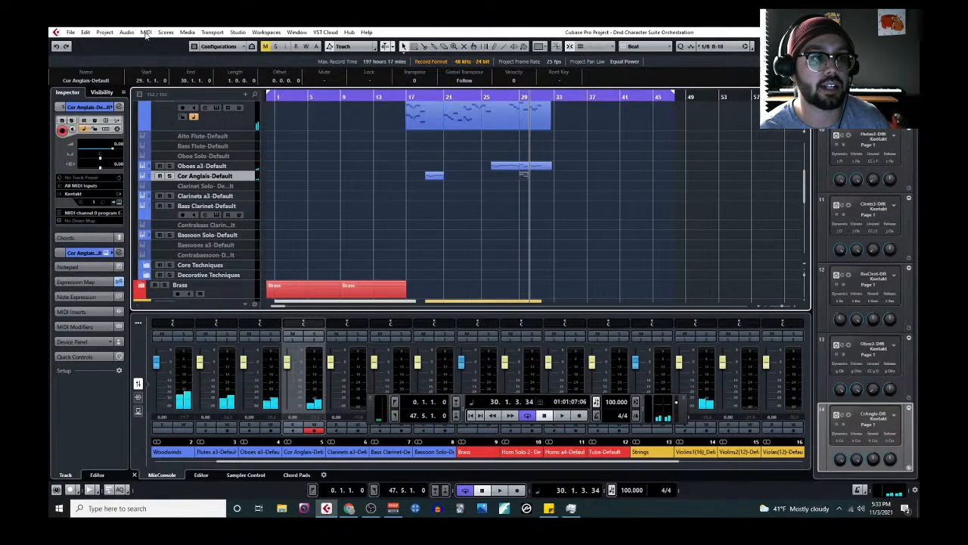
key("Return")
left_click_drag(237, 265, 330, 390)
key("shift+Down")
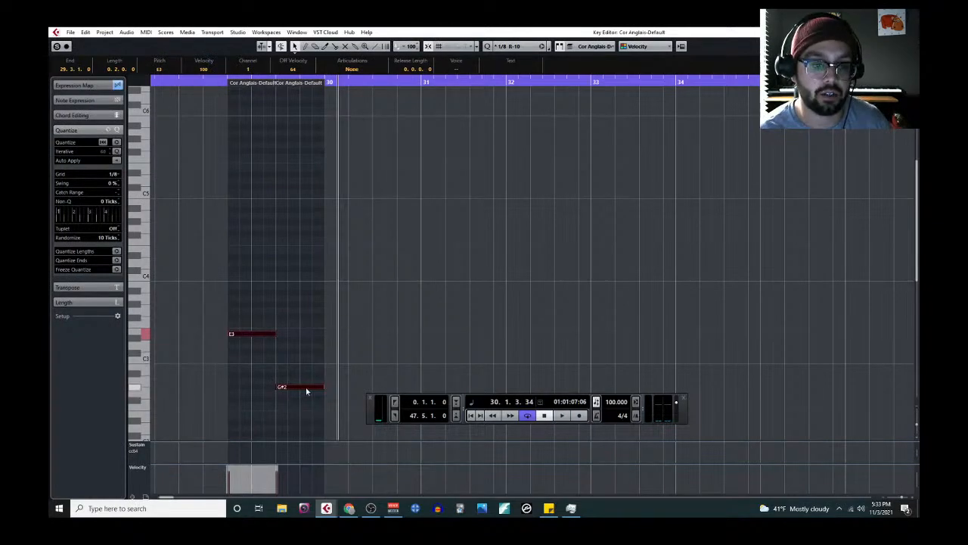
Audition the G#2 and E3 cor anglais notes one at a time
scroll(306, 388, "down", 3)
left_click(294, 318)
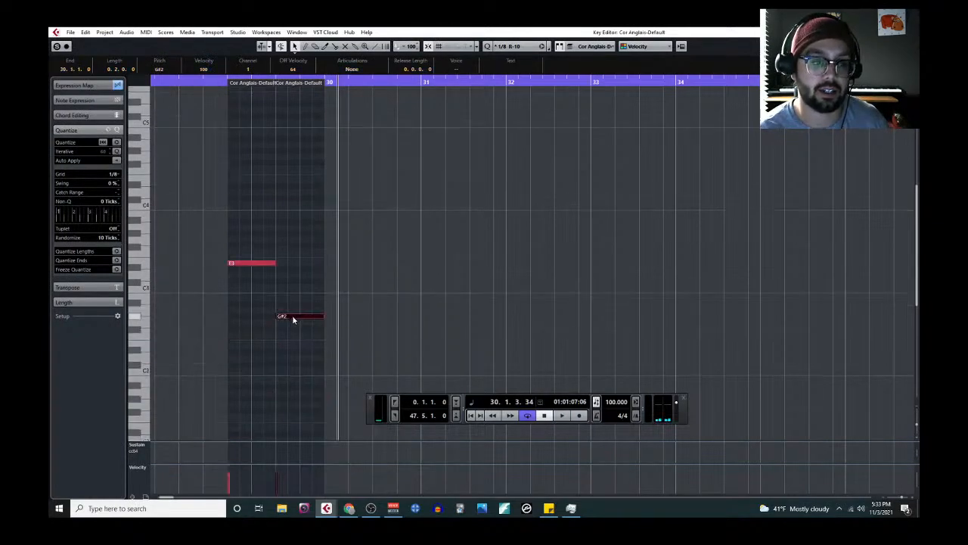
left_click(264, 261)
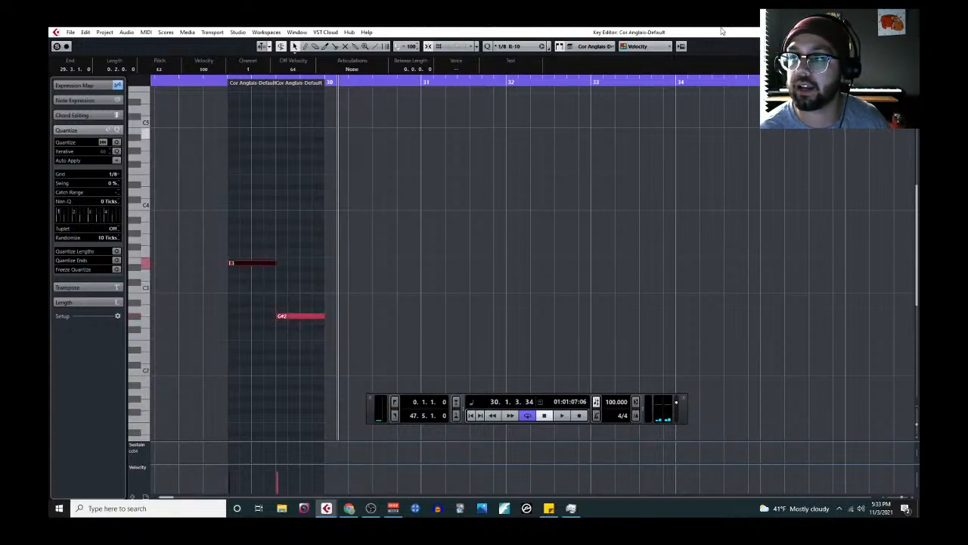
left_click(911, 32)
Move the new two-note part at bar 29 from the Cor Anglais track to the Bassoon Solo track
scroll(513, 200, "down", 2)
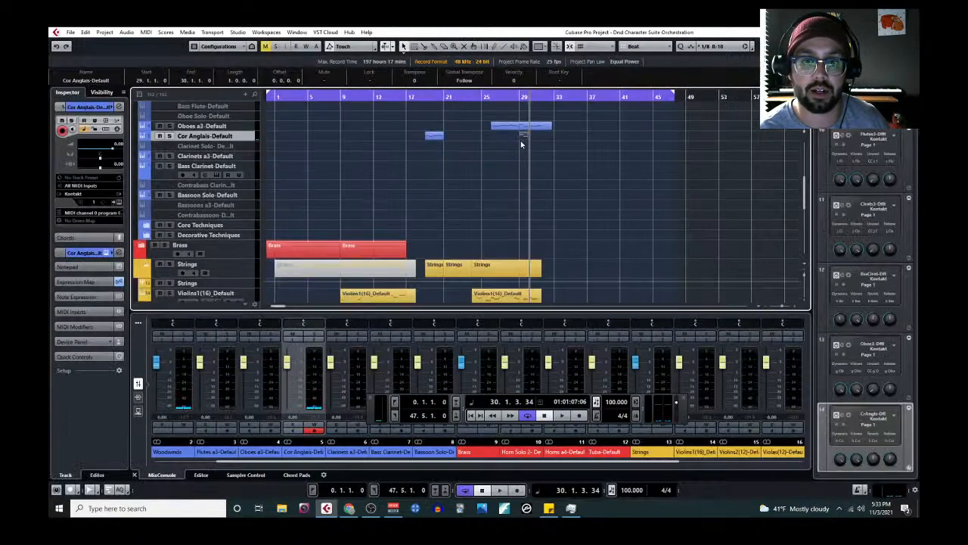
left_click(522, 99)
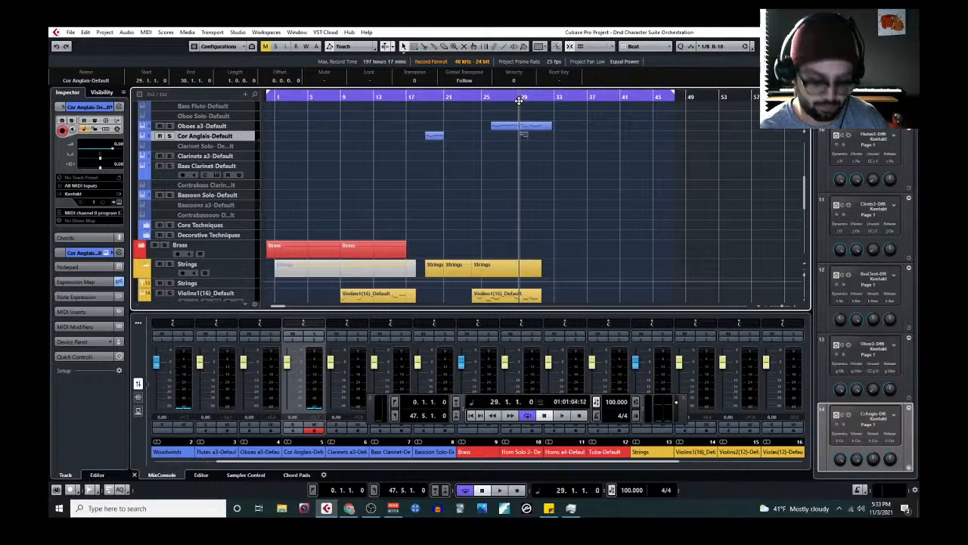
key("h")
key("h")
key("h")
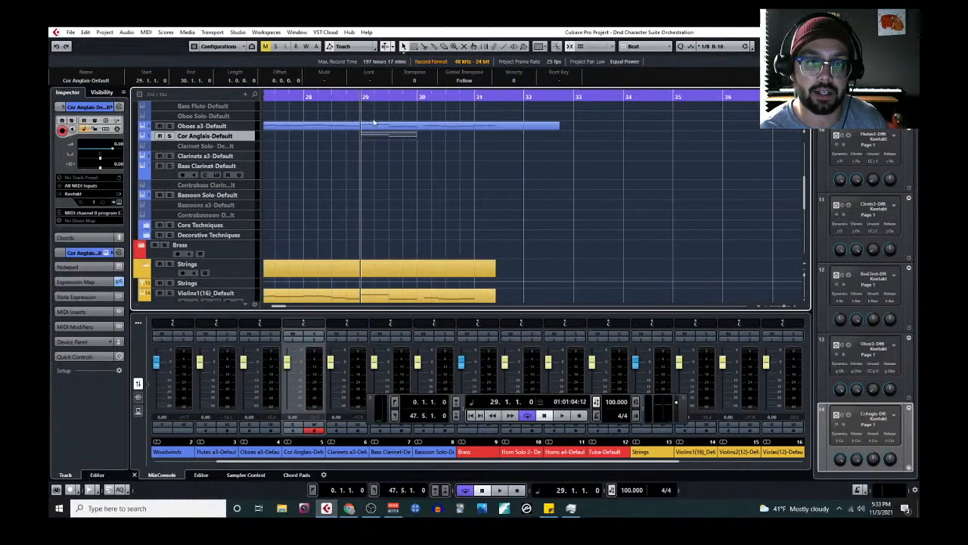
key("Delete")
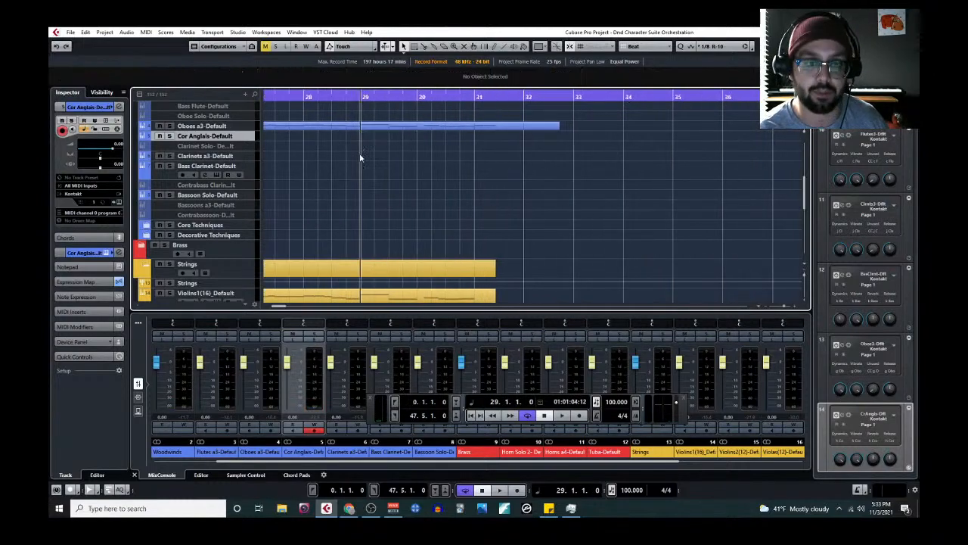
left_click(238, 195)
key("ctrl+v")
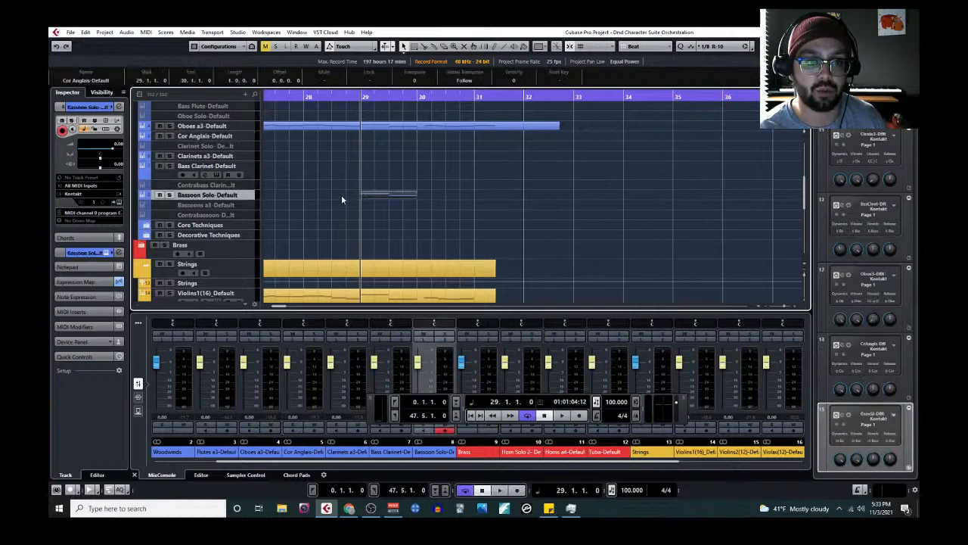
Play back the bassoon part at bar 29 and copy the flute's five notes from 30.1.3 into bar 31, B4 through C#5
key("space")
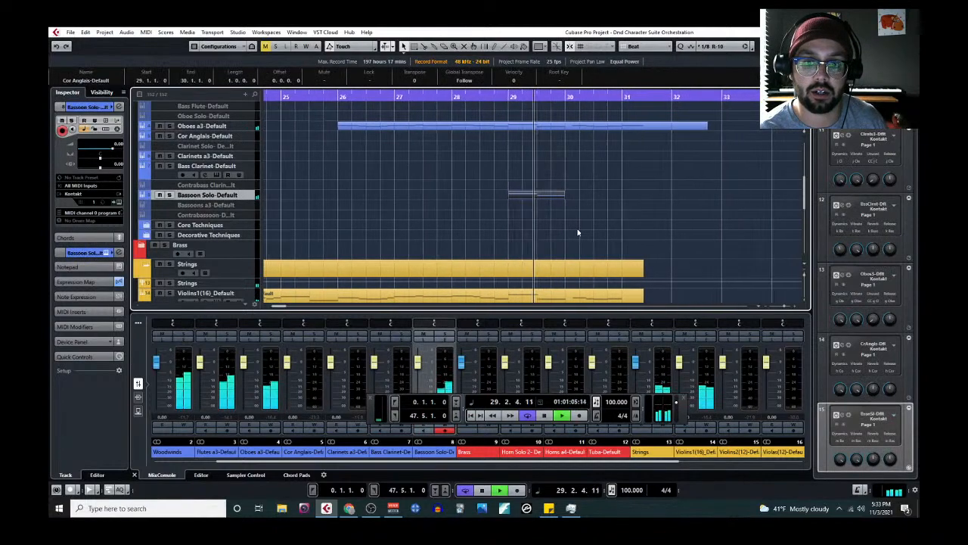
scroll(577, 227, "up", 5)
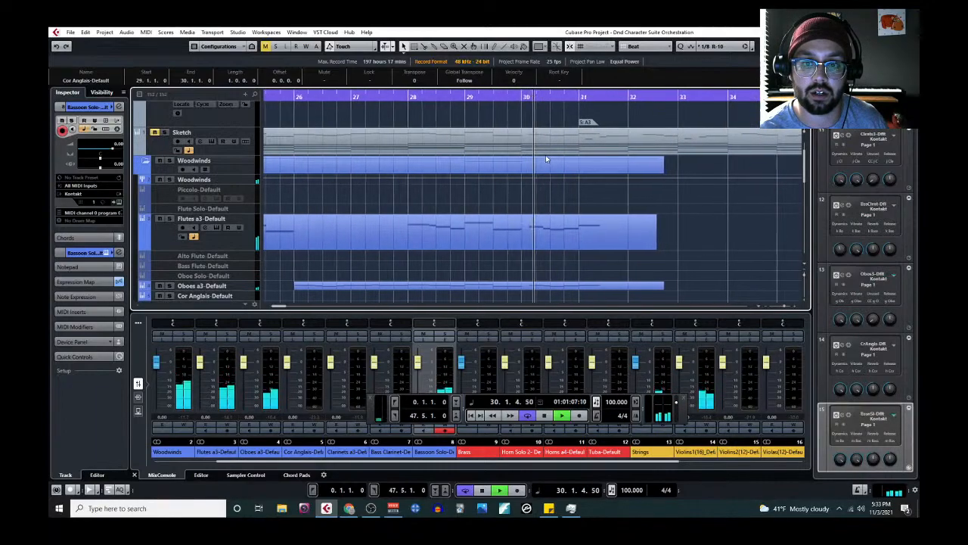
left_click(146, 32)
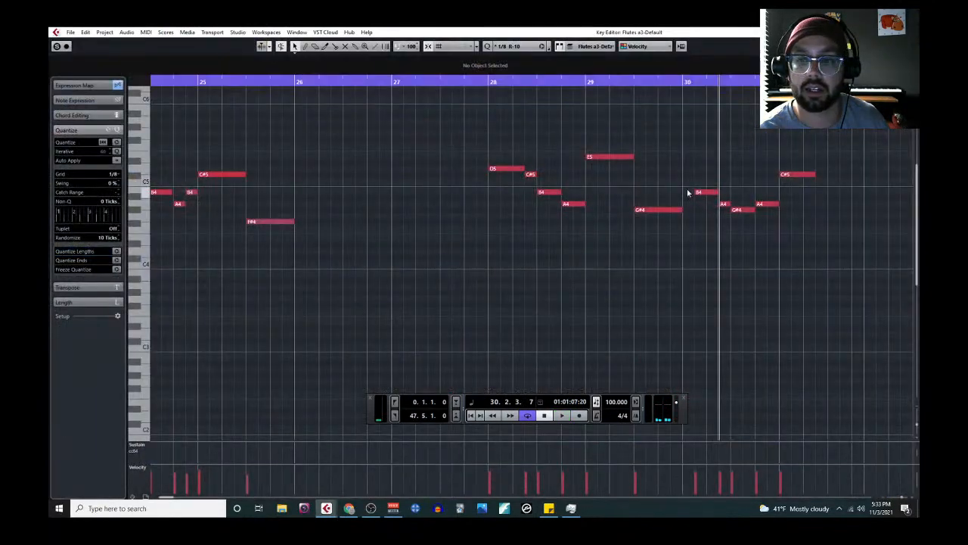
left_click_drag(698, 134, 813, 250)
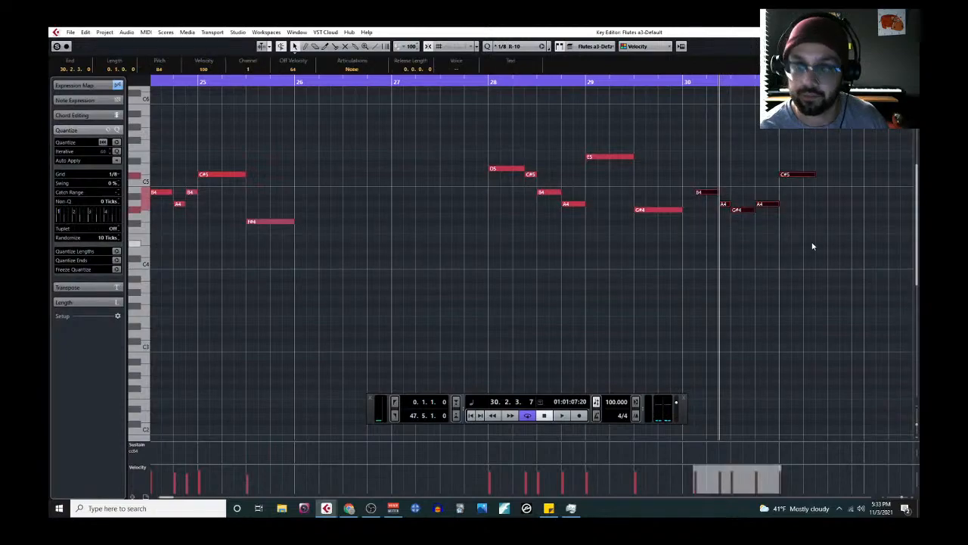
left_click(694, 81)
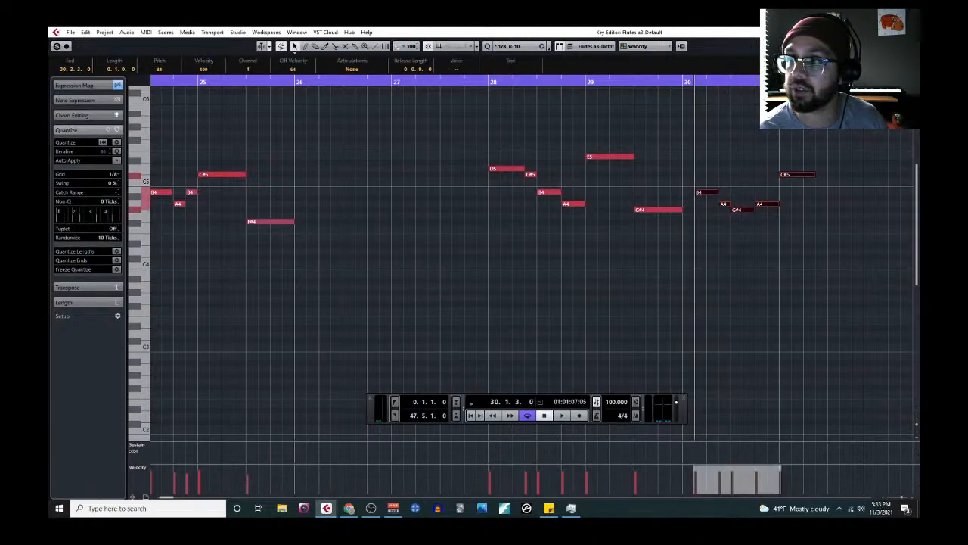
left_click(910, 32)
scroll(545, 254, "down", 4)
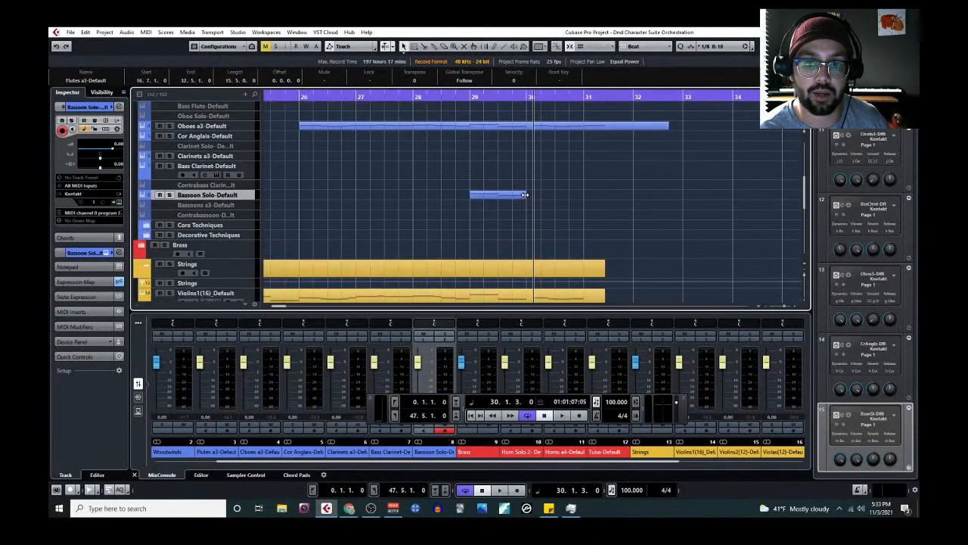
Extend the Bassoon Solo part to 31.4.1 and paste the copied notes at 30.1.3, transposed down two octaves to B2, A2, G#2, A2 and C#3
left_click_drag(525, 197, 605, 198)
left_click(146, 32)
left_click(171, 43)
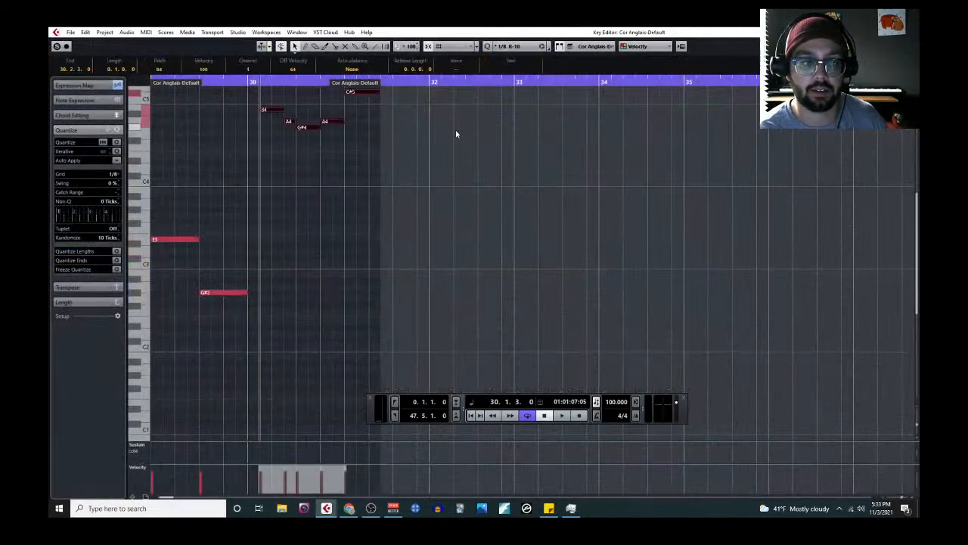
key("shift+Down")
key("shift+Down")
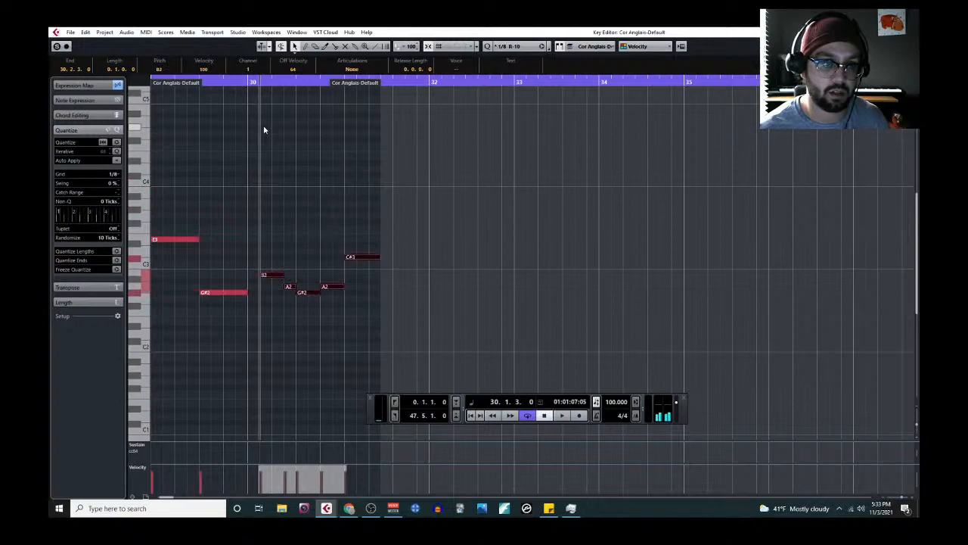
Play back the extended bassoon line through bar 31 with the rest of the arrangement
key("space")
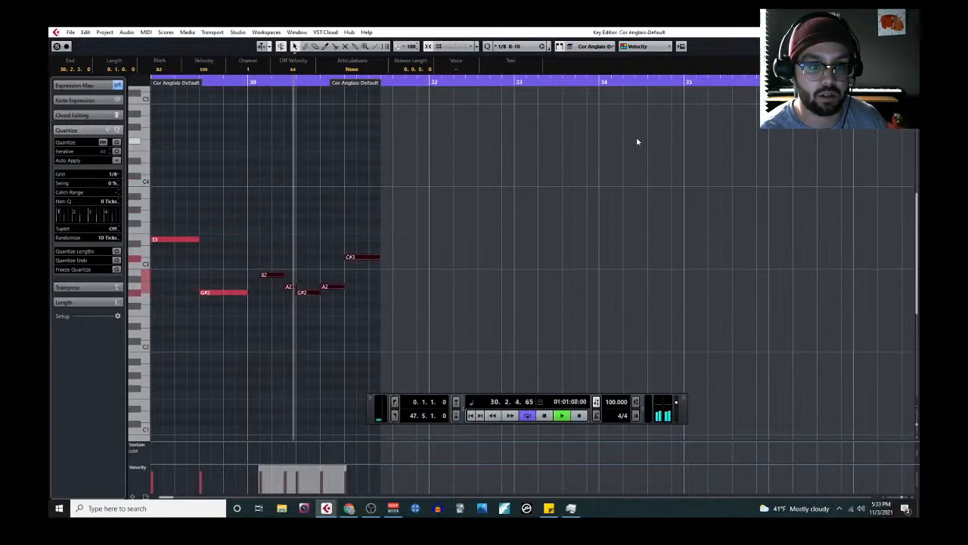
left_click(909, 32)
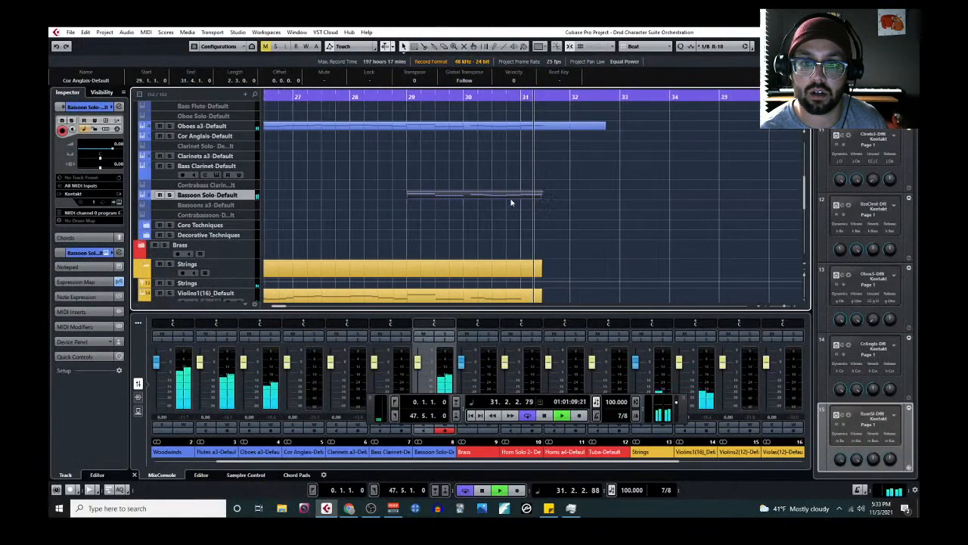
key("space")
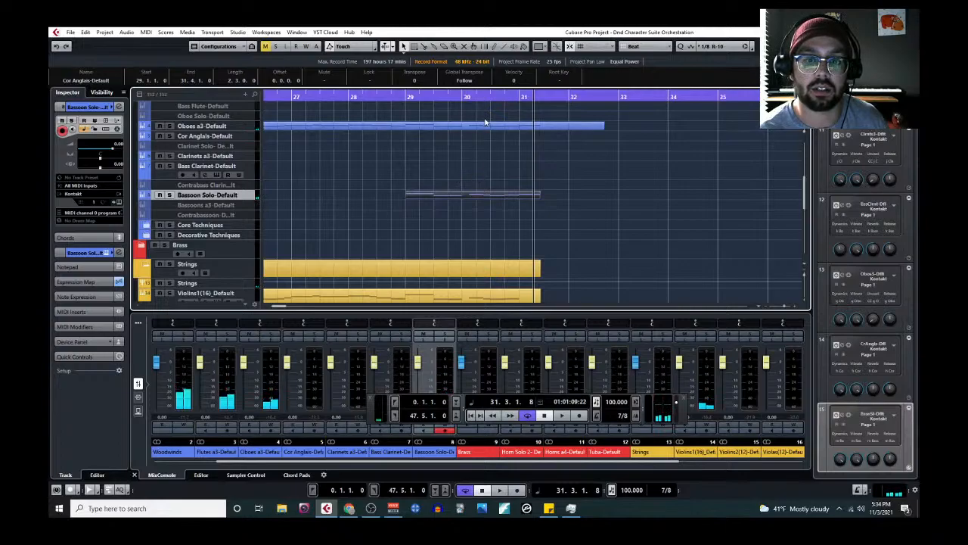
Paste the copied flute notes onto the Violins2(12) track at position 30.1.3
left_click(476, 106)
left_click(146, 33)
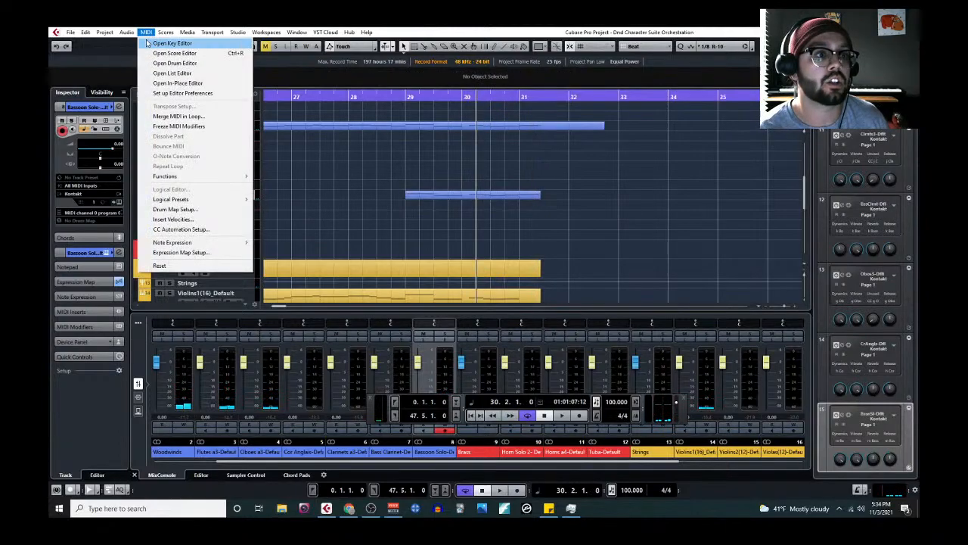
left_click(173, 47)
left_click(260, 80)
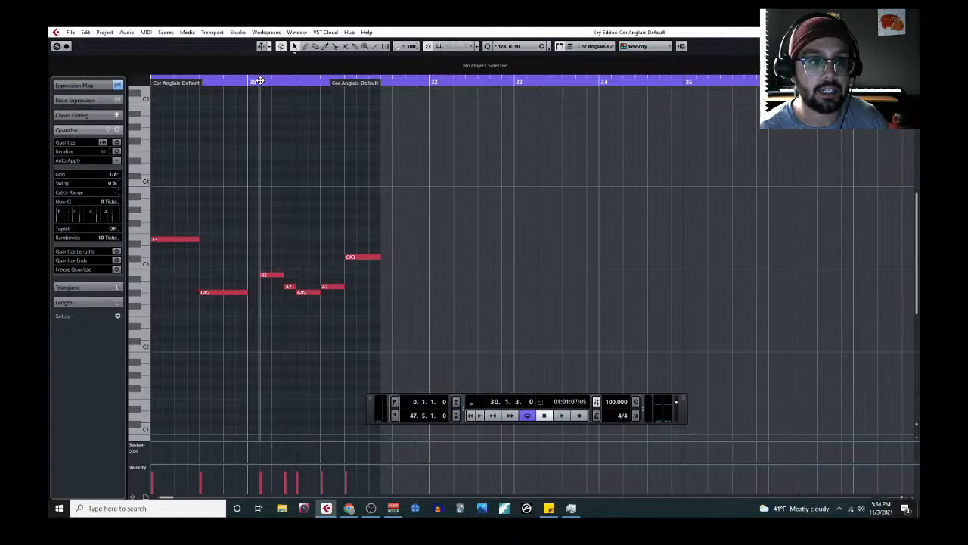
left_click(909, 32)
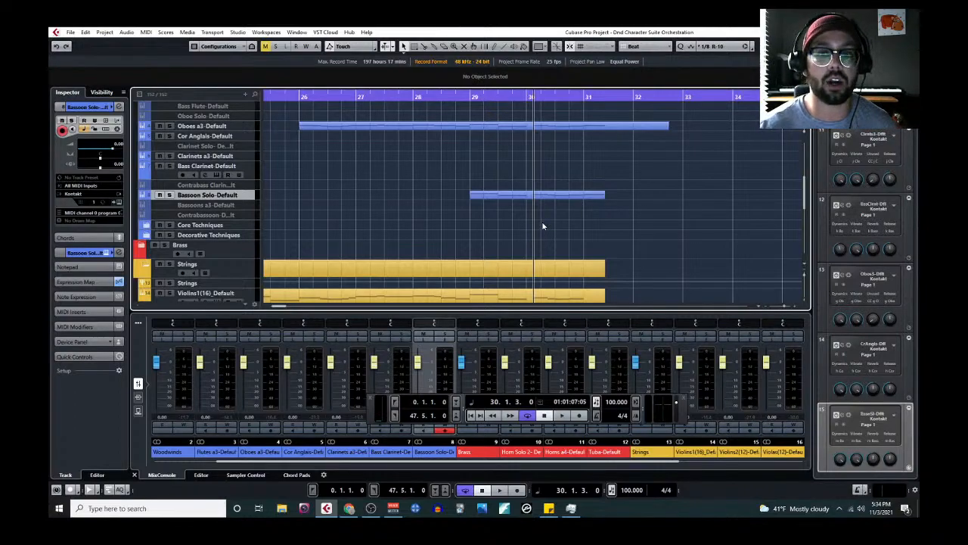
scroll(538, 221, "down", 2)
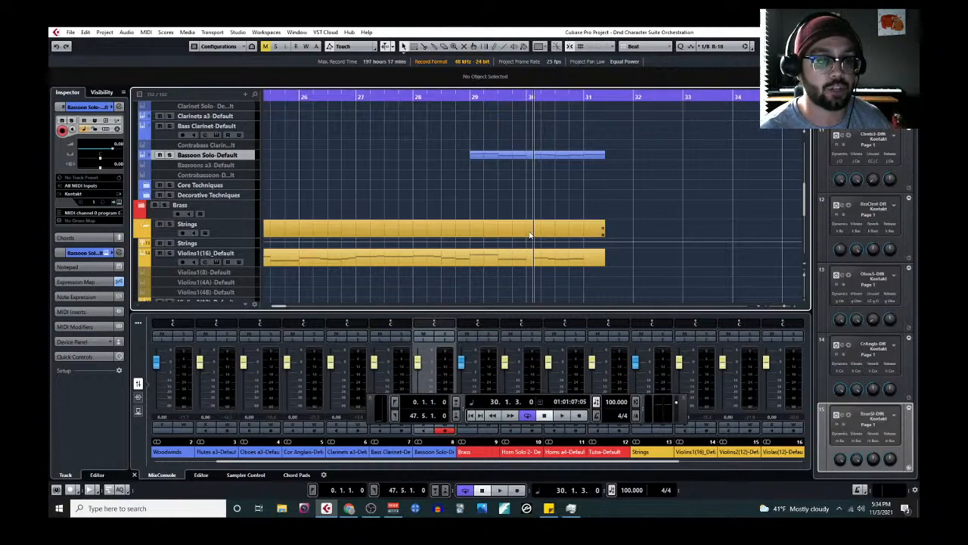
scroll(522, 254, "down", 2)
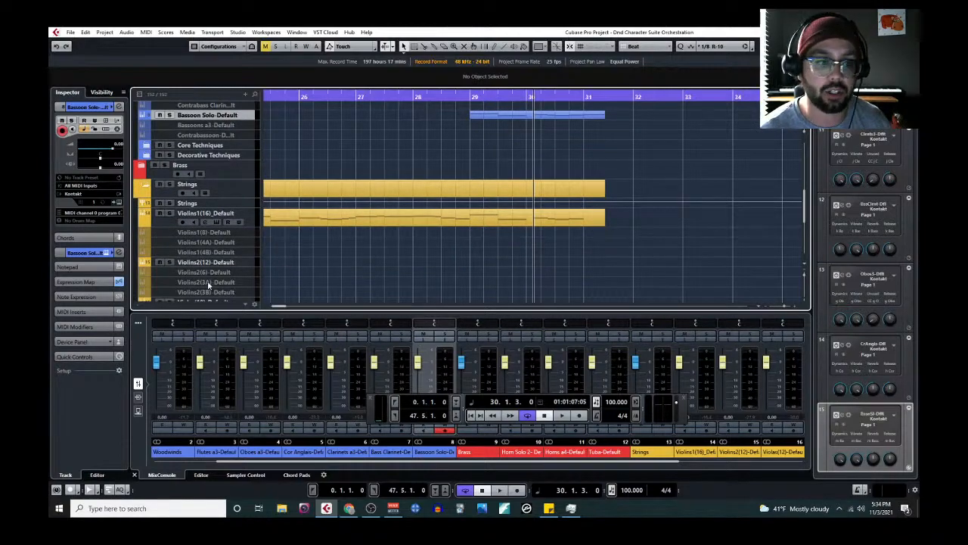
left_click(252, 263)
key("ctrl+v")
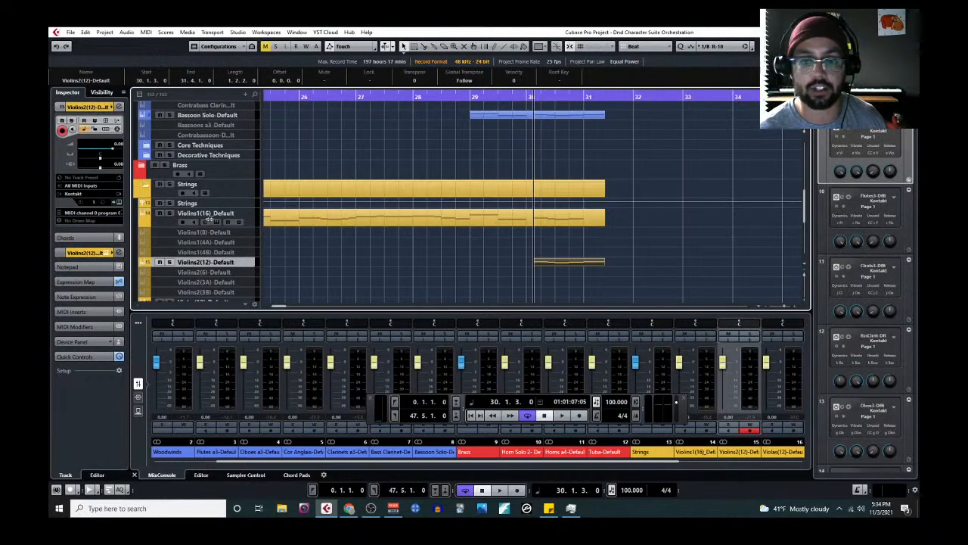
Examine the notes of the new Violins2(12) part and play them back in context
left_click(144, 31)
left_click(163, 51)
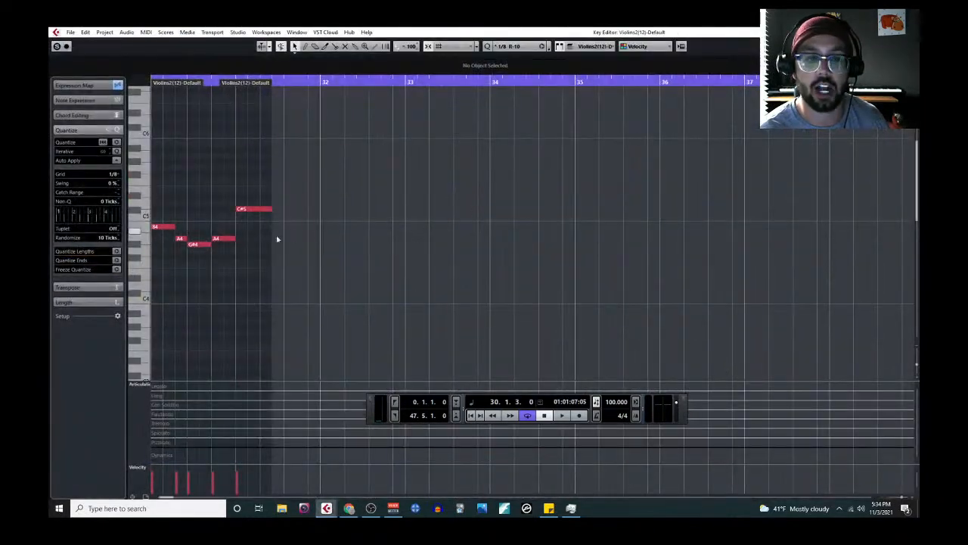
key("space")
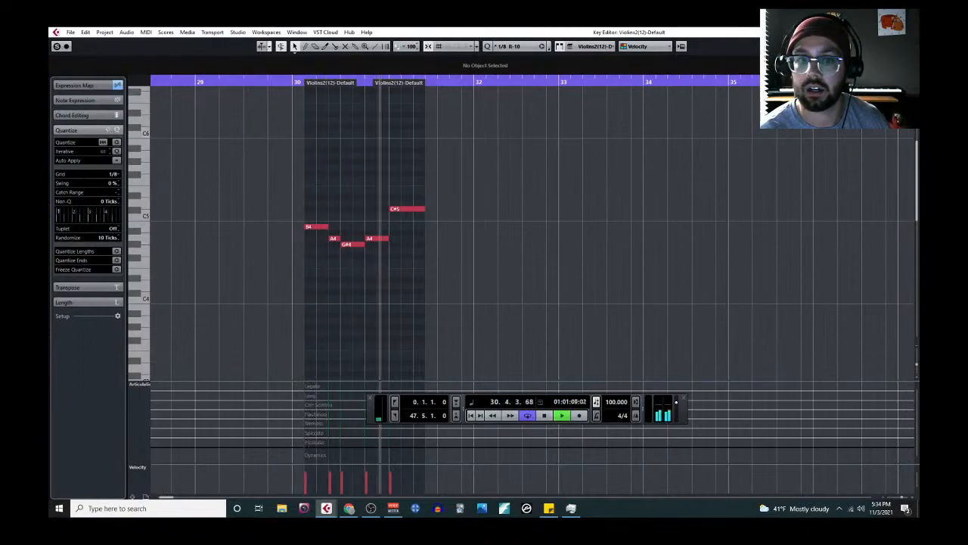
left_click(910, 31)
key("space")
Collapse the Strings and Woodwinds folder tracks
scroll(447, 200, "down", 3)
scroll(404, 201, "up", 3)
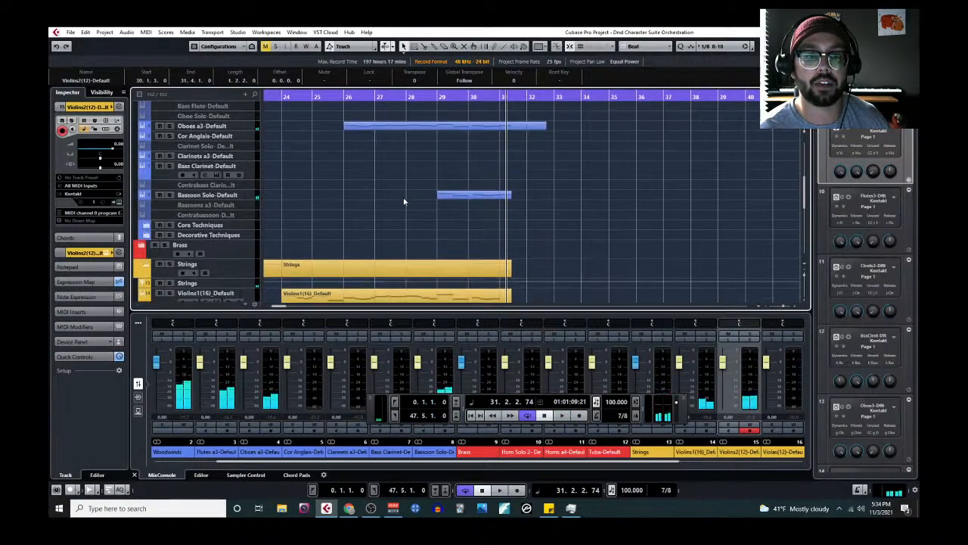
left_click(147, 265)
scroll(151, 257, "up", 3)
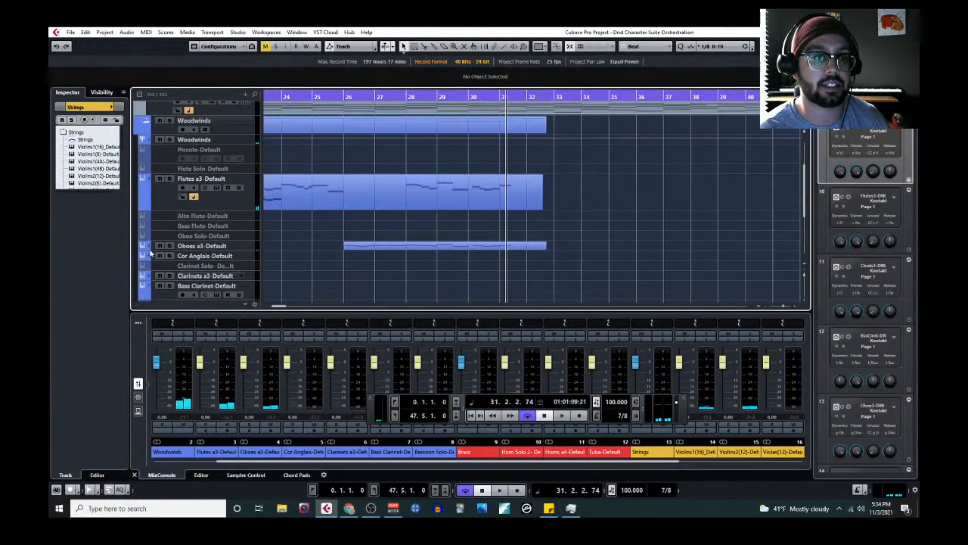
left_click(142, 121)
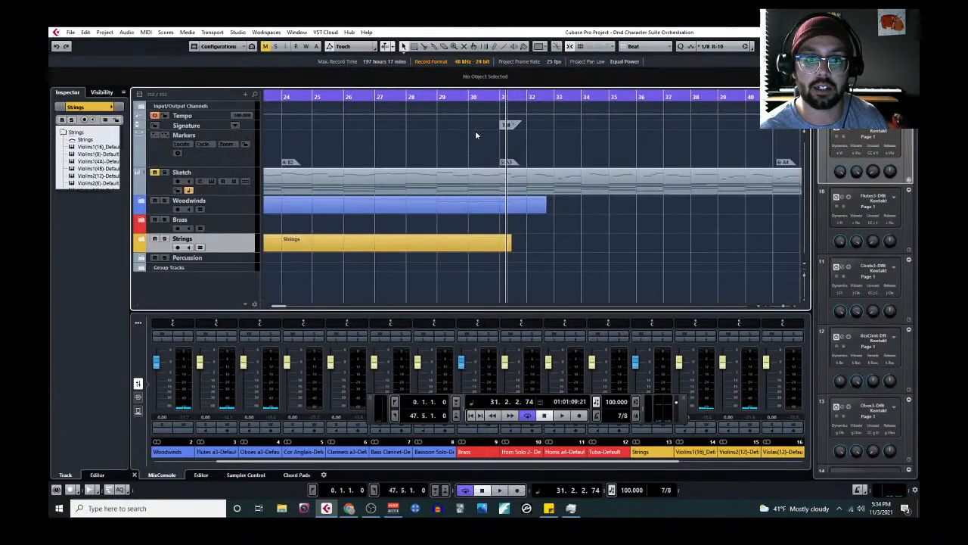
Play back the whole arrangement from just before bar 19, where the strings enter
scroll(413, 150, "left", 3)
scroll(391, 127, "left", 4)
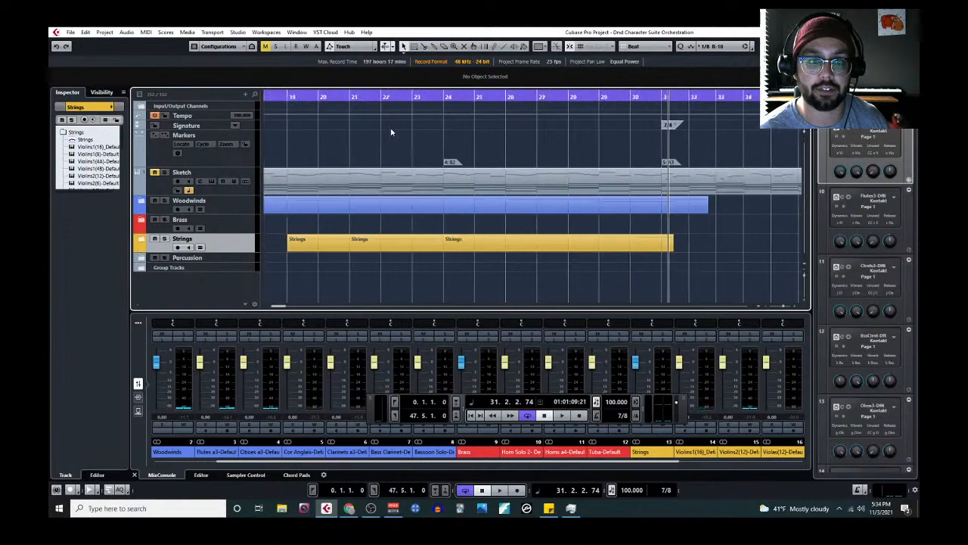
left_click(281, 99)
key("space")
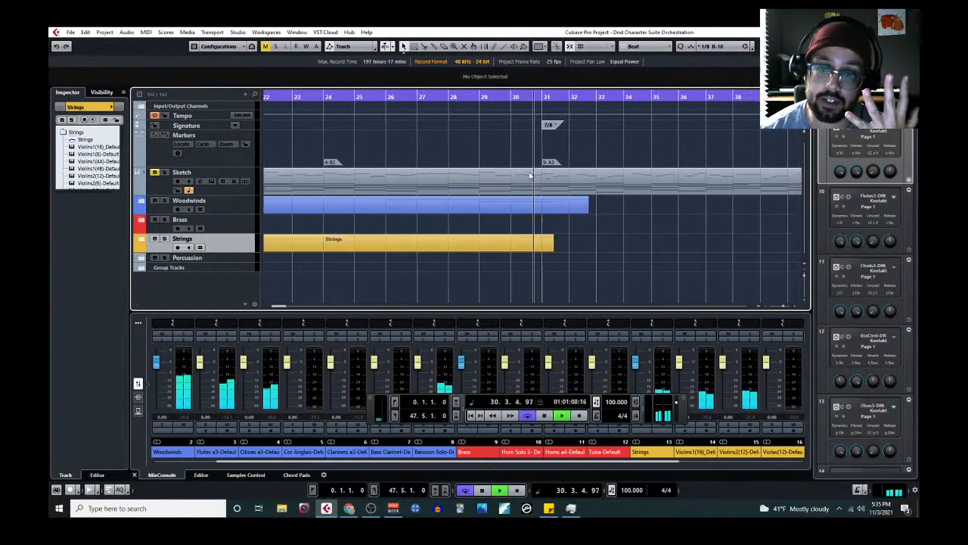
Expand the Strings folder and examine the notes of the Violins1(16) part that starts at bar 24
left_click(146, 243)
scroll(471, 232, "down", 4)
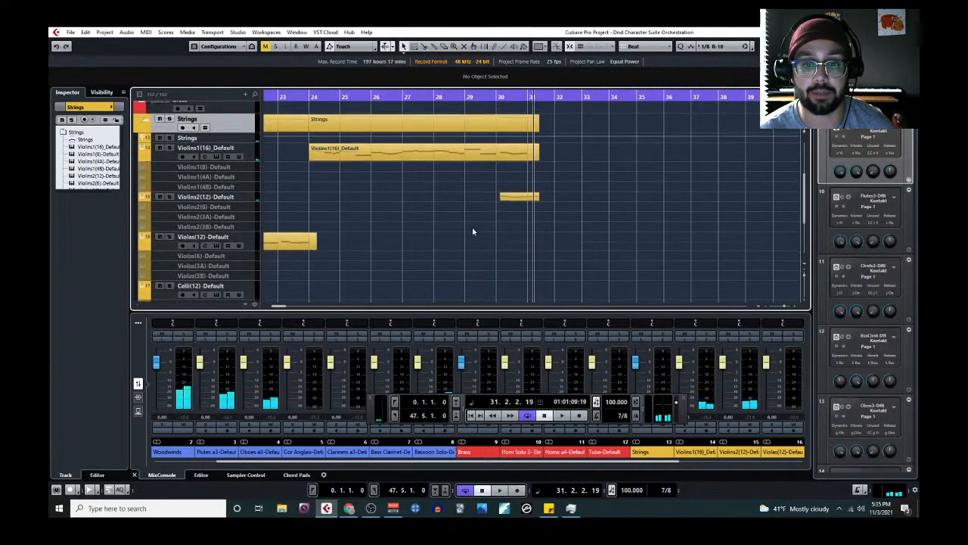
left_click(520, 155)
left_click(146, 31)
left_click(163, 42)
left_click(910, 32)
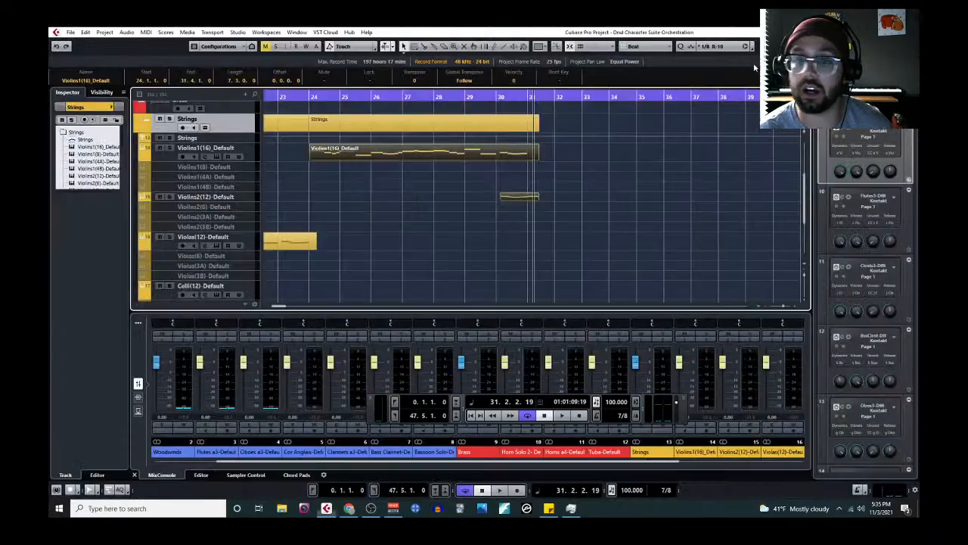
Transpose all the Violins2(12) notes down one octave to B3, A3, G#3, A3 and C#4, and play back the passage
left_click(521, 198)
left_click(145, 31)
left_click(162, 43)
left_click_drag(247, 162, 423, 273)
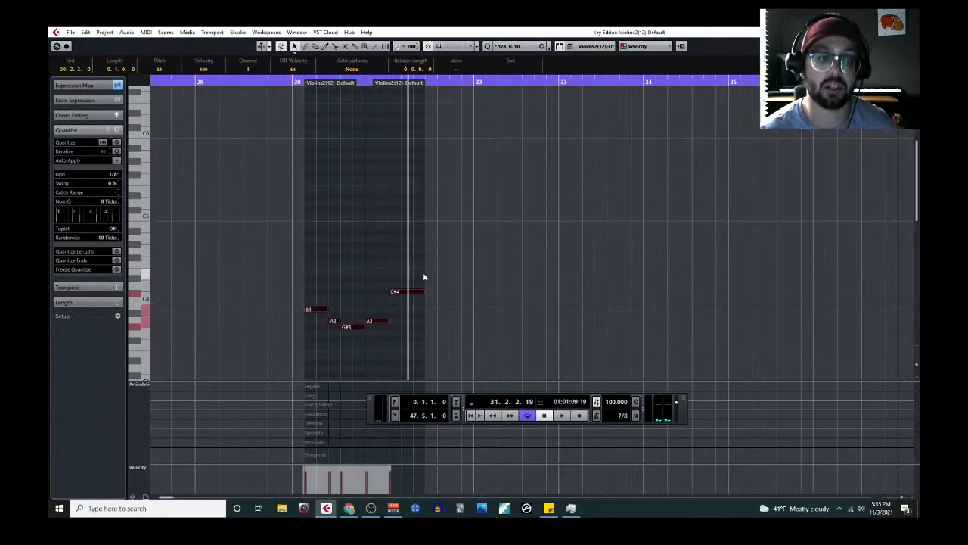
left_click(268, 82)
key("space")
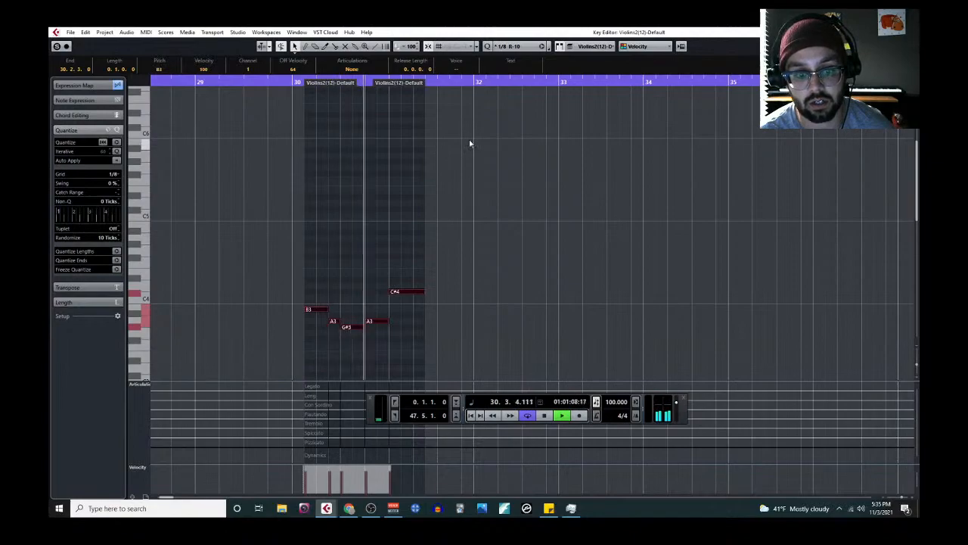
key("Escape")
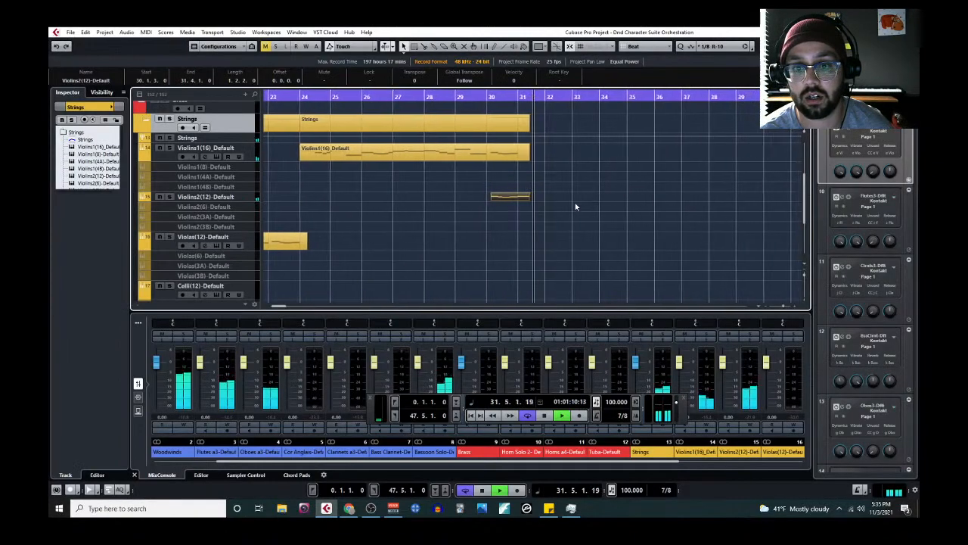
Delete the final C#4 note from the Violins2(12) part and play back the passage from just before bar 30
left_click(146, 32)
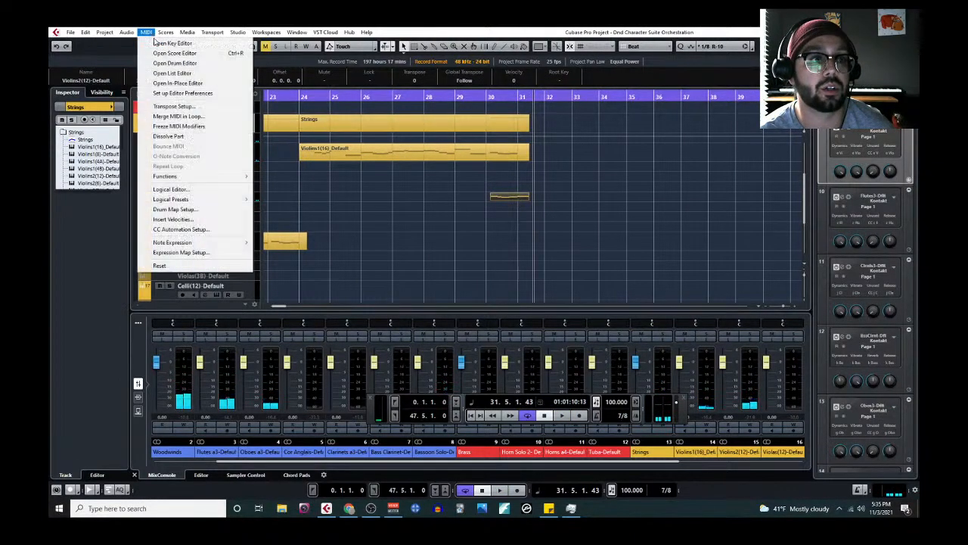
left_click(163, 42)
left_click(256, 292)
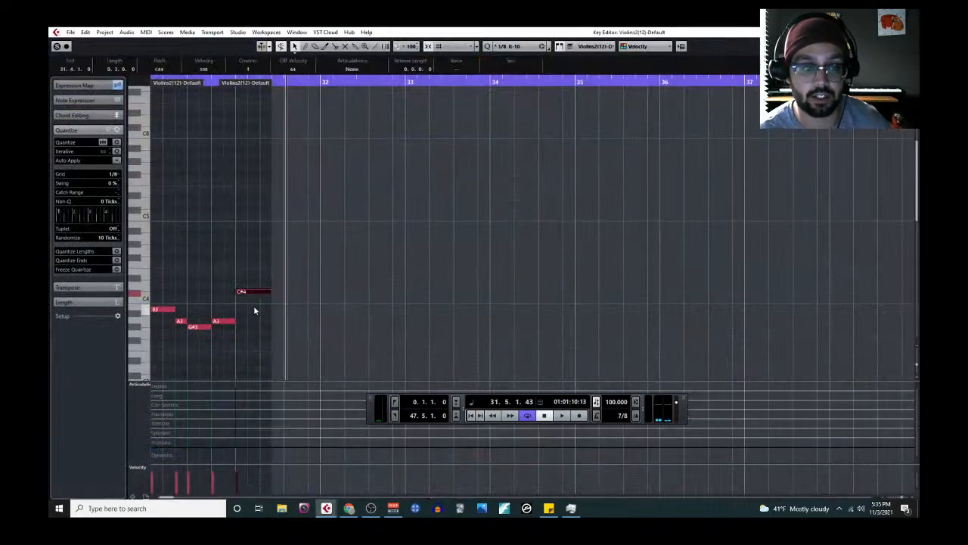
key("Delete")
key("Escape")
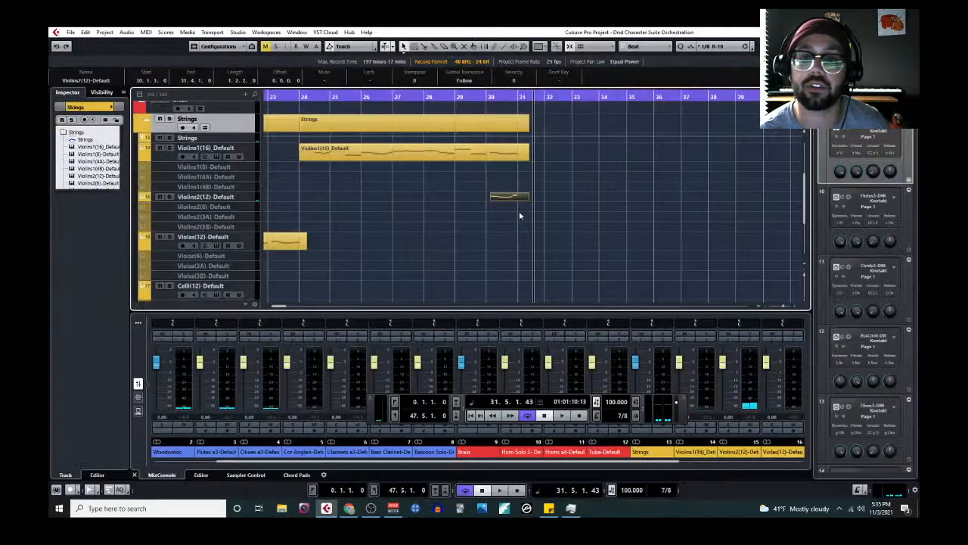
left_click(487, 96)
key("space")
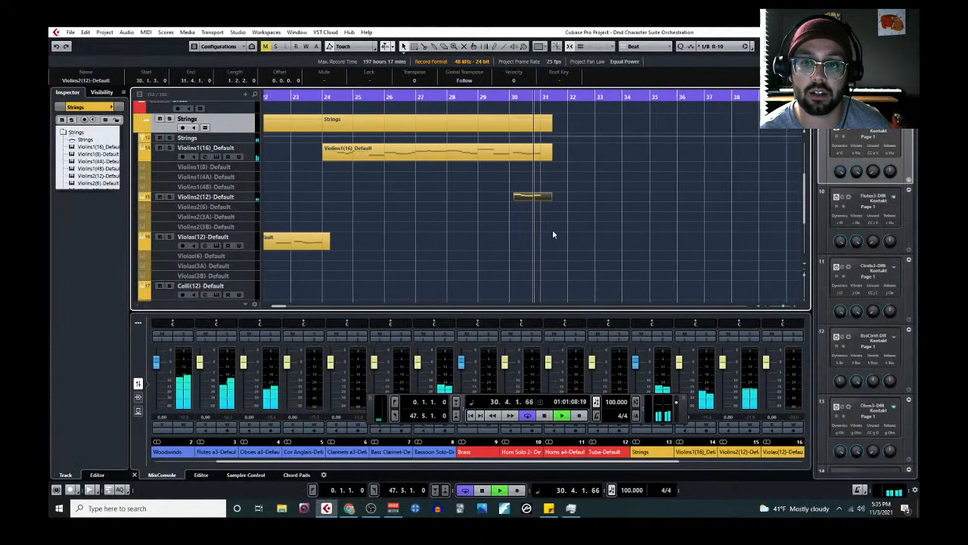
key("space")
Copy the Sketch melody notes from the B3 in bar 31 through the long B4 in bar 38, and place the cursor at 31.2.1
scroll(558, 201, "up", 3)
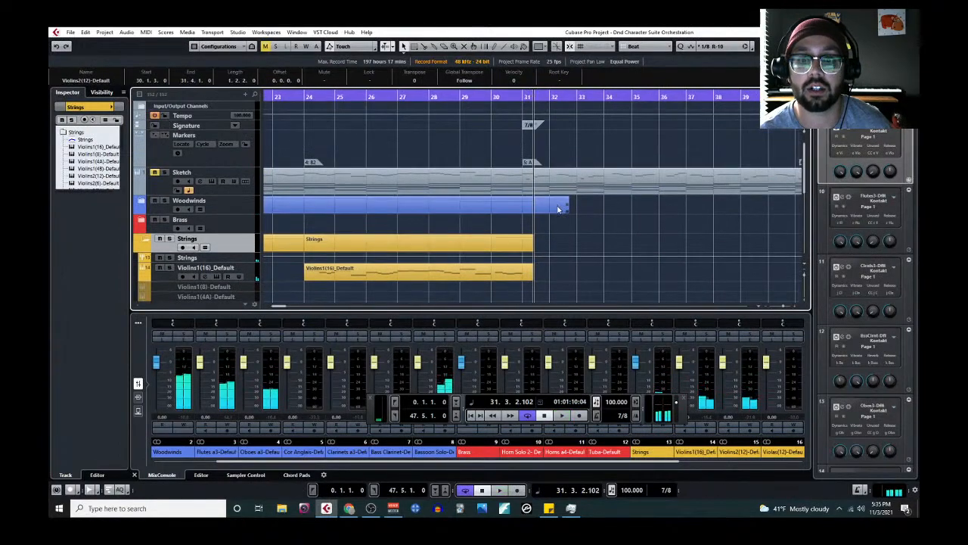
left_click(555, 191)
left_click(146, 32)
left_click(163, 44)
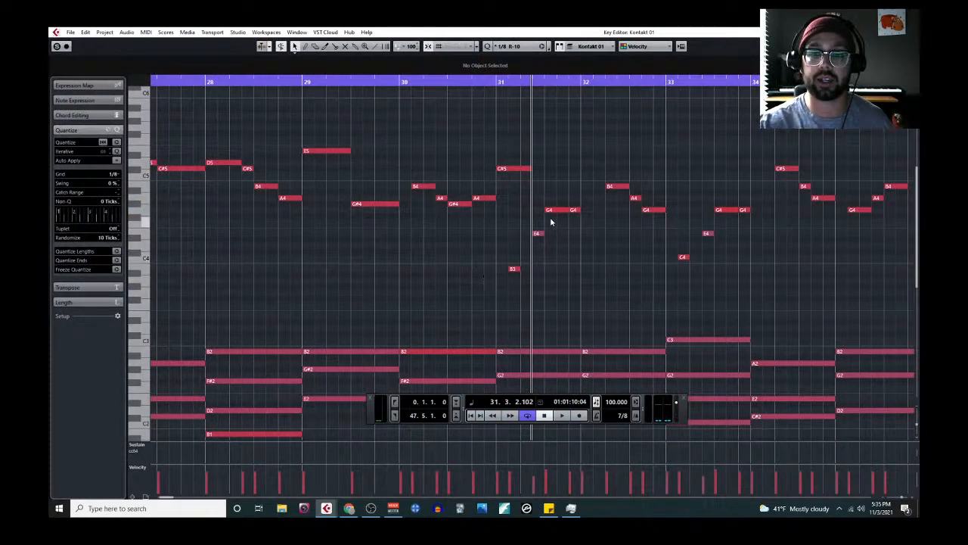
left_click_drag(513, 193, 635, 293)
key("g")
key("g")
left_click_drag(603, 160, 731, 299)
scroll(731, 298, "right", 3)
left_click_drag(560, 135, 817, 269)
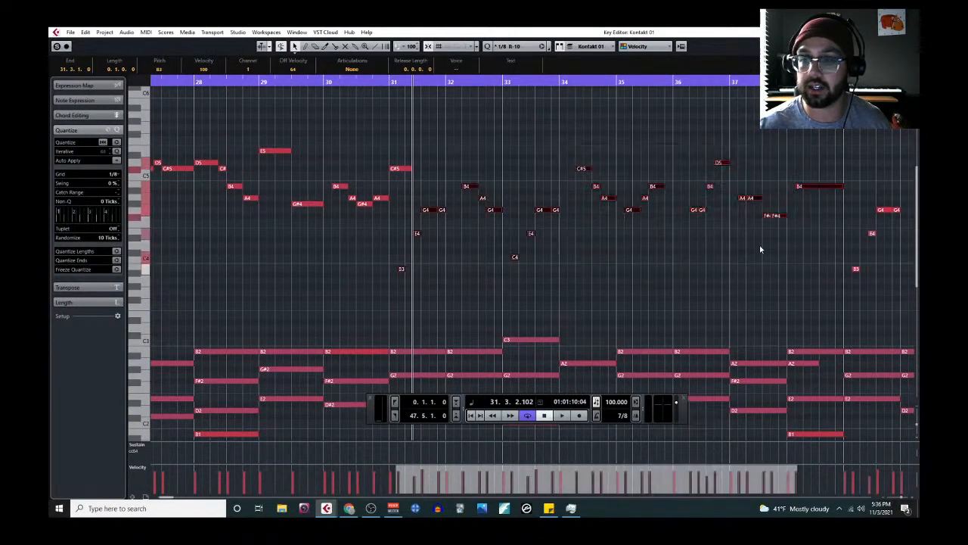
scroll(387, 158, "up", 3)
left_click(415, 81)
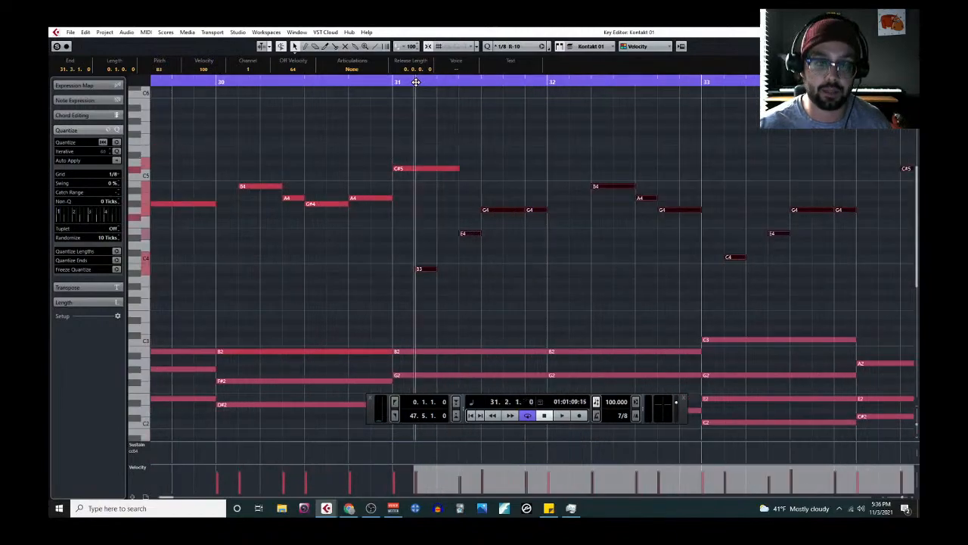
left_click(909, 32)
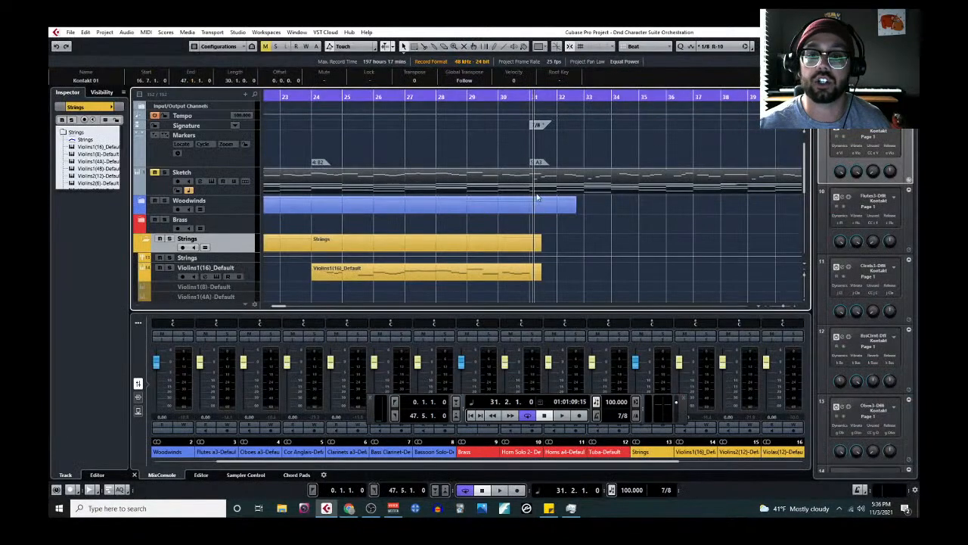
Extend the Violins1(16) part to 40.5.1 and paste the copied melody at 31.2.1, transposed up one octave
scroll(536, 193, "down", 4)
scroll(261, 227, "down", 5)
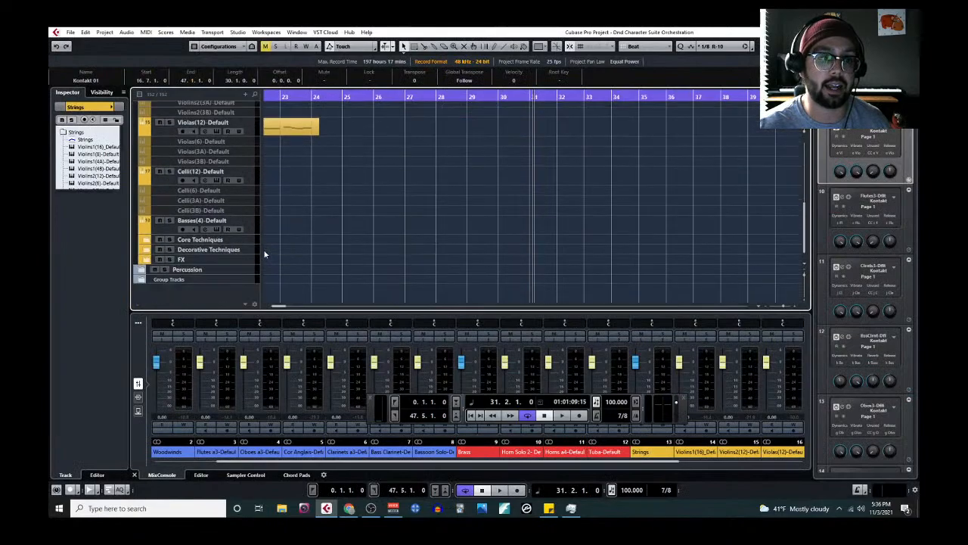
scroll(317, 265, "up", 7)
left_click(254, 161)
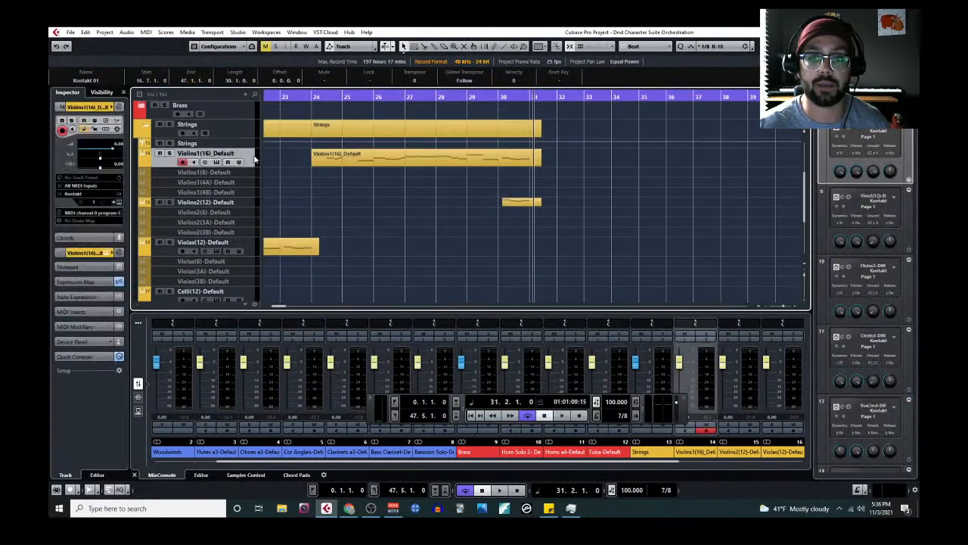
left_click_drag(539, 164, 791, 163)
left_click(145, 32)
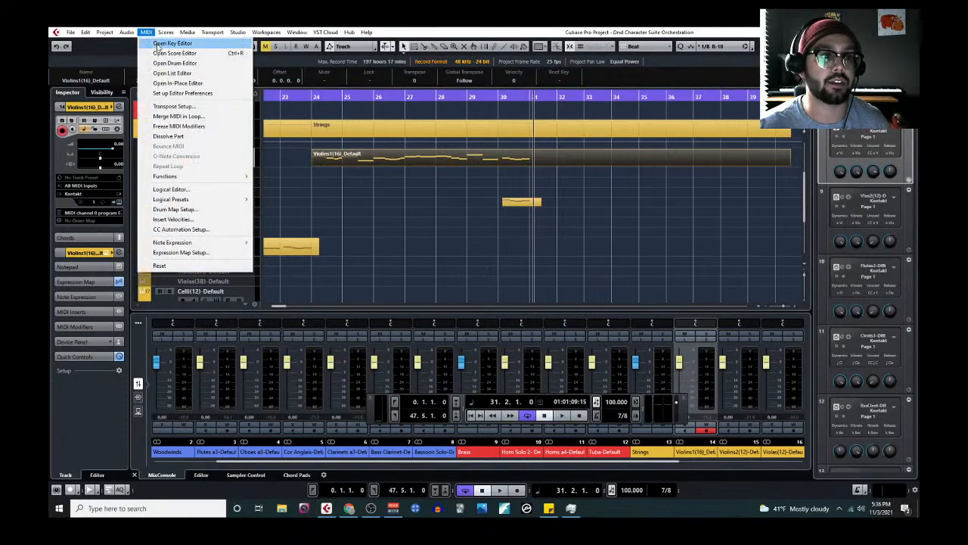
left_click(168, 60)
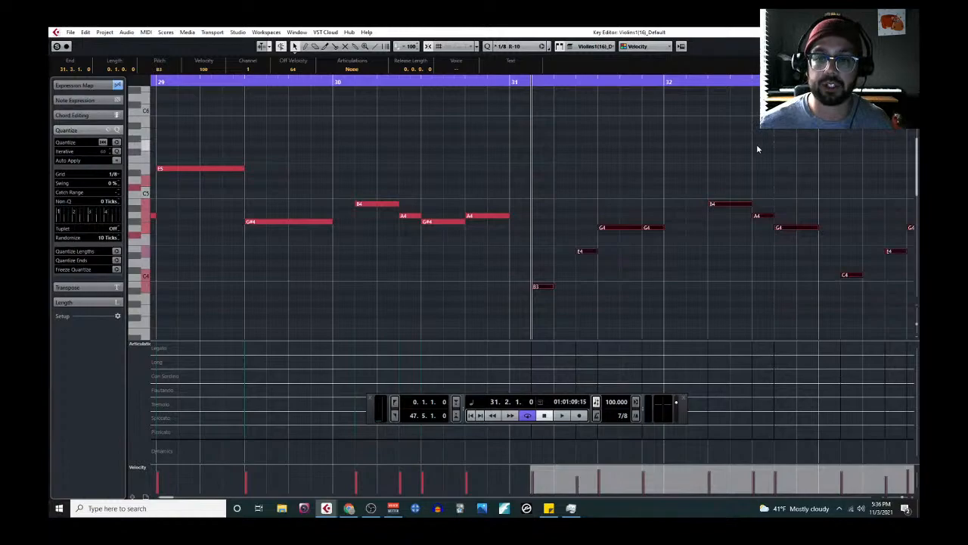
key("shift+Up")
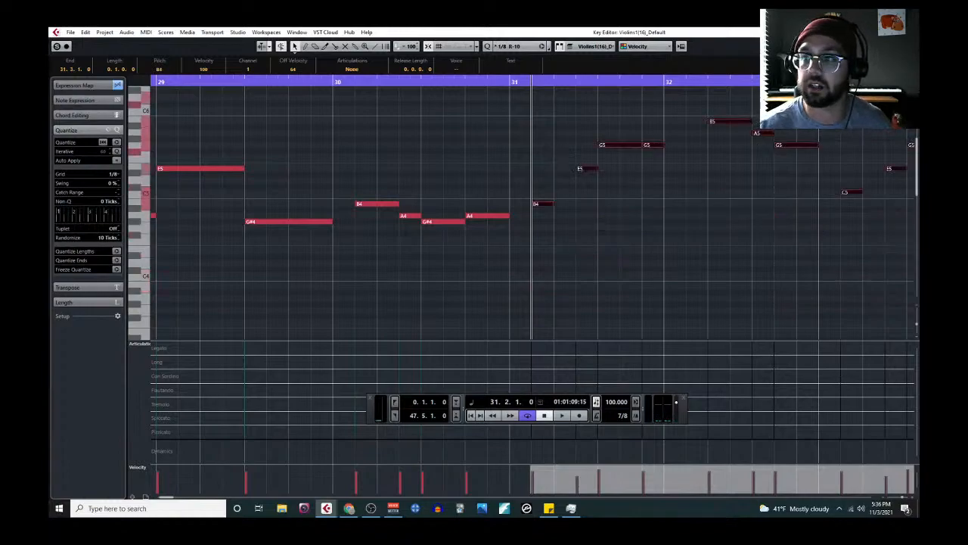
key("Return")
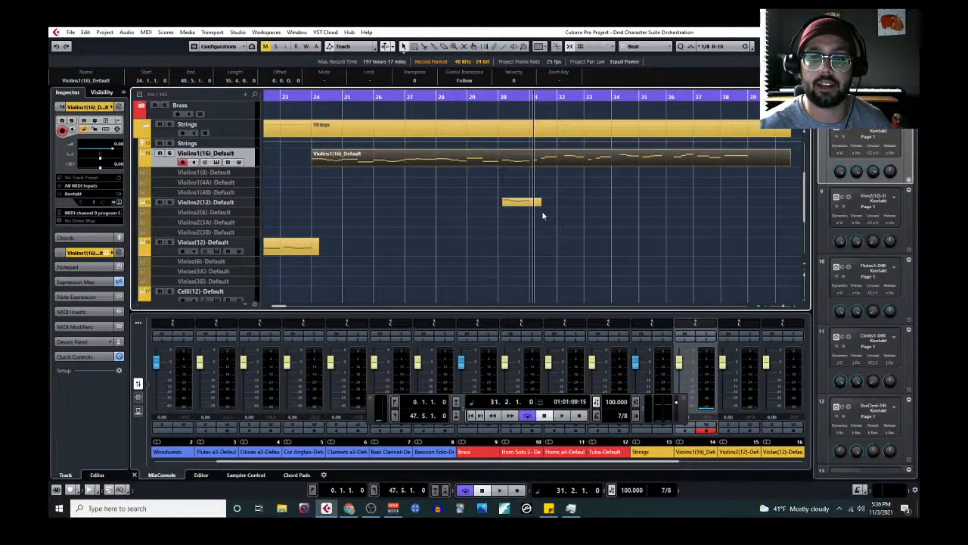
Extend the Violins2(12) part to 40.5.1 and paste the copied melody at 31.2.1 in its original octave
left_click_drag(540, 204, 790, 204)
left_click(146, 32)
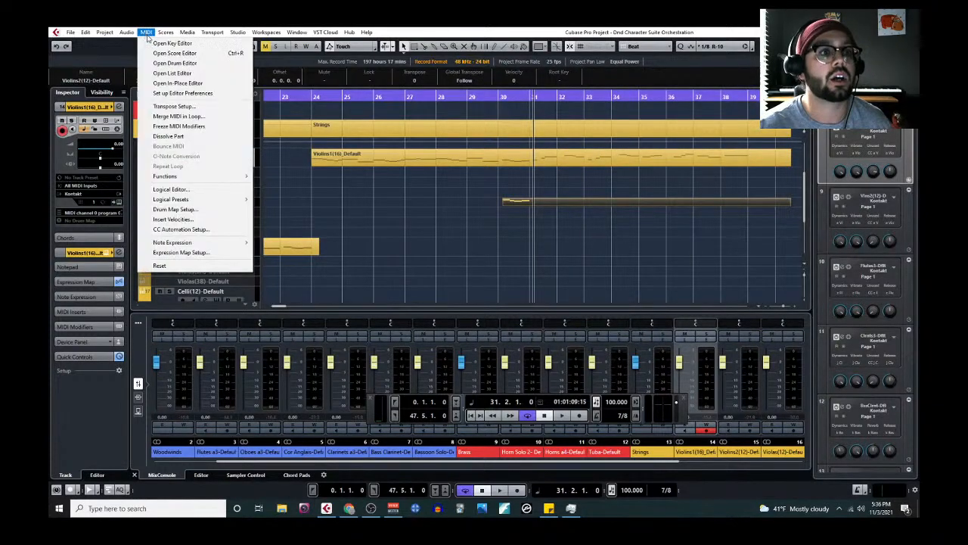
left_click(150, 42)
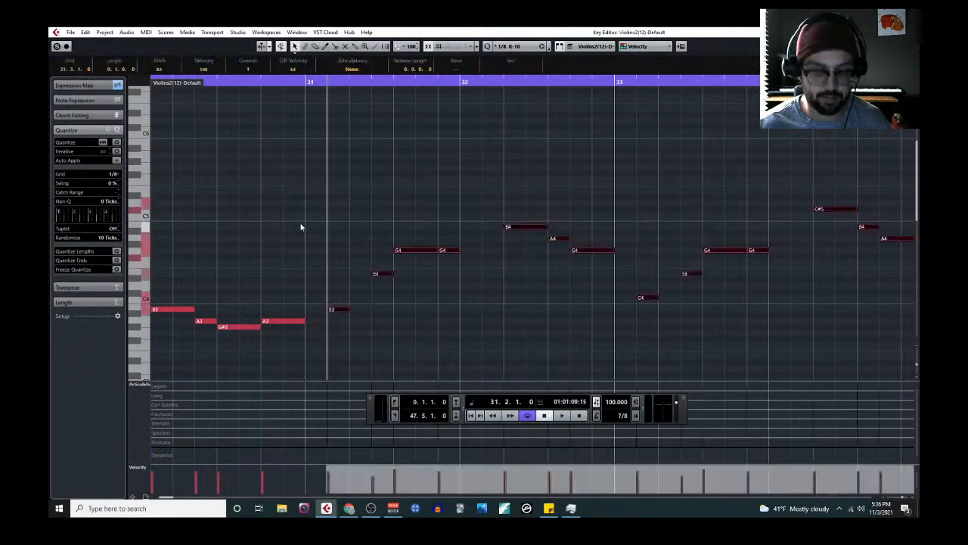
scroll(397, 225, "down", 3, "ctrl")
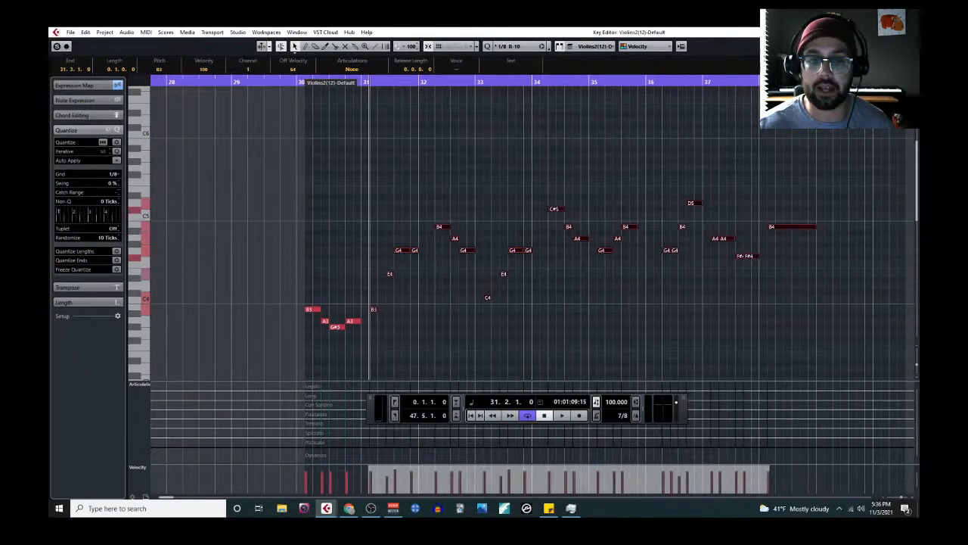
left_click(909, 32)
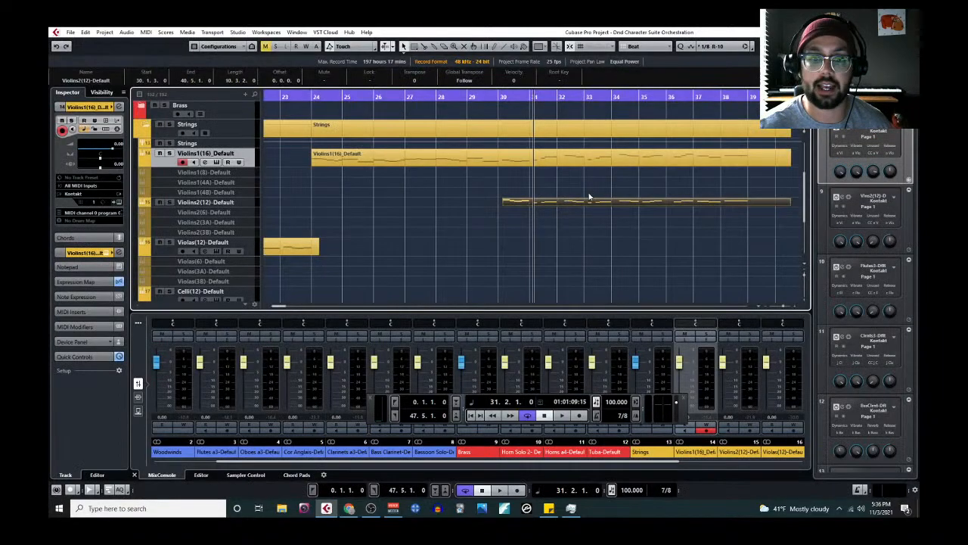
Paste the copied melody onto the Violas(12) track at 31.2.1 and transpose all its notes down one octave
left_click(247, 244)
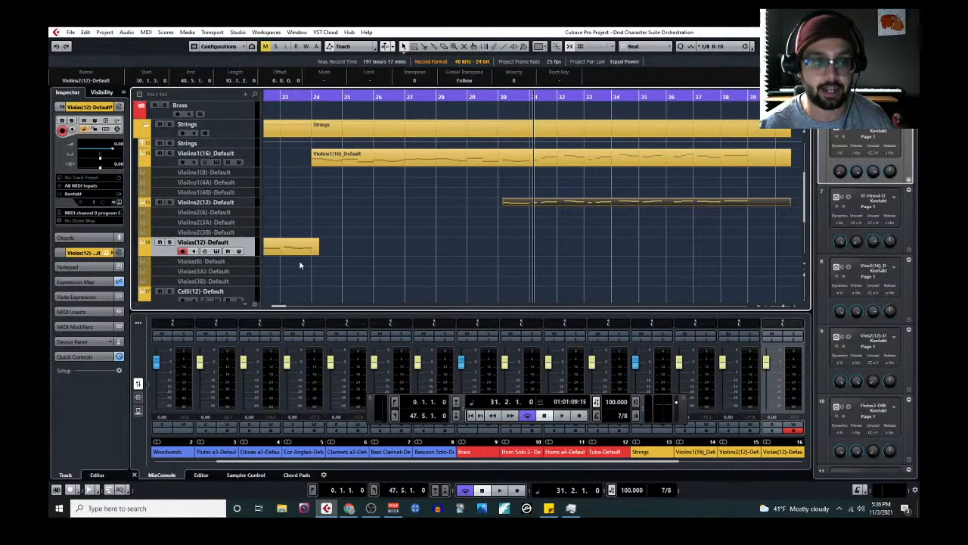
key("ctrl+v")
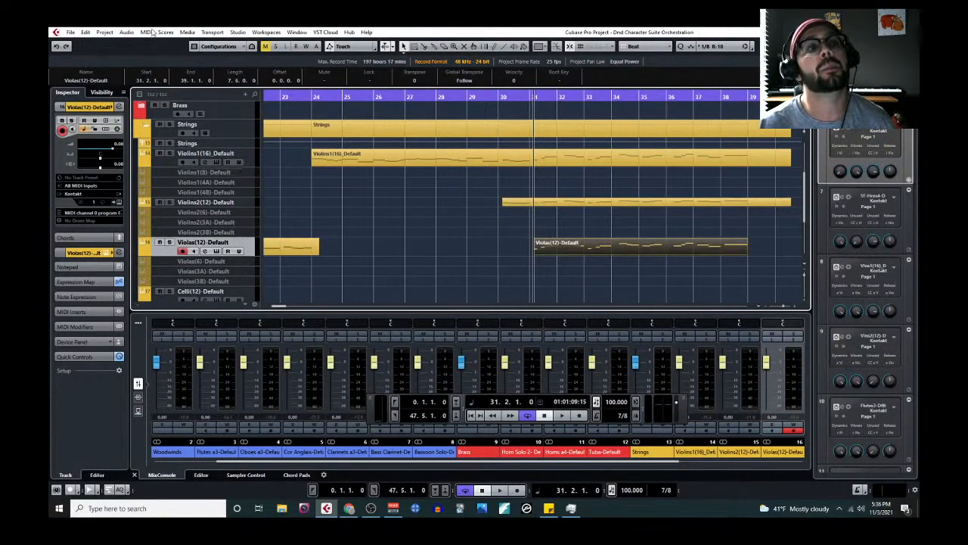
left_click(146, 31)
left_click(150, 38)
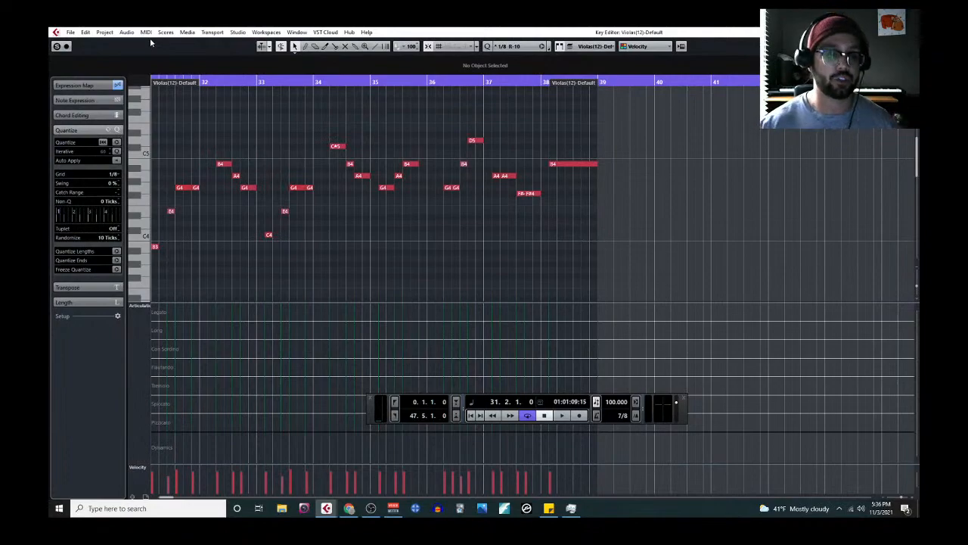
scroll(284, 225, "left", 2)
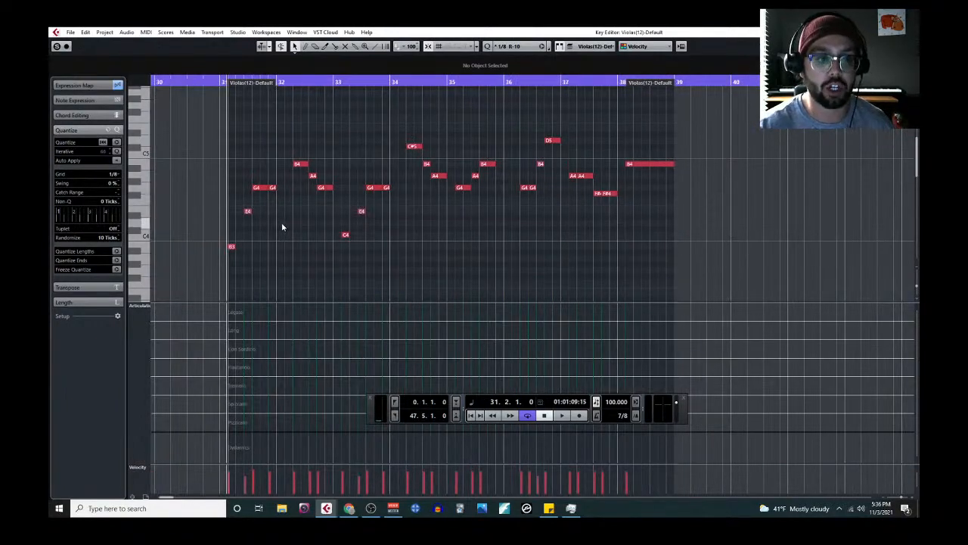
left_click_drag(220, 132, 689, 274)
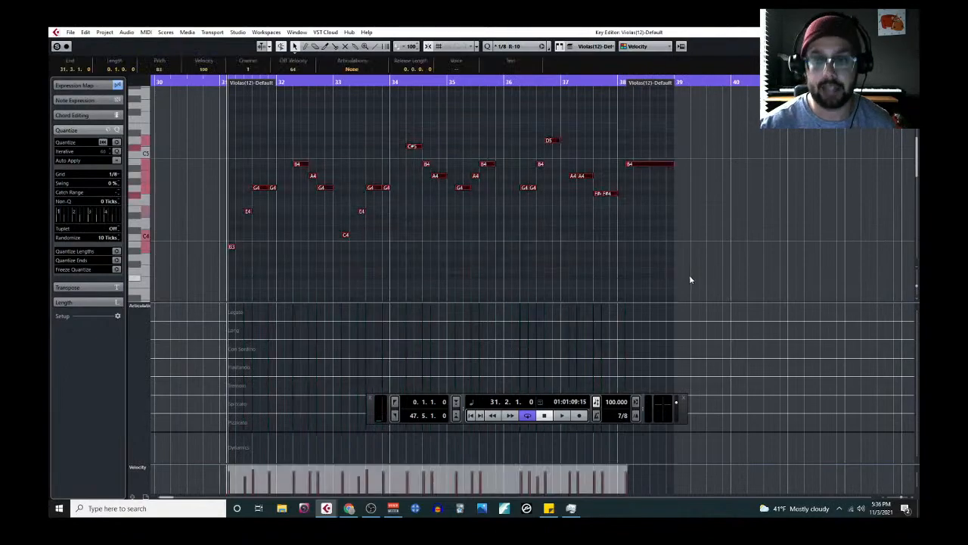
key("shift+Down")
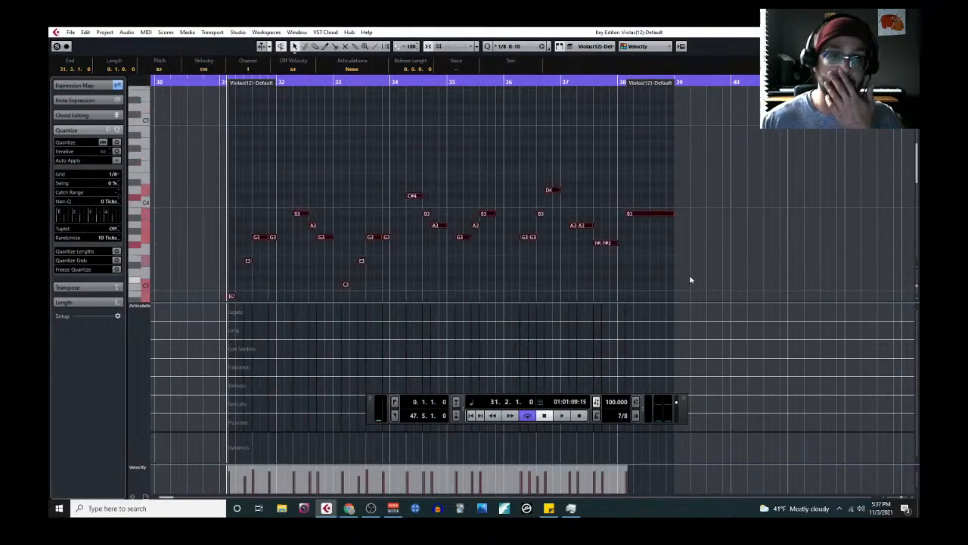
scroll(405, 220, "down", 3)
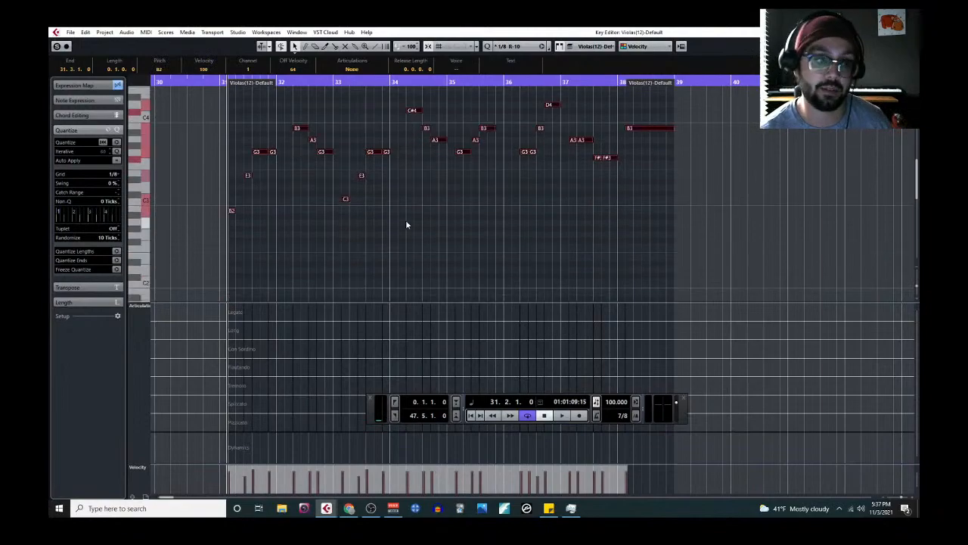
key("Return")
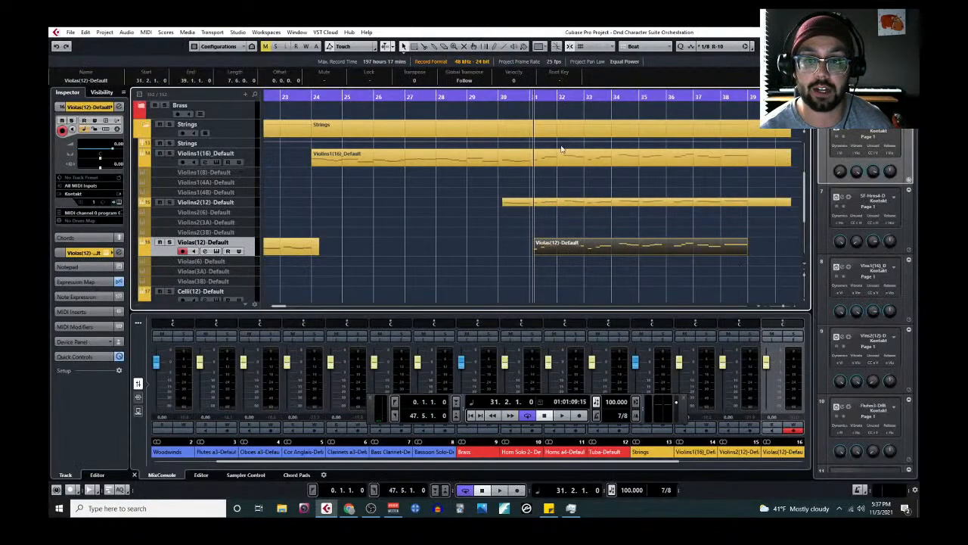
Play back the string passage from bar 31 and check the controllers of the Violins1(16) Kontakt instrument
key("space")
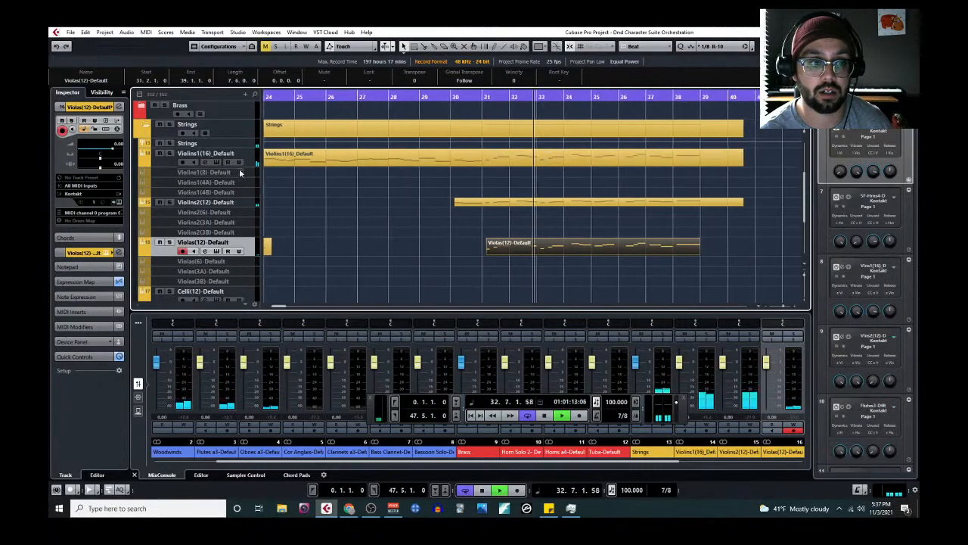
key("space")
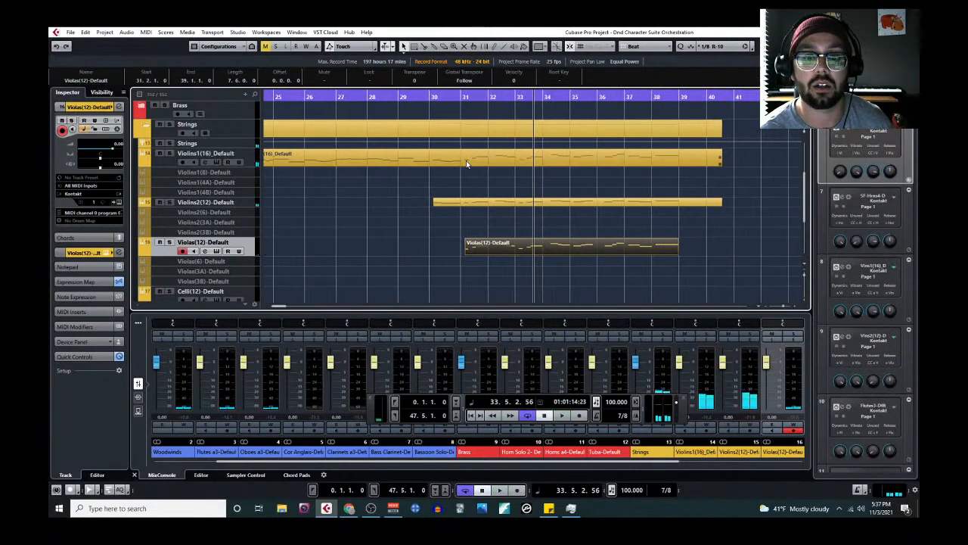
left_click(466, 161)
left_click(215, 164)
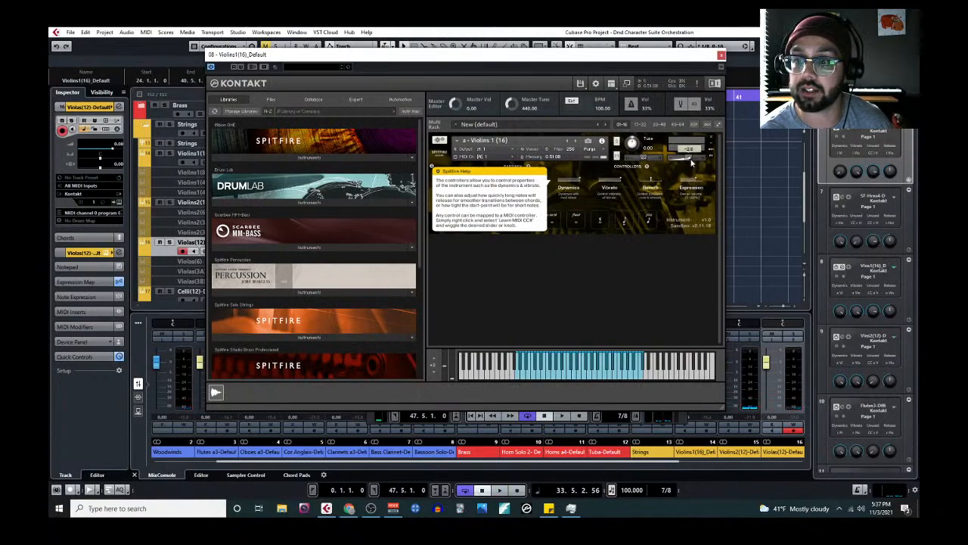
left_click(722, 54)
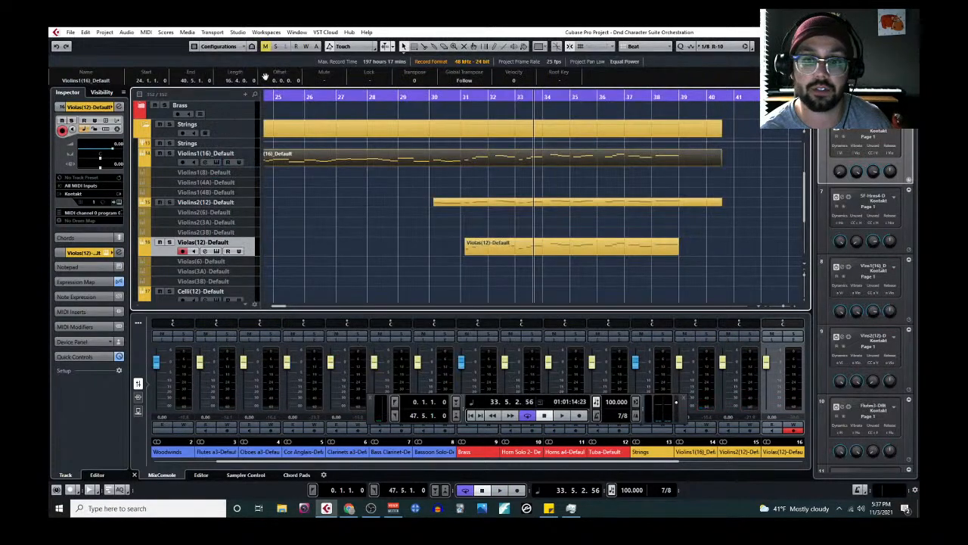
Add a forte (f) dynamic to the Violins1(16) part from the start of bar 31
left_click(165, 32)
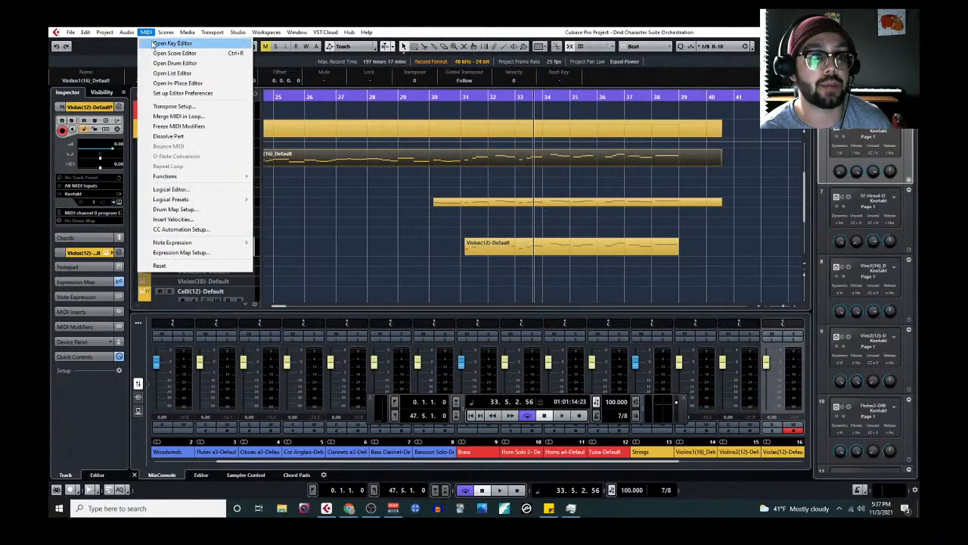
left_click(174, 40)
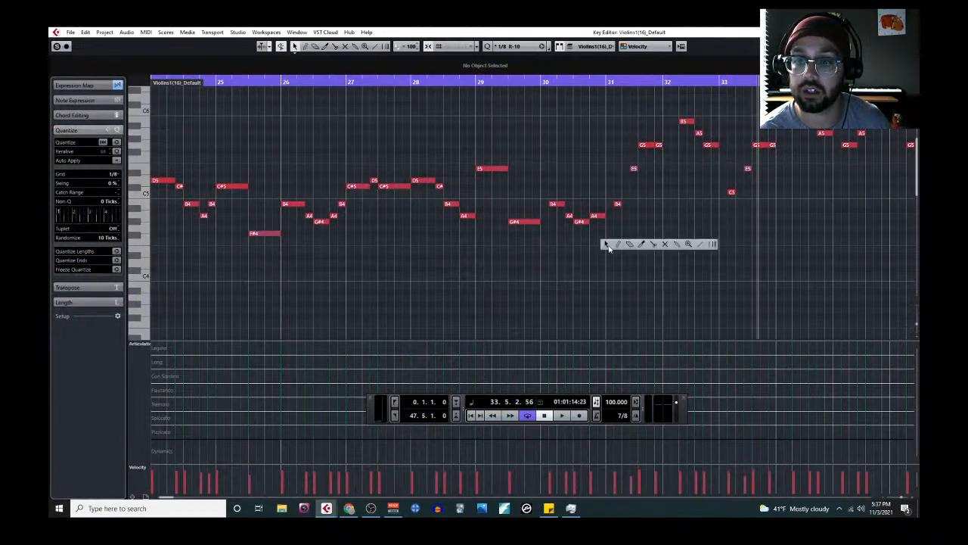
left_click(612, 450)
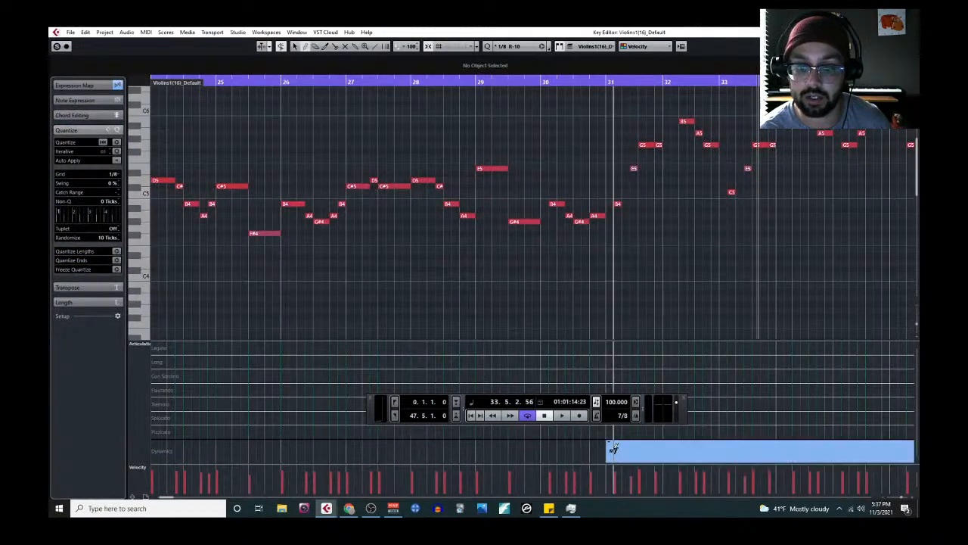
left_click(910, 32)
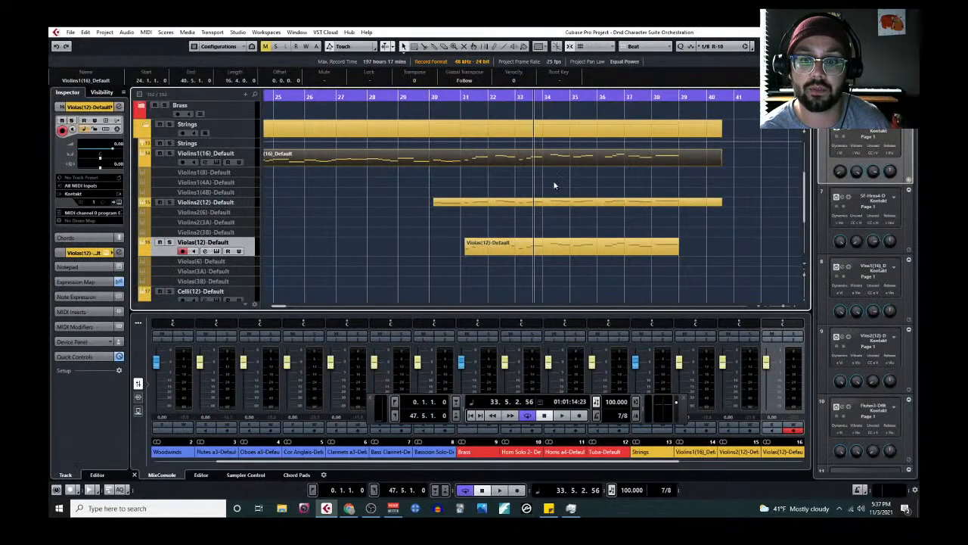
Examine the Dynamics Mapping Setup of the Violins1(16) part for its velocity, volume and controller options
left_click(146, 32)
left_click(163, 42)
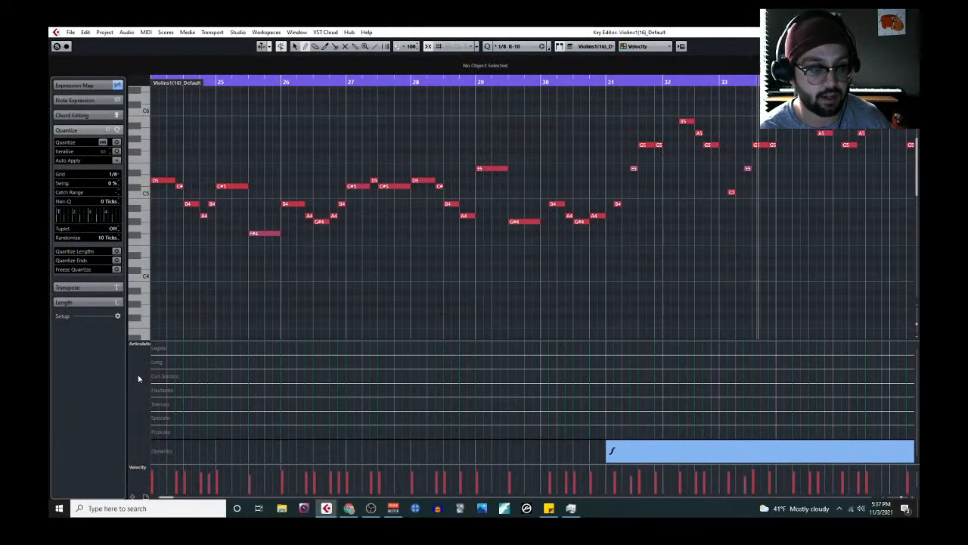
left_click(148, 345)
left_click(151, 340)
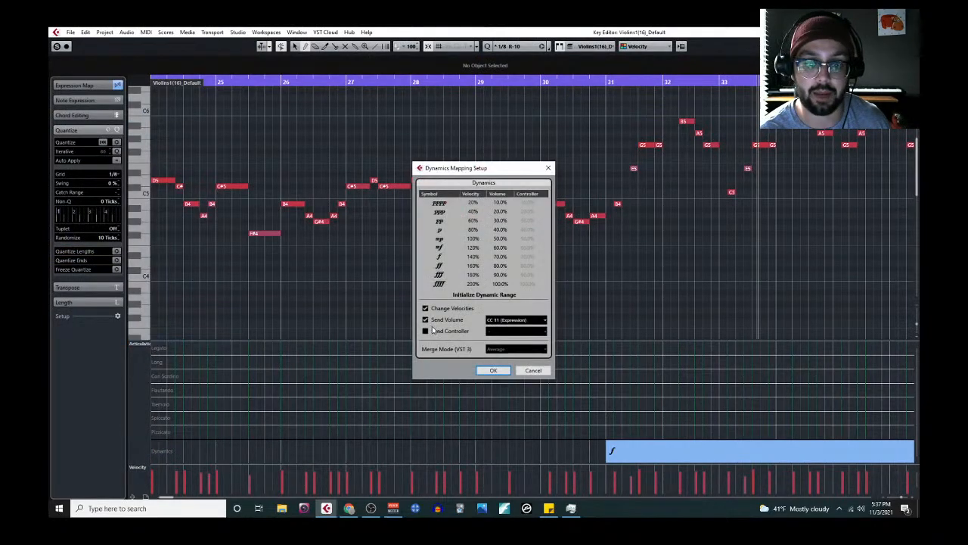
left_click(493, 370)
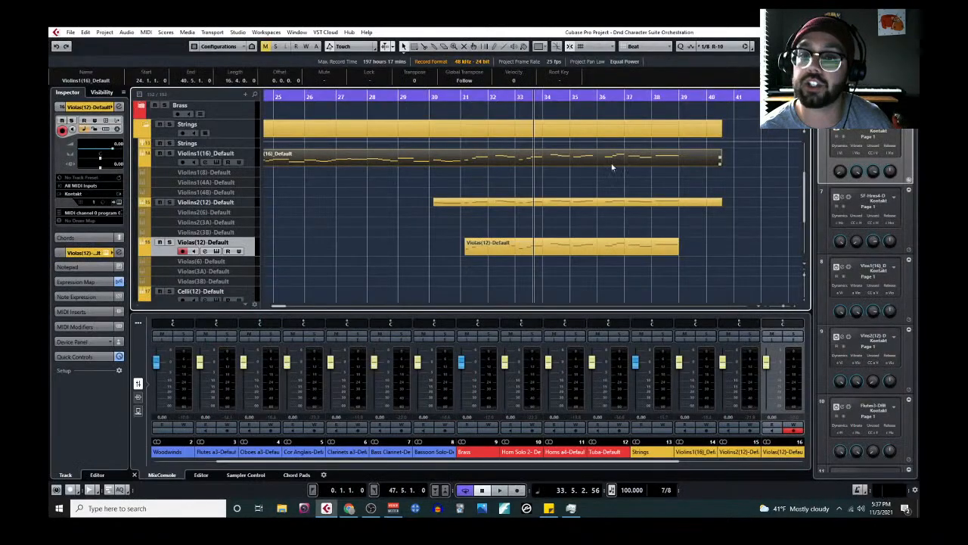
Examine the Violins2(12) part in the Key Editor and play back the strings from bar 33
left_click(548, 206)
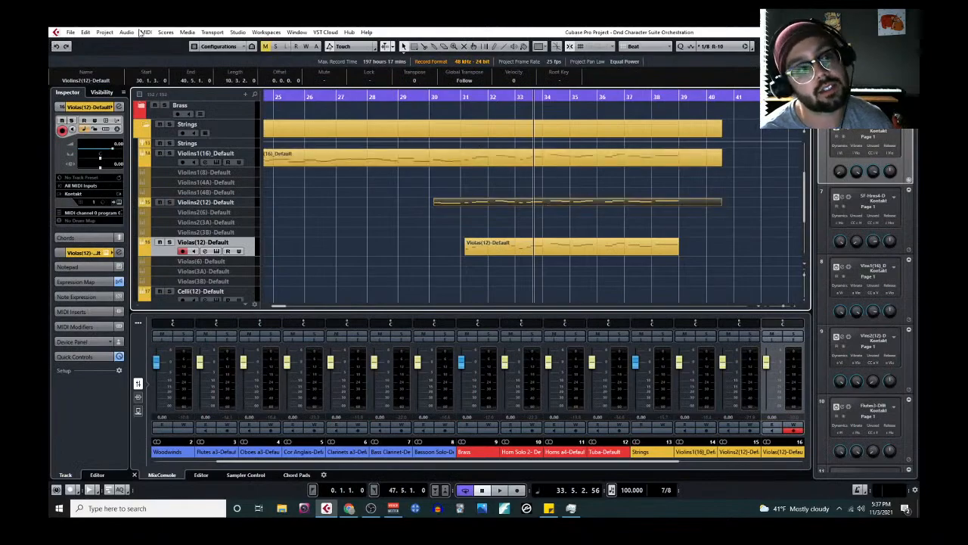
left_click(146, 32)
left_click(163, 43)
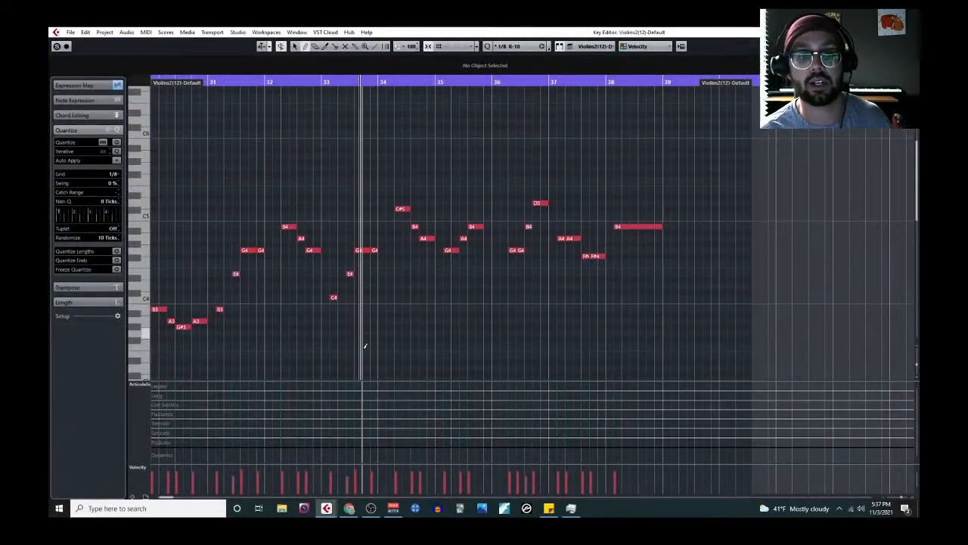
scroll(396, 278, "left", 3)
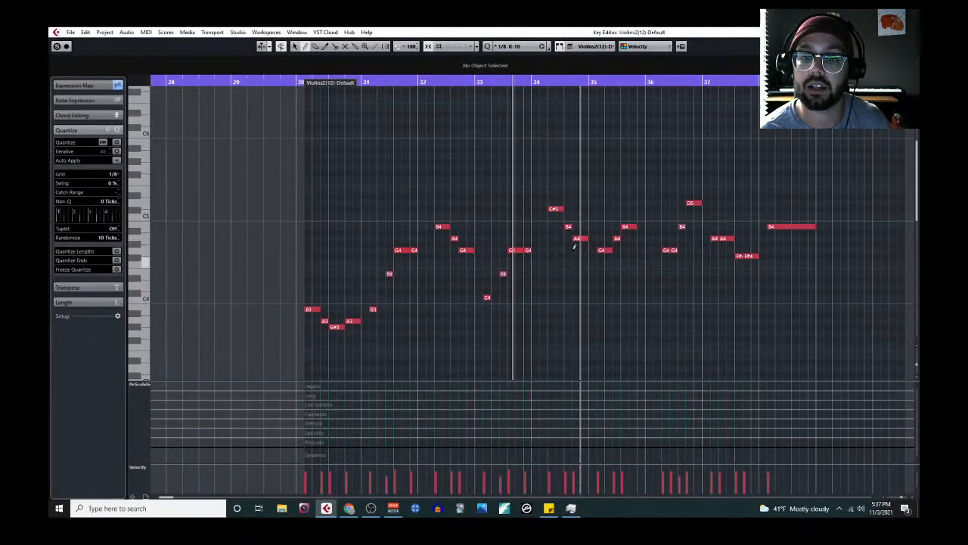
left_click(910, 32)
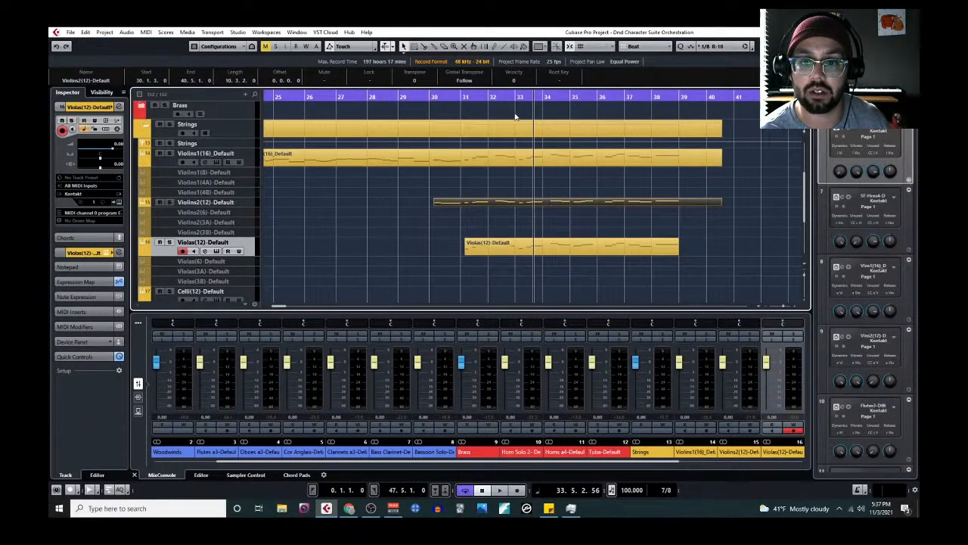
key("space")
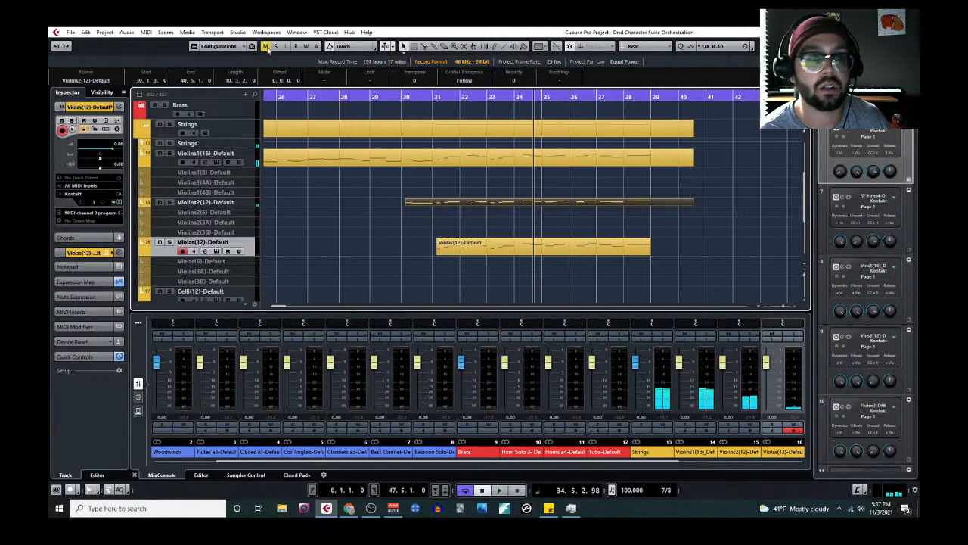
Reopen the Violins2(12) part in the Key Editor and set the playback position to the start of bar 33
left_click(148, 32)
left_click(155, 43)
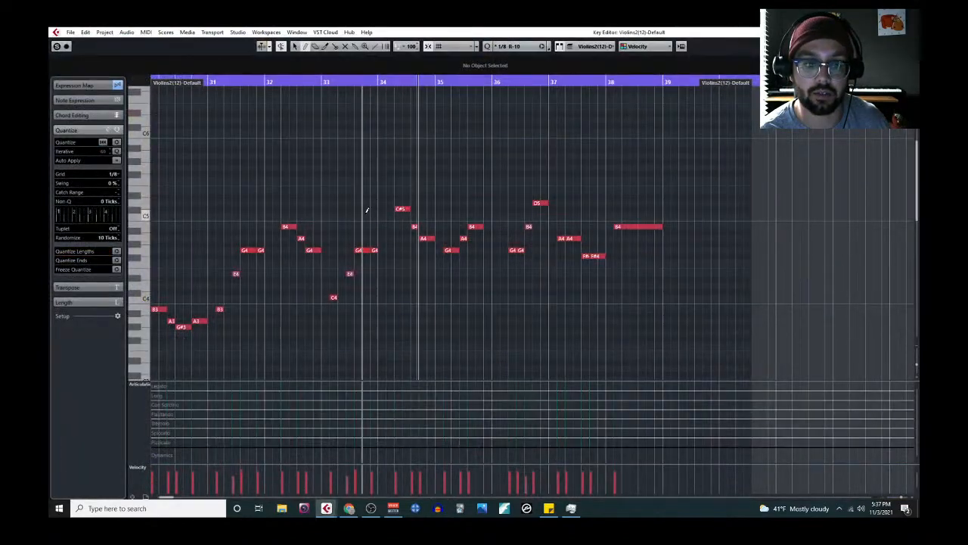
scroll(367, 207, "left", 1)
scroll(411, 173, "down", 1)
key("1")
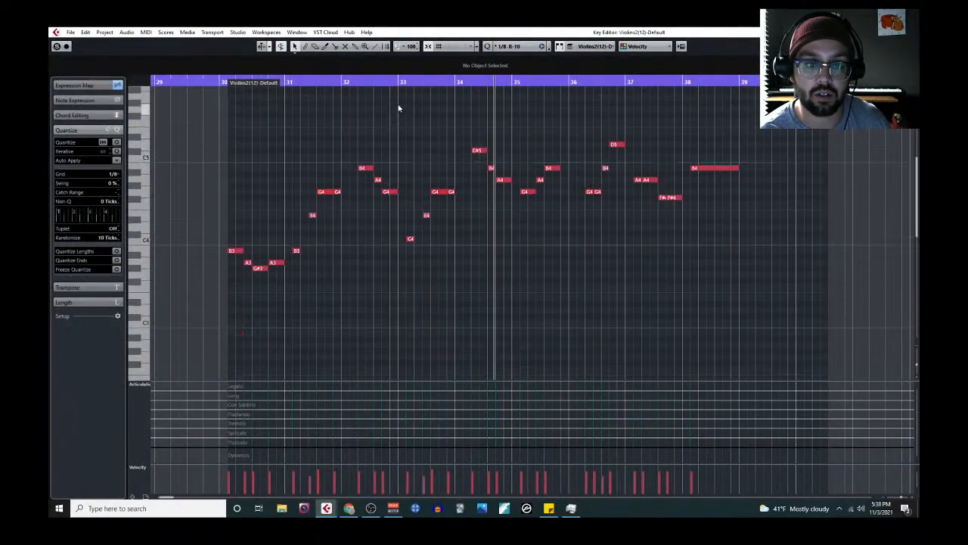
left_click(394, 82)
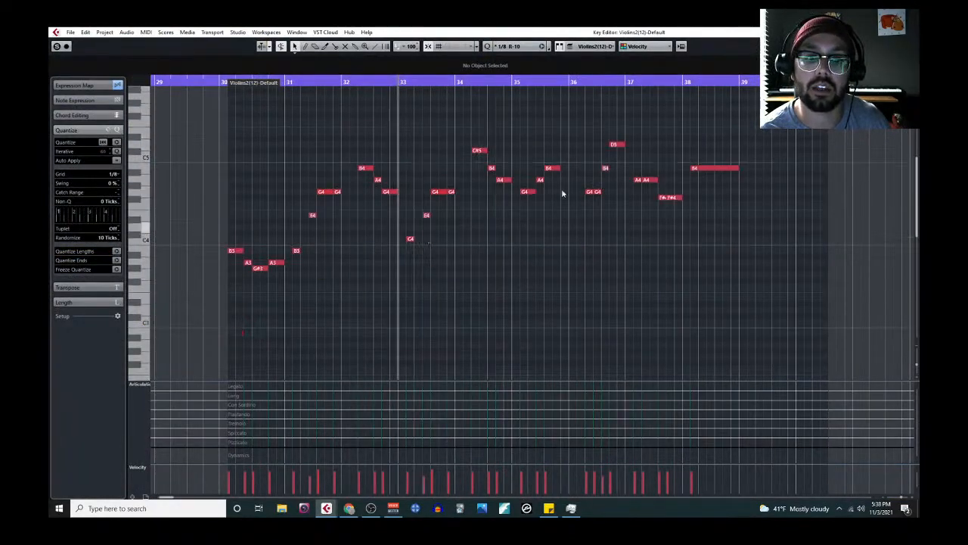
Compare the Violins1(16) and Violins2(12) parts in the Key Editor, first with each other, then together with the Sketch part
left_click(909, 32)
left_click(533, 158, "shift")
left_click(154, 33)
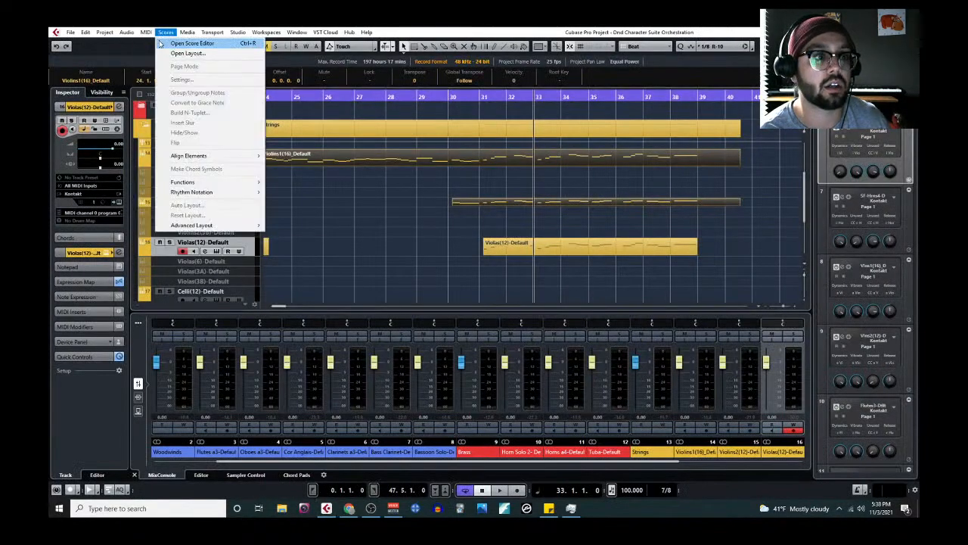
left_click(166, 45)
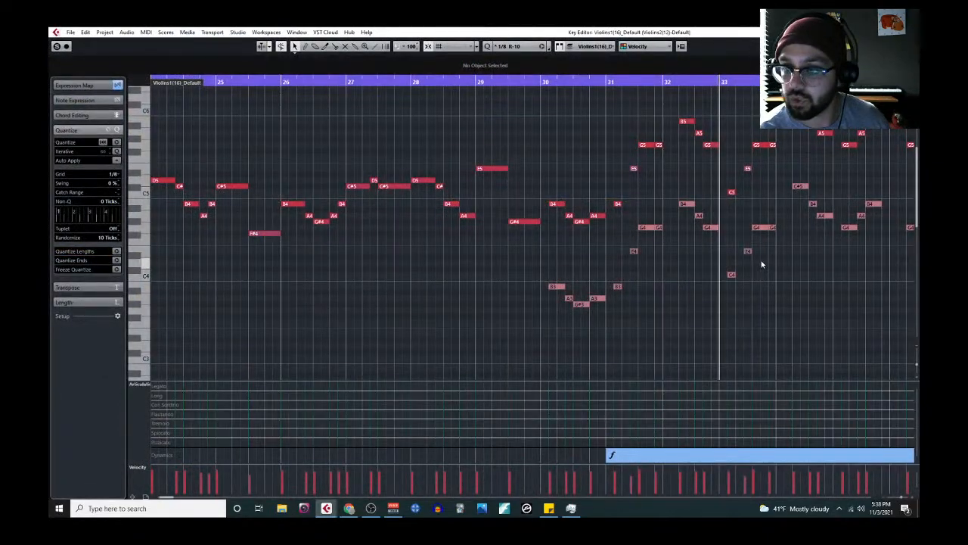
left_click(909, 31)
scroll(659, 159, "up", 5)
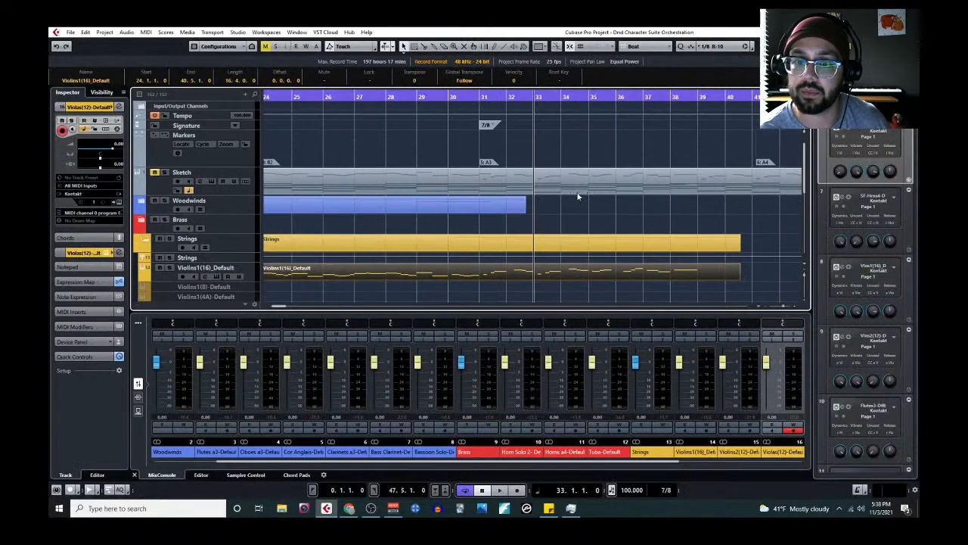
left_click(146, 33)
left_click(171, 43)
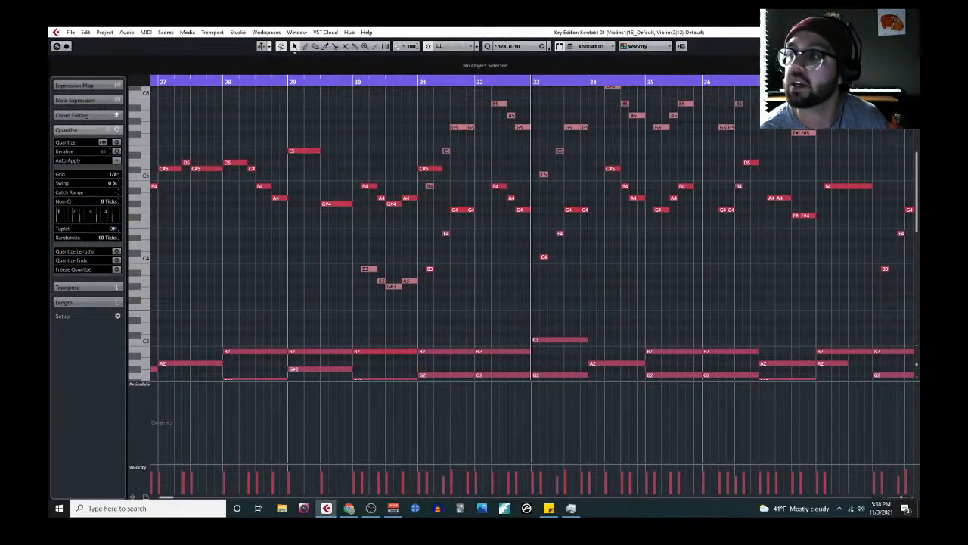
left_click(912, 32)
Examine the Dynamics Mapping Setup of the Violins2(12) part and its Send Controller choices
scroll(611, 188, "down", 5)
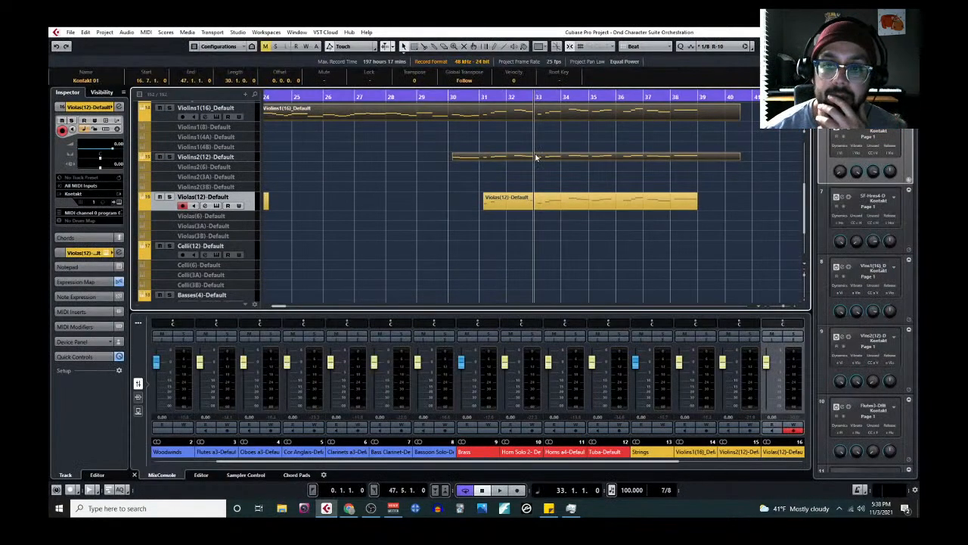
left_click(146, 31)
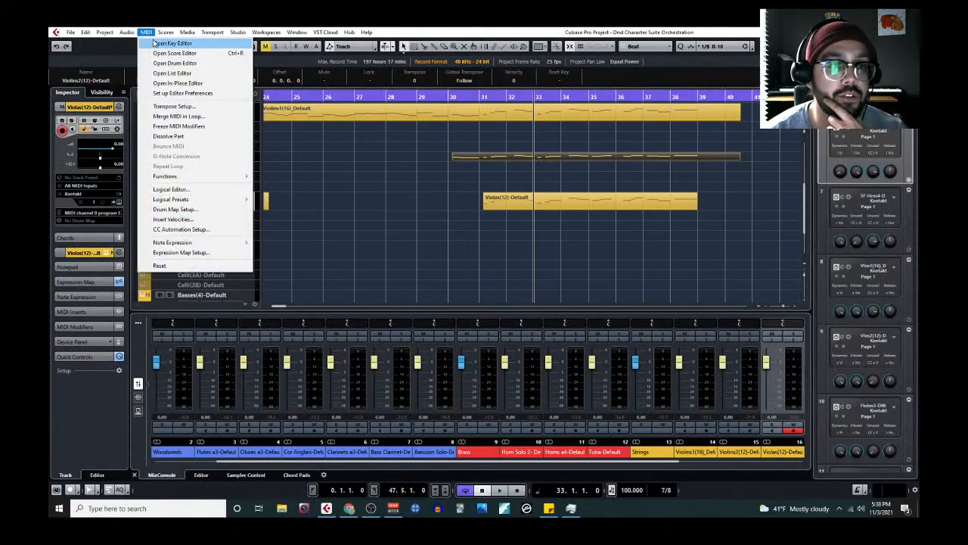
left_click(171, 44)
left_click(136, 388)
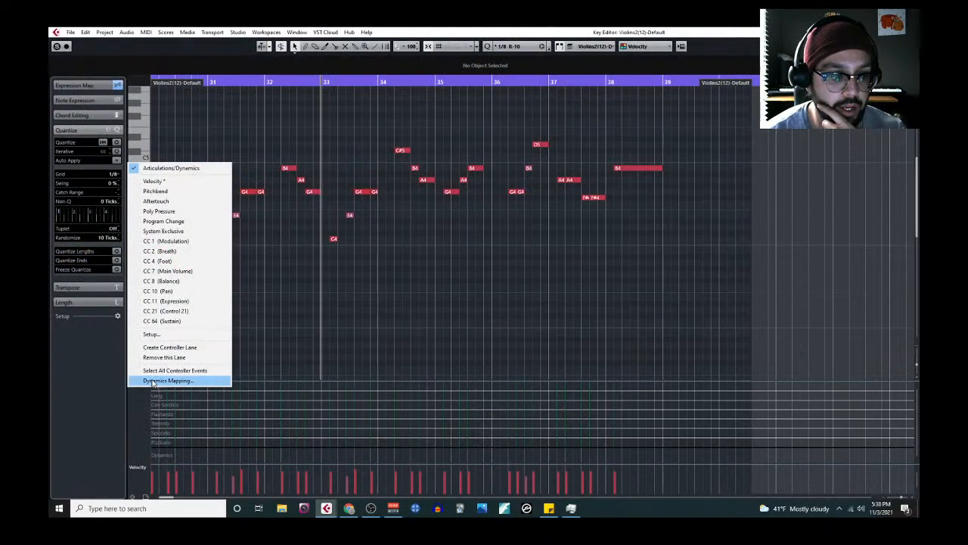
left_click(174, 380)
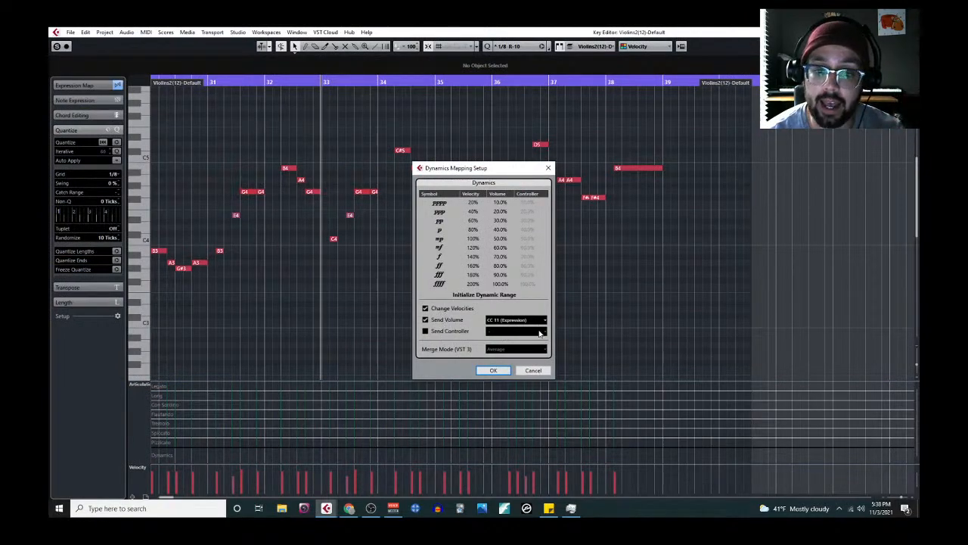
left_click(513, 333)
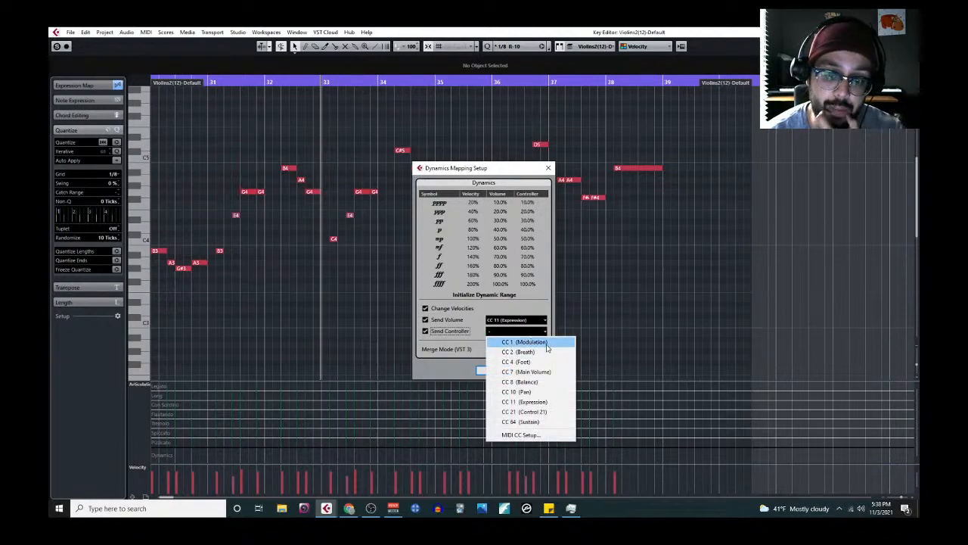
left_click(425, 331)
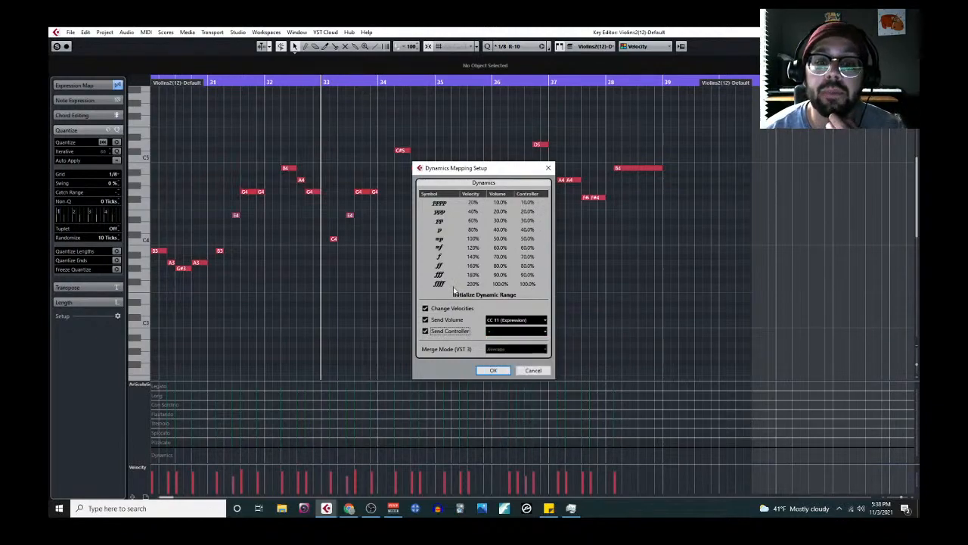
left_click(548, 168)
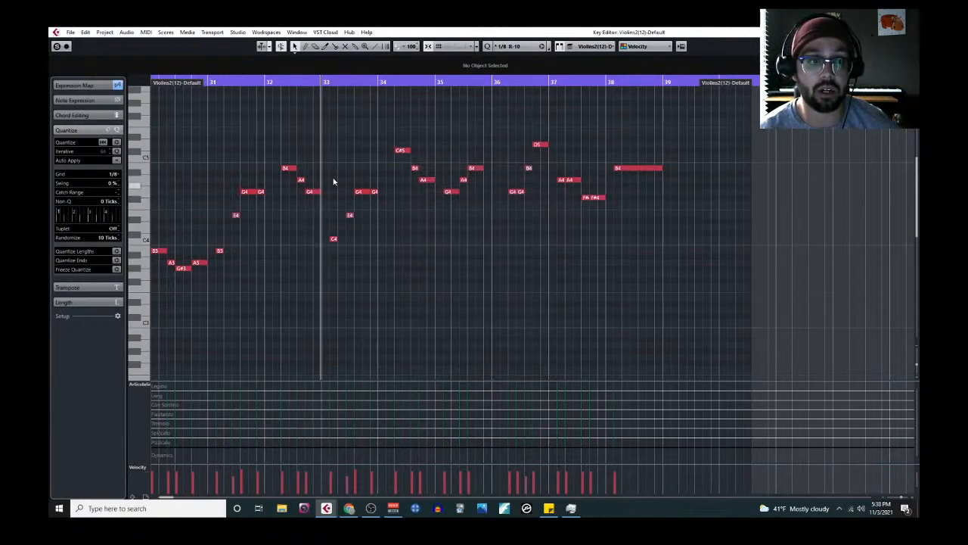
Add a forte (f) dynamic to the Violins2(12) part from the start of bar 33 and play back the strings
key("ctrl+v")
key("ctrl+z")
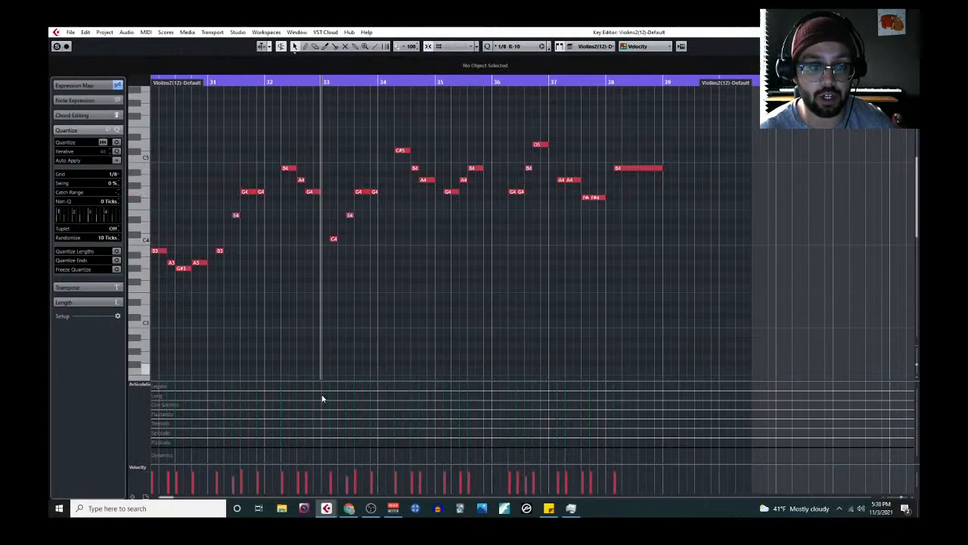
left_click(332, 444)
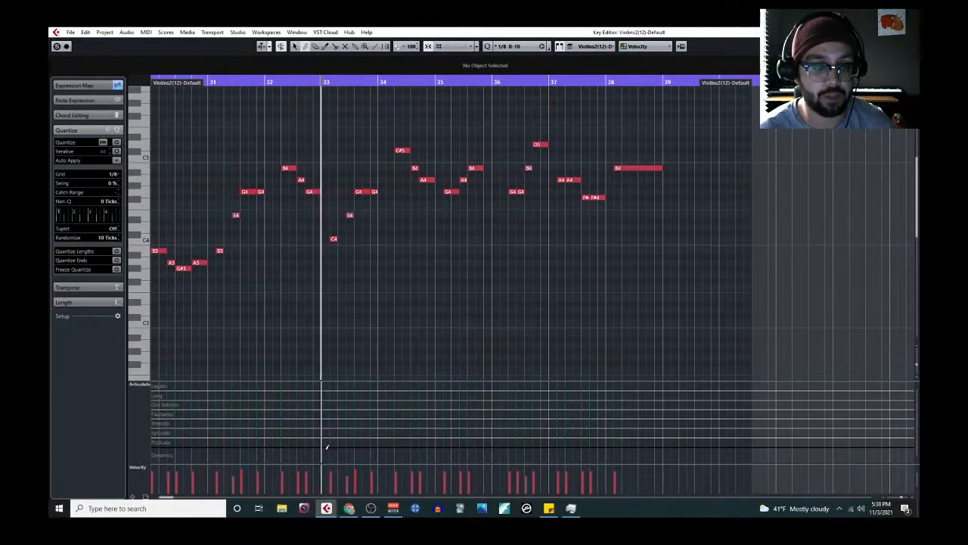
left_click(327, 454)
right_click(337, 352)
left_click(336, 350)
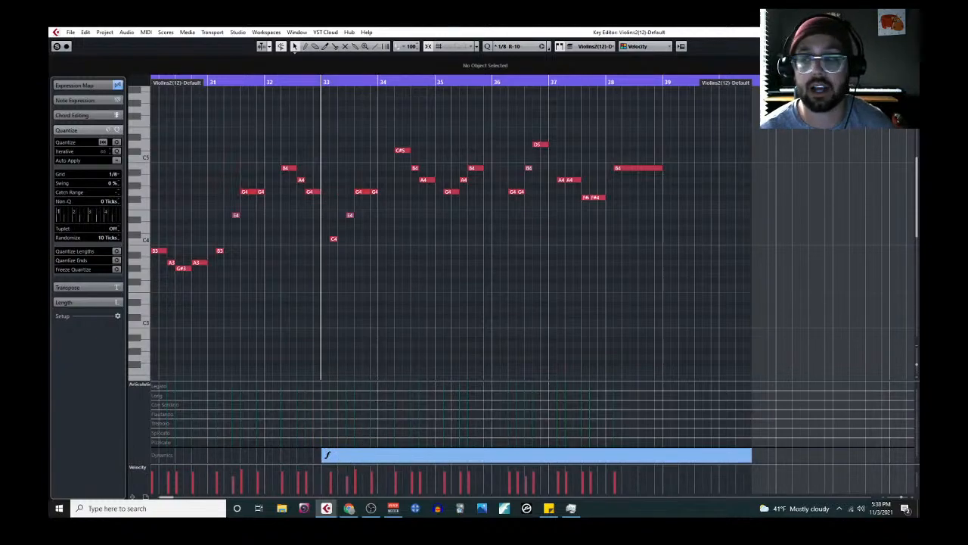
left_click(909, 32)
key("space")
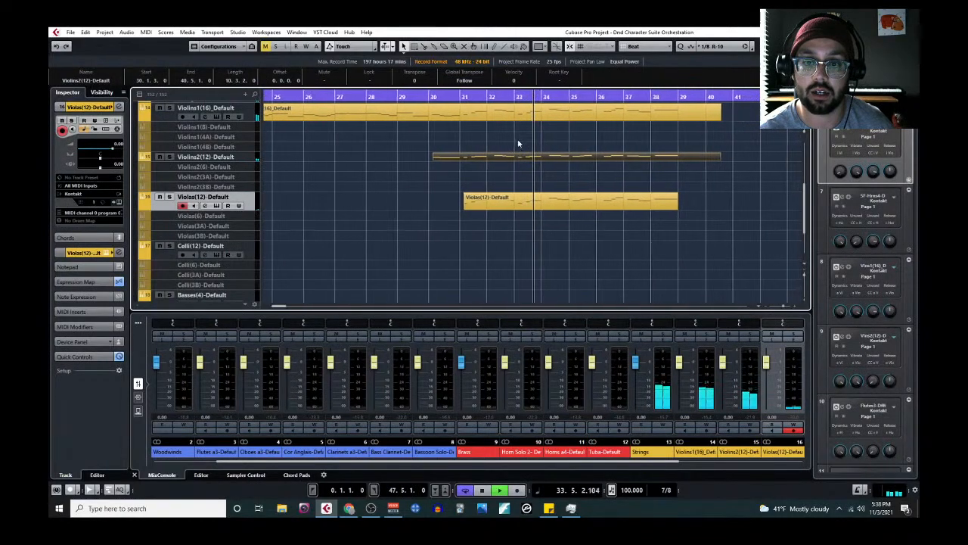
Open the Violins1(16) and Violins2(12) parts together and lengthen their B4 and B3 notes in bar 31 to 0.2.0.0
left_click(517, 118)
left_click(525, 161, "shift")
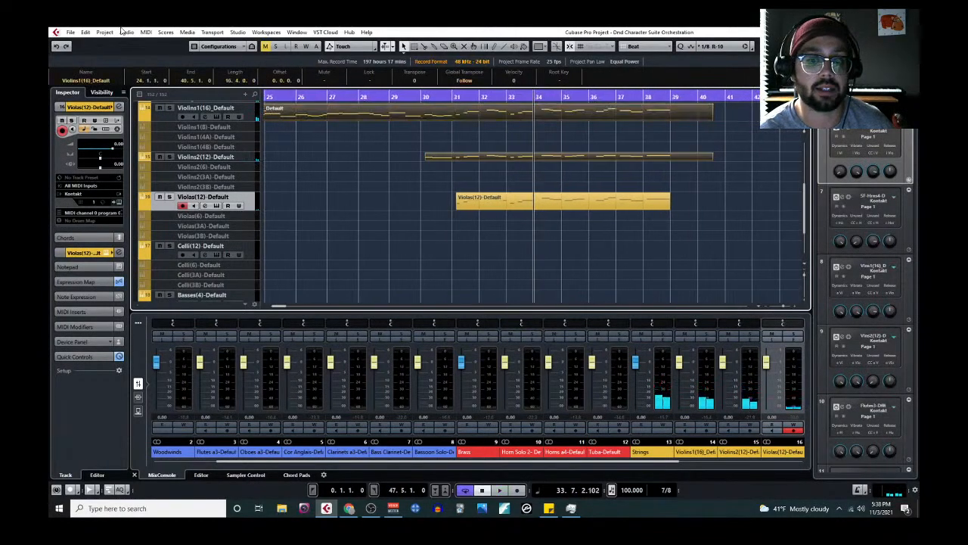
left_click(146, 32)
left_click(163, 43)
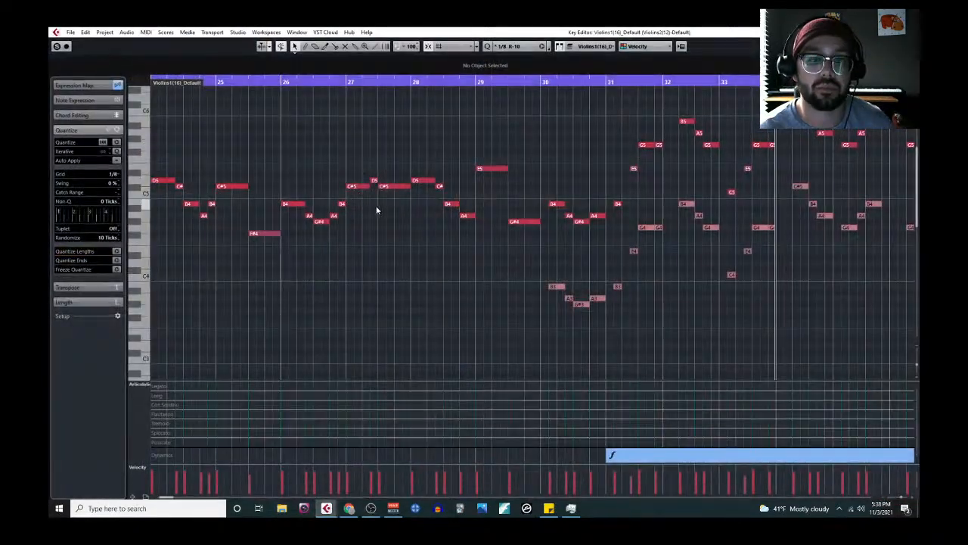
scroll(593, 268, "right", 2)
scroll(546, 259, "up", 2)
scroll(424, 212, "up", 2)
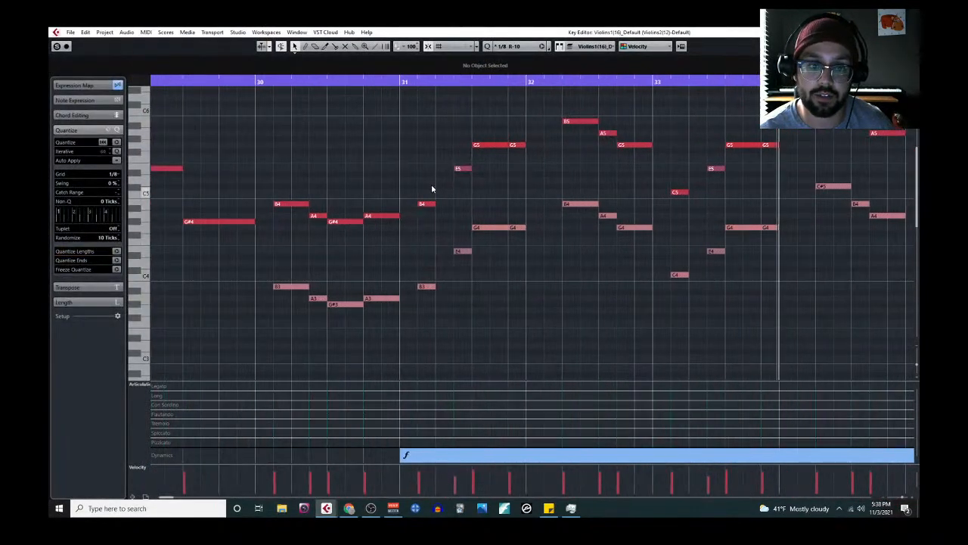
left_click_drag(442, 227, 454, 286)
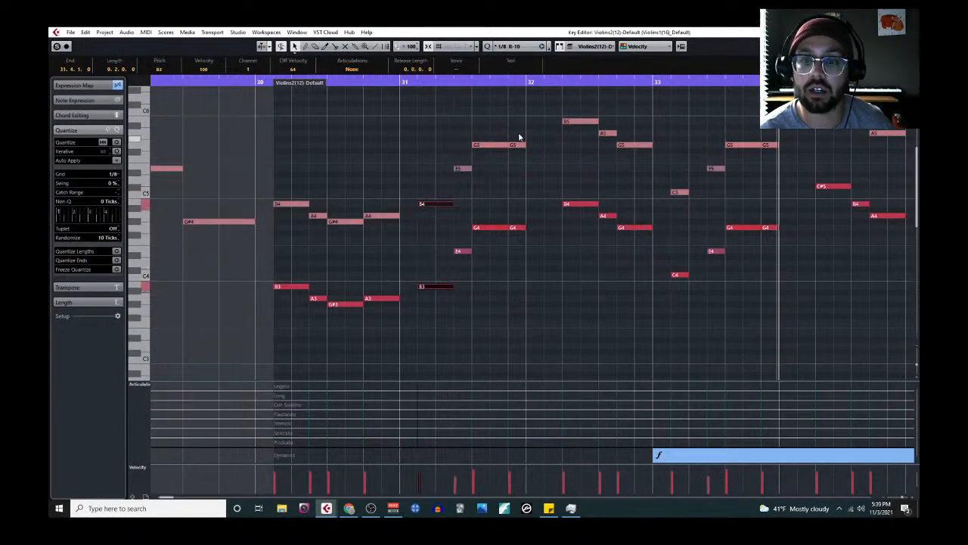
Play back the violins from bar 31 and add a forte (f) dynamic to the Violins2(12) part at the start of that bar
double_click(414, 86)
key("space")
key("space")
key("space")
key("Delete")
left_click(407, 82)
right_click(417, 322)
left_click(431, 326)
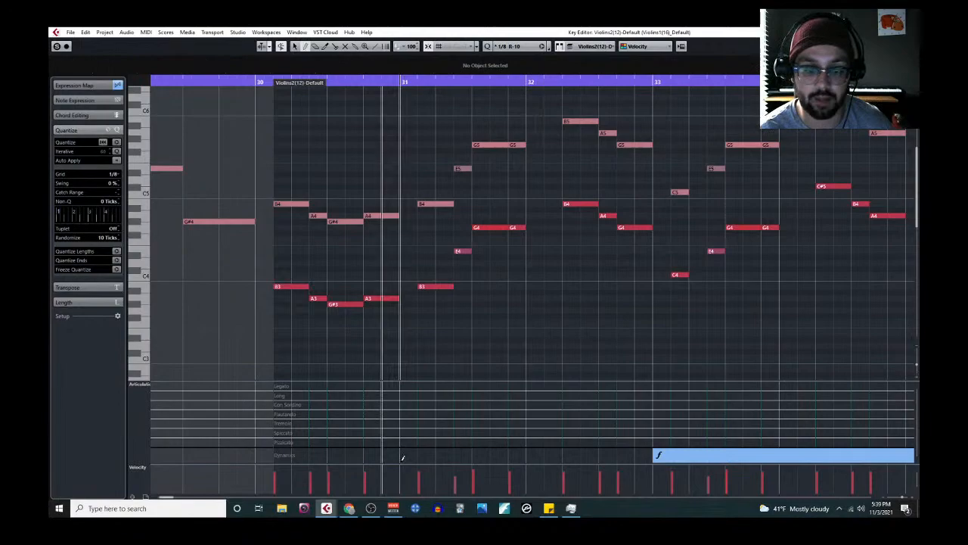
left_click(402, 456)
Play back bar 31 and lengthen its last G5 and G4 notes to 0.2.0.0 in both violin parts
key("space")
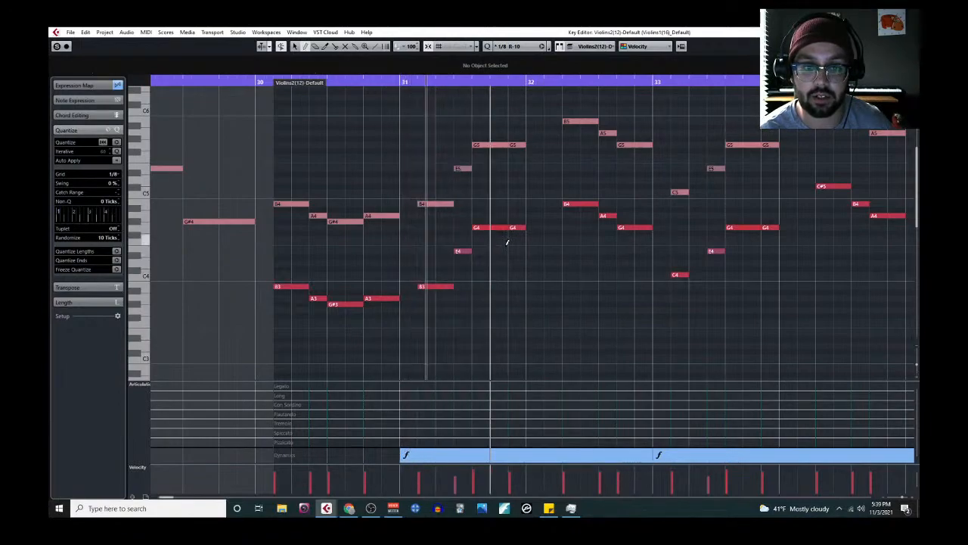
right_click(511, 254)
left_click(515, 258)
mouse_move(519, 135)
left_mouse_down()
mouse_move(528, 237)
mouse_move(542, 232)
left_mouse_up()
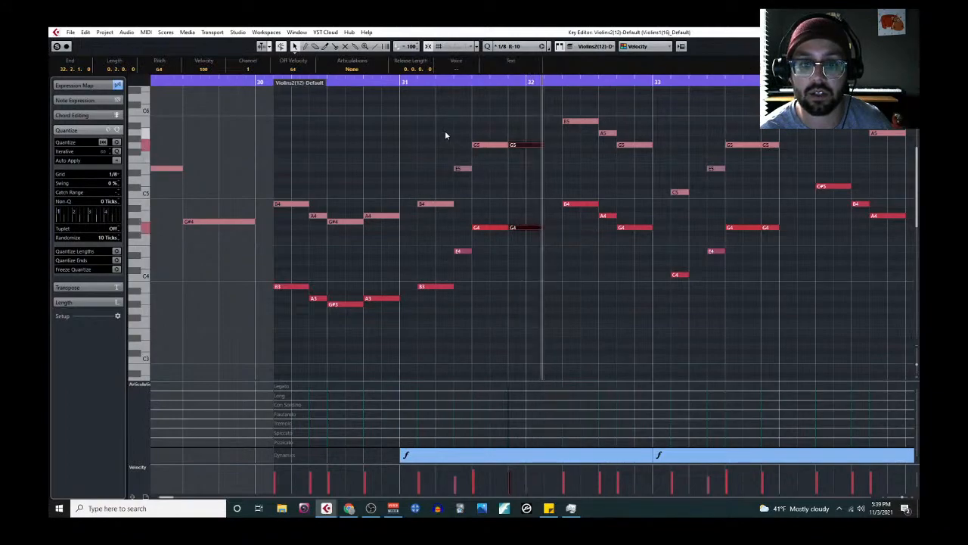
Play back from bar 31 and lengthen the C5 and C4 notes and the last G5 and G4 notes of bar 33 to 0.2.0.0
left_click(404, 83)
key("space")
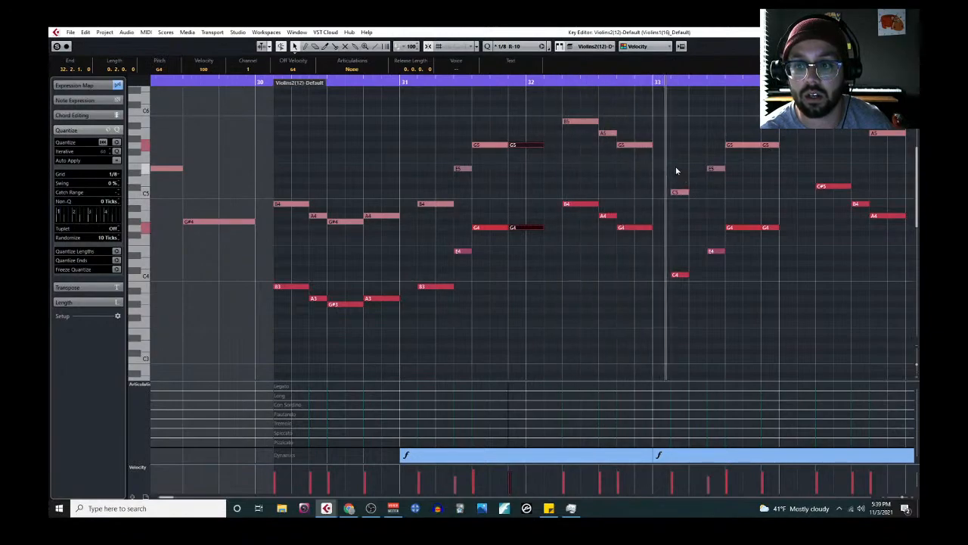
left_click_drag(687, 274, 706, 274)
left_click_drag(765, 127, 797, 227)
Play back the violin octaves from bar 34 to bar 38 to check the remaining note lengths
scroll(764, 246, "right", 2)
key("space")
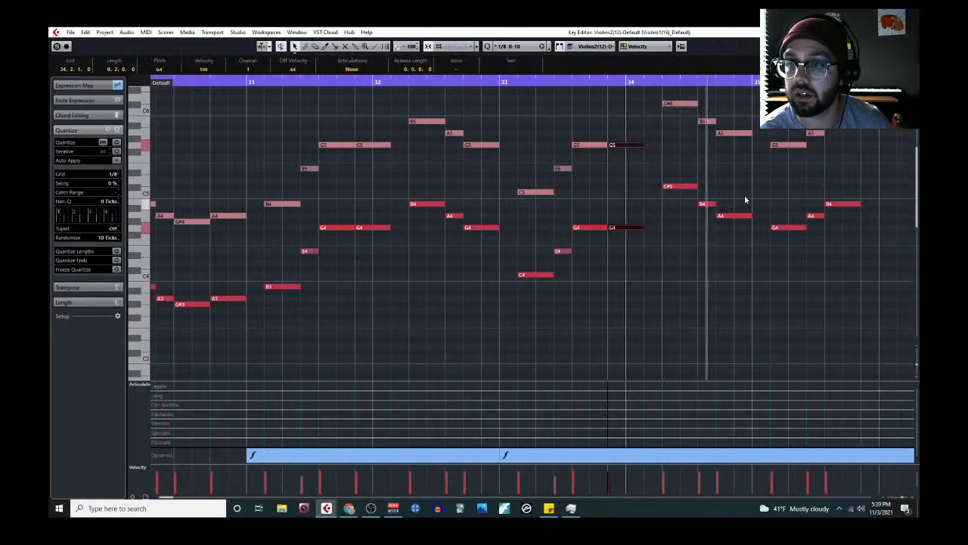
scroll(752, 273, "down", 1)
scroll(745, 285, "right", 2)
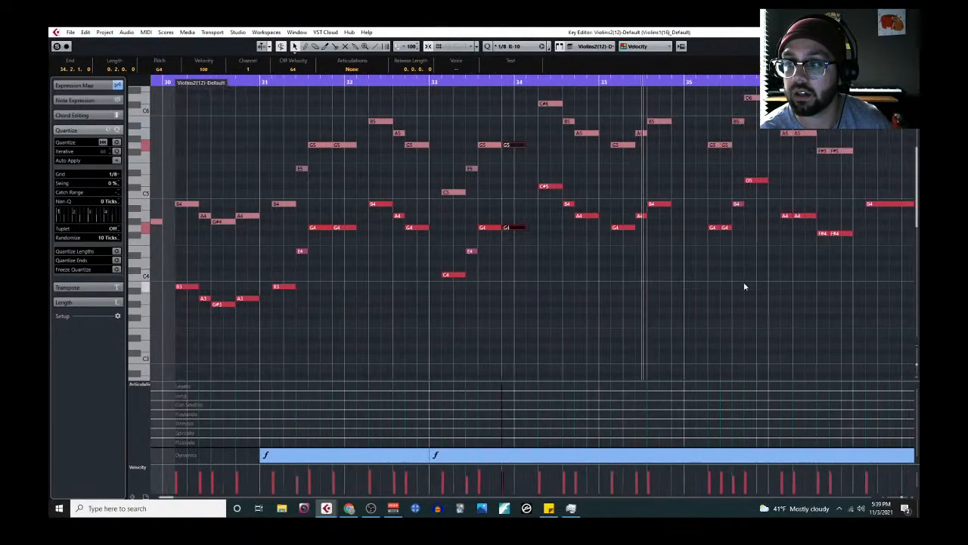
scroll(745, 286, "right", 1)
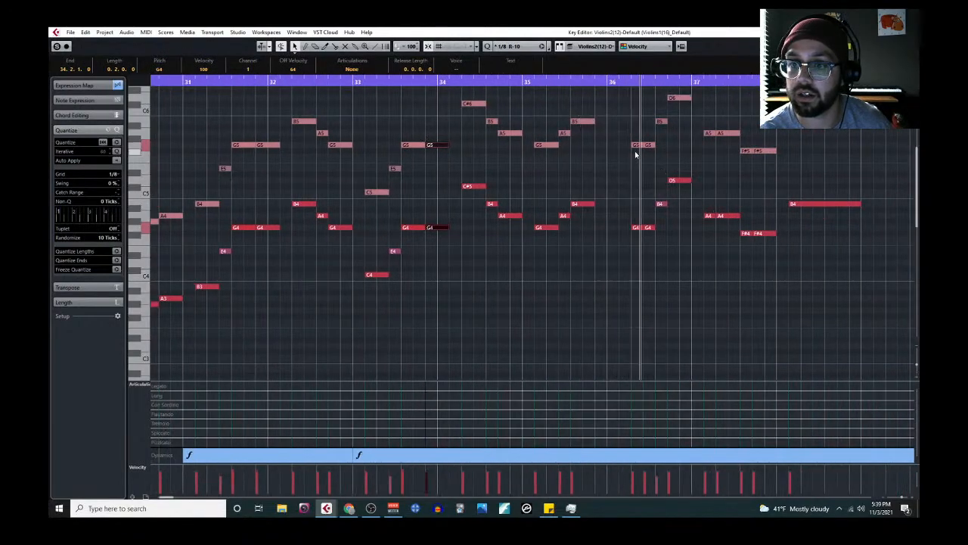
scroll(704, 250, "up", 2)
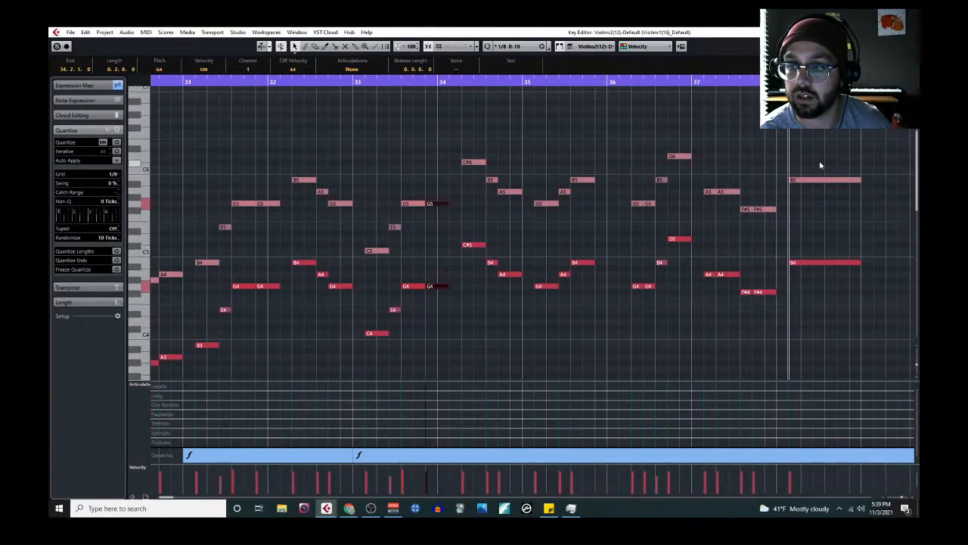
Stop playback and examine the melody notes and forte marking of the Violins1(16) part in the Key Editor
left_click(907, 33)
key("space")
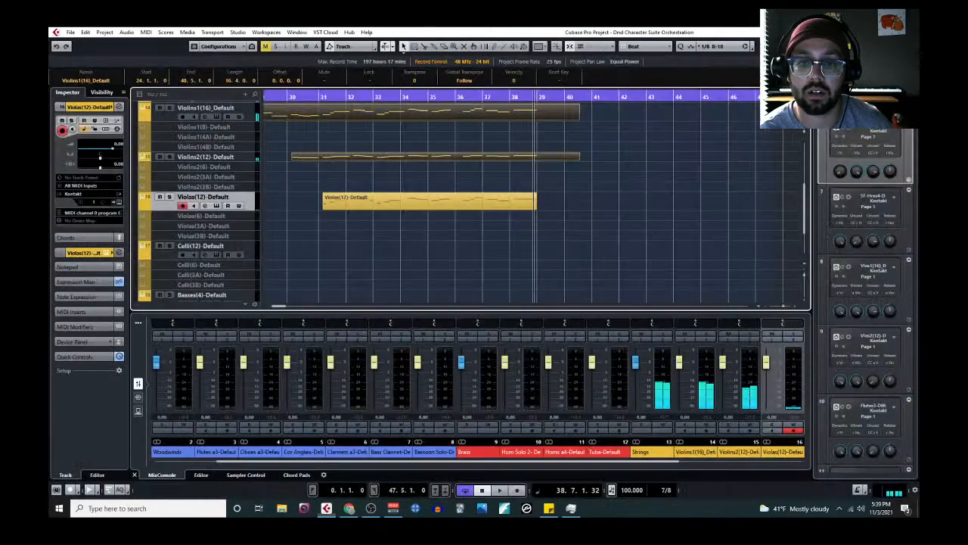
left_click(454, 156)
left_click(146, 32)
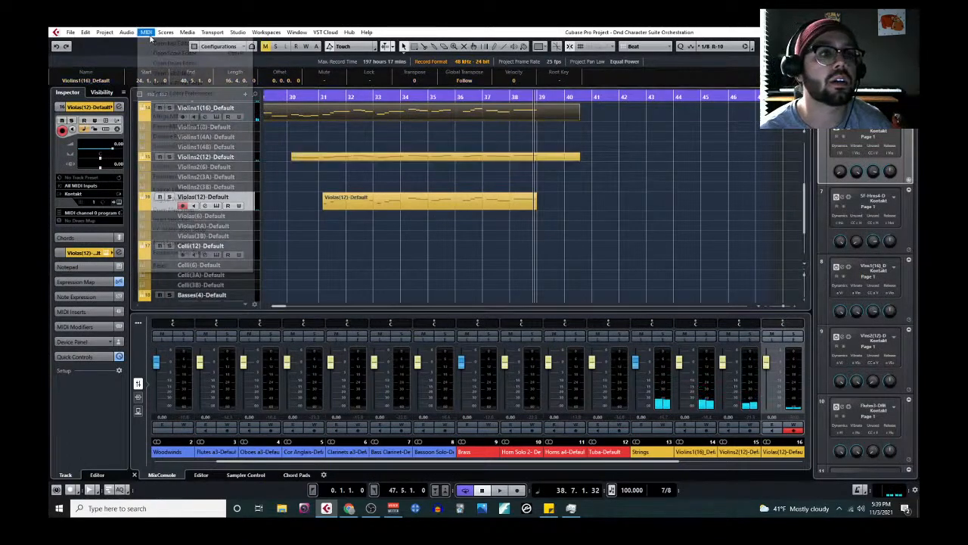
left_click(163, 38)
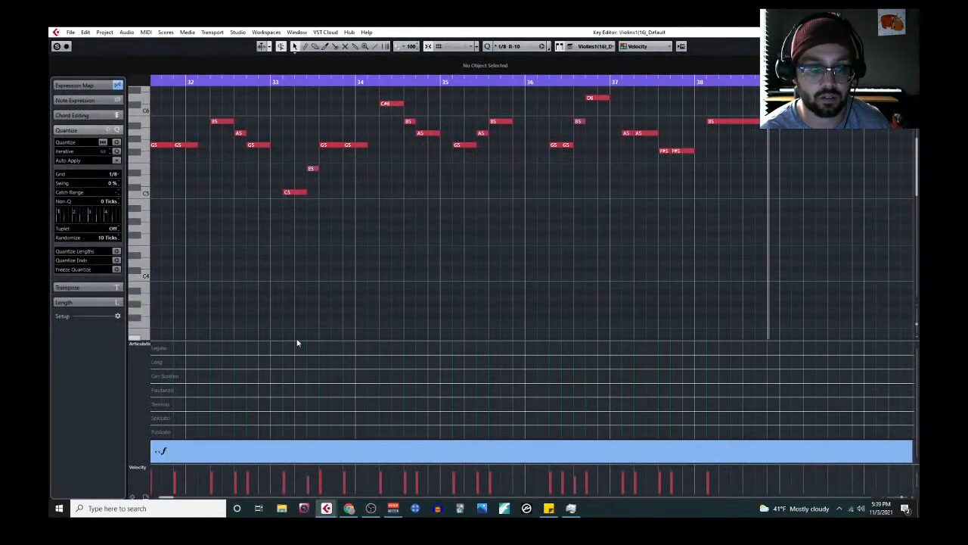
scroll(231, 212, "up", 3)
scroll(272, 230, "down", 2)
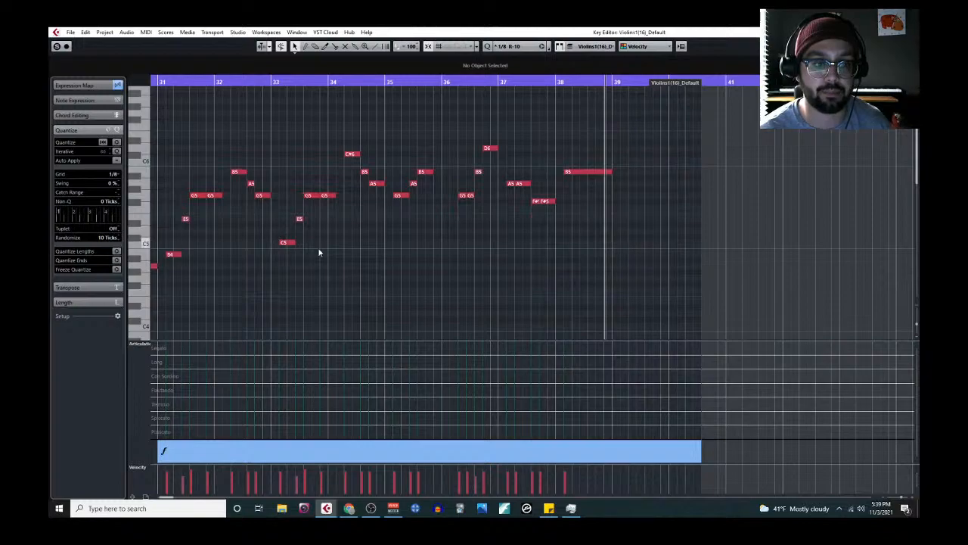
scroll(315, 269, "left", 3)
scroll(329, 286, "down", 3)
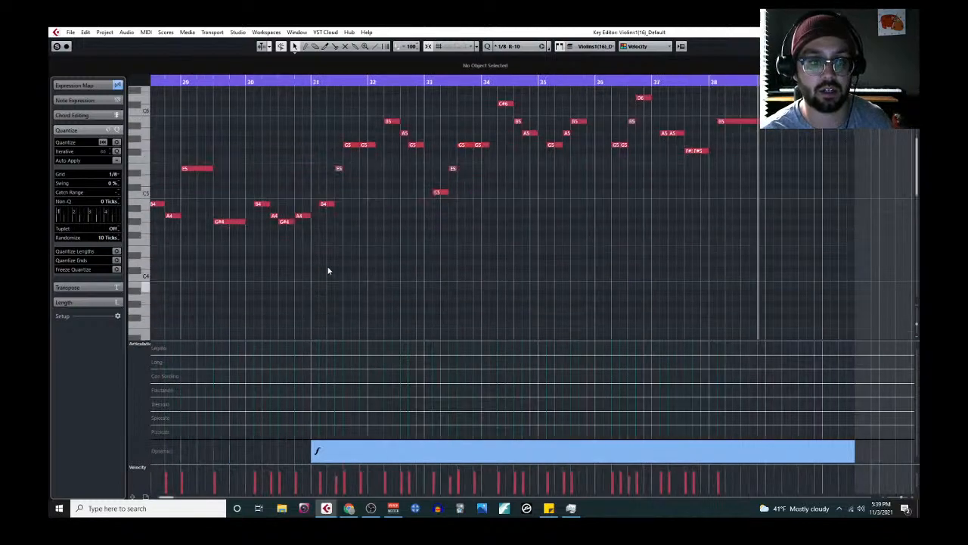
left_click(907, 32)
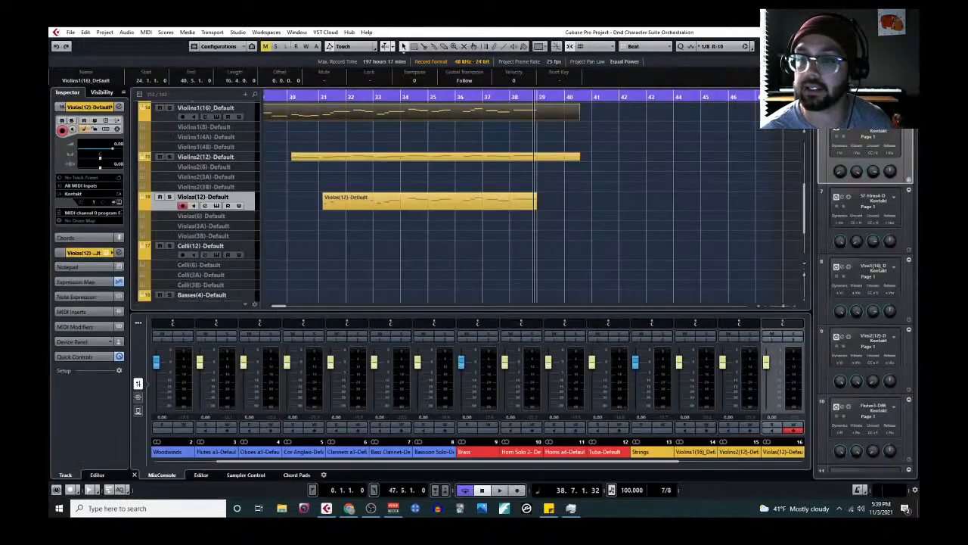
Examine the melody notes and forte markings of the Violins2(12) part in the Key Editor
left_click(485, 157)
left_click(146, 32)
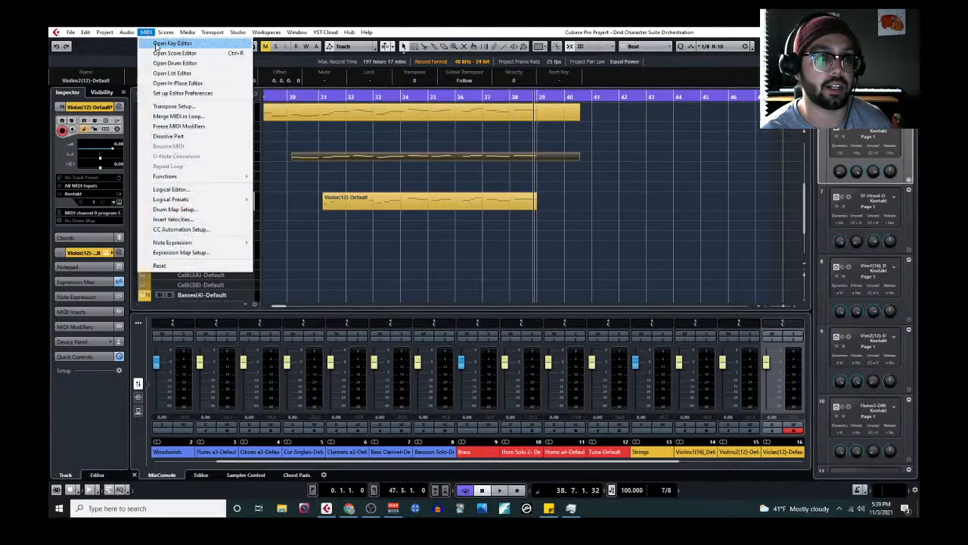
left_click(172, 42)
scroll(367, 302, "down", 3)
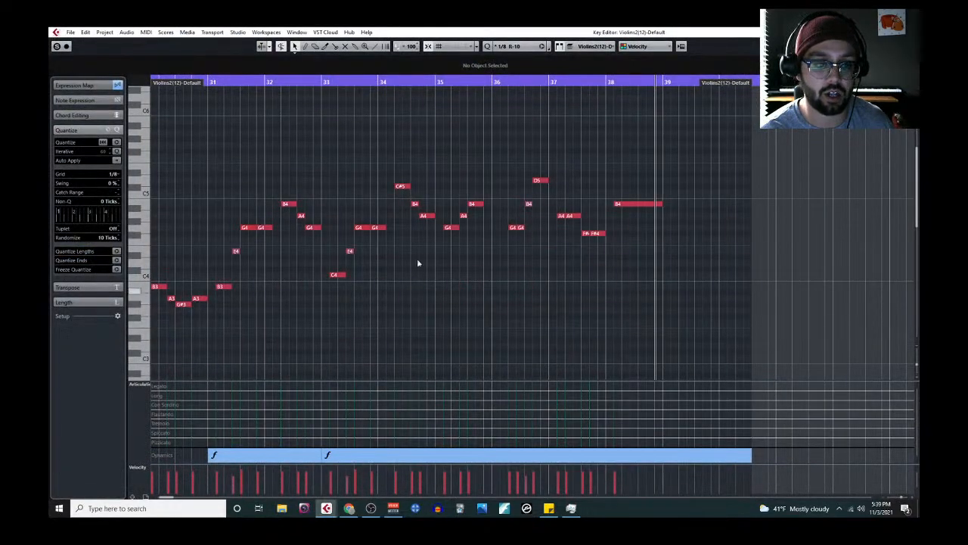
left_click(908, 32)
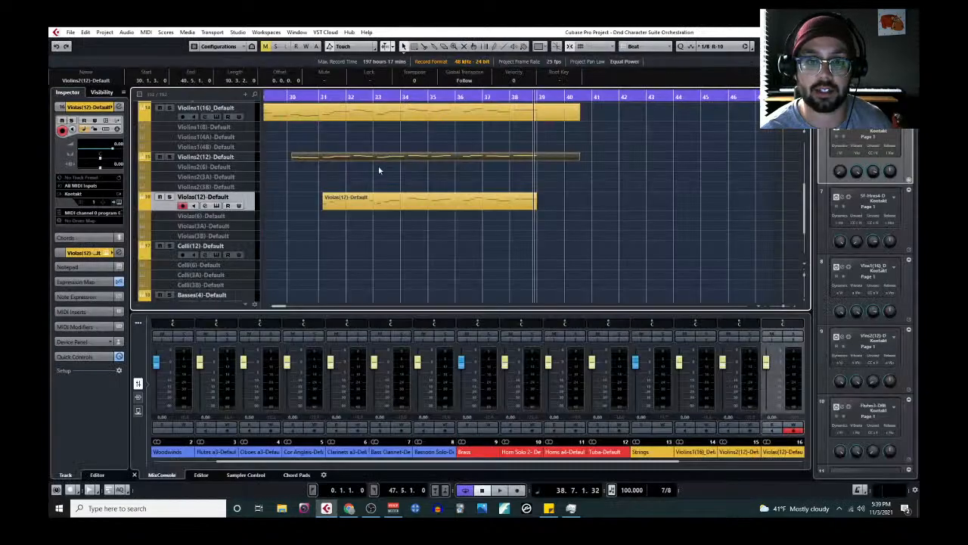
In the Violas(12) part, lengthen bar 31's B2 and last G3 and bar 33's C3 to 0.2.0.0
left_click(338, 199)
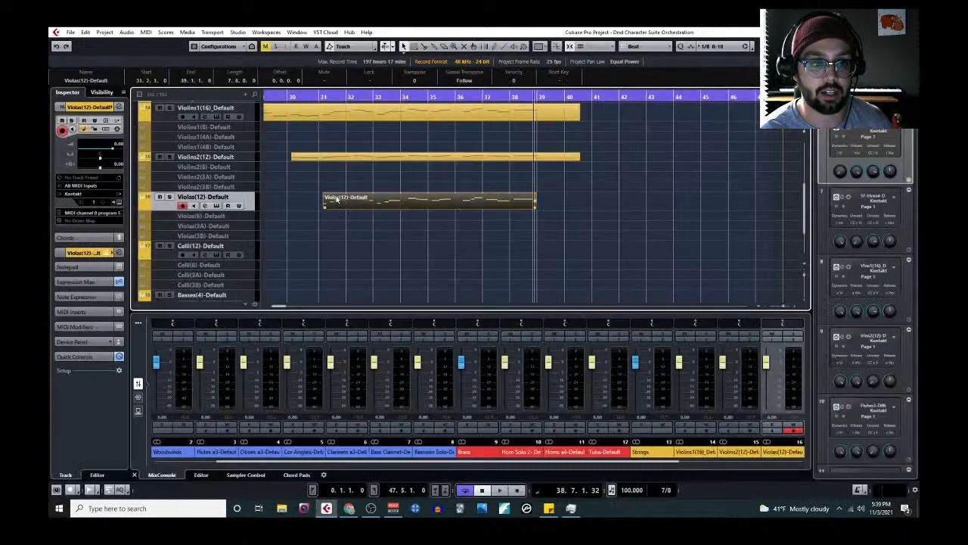
left_click(146, 31)
left_click(173, 41)
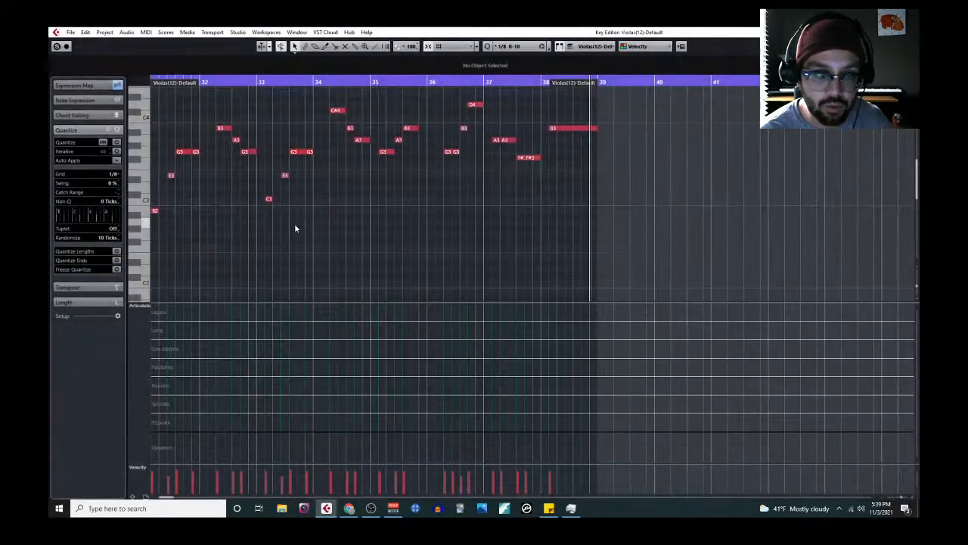
scroll(307, 224, "up", 1)
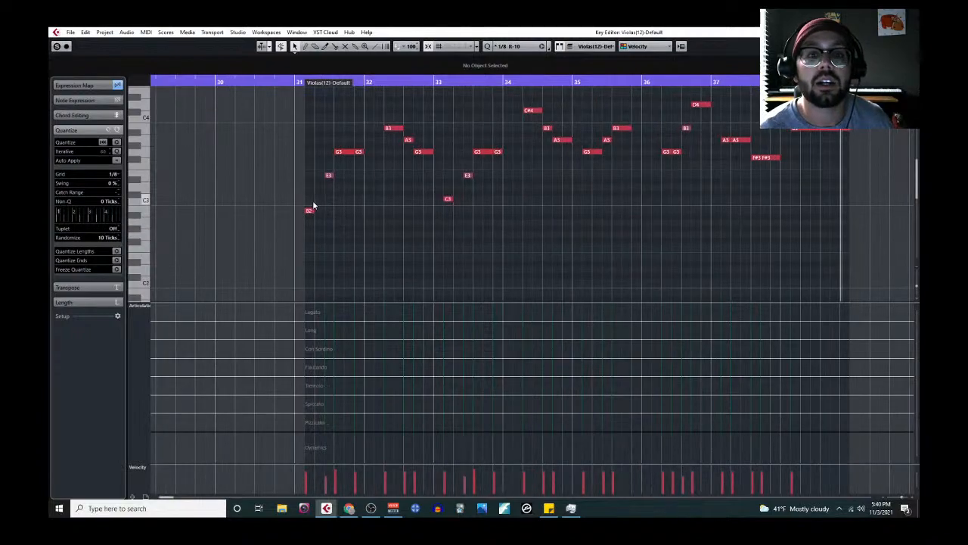
left_click_drag(310, 210, 322, 210)
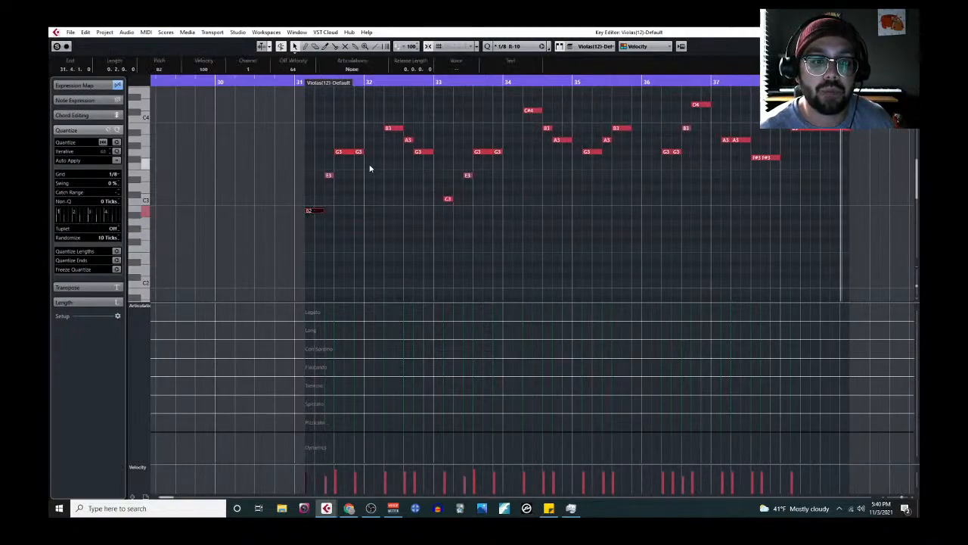
left_click_drag(361, 151, 372, 152)
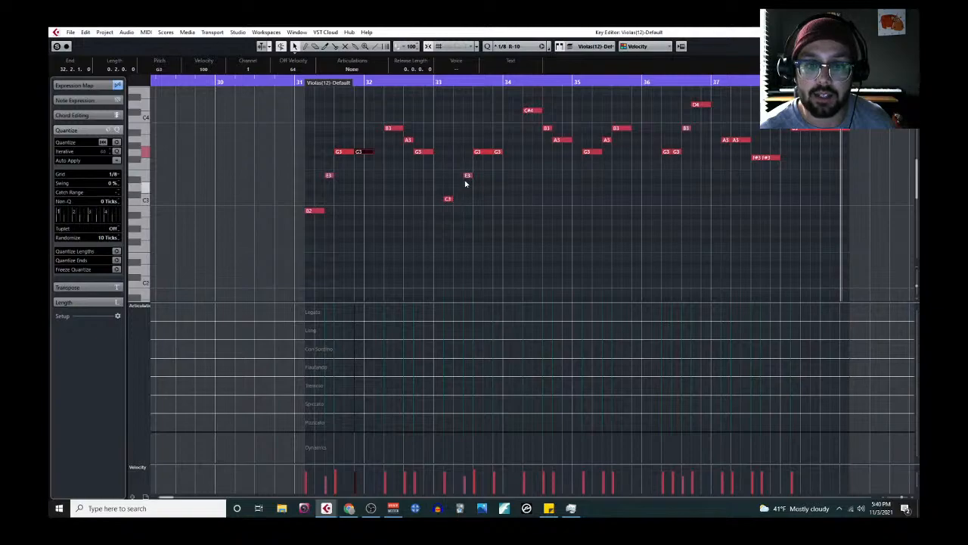
left_click_drag(450, 199, 459, 198)
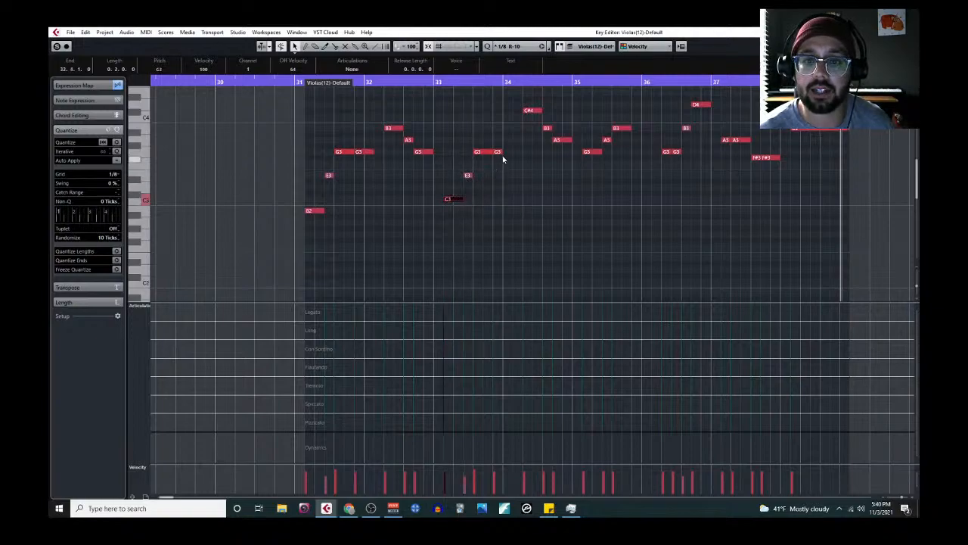
left_click_drag(501, 152, 508, 152)
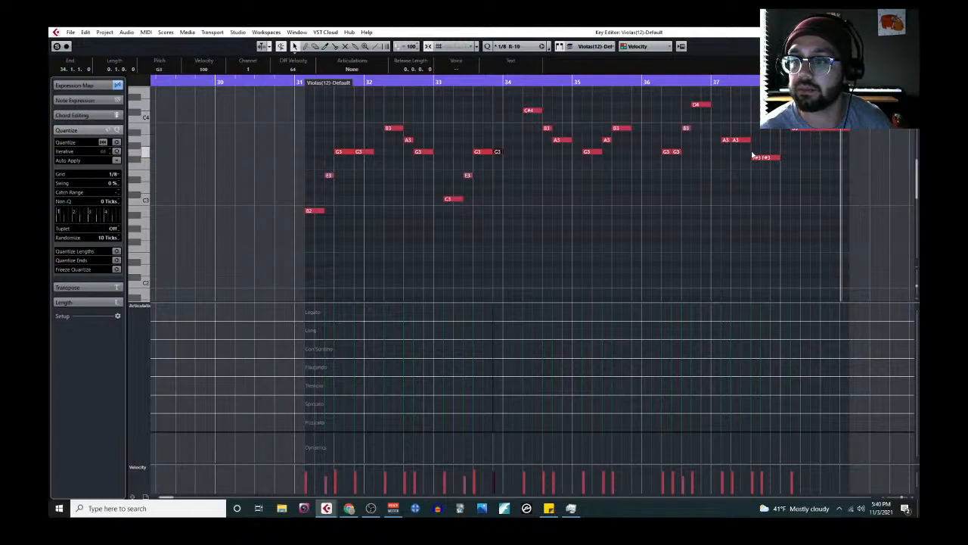
Add a forte (f) dynamic at the start of the violas part and map dynamics to Send Volume with CC 11 (Expression), without changing velocities
left_click(345, 244)
left_click(310, 445)
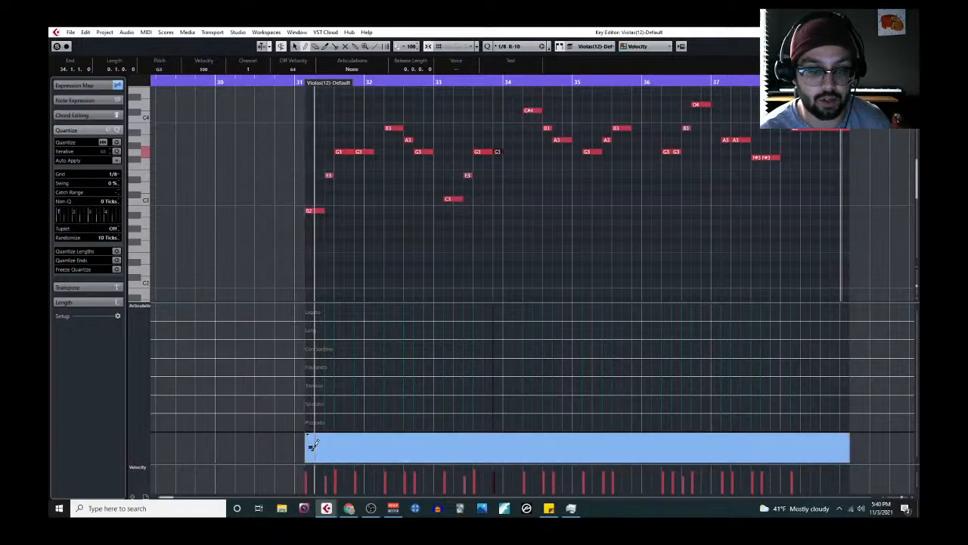
right_click(244, 298)
left_click(242, 295)
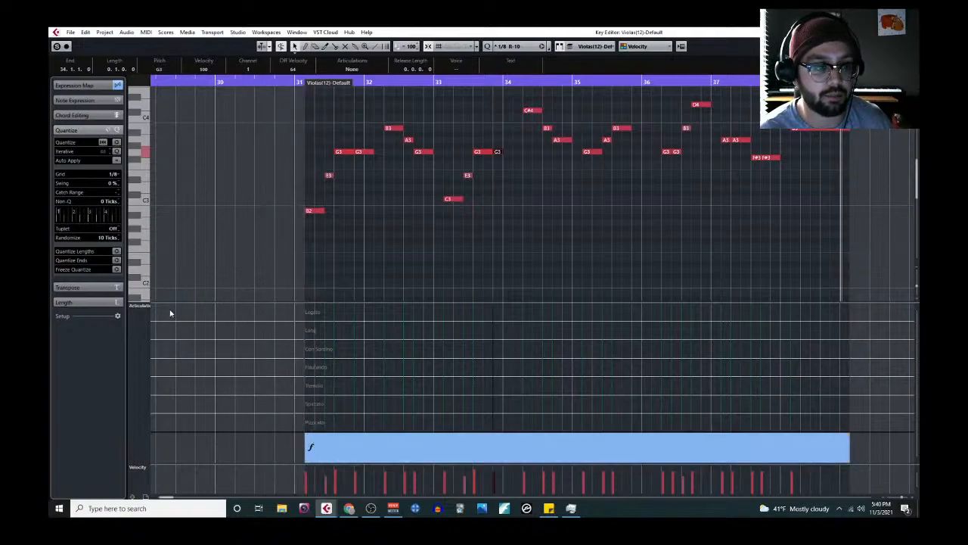
left_click(154, 307)
left_click(159, 301)
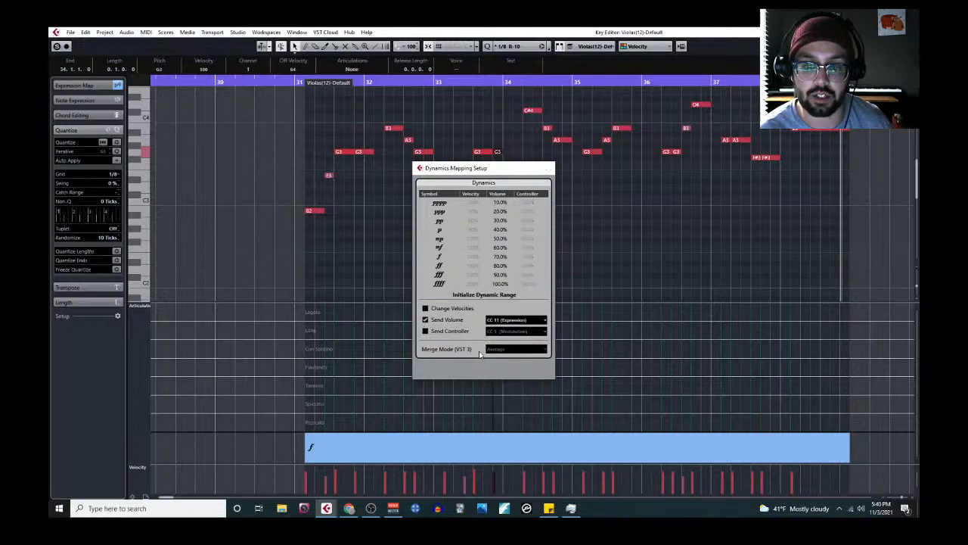
left_click(492, 370)
Play back from bar 31 and lengthen the violas' last G3 of bar 33 to 0.2.0.0
left_click(295, 84)
key("space")
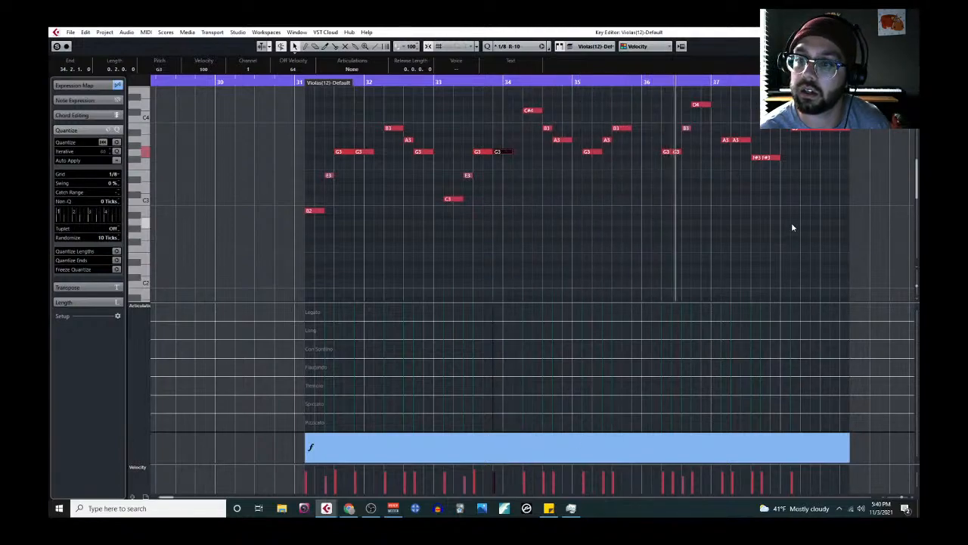
left_click(910, 32)
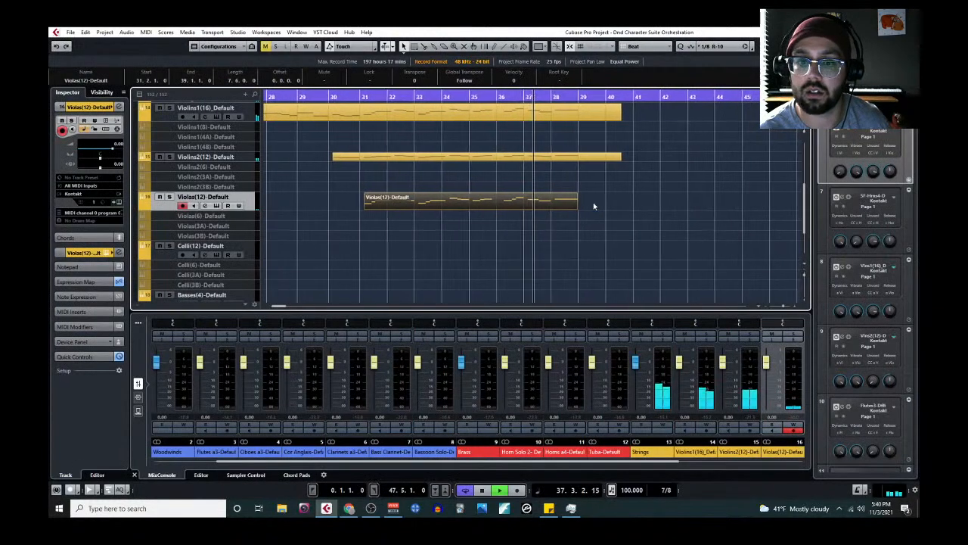
Check the Kontakt instrument volumes of Violas(12) and Violins2(12), and play back the string octaves from bar 31
left_click(218, 206)
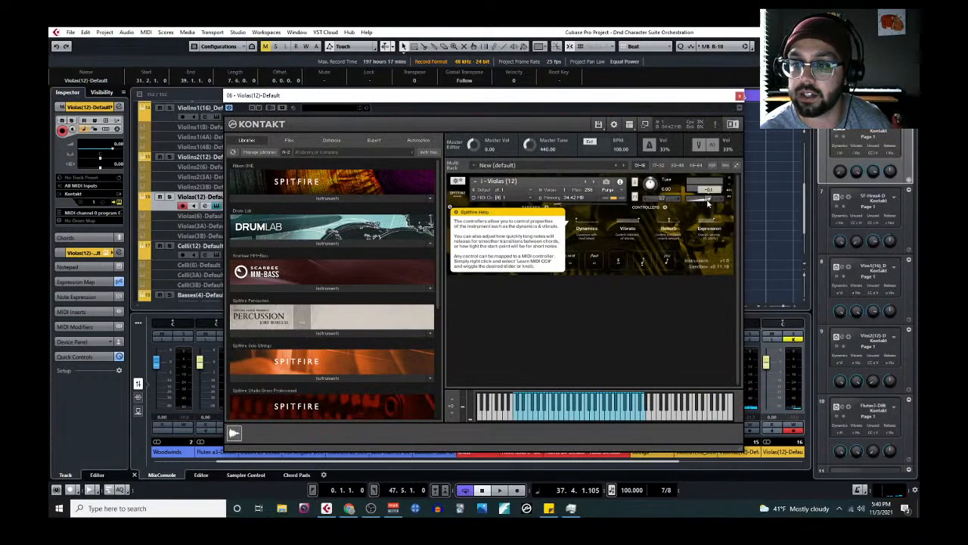
left_click(740, 96)
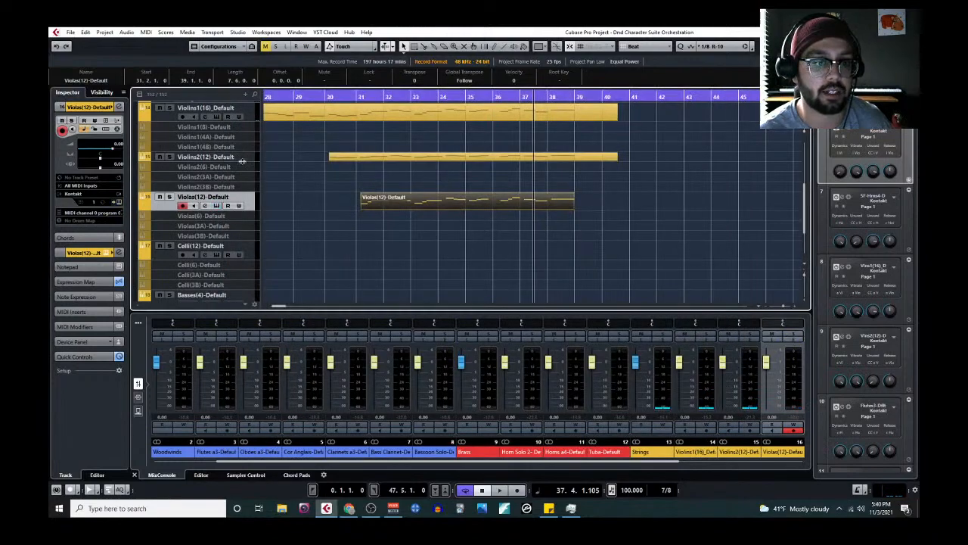
left_click(243, 160)
left_click(218, 165)
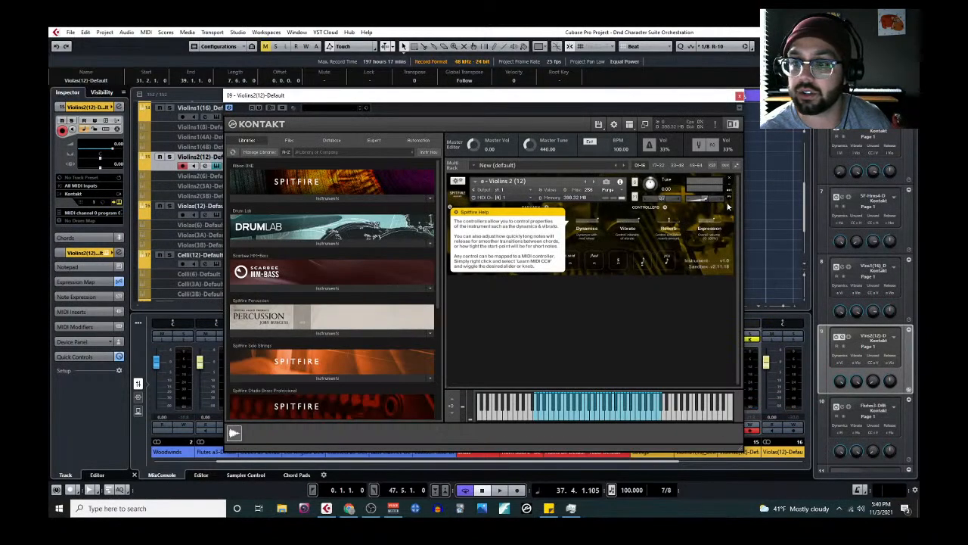
mouse_move(710, 201)
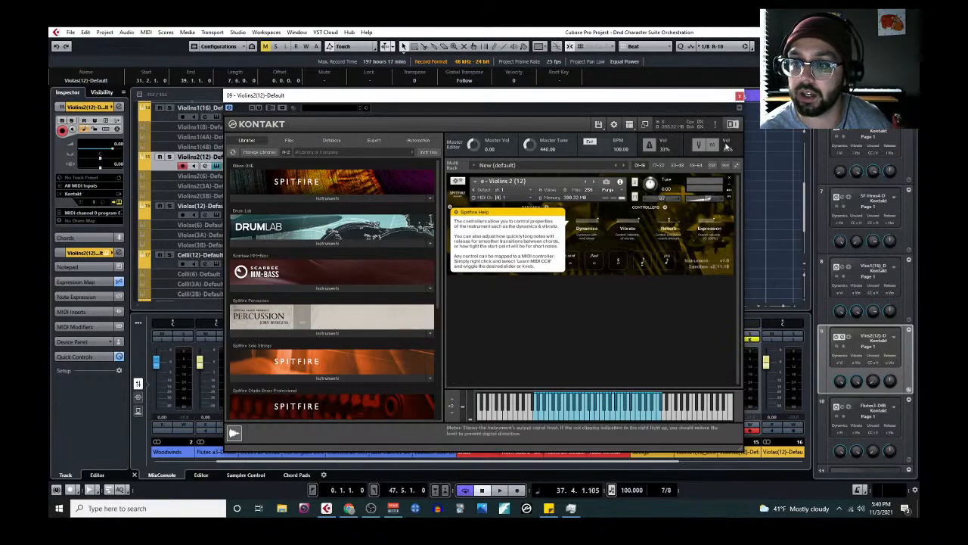
left_click(740, 97)
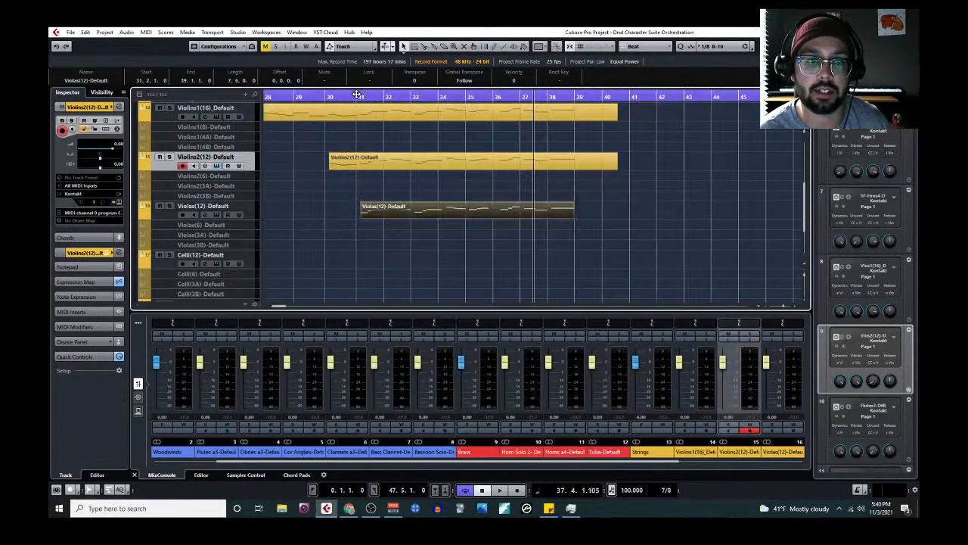
key("space")
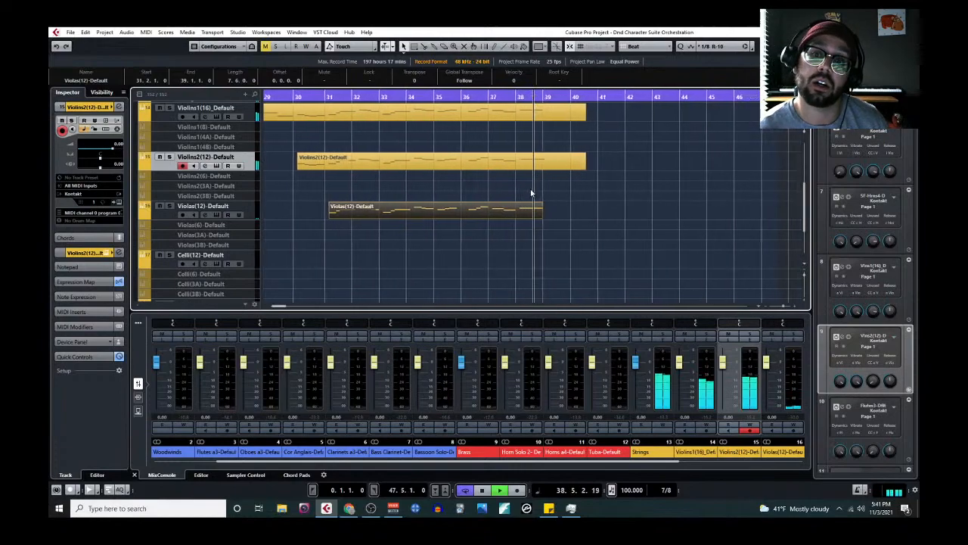
key("space")
Paste the copied melody part into the Celli(12) track at 31.2.1.0, aligned with the start of the violas part
scroll(368, 205, "left", 2)
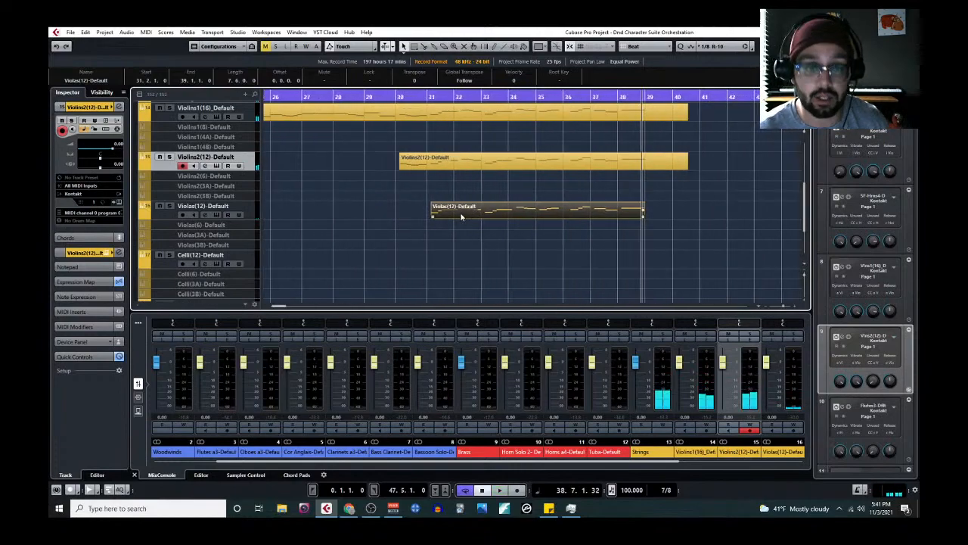
scroll(427, 238, "up", 4)
scroll(448, 211, "up", 4)
left_click(448, 212)
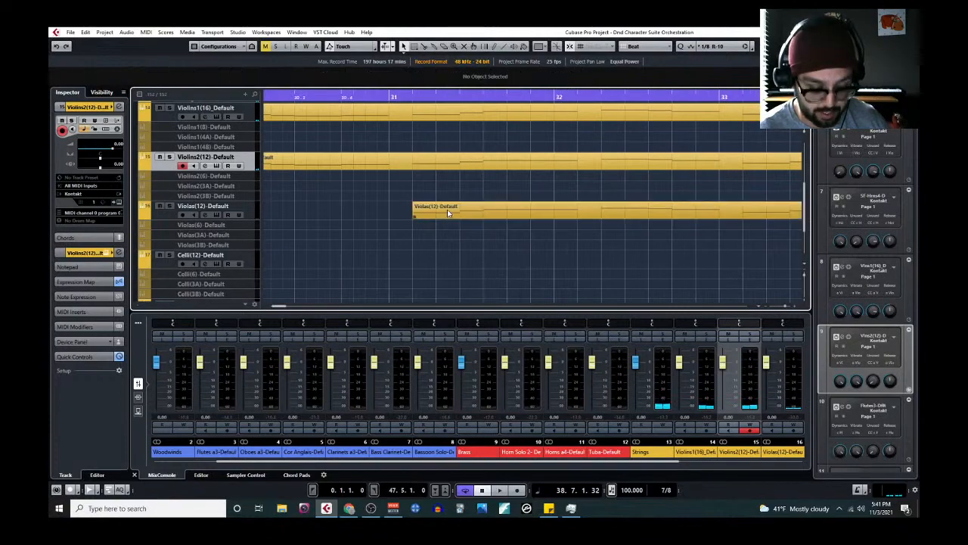
left_click(412, 98)
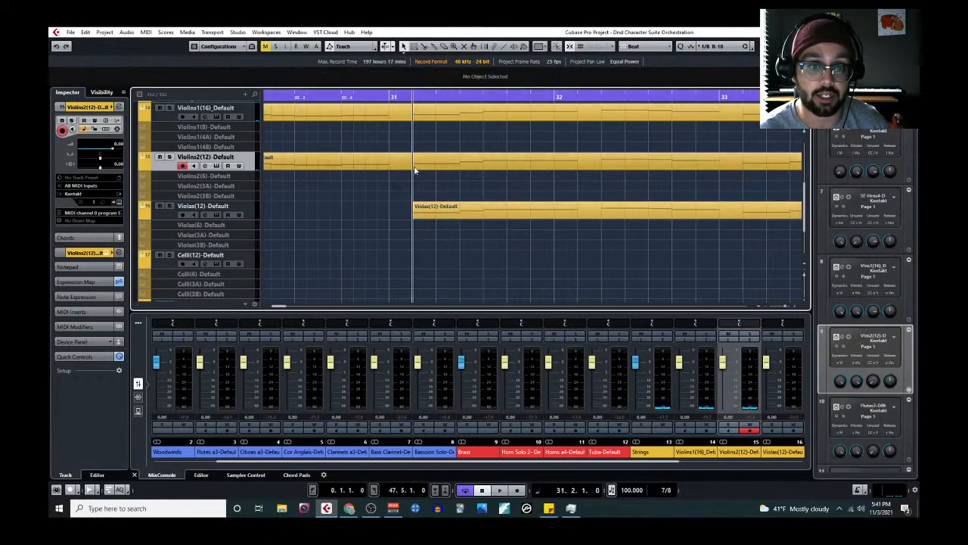
left_click(255, 261)
key("ctrl+v")
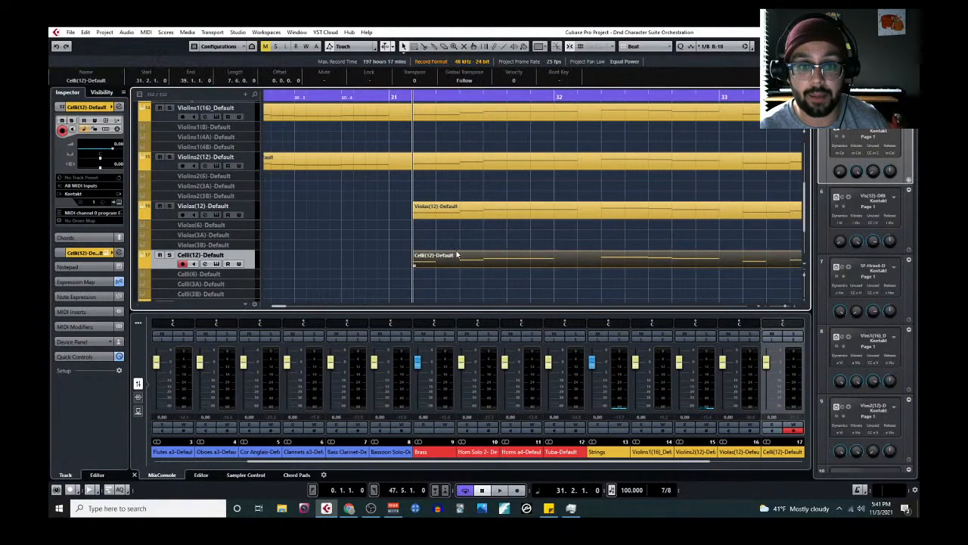
Transpose all the notes of the Celli(12) part down one octave and enlarge the note display of the Key Editor
scroll(455, 255, "down", 6)
left_click(146, 32)
left_click(158, 47)
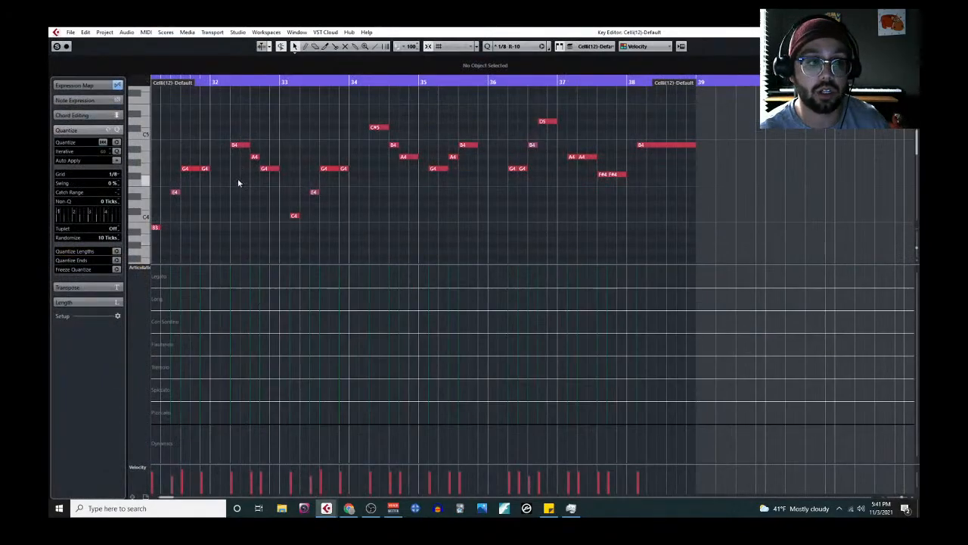
scroll(238, 183, "down", 3)
left_click_drag(192, 99, 559, 242)
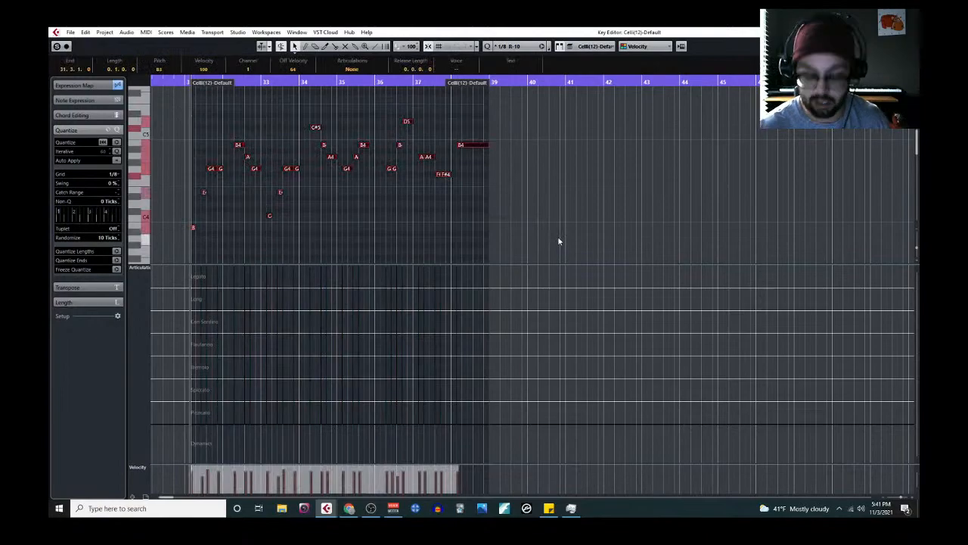
key("shift+Down")
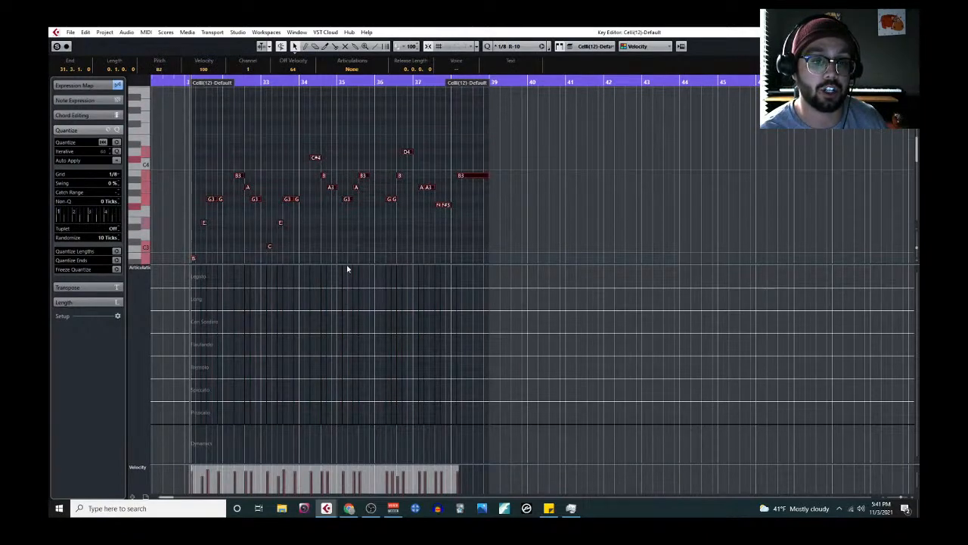
left_click_drag(345, 264, 336, 435)
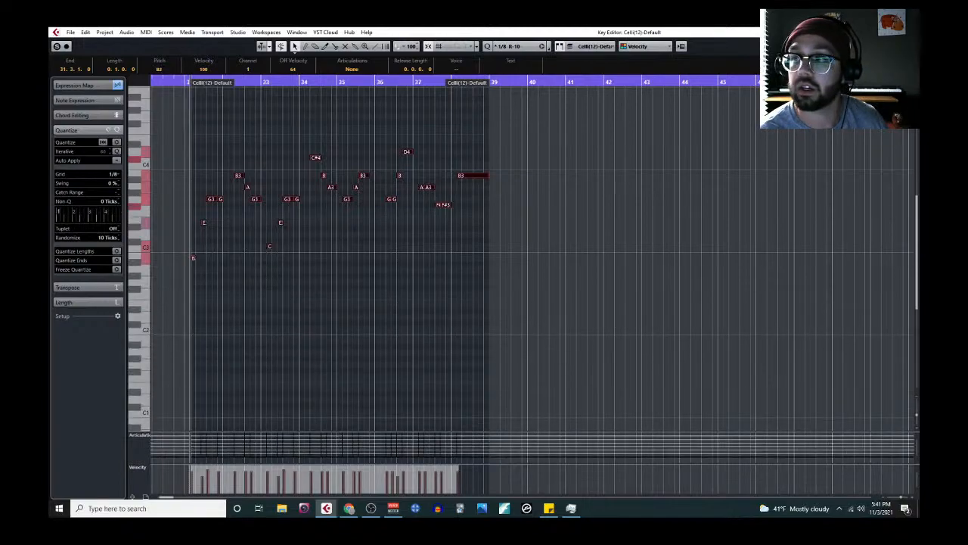
Open the Violas(12) and Celli(12) parts from bar 31 together in the Key Editor to compare their octaves
left_click(910, 31)
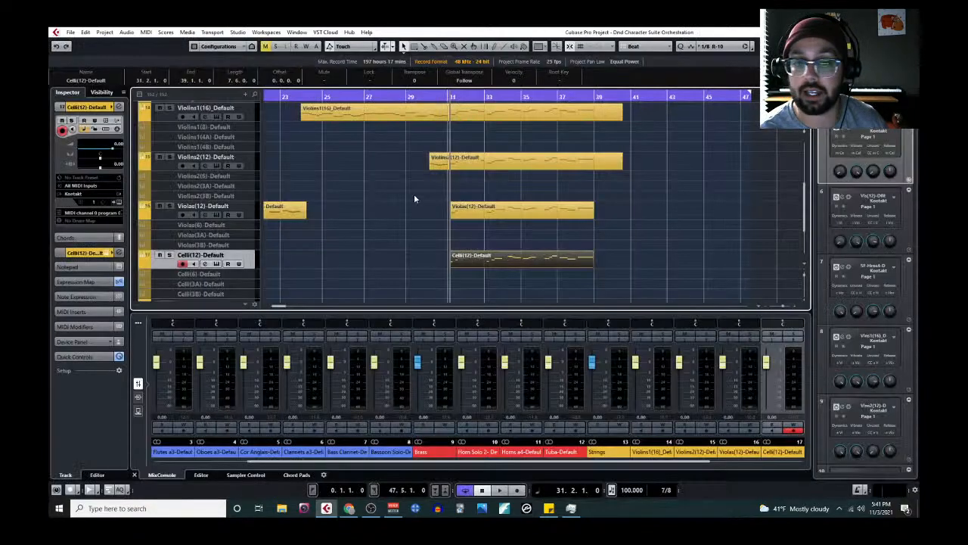
left_click(483, 209, "shift")
left_click(146, 32)
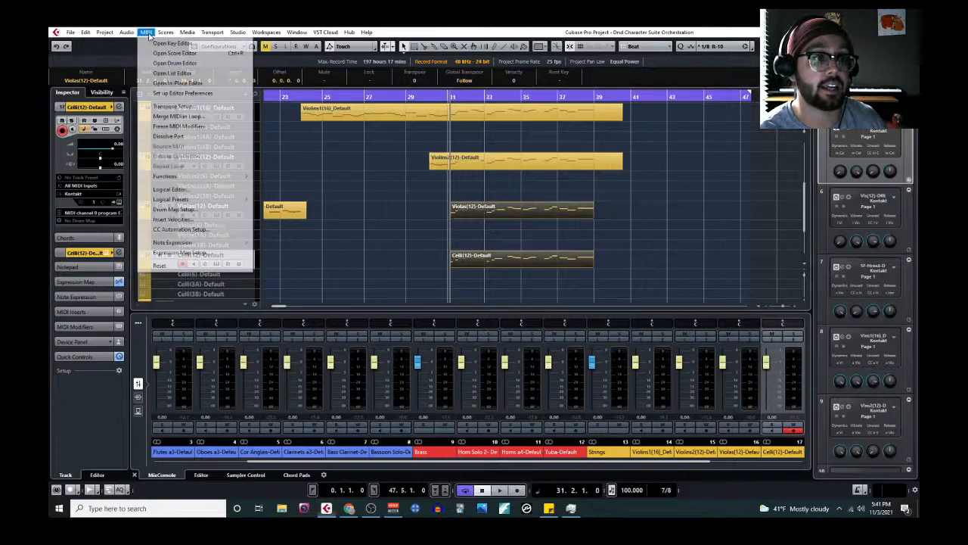
left_click(156, 46)
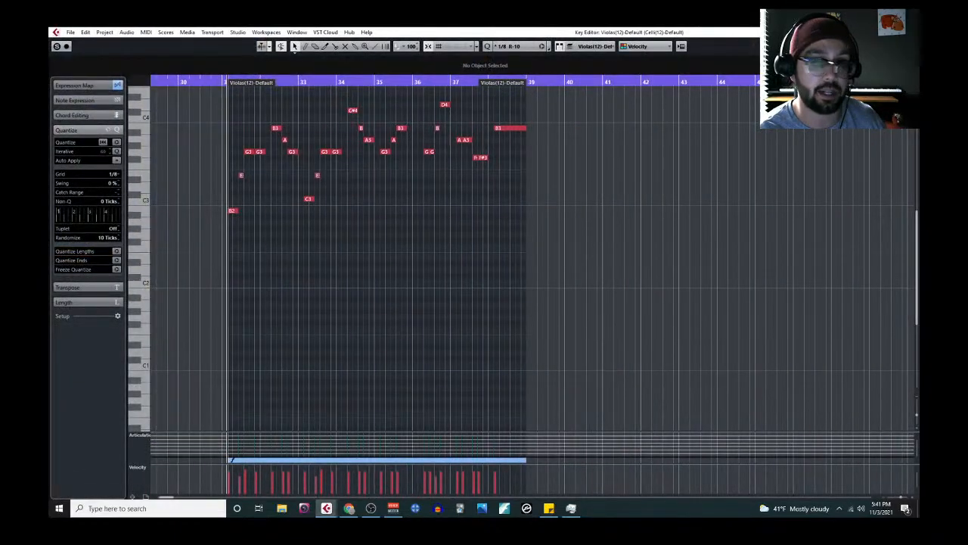
left_click(910, 32)
Transpose every note of the Celli(12) part down another octave and start playback
left_click(490, 267)
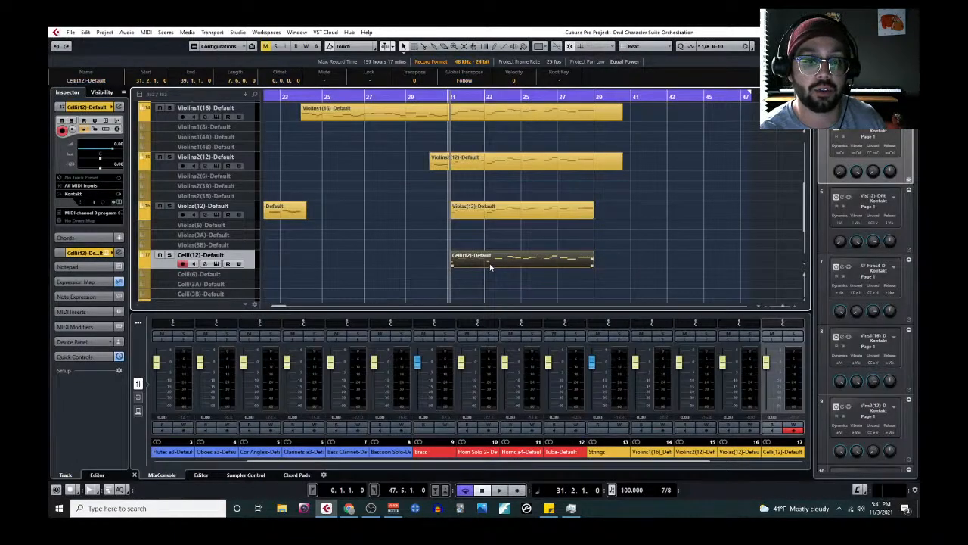
left_click(146, 32)
left_click(156, 46)
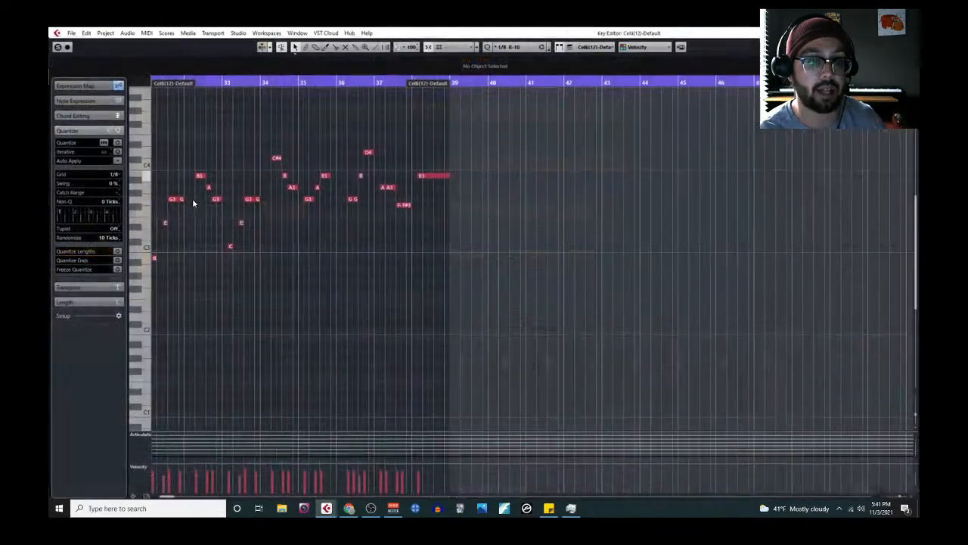
left_click_drag(210, 124, 551, 283)
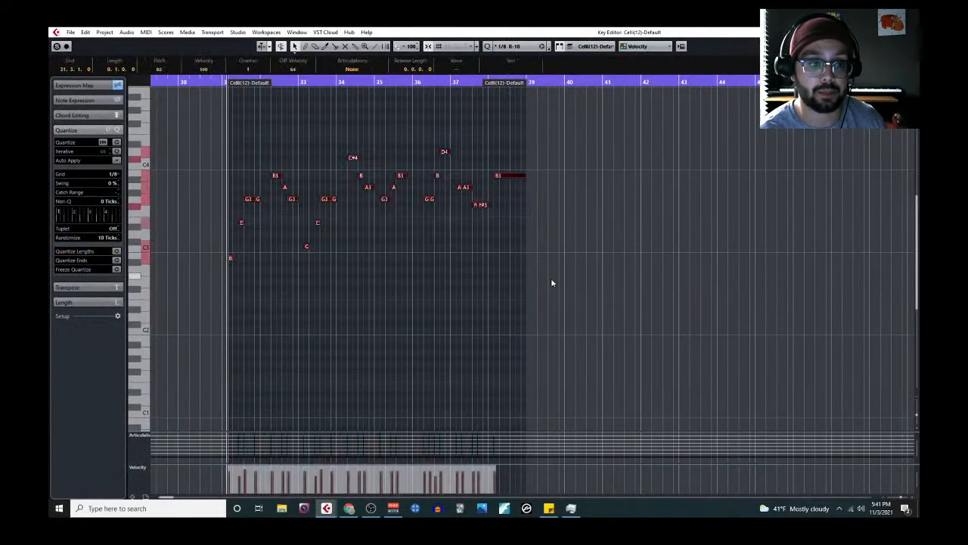
key("shift+Down")
key("space")
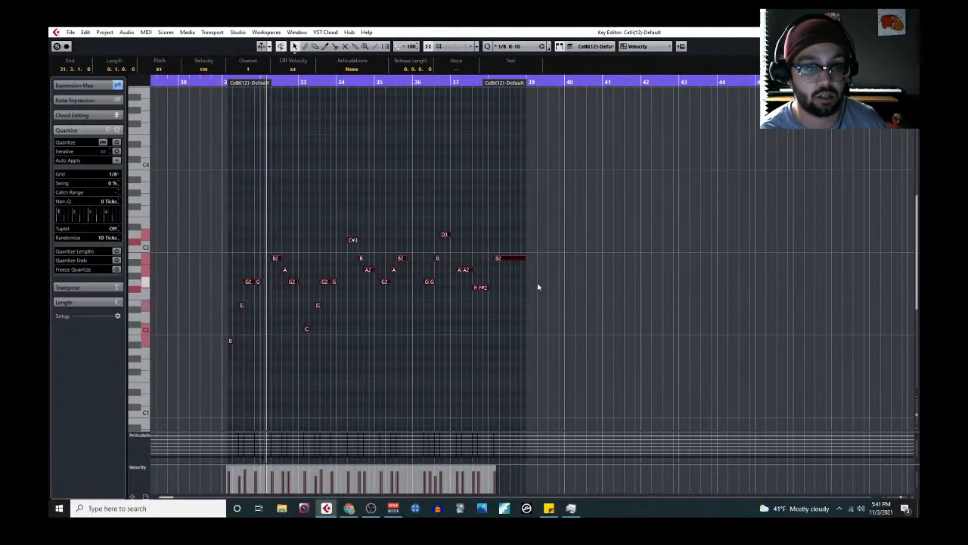
Check the Kontakt instrument volume of Celli(12) while the strings play
left_click(911, 32)
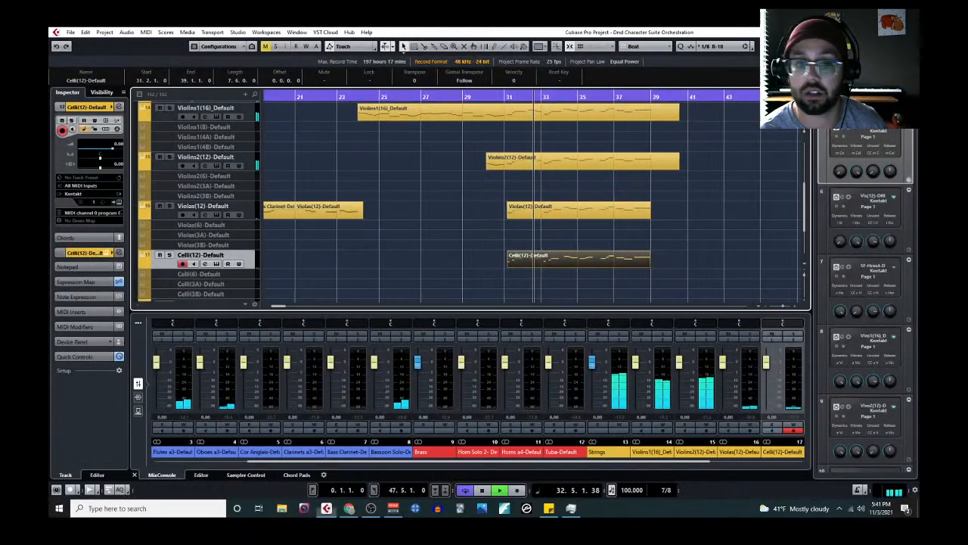
left_click(217, 264)
mouse_move(706, 201)
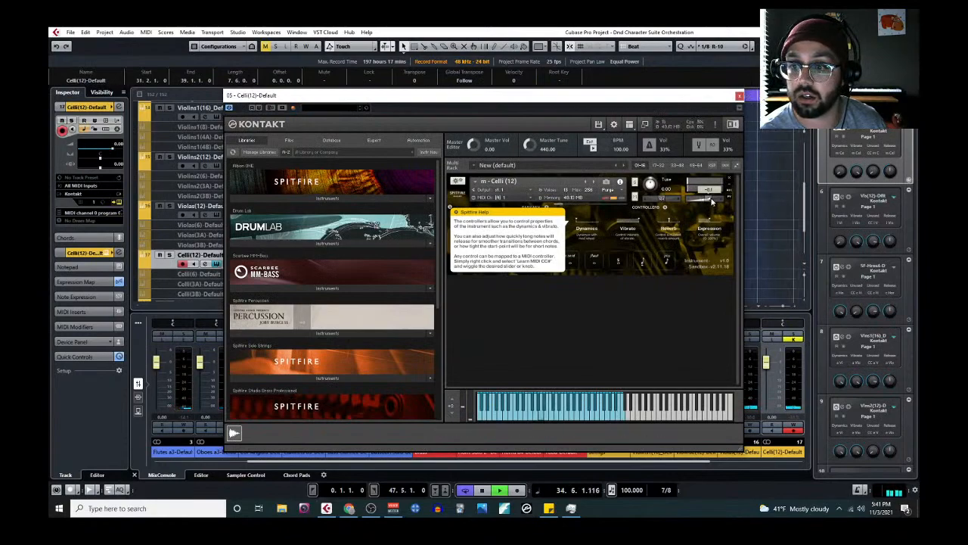
left_click(740, 96)
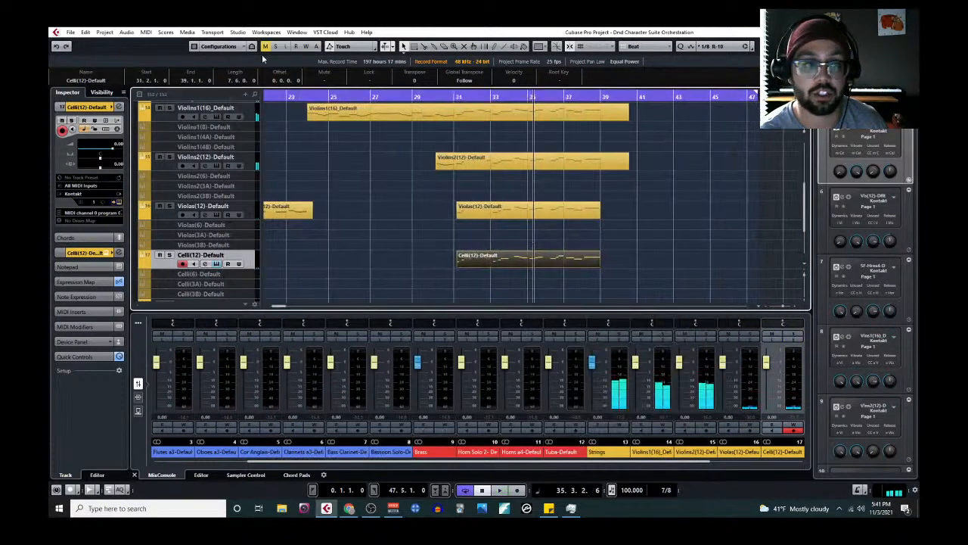
Set the dynamics of the Celli(12) part to forte (f) from its start and play it back from bar 31
left_click(148, 32)
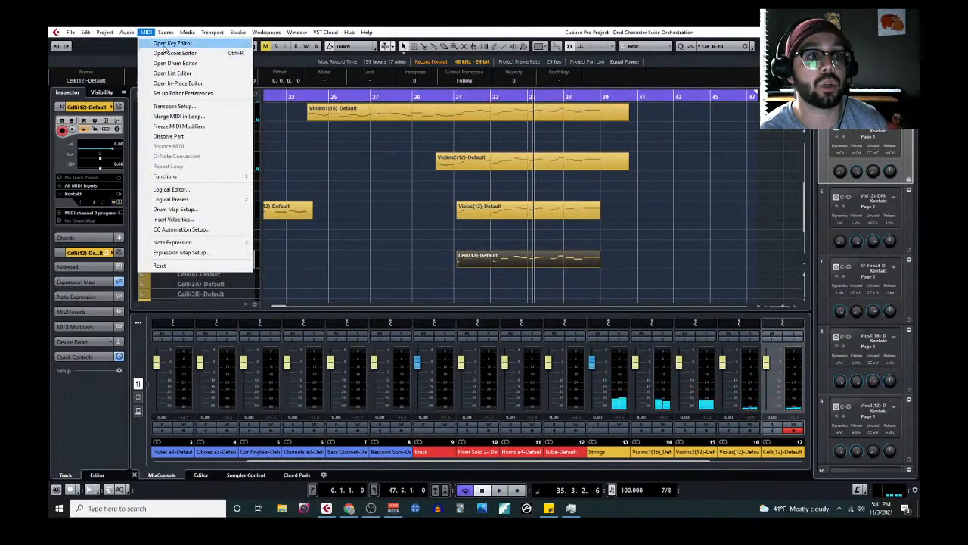
left_click(164, 50)
left_click_drag(373, 436, 359, 341)
right_click(342, 331)
left_click(342, 330)
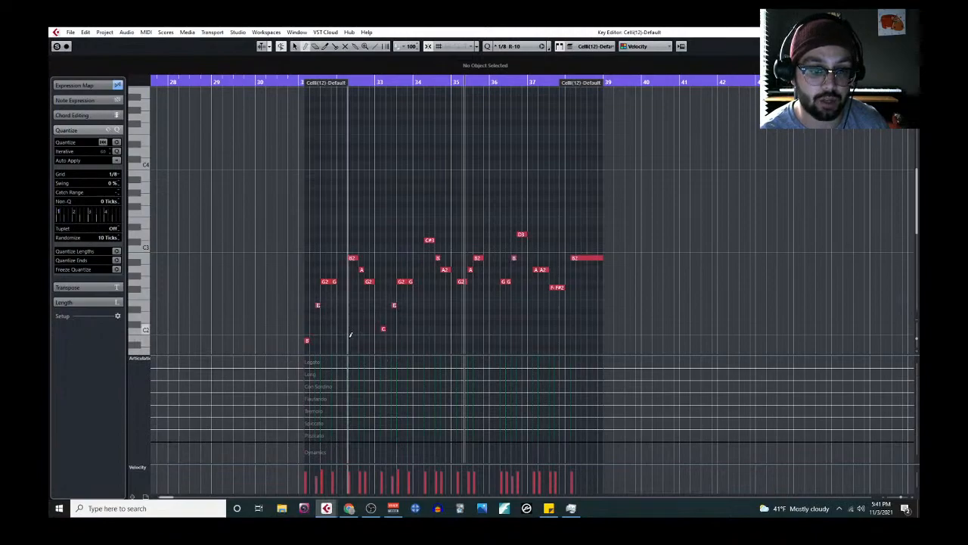
left_click(310, 451)
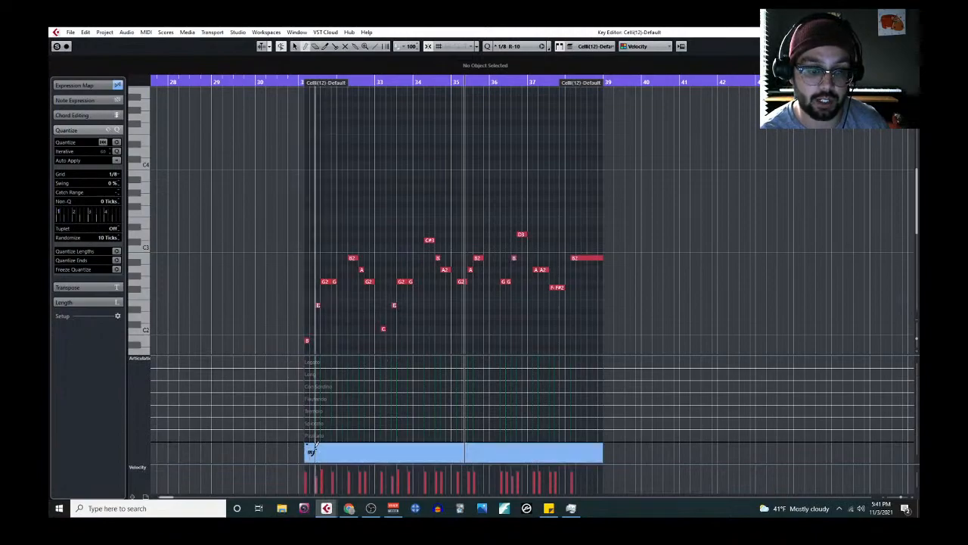
left_click(300, 79)
key("space")
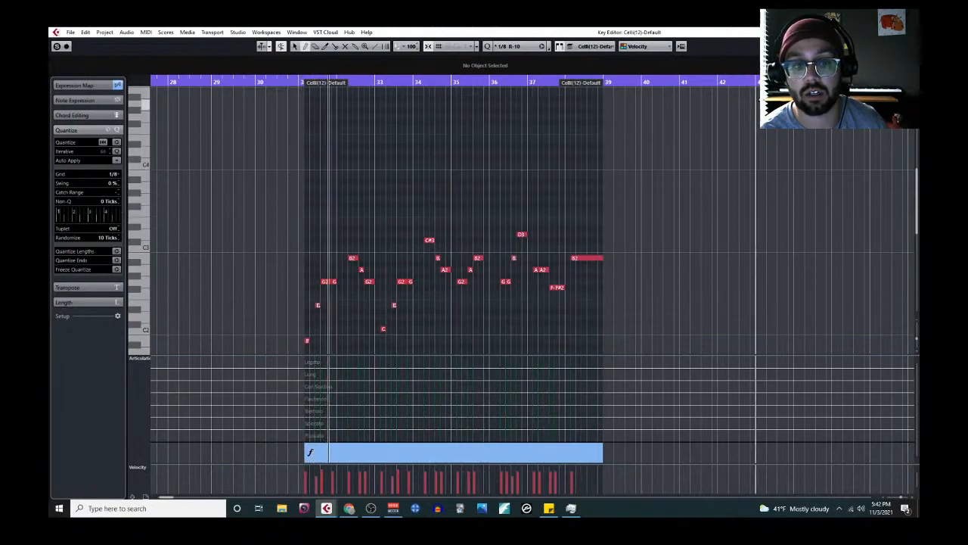
Lengthen the celli's opening B1 and the C2 of bar 33 to 0.2.0.0
scroll(524, 280, "down", 3)
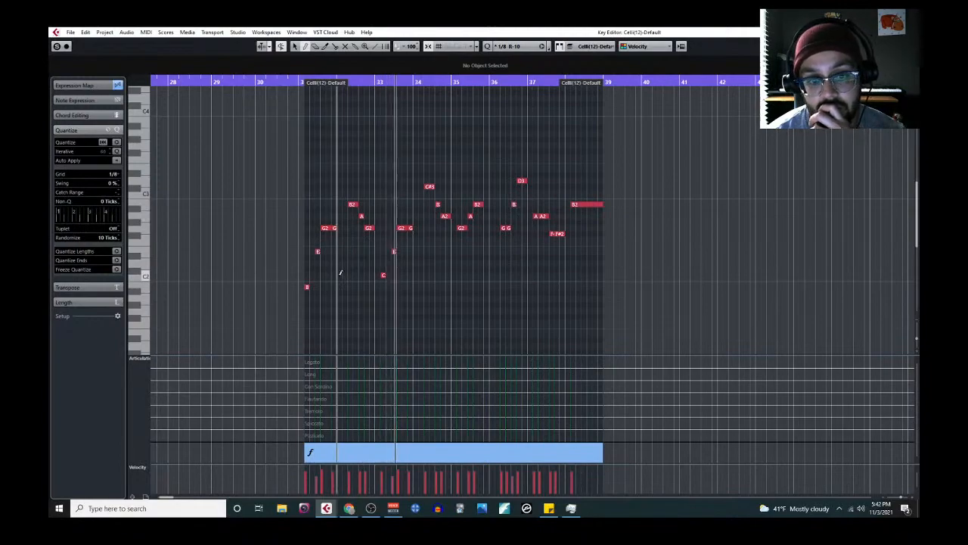
left_click_drag(311, 278, 388, 275)
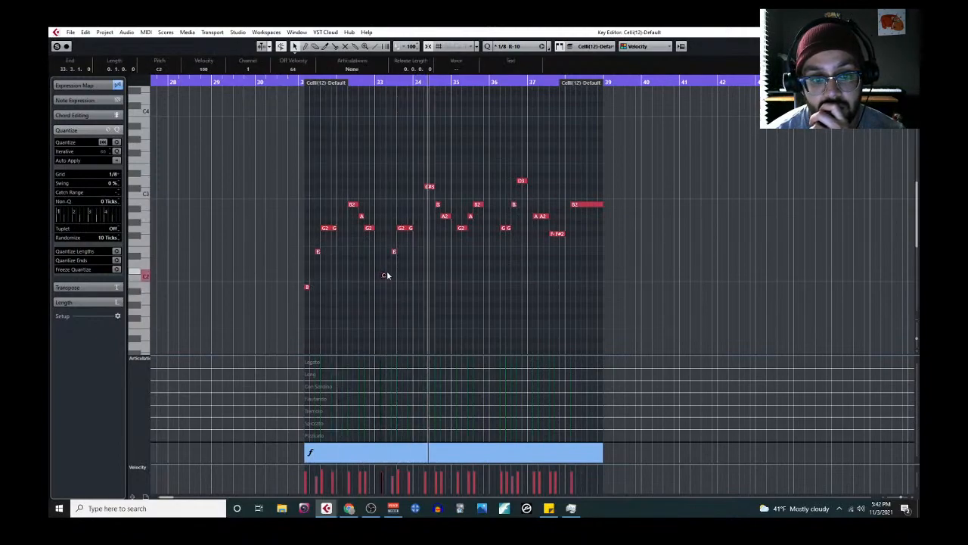
left_click(309, 287)
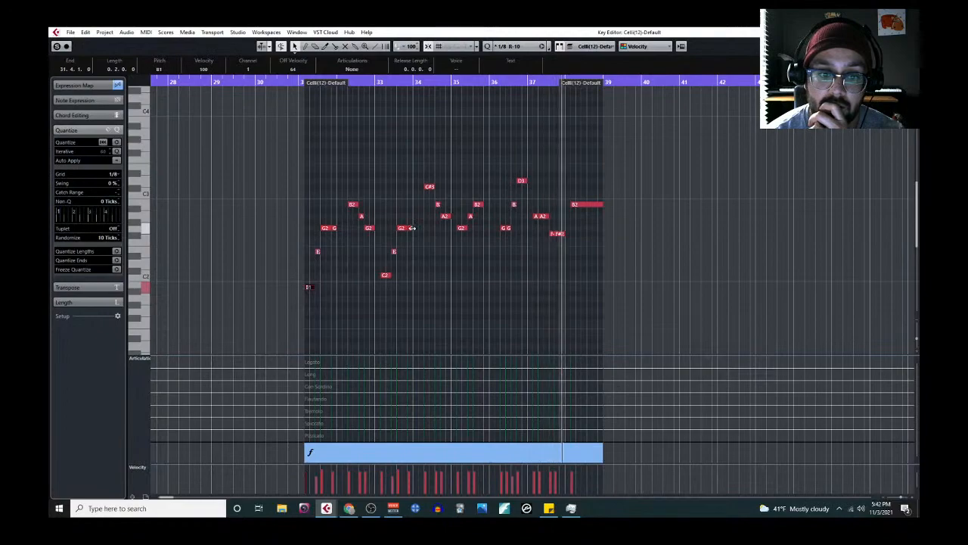
left_click(340, 232)
Return to the project, stop playback and mute the Celli(12) part
left_click(910, 31)
key("space")
key("shift+m")
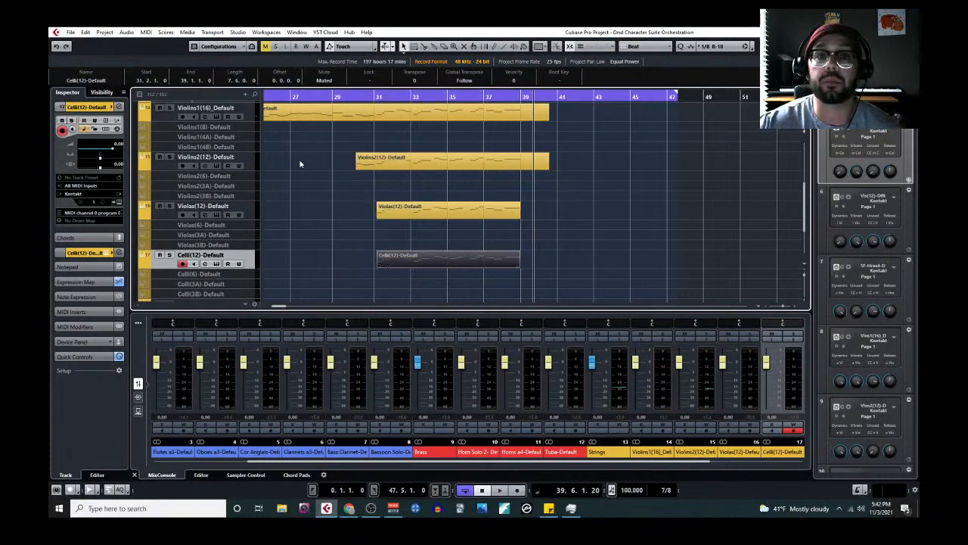
Add a Massive X instrument track routed to Stereo Out below the Percussion folder
scroll(249, 244, "down", 3)
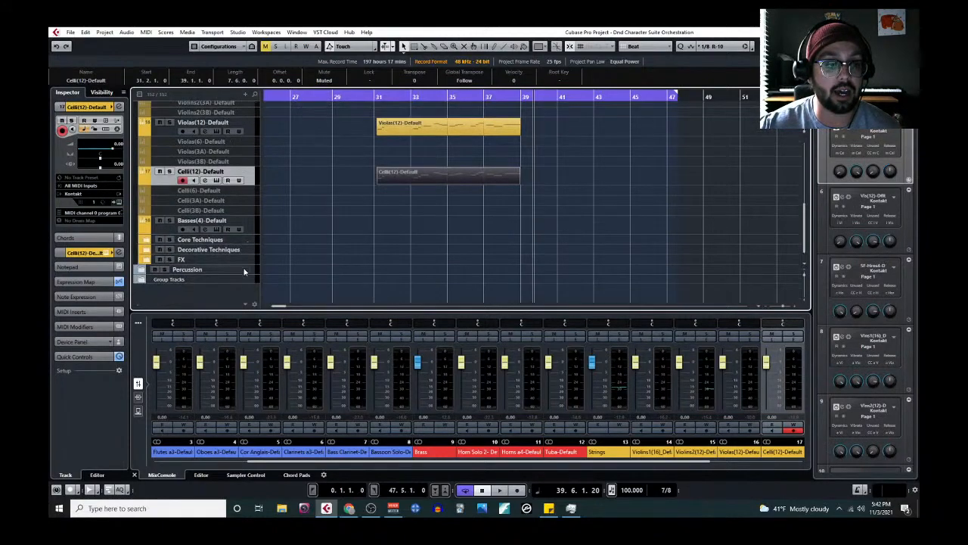
left_click_drag(241, 274, 252, 286)
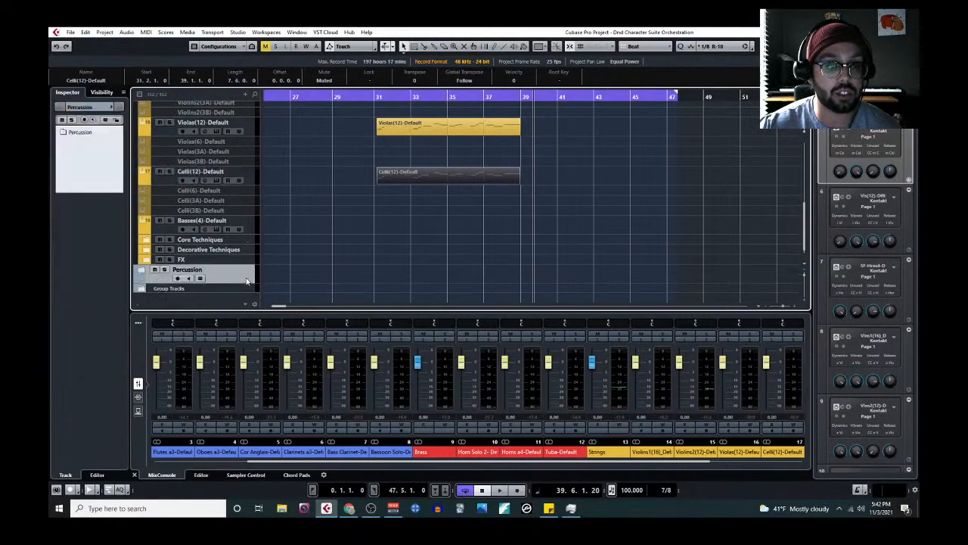
left_click(246, 94)
left_click(262, 116)
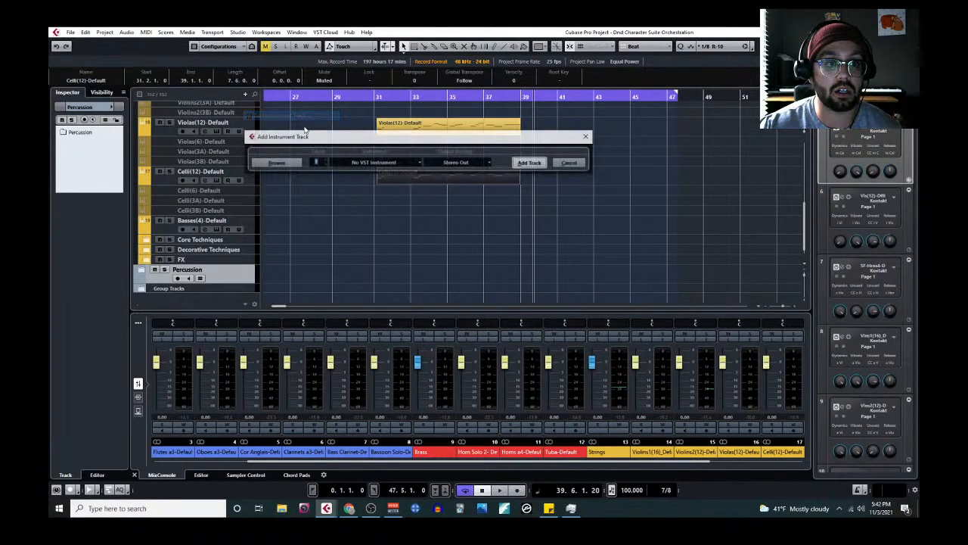
left_click(385, 165)
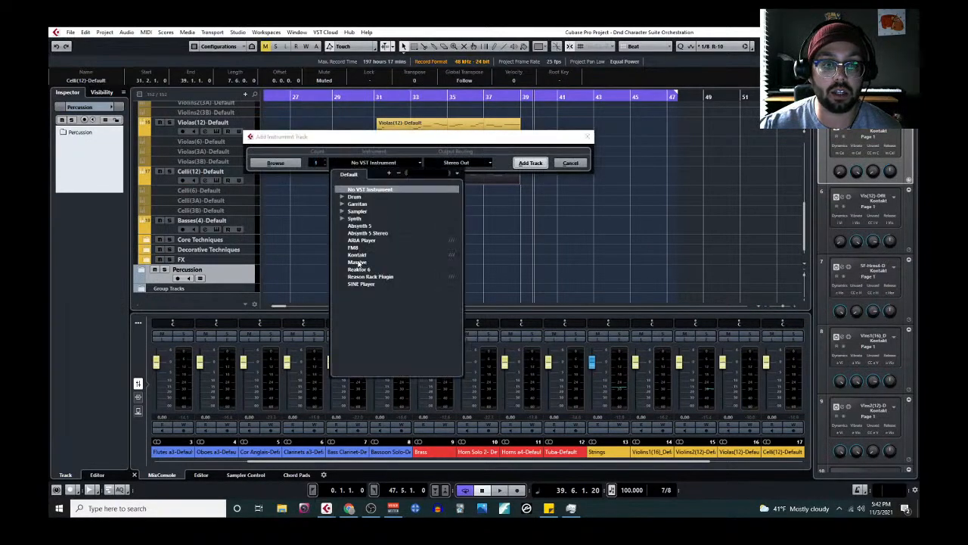
left_click(342, 218)
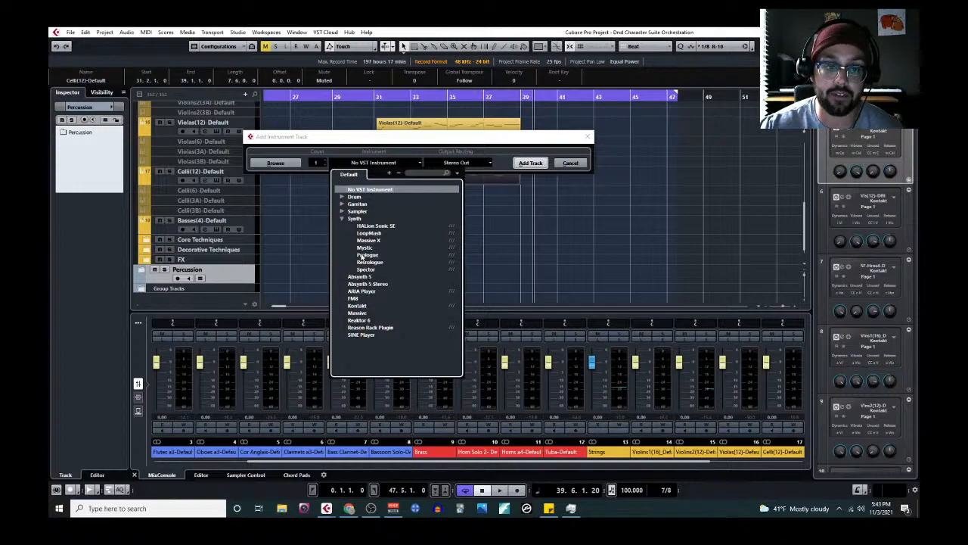
key("Escape")
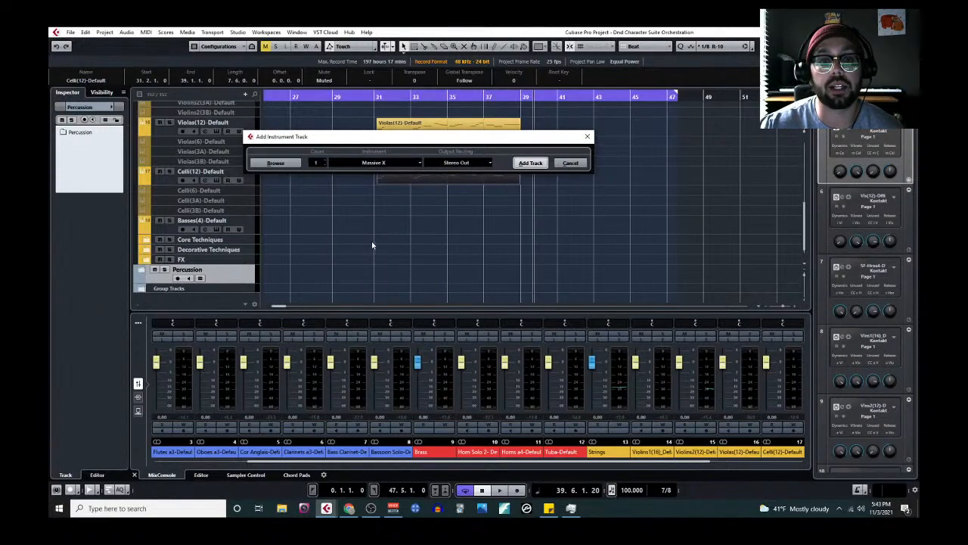
left_click(531, 163)
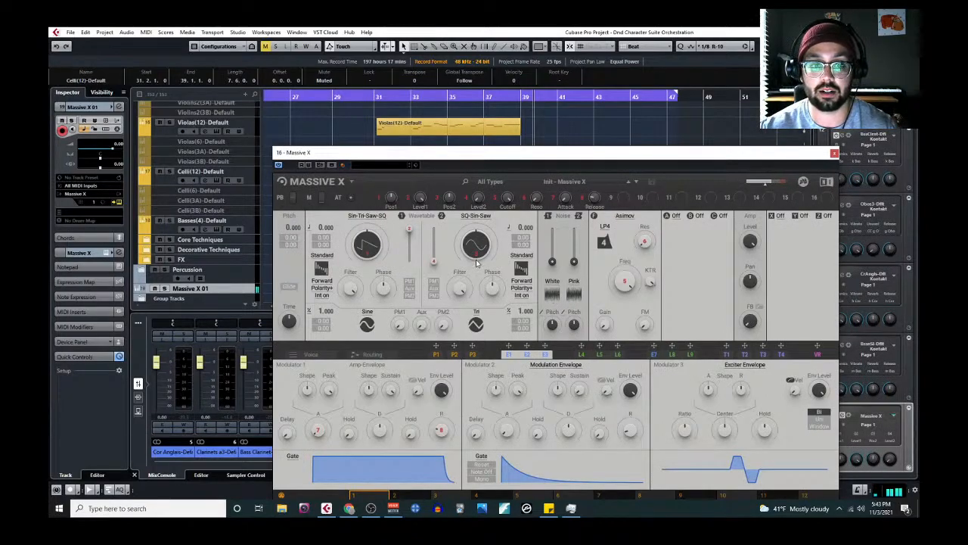
Browse the Massive X presets and load the user preset Ethereal - Featured Pad
left_click(583, 182)
left_click(477, 223)
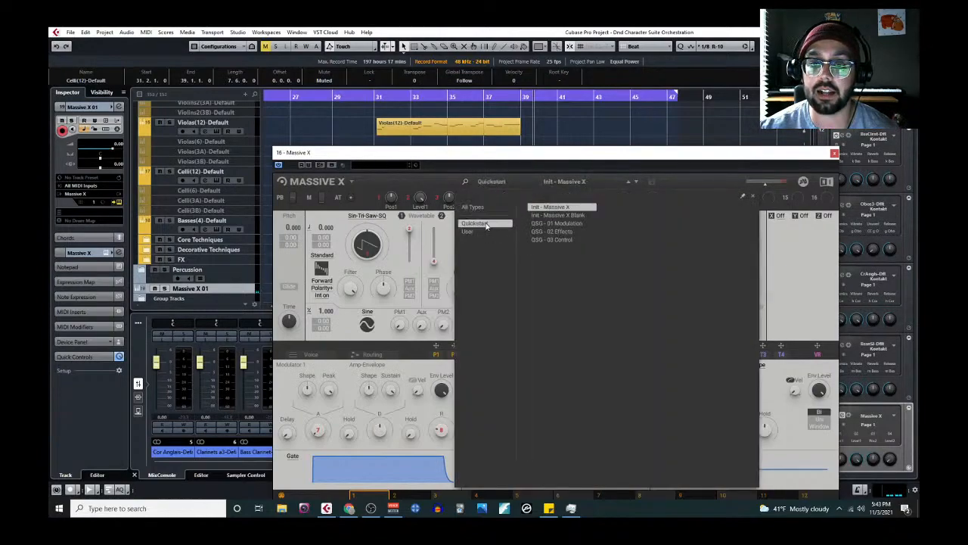
left_click(480, 207)
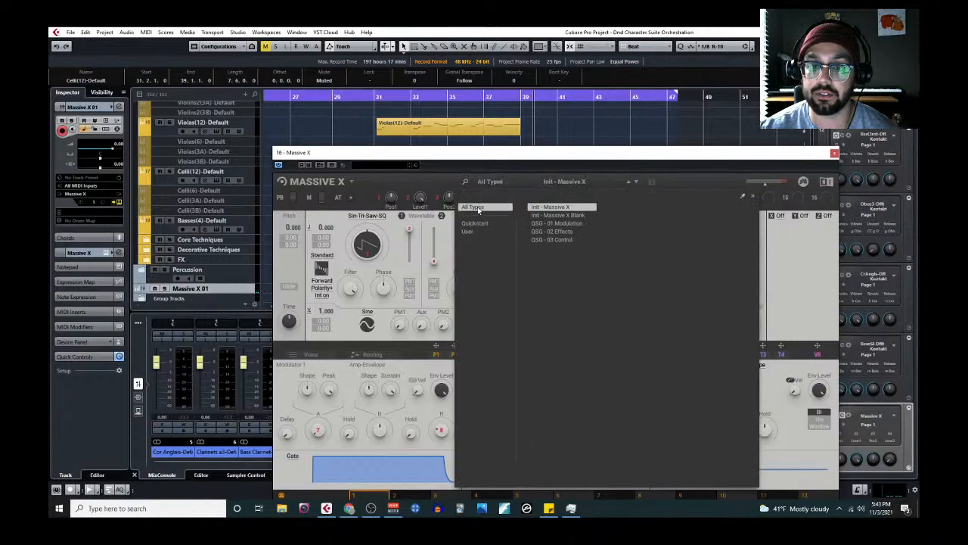
left_click(481, 224)
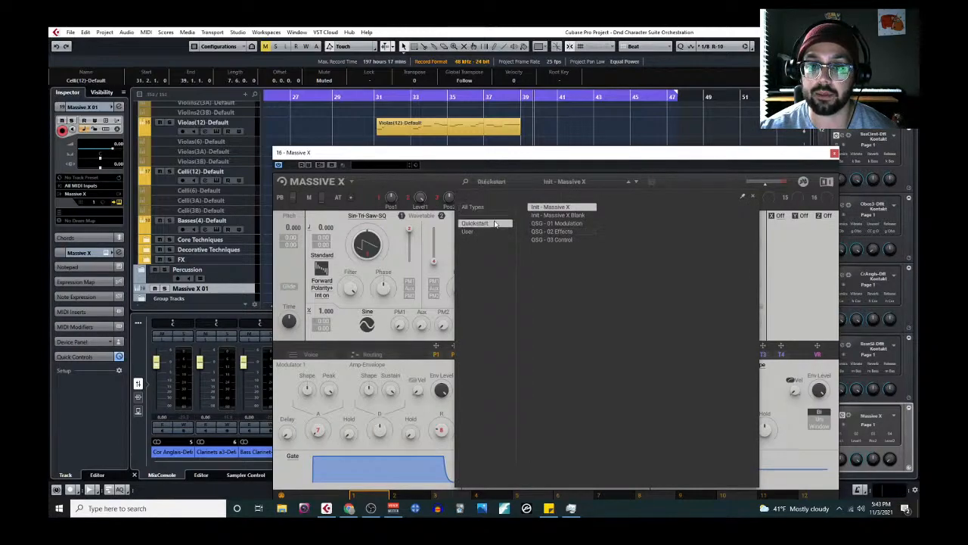
left_click(487, 231)
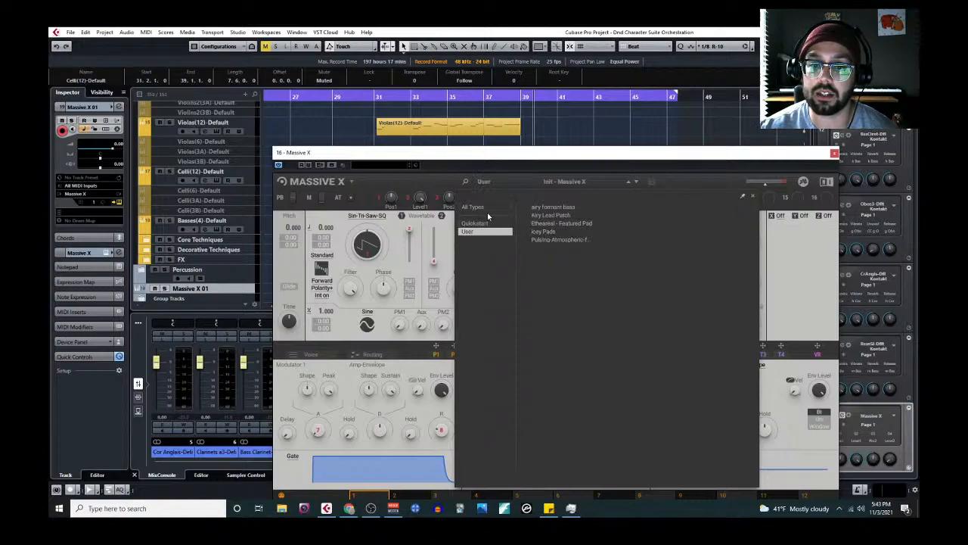
left_click(554, 208)
left_click(571, 224)
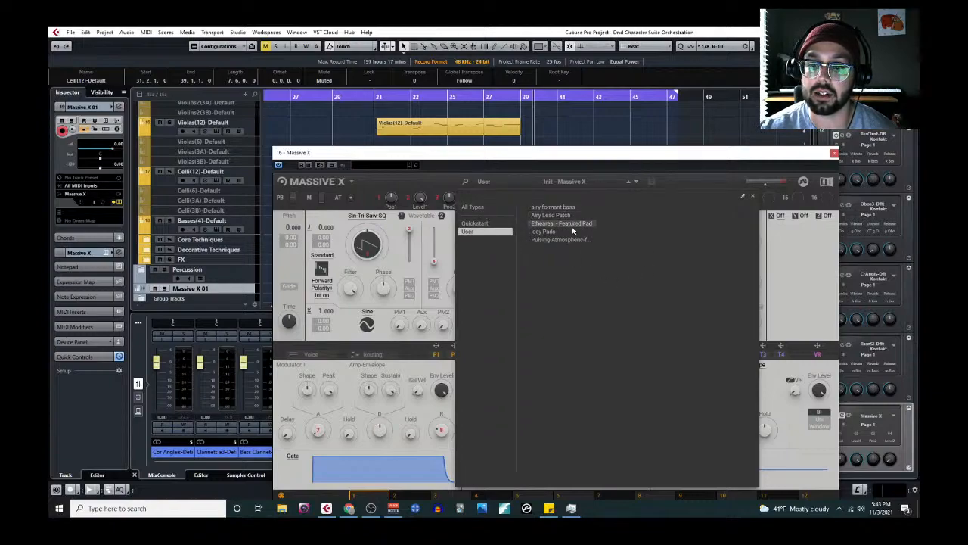
double_click(573, 227)
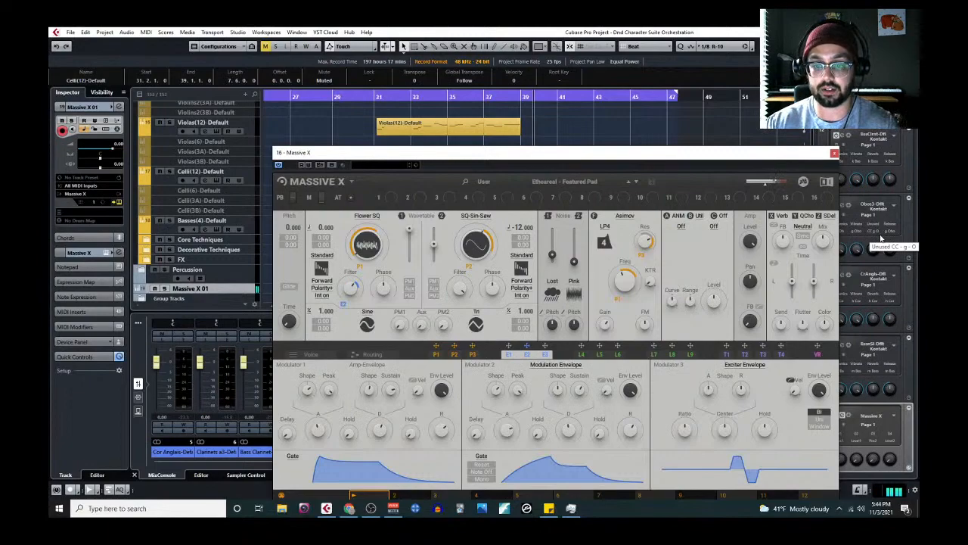
View the signal routing of the Massive X preset, and remove the Massive X 01 track from the project
left_click(372, 355)
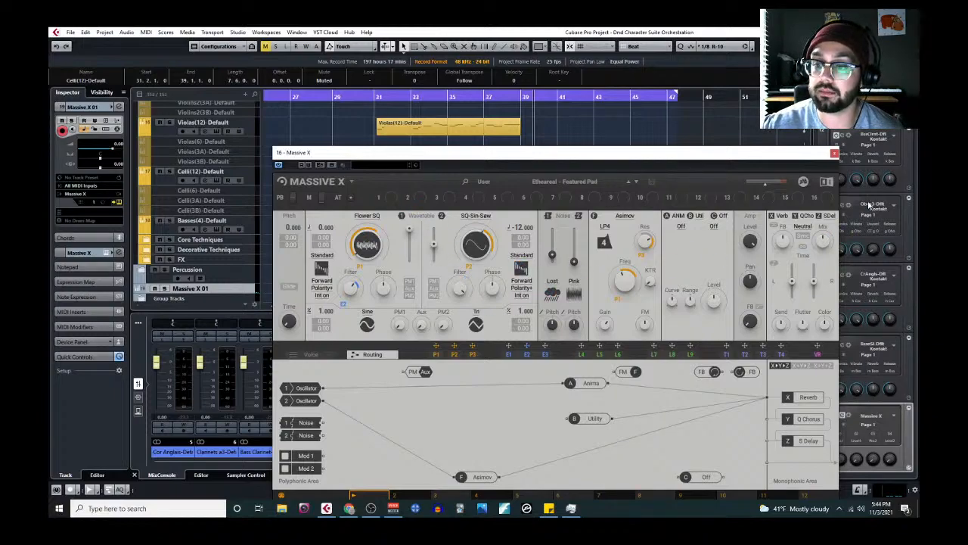
left_click(833, 154)
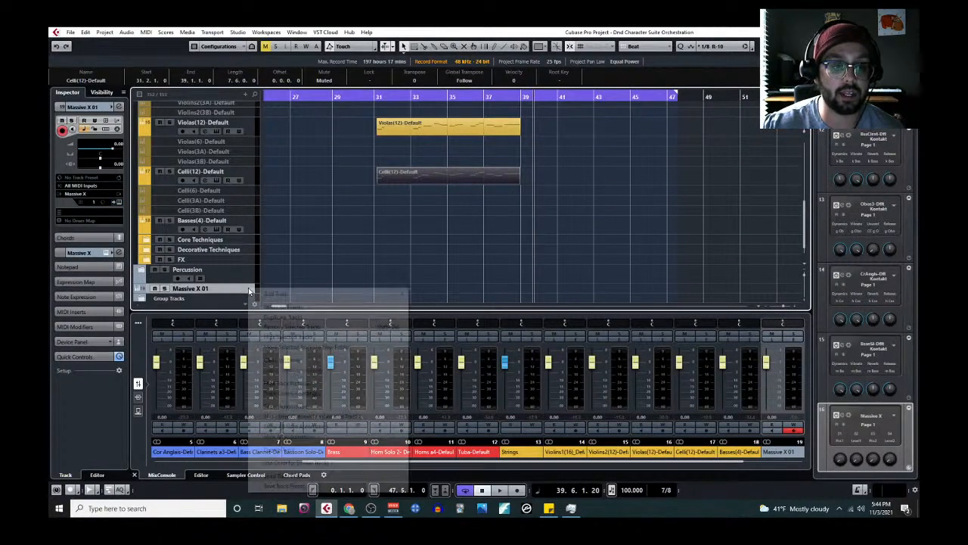
right_click(250, 290)
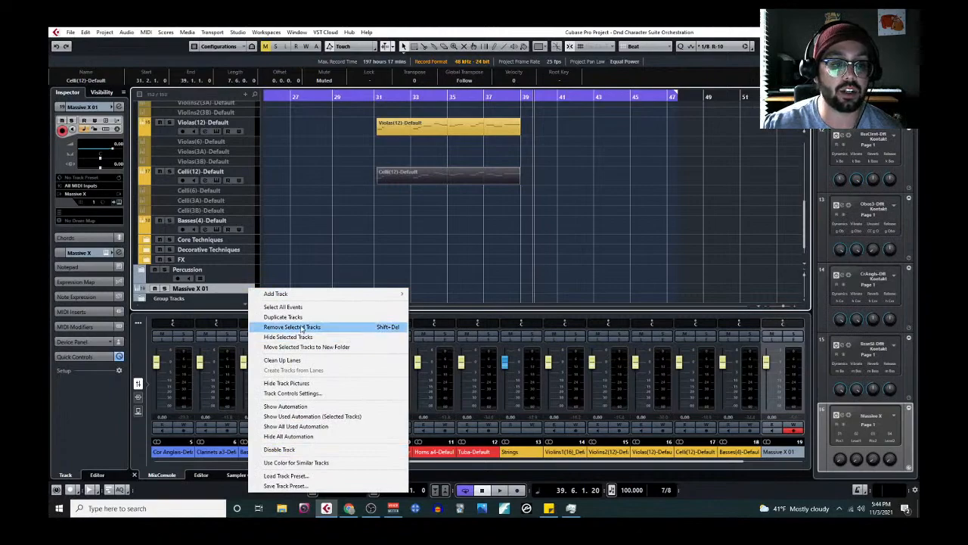
left_click(303, 326)
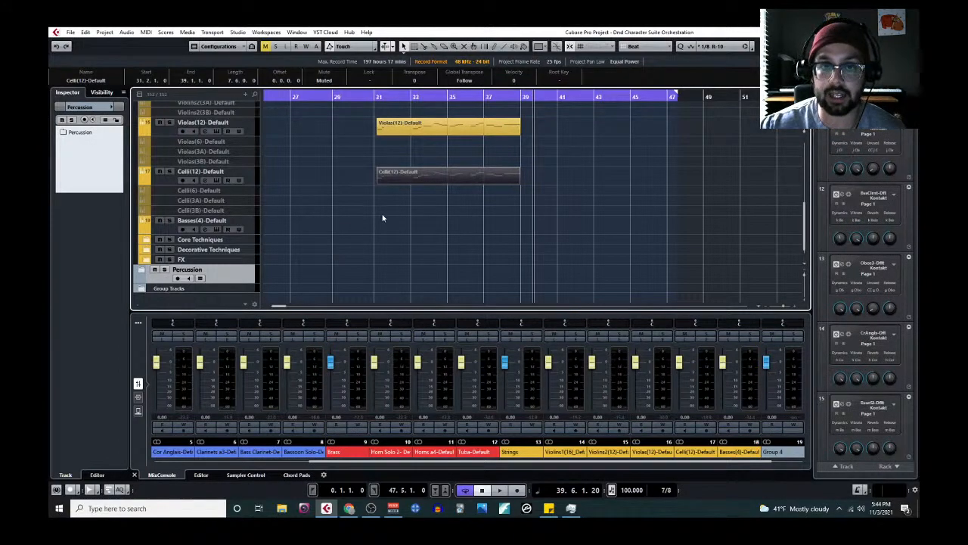
Look over the Violins, Violas and Celli parts in the arrangement around bars 27 to 41
scroll(381, 218, "up", 10)
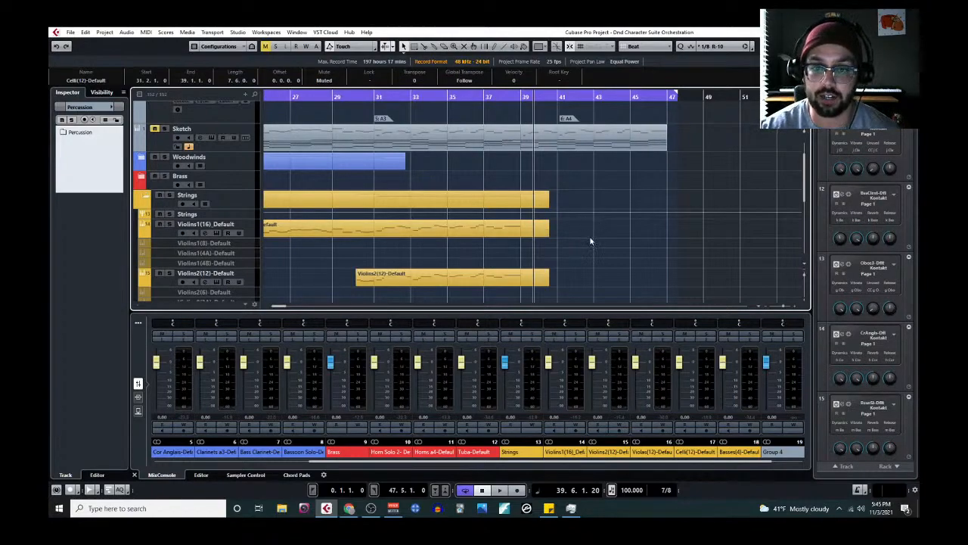
scroll(590, 239, "down", 1)
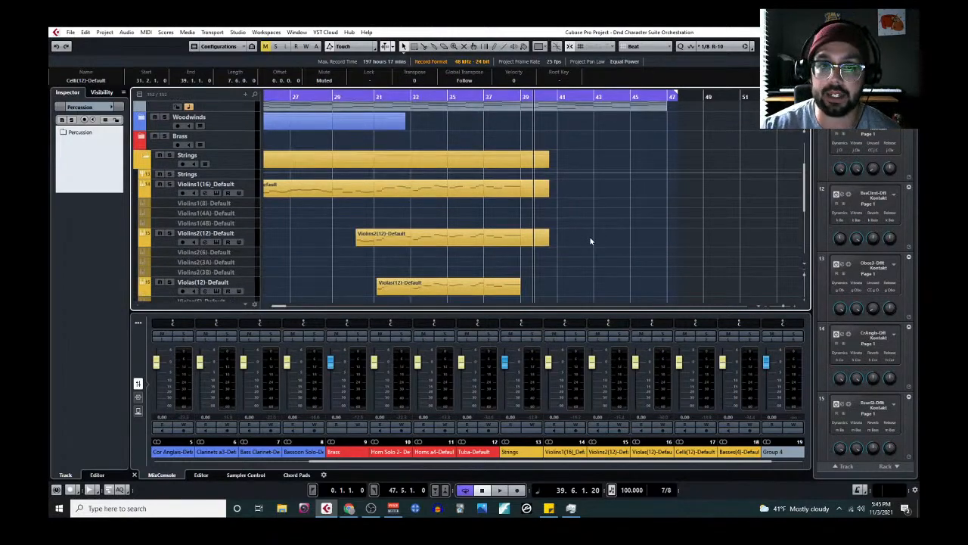
scroll(591, 242, "down", 2)
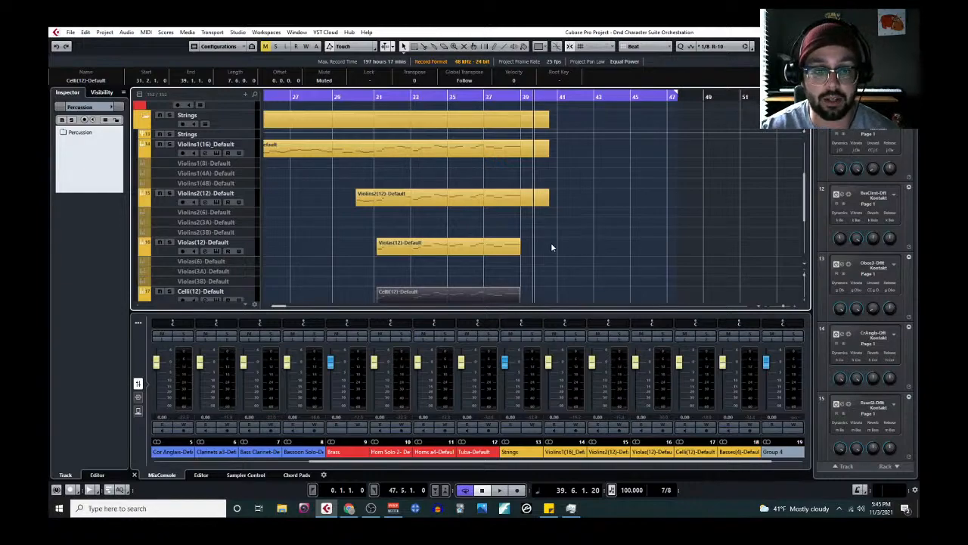
scroll(551, 243, "down", 1)
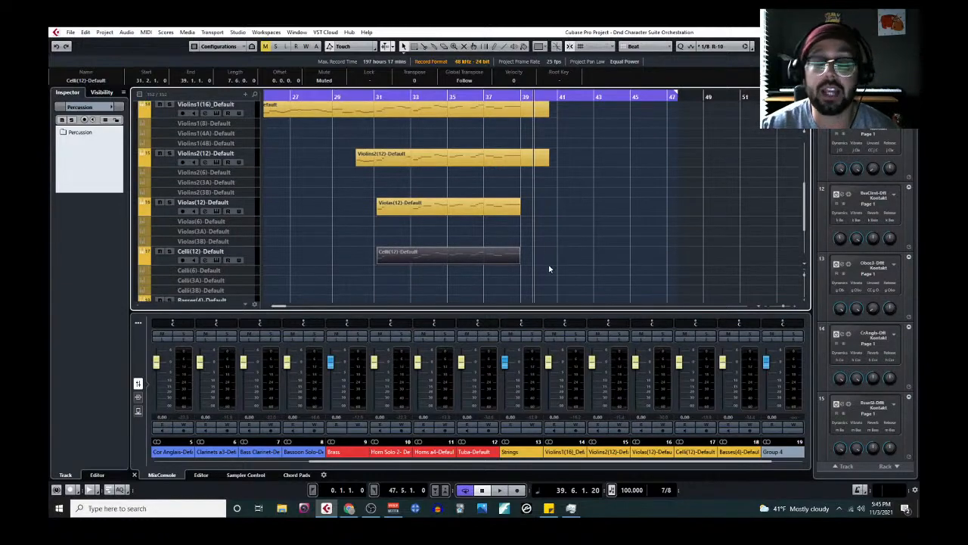
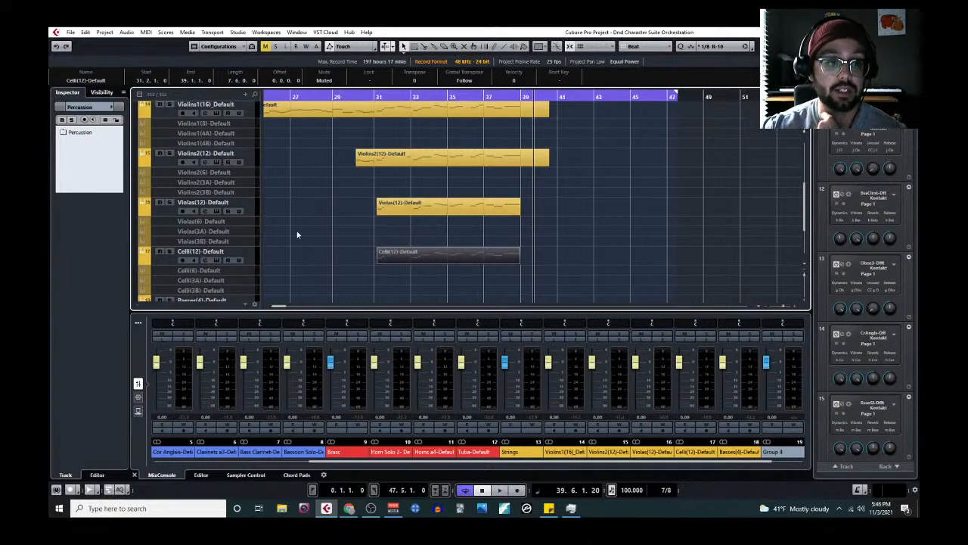
scroll(296, 234, "down", 3)
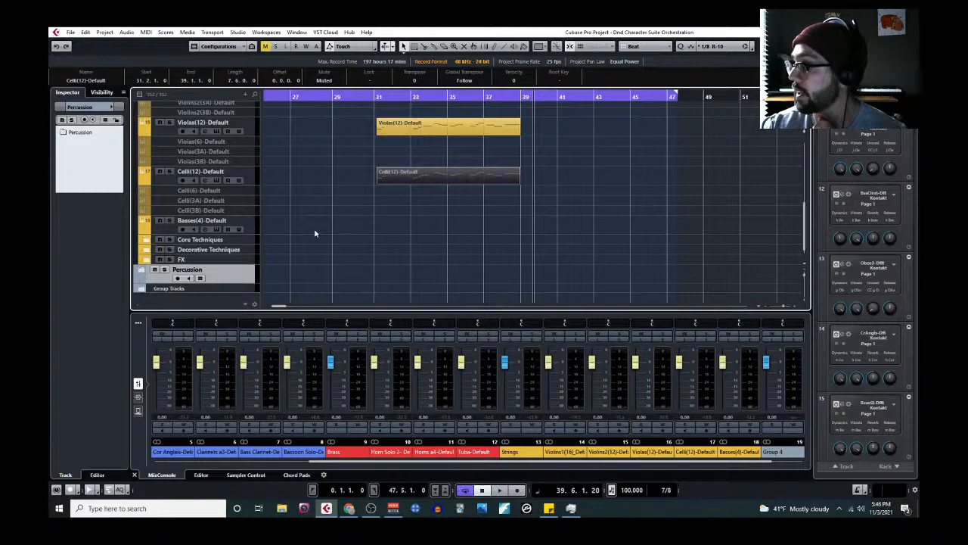
scroll(315, 231, "up", 10)
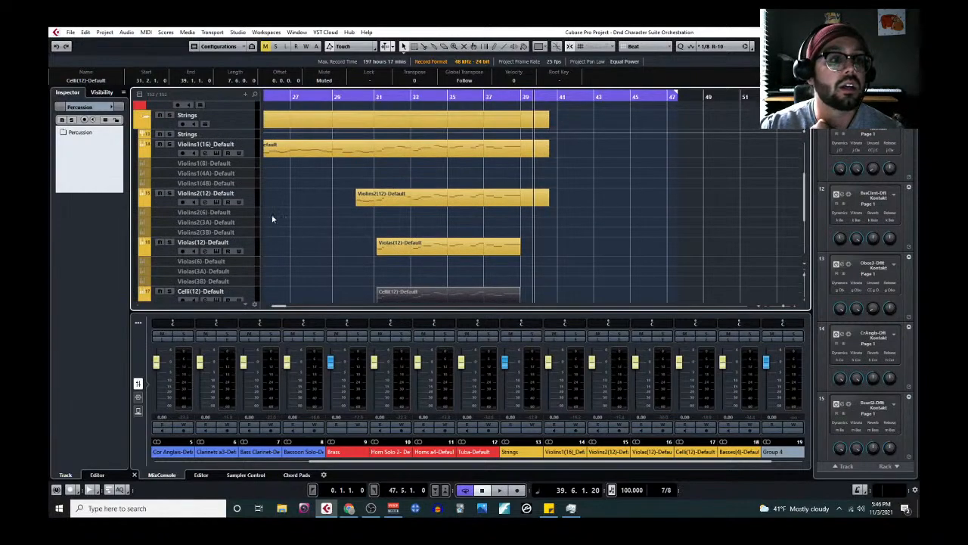
scroll(273, 220, "down", 2)
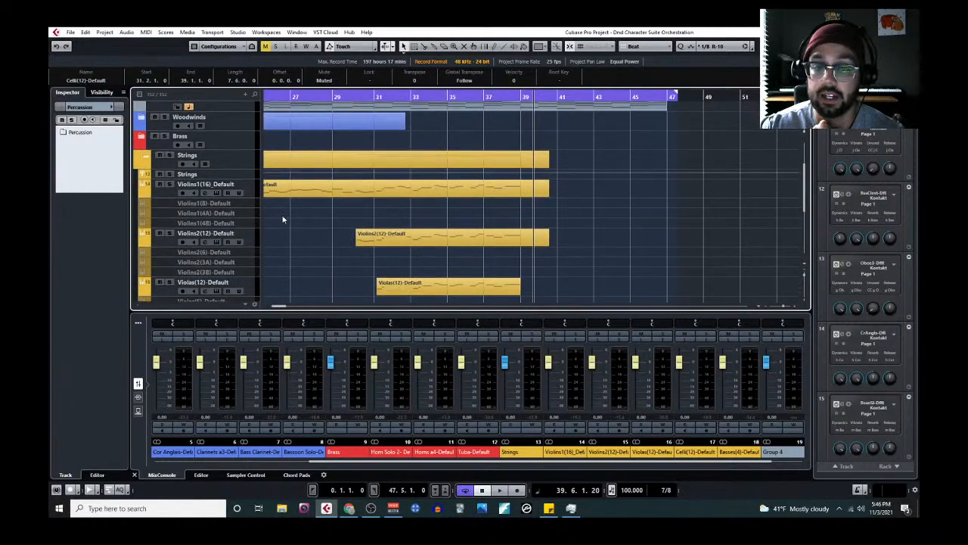
scroll(277, 219, "down", 3)
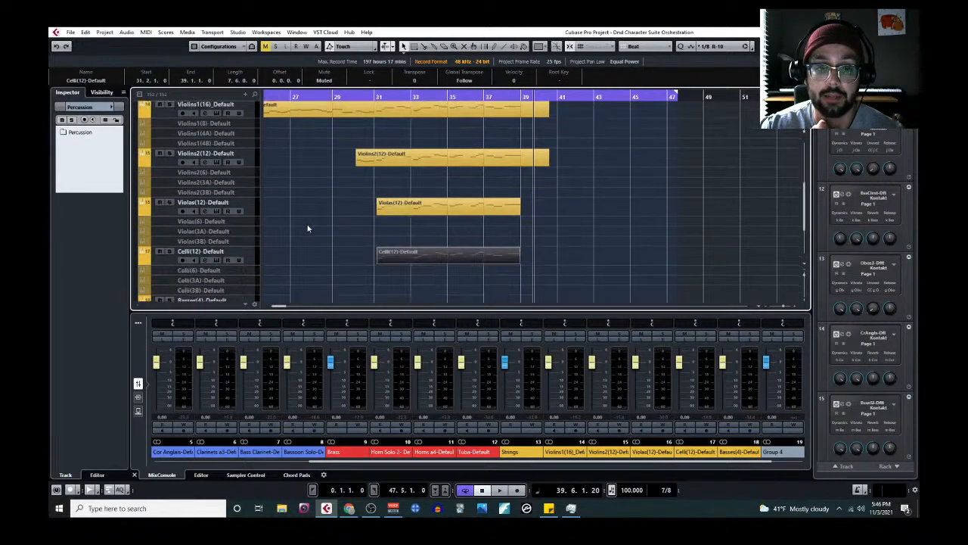
Play the string passage from bar 30 and follow the Violins, Violas and muted Celli parts
left_click(358, 96)
scroll(454, 234, "up", 4)
key("space")
scroll(572, 242, "down", 4)
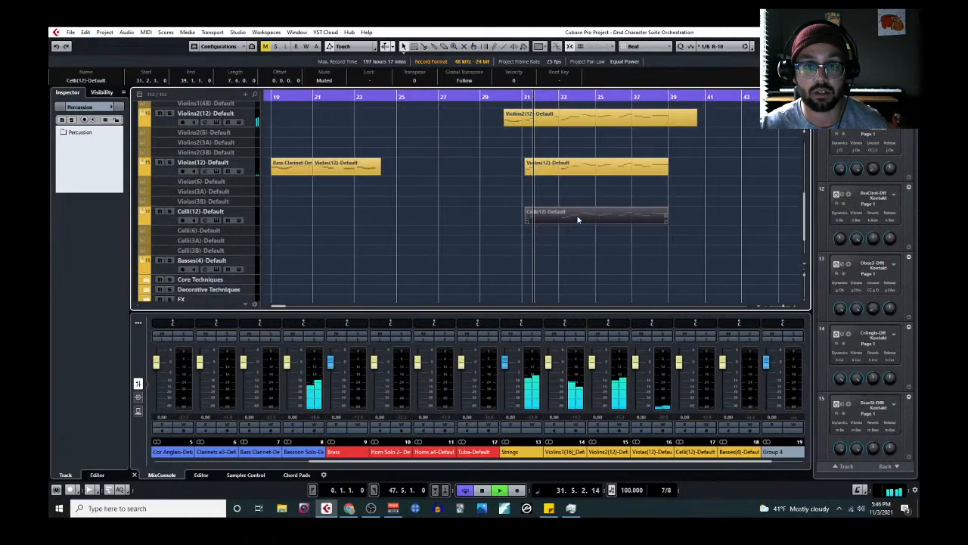
scroll(568, 206, "up", 2)
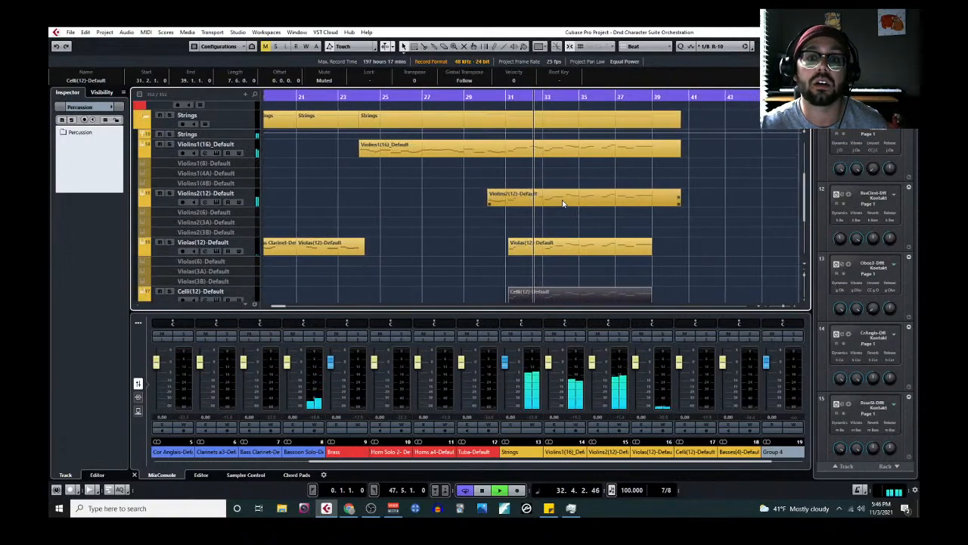
Copy the Violins2(12) notes from bar 31 onward in the Key Editor and set the playhead at the first copied note
left_click(568, 206)
left_click(146, 32)
left_click(170, 43)
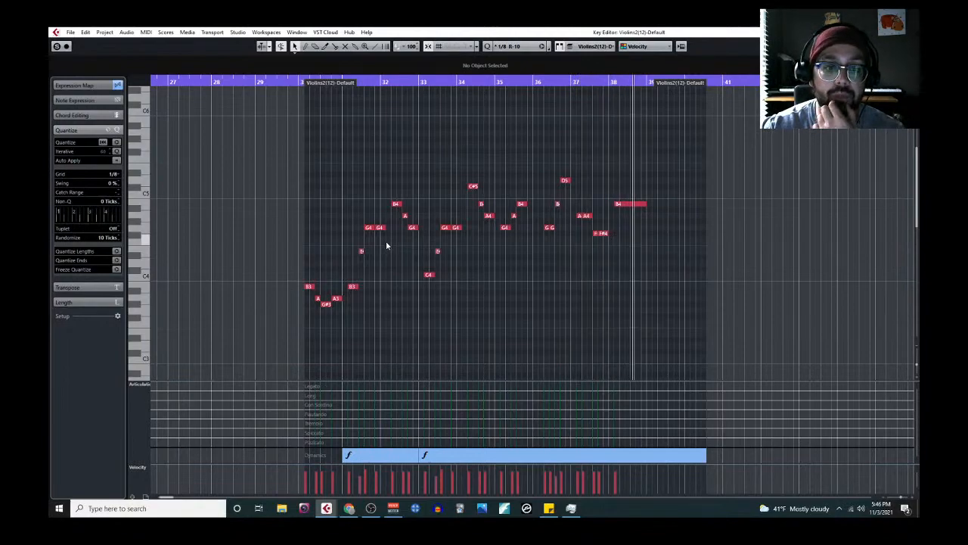
left_click(352, 287)
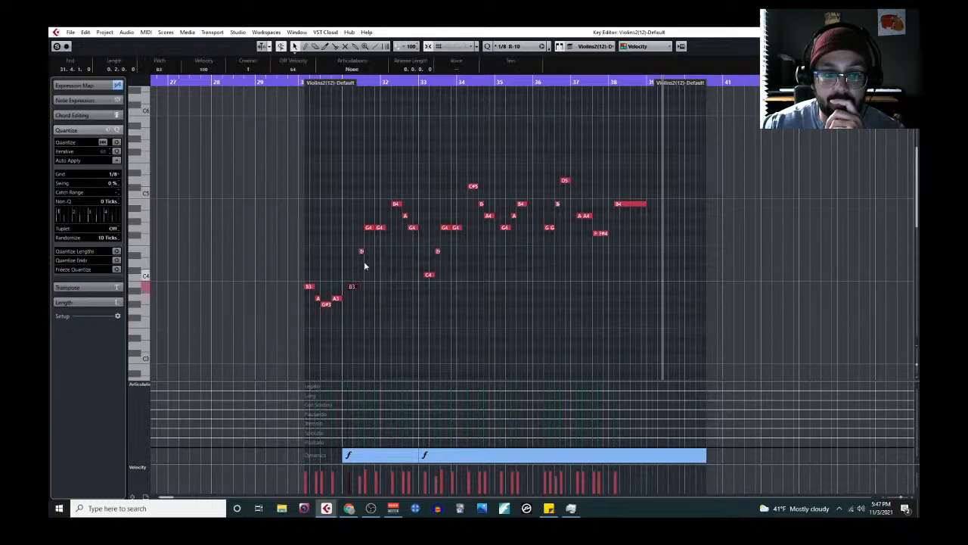
left_click_drag(345, 162, 690, 307)
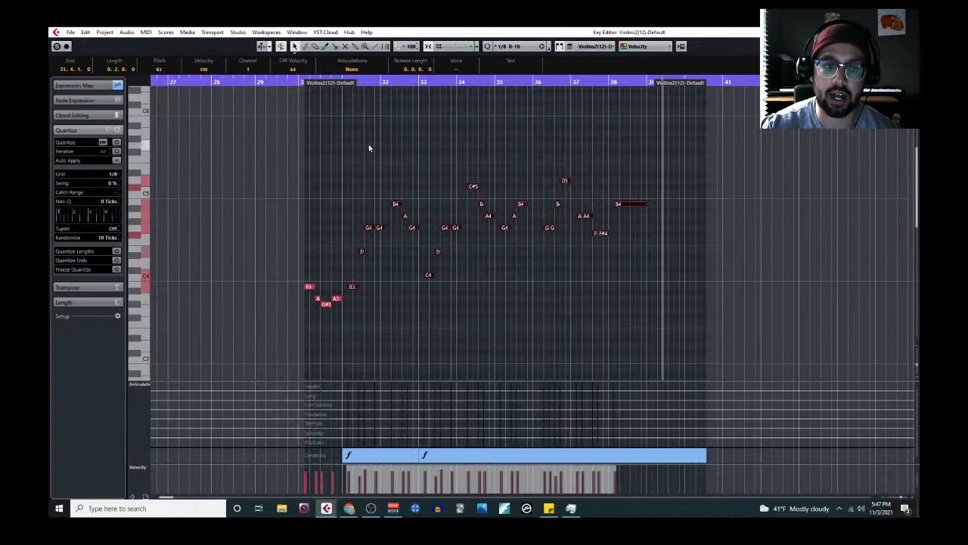
scroll(338, 302, "up", 6)
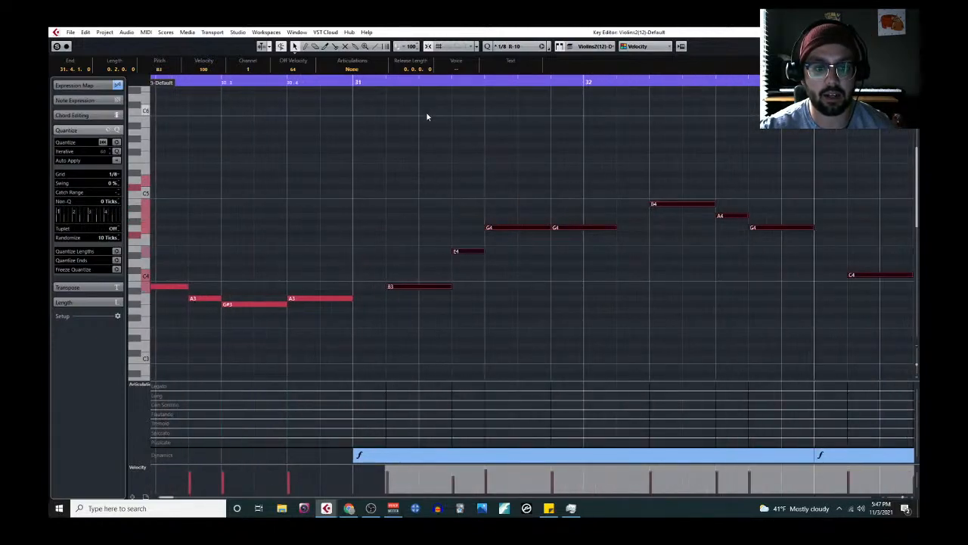
left_click(386, 83)
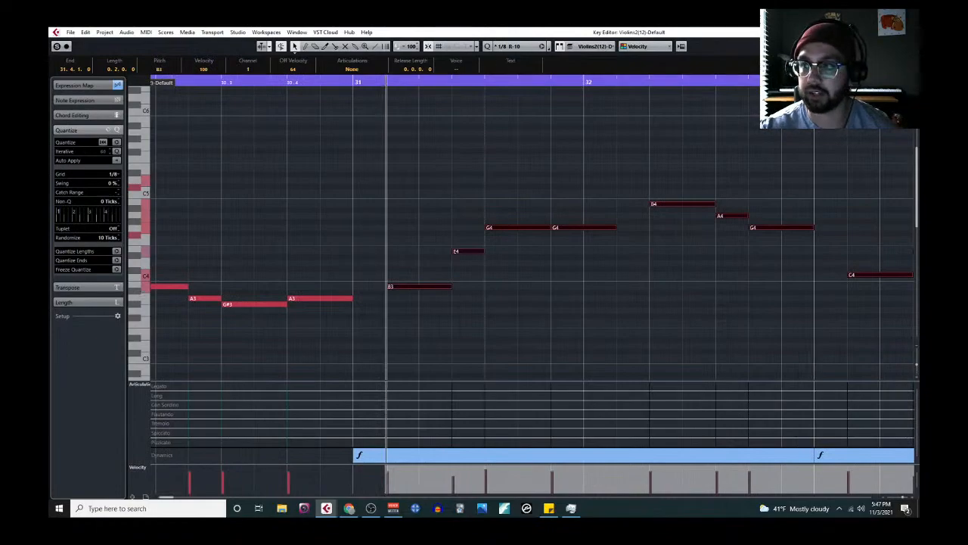
left_click(909, 32)
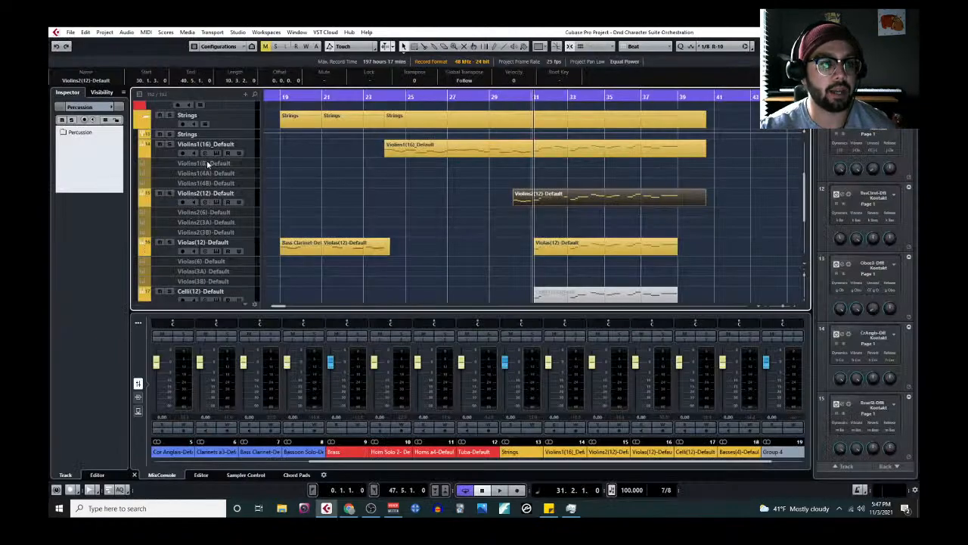
Collapse the open track folders, expand the Brass folder and enable the Piccolo Trumpet track
left_click(145, 121)
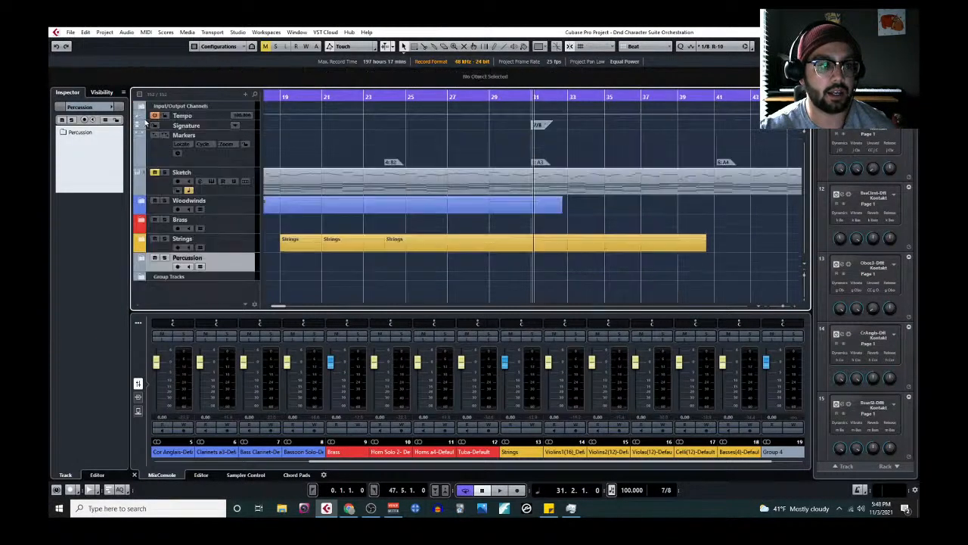
left_click(141, 221)
scroll(217, 258, "down", 4)
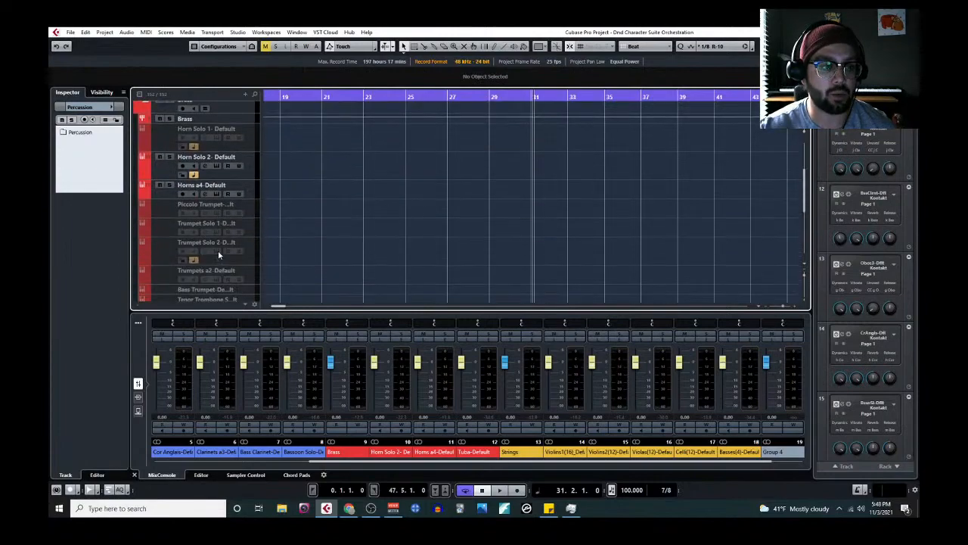
right_click(242, 214)
left_click(309, 376)
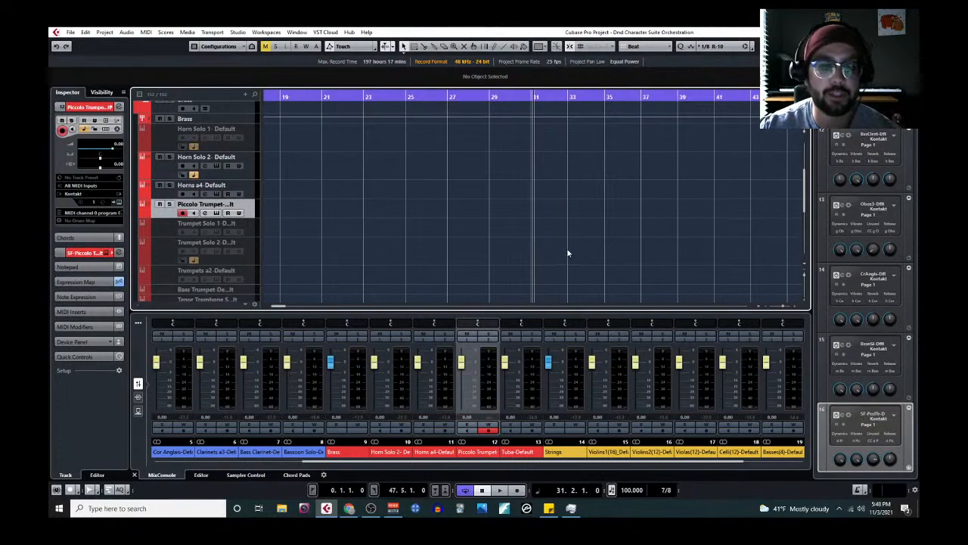
Paste the copied melody onto the Piccolo Trumpet track at 31.2.1.0 and play it back soloed
scroll(548, 218, "up", 6)
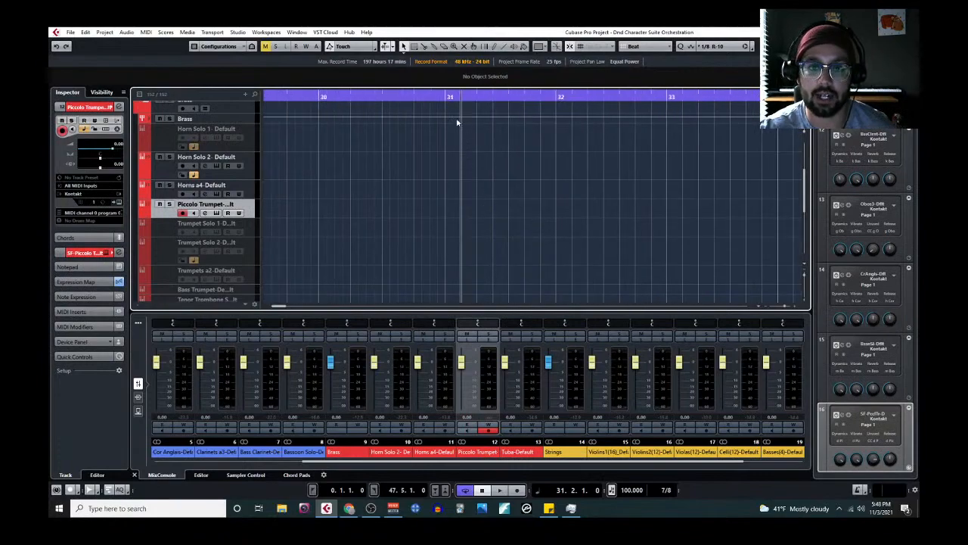
key("ctrl+v")
key("space")
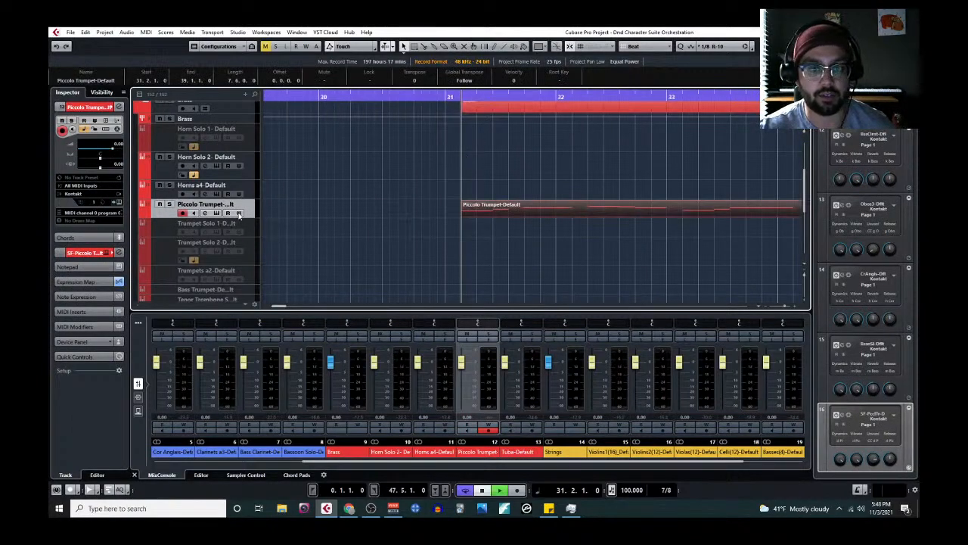
left_click(169, 204)
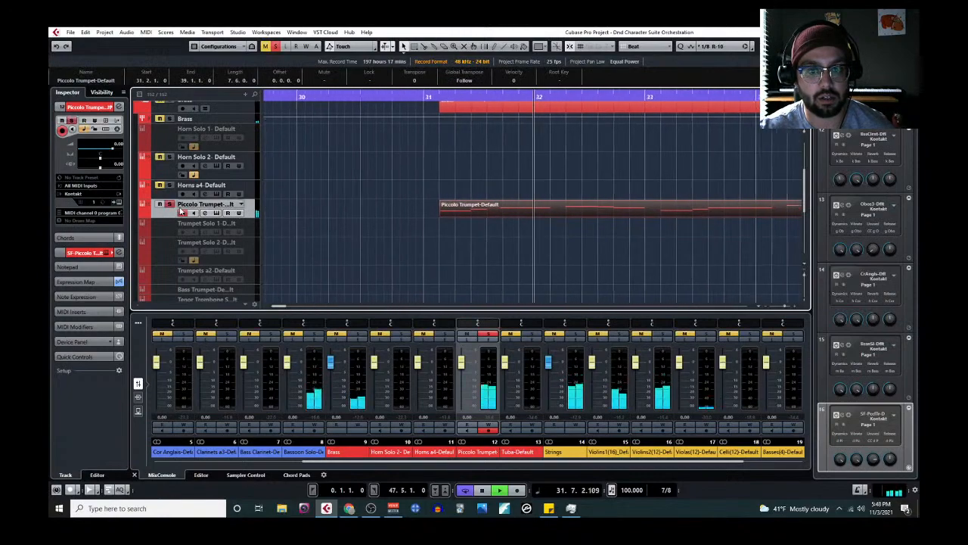
View the Piccolo Trumpet's Kontakt instrument and inspect the C#5 in bar 34 and the G4 in bar 35 in the Key Editor
left_click(216, 213)
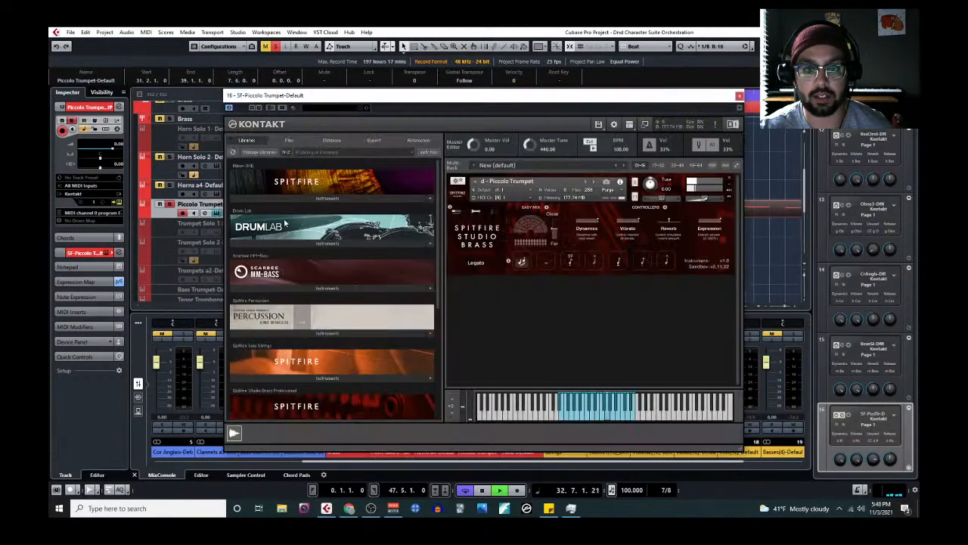
left_click(741, 97)
left_click(147, 32)
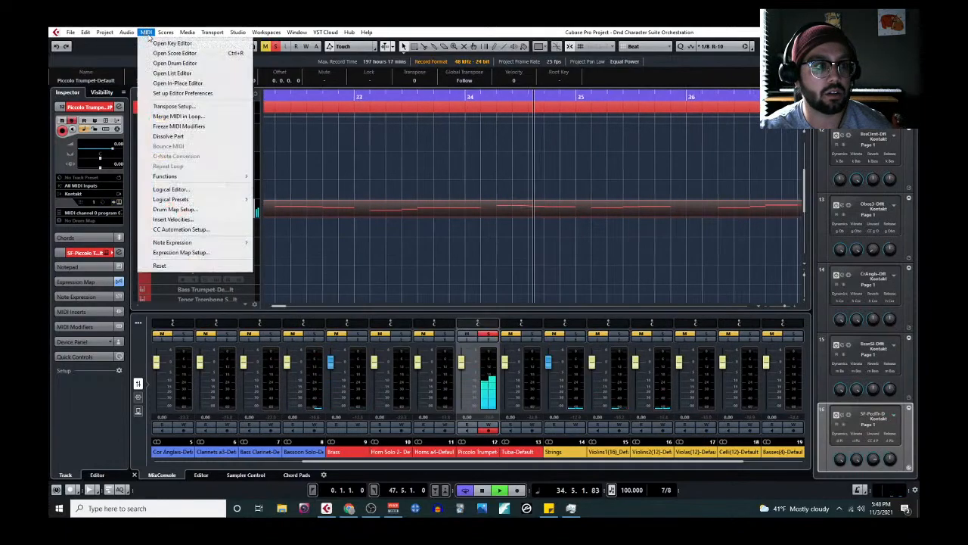
left_click(171, 43)
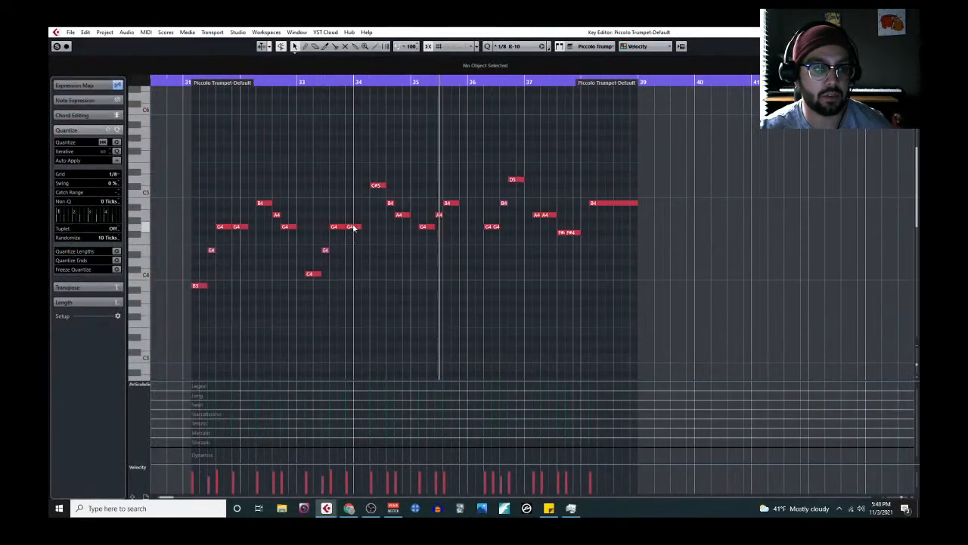
left_click(376, 186)
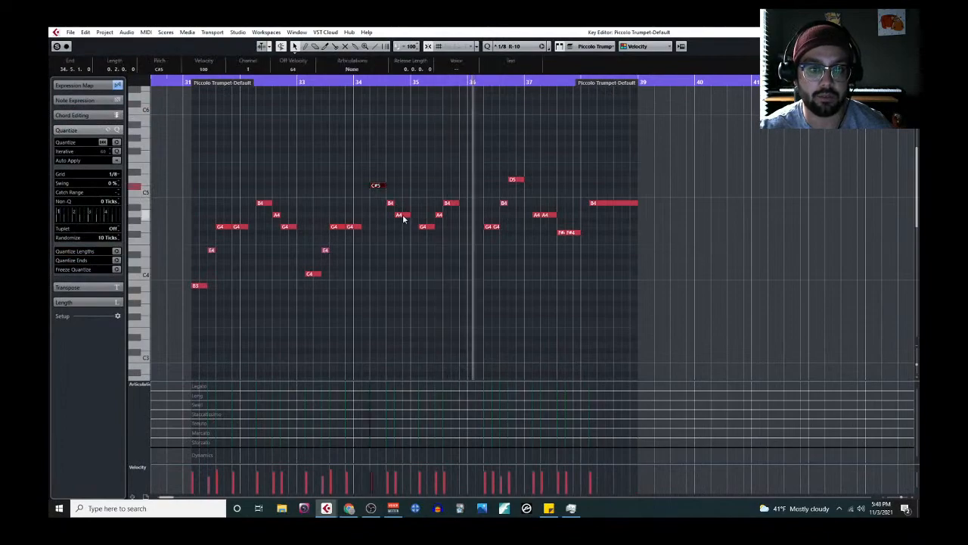
left_click(426, 227)
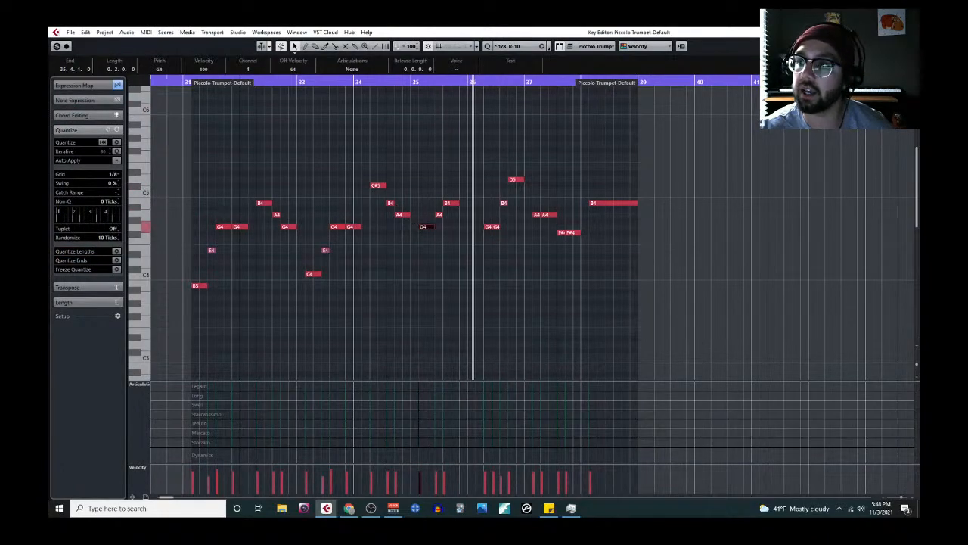
key("Return")
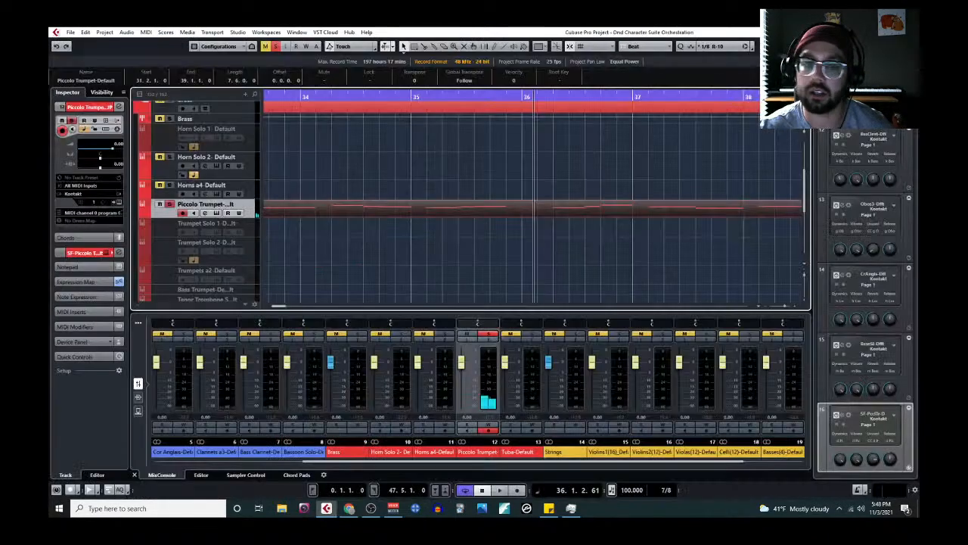
Check the articulations of the Piccolo Trumpet patch in Kontakt, leaving Legato selected
left_click(218, 214)
left_click(574, 221)
left_click(549, 261)
left_click(523, 261)
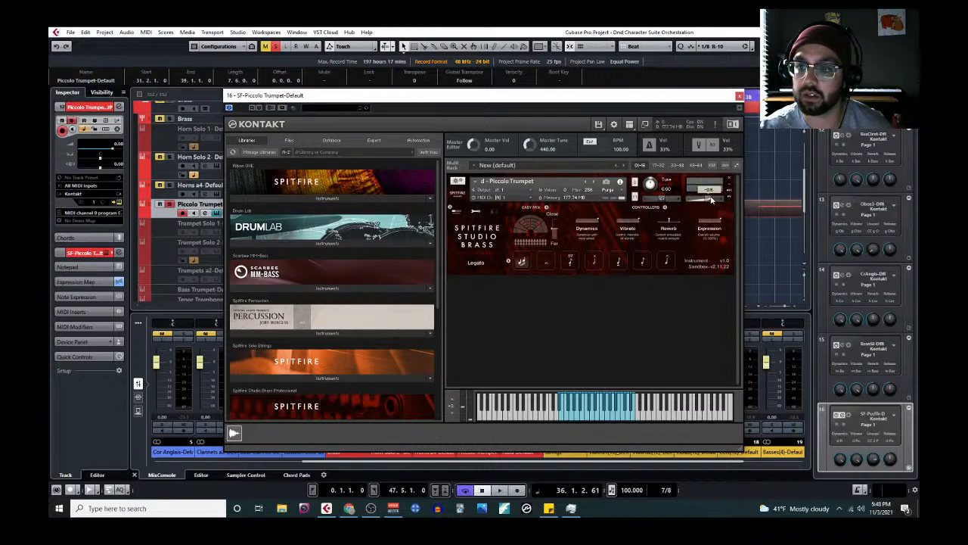
left_click(740, 97)
Play the soloed Piccolo Trumpet melody from 31.2.1.0 and inspect its C#5 in bar 34 and opening B3 in the Key Editor
scroll(385, 218, "down", 3)
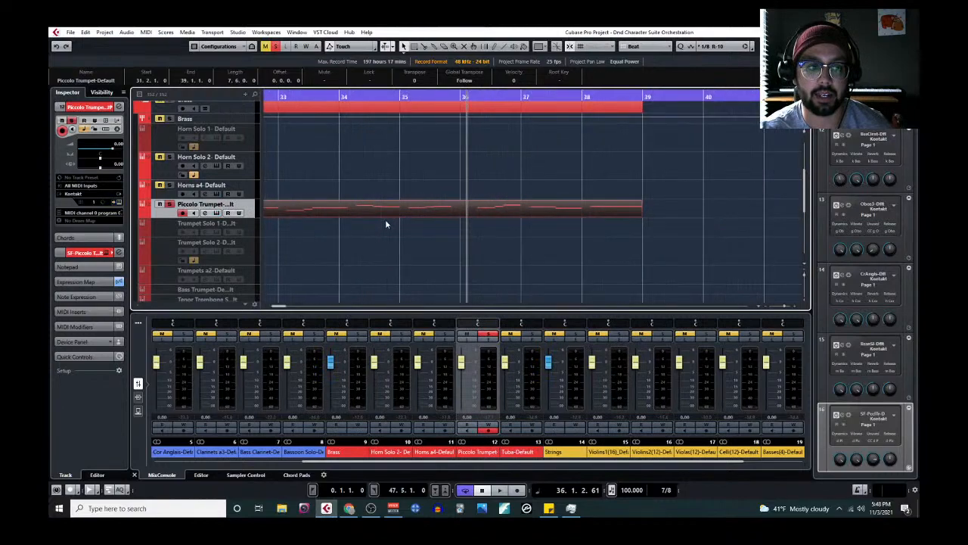
left_click(427, 97)
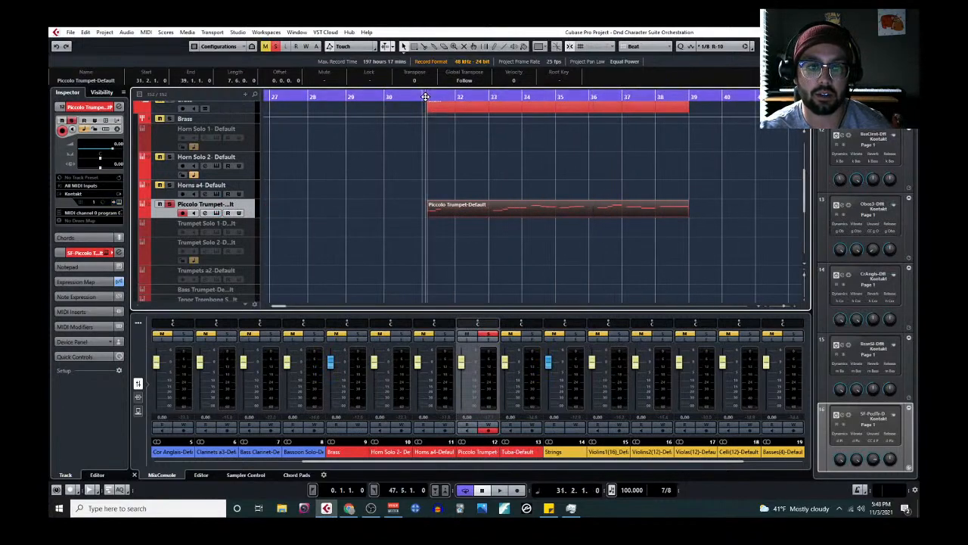
key("space")
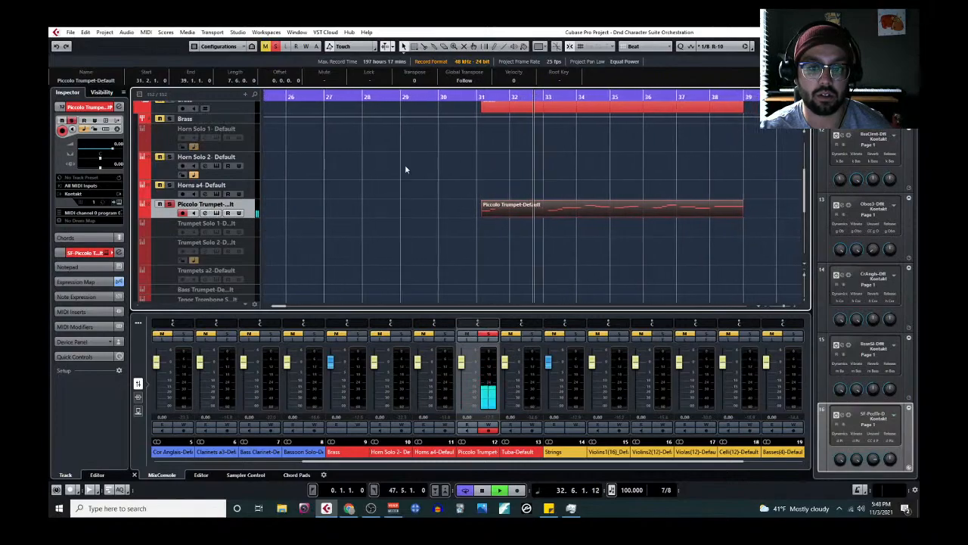
left_click(146, 32)
left_click(161, 43)
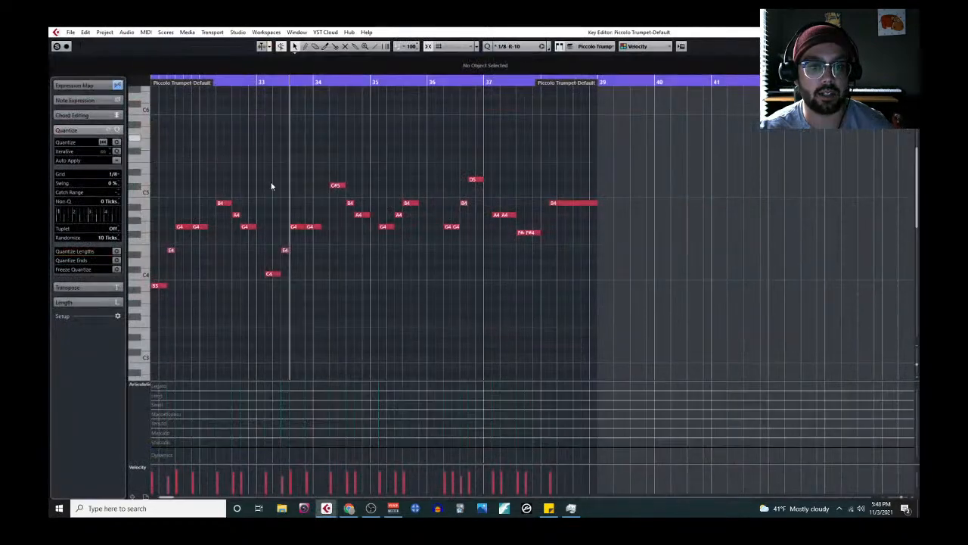
left_click(322, 185)
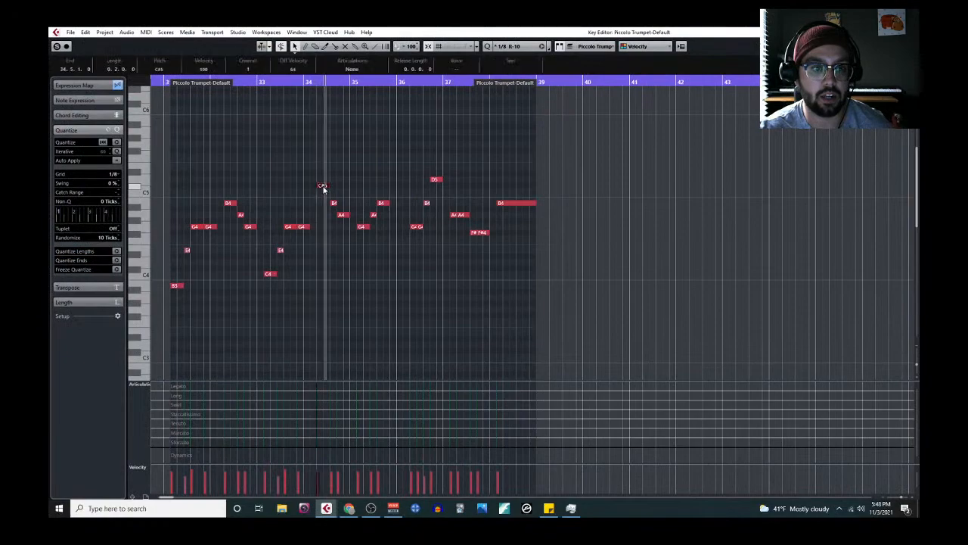
right_click(192, 349)
left_click(204, 345)
left_click(177, 286)
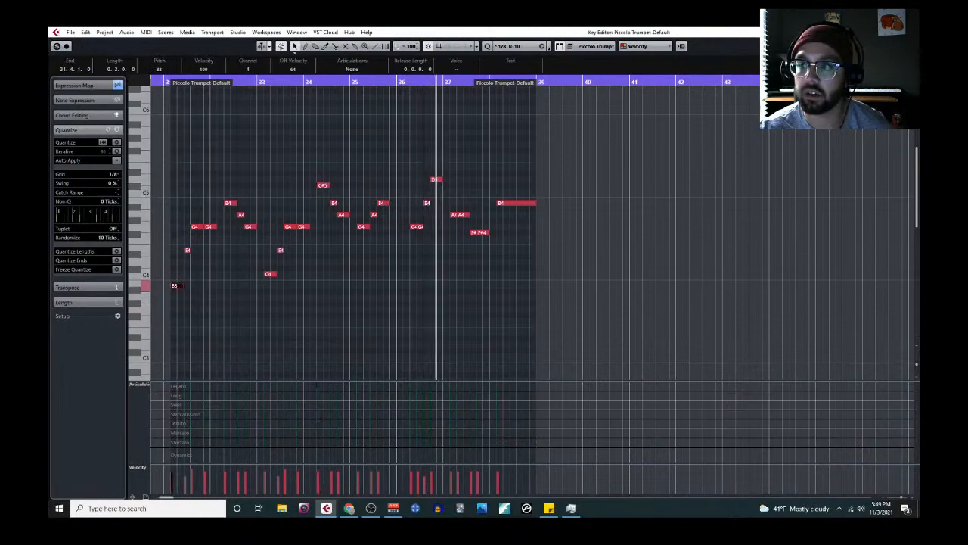
key("Return")
Check the Piccolo Trumpet's Kontakt instrument and play the melody back from 31.2.1.0 together with the other instruments
left_click(215, 213)
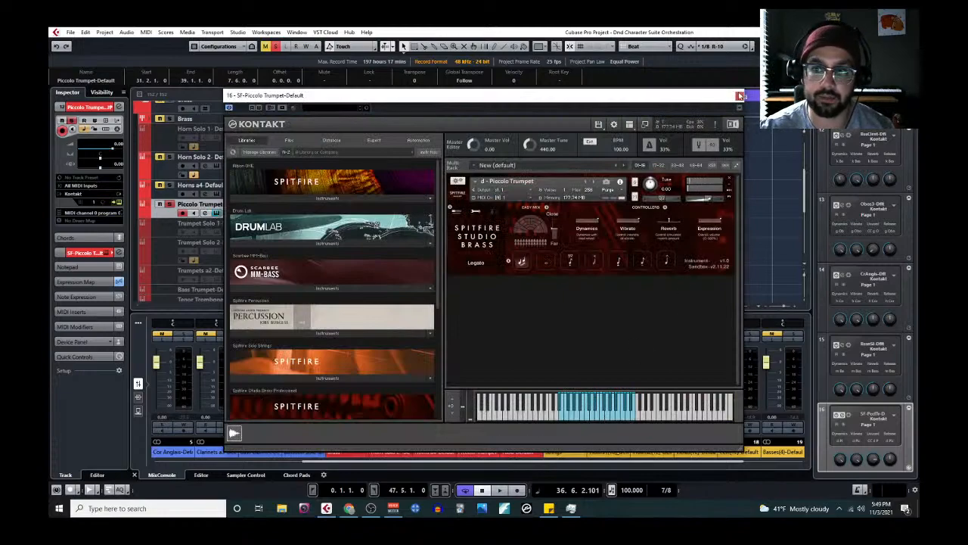
left_click(740, 96)
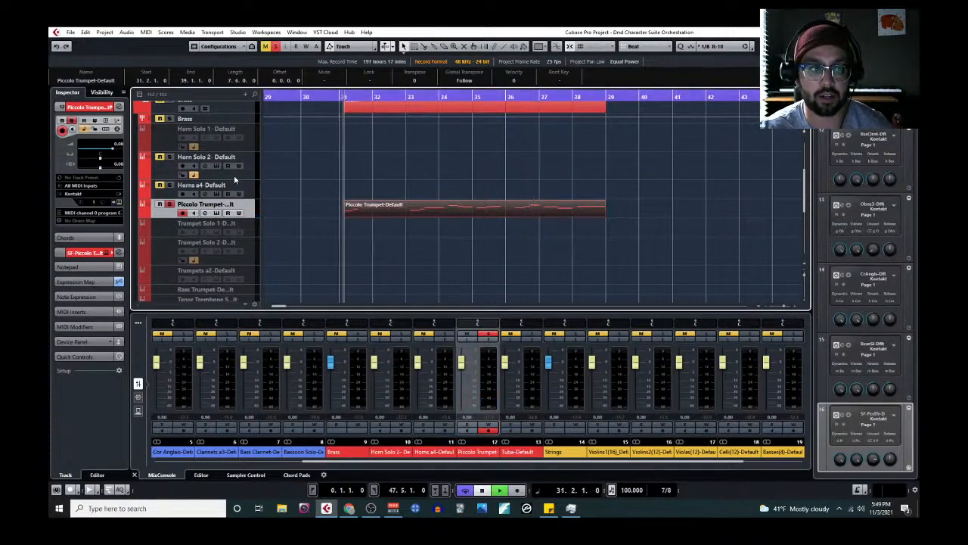
key("space")
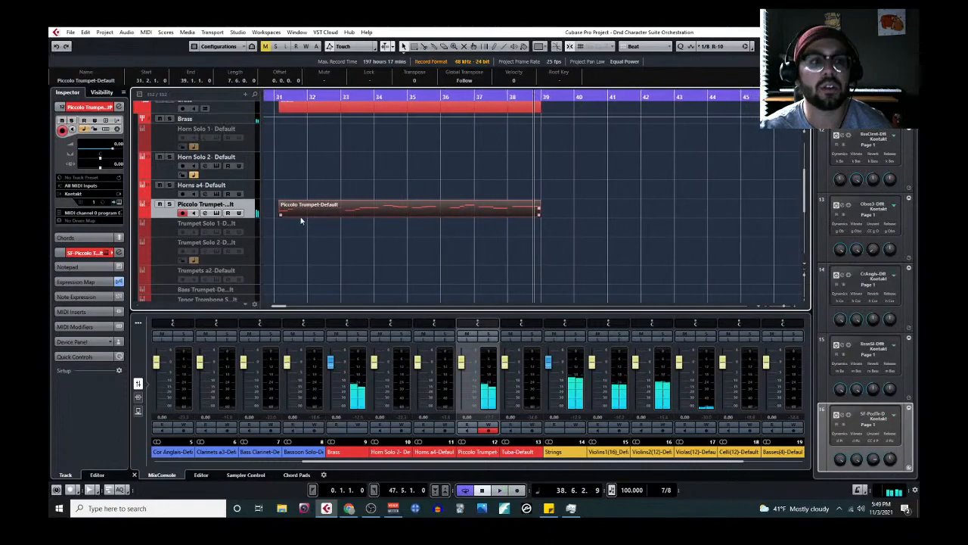
Transpose all notes of the Piccolo Trumpet part down one octave in the Key Editor
left_click(146, 32)
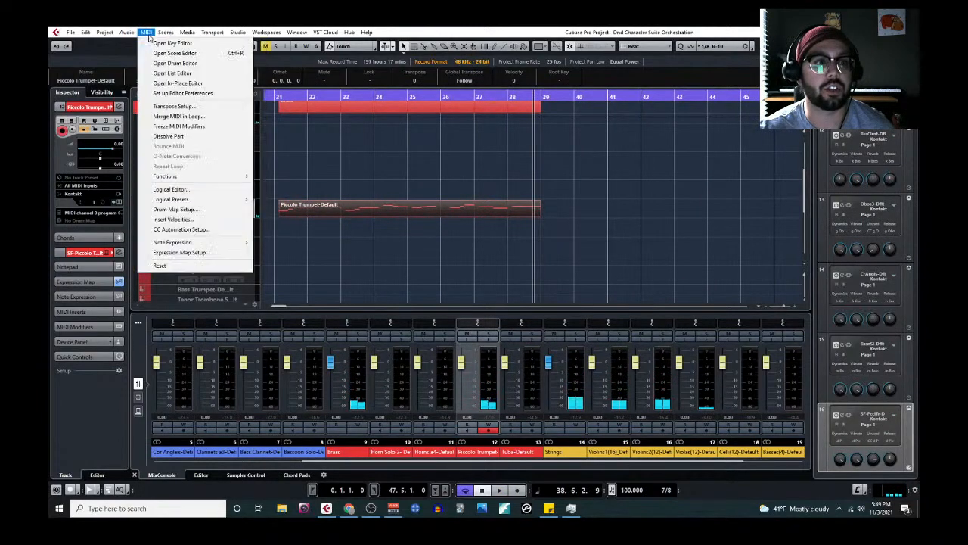
left_click(156, 45)
left_click_drag(282, 146, 668, 310)
key("shift+Down")
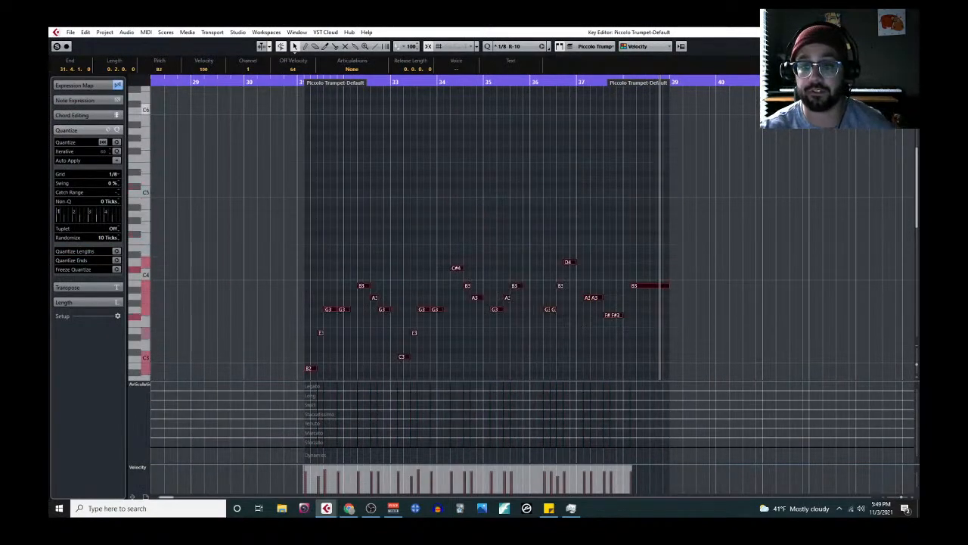
key("Return")
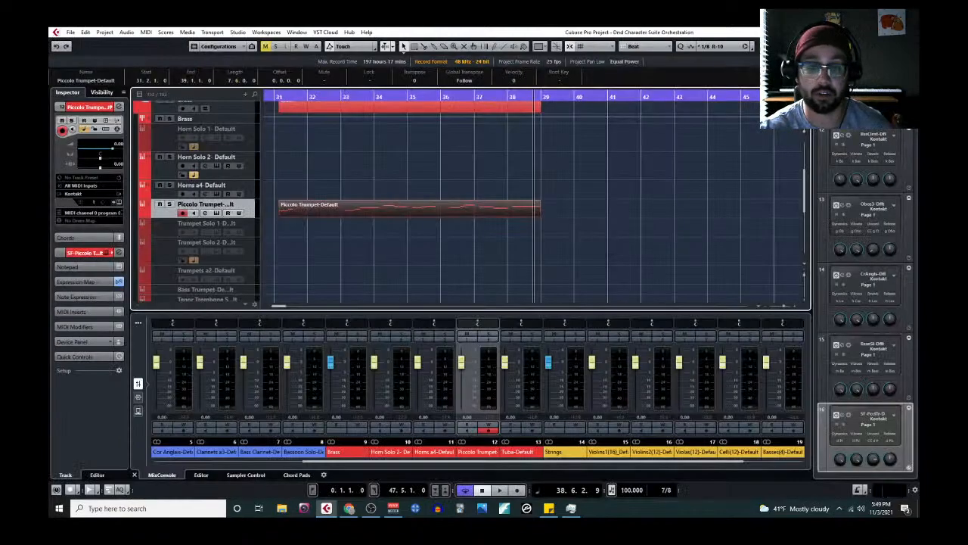
Disable the Piccolo Trumpet track, move its melody part onto the Trumpet Solo 1 track and enable that track
right_click(247, 208)
left_click(292, 370)
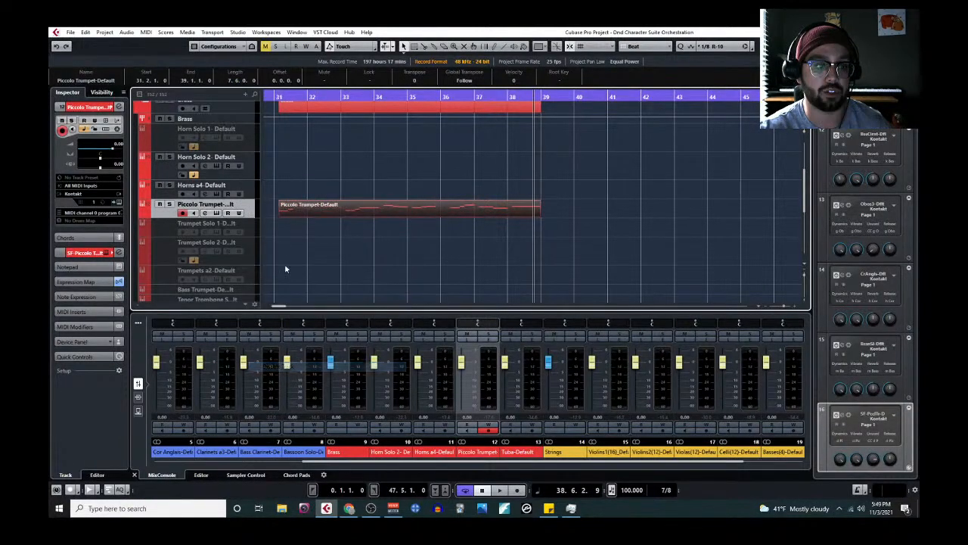
left_click_drag(312, 212, 310, 229)
right_click(246, 225)
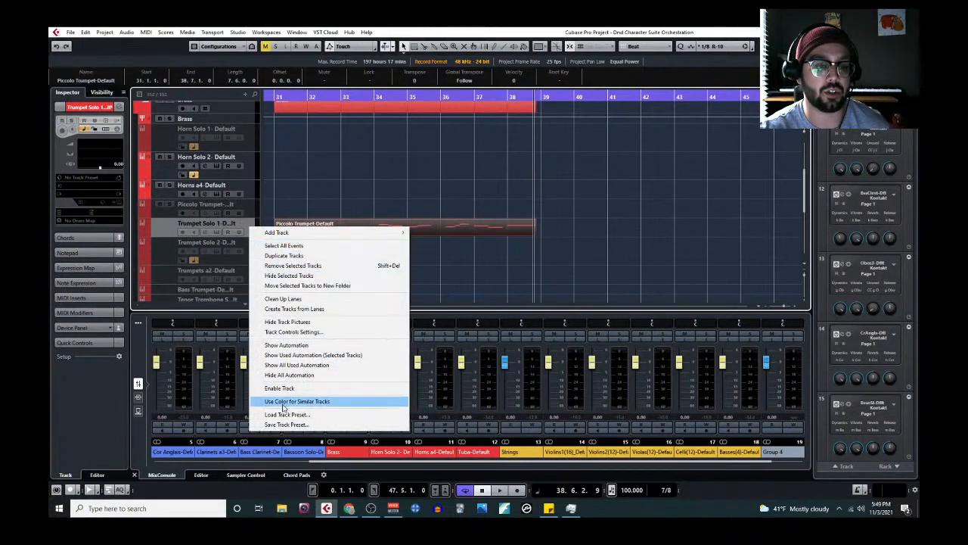
left_click(286, 390)
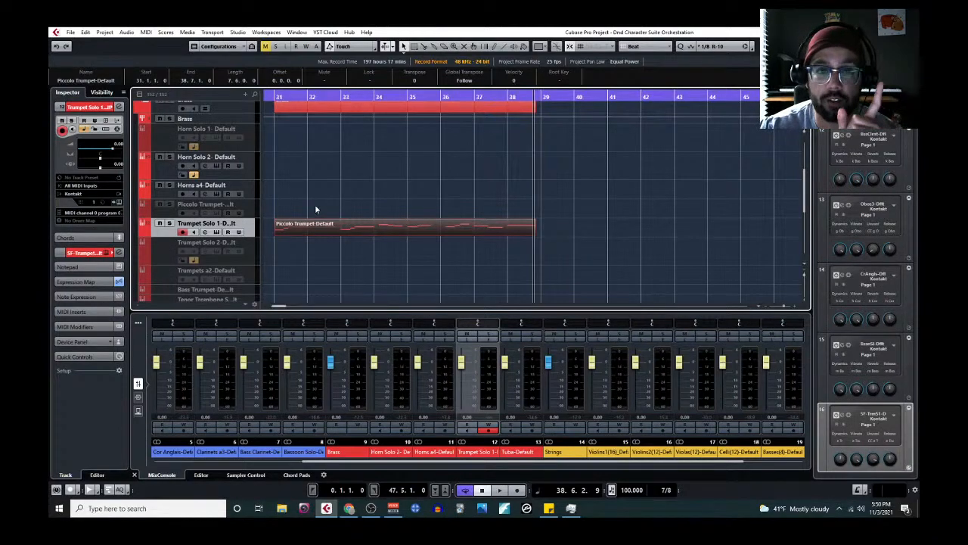
Move the part on the Trumpet Solo 1 track to start at 31.2.1.0 and extend its beginning back to 31.1.1.0
scroll(275, 243, "up", 5, "ctrl")
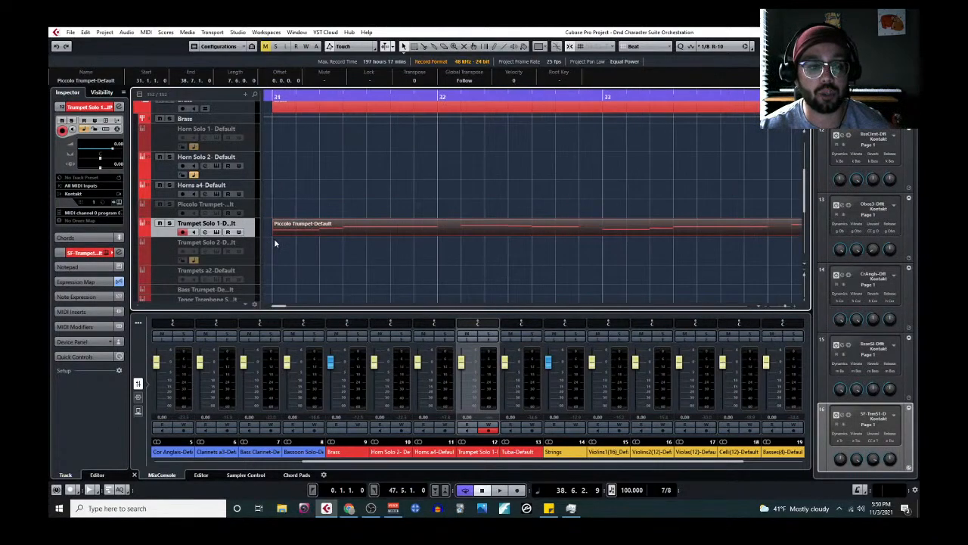
scroll(286, 238, "up", 2, "ctrl")
left_click_drag(299, 229, 307, 228)
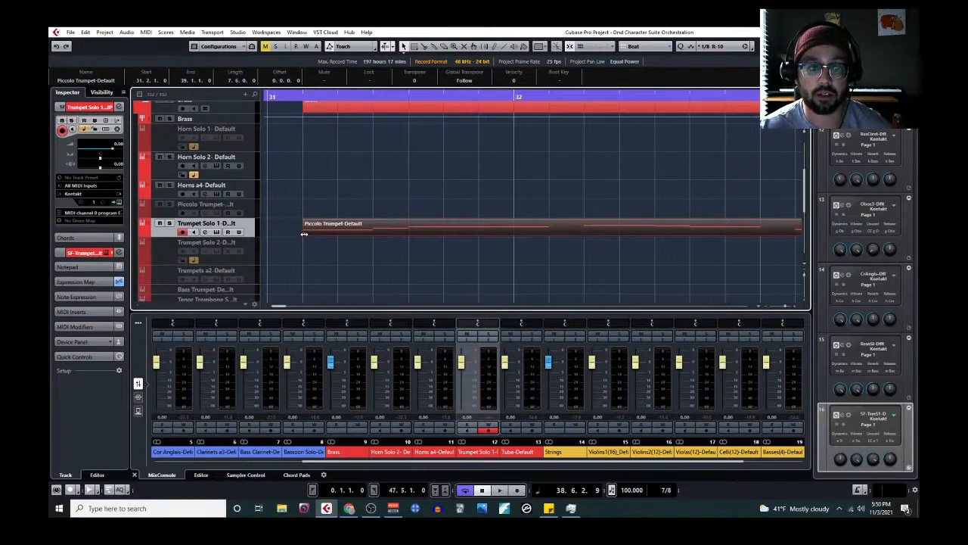
left_click_drag(287, 239, 278, 241)
scroll(282, 244, "down", 4, "ctrl")
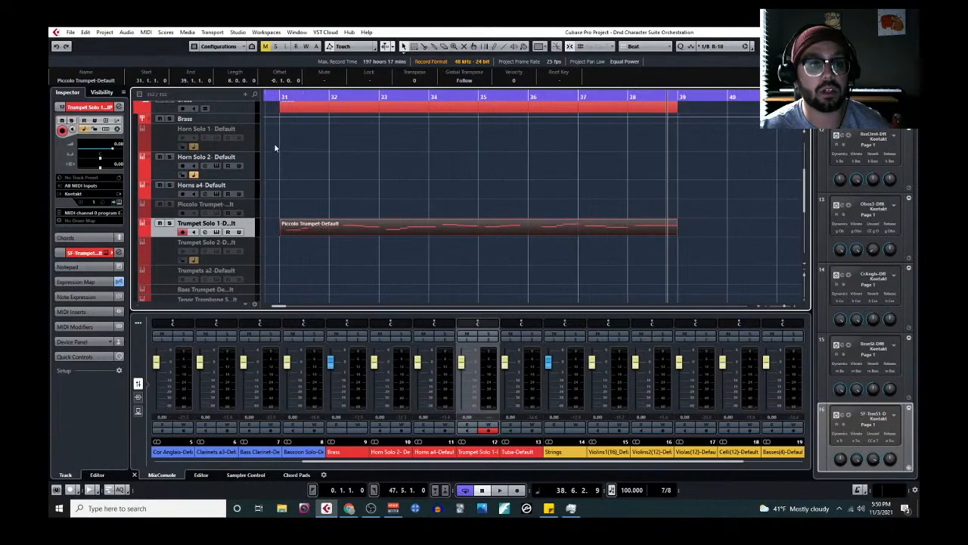
Play the Trumpet Solo 1 part in the Key Editor and add a forte (f) dynamic from its start
left_click(146, 32)
left_click(151, 44)
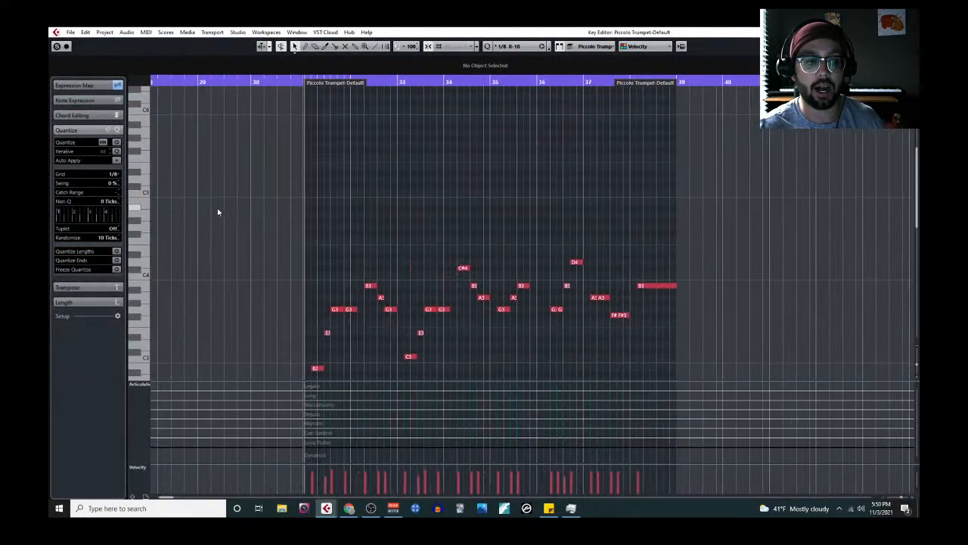
scroll(250, 227, "down", 3)
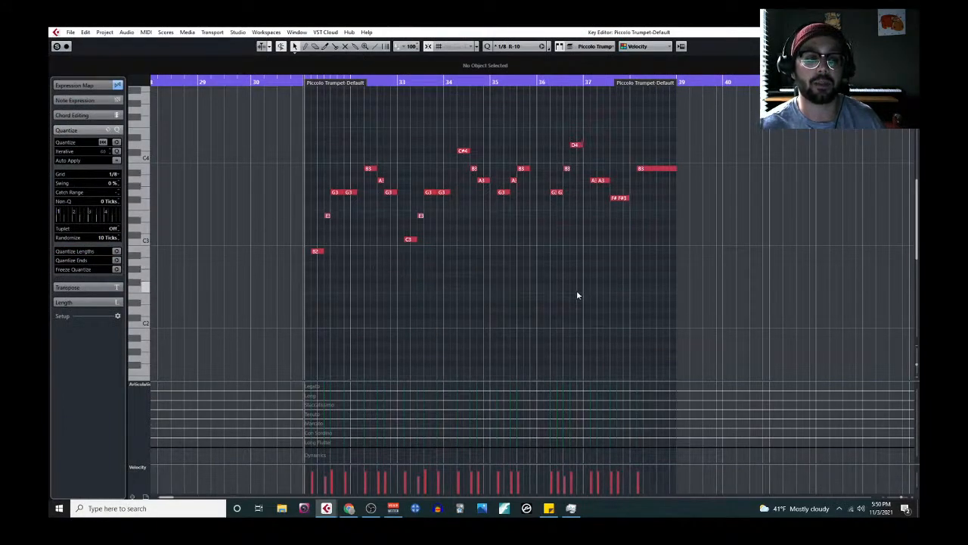
key("space")
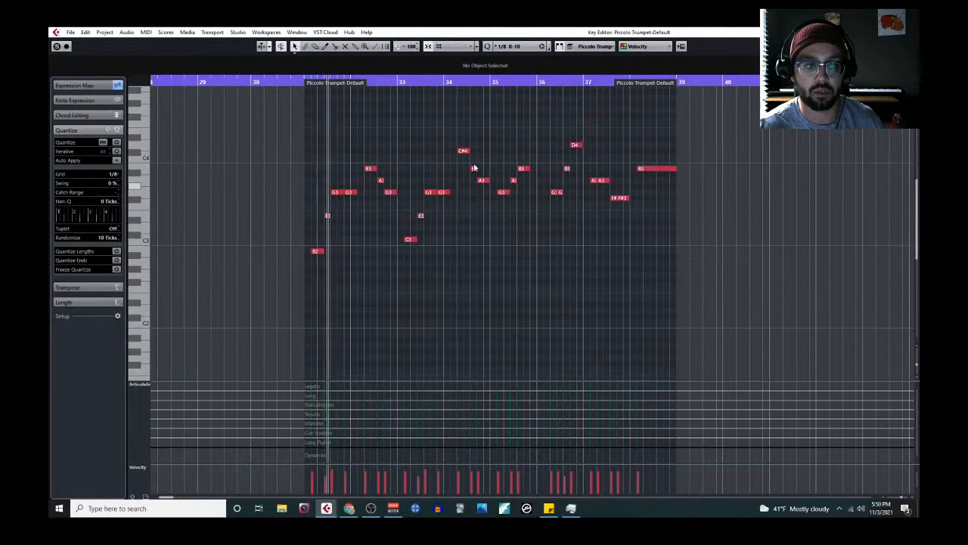
right_click(382, 360)
left_click(355, 339)
left_click(310, 454)
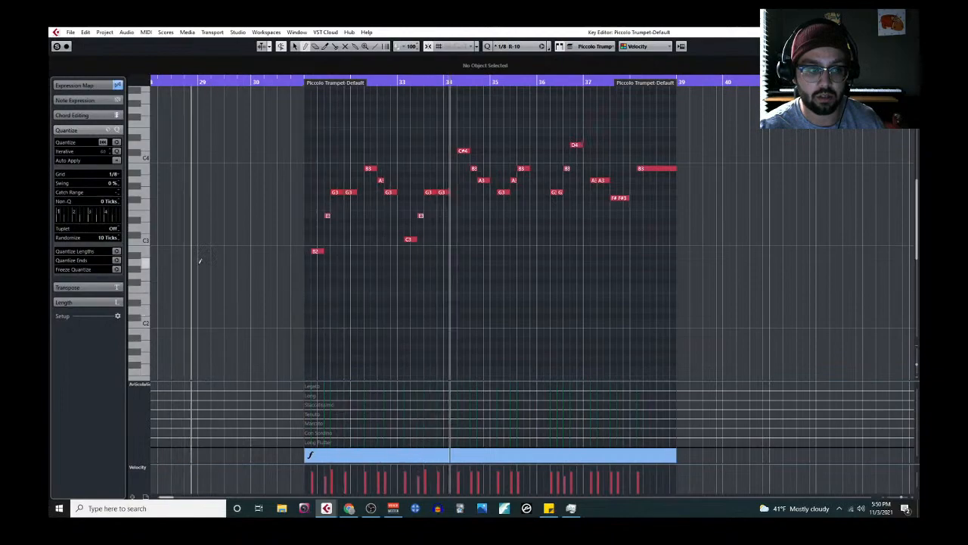
Raise the Trumpet Solo 1 instrument's volume slightly in Kontakt while the music plays
left_click(910, 32)
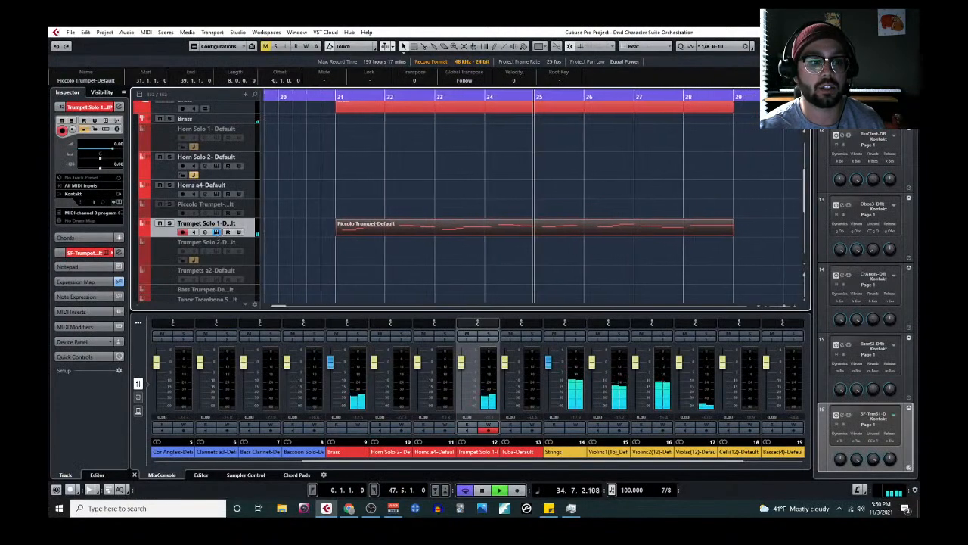
left_click(217, 233)
left_click_drag(634, 144, 642, 142)
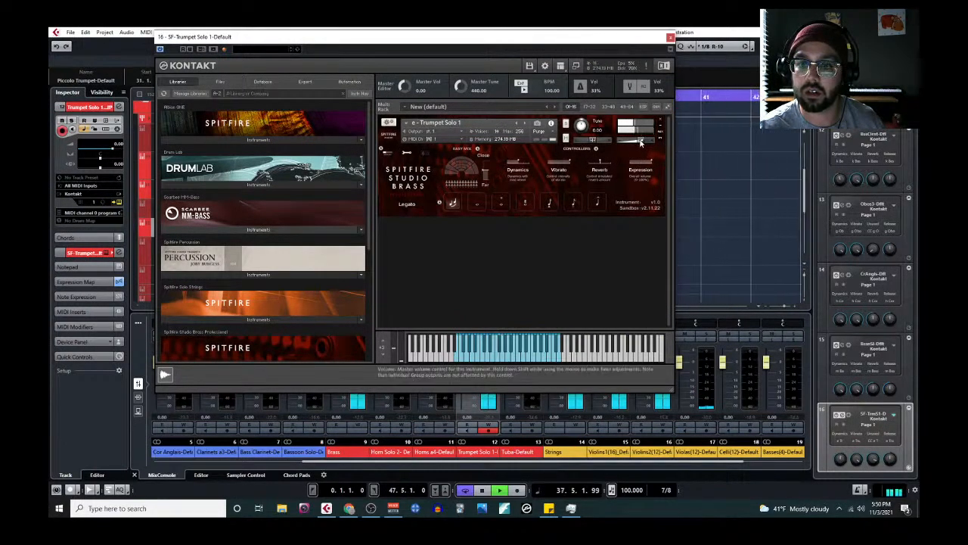
left_click(670, 37)
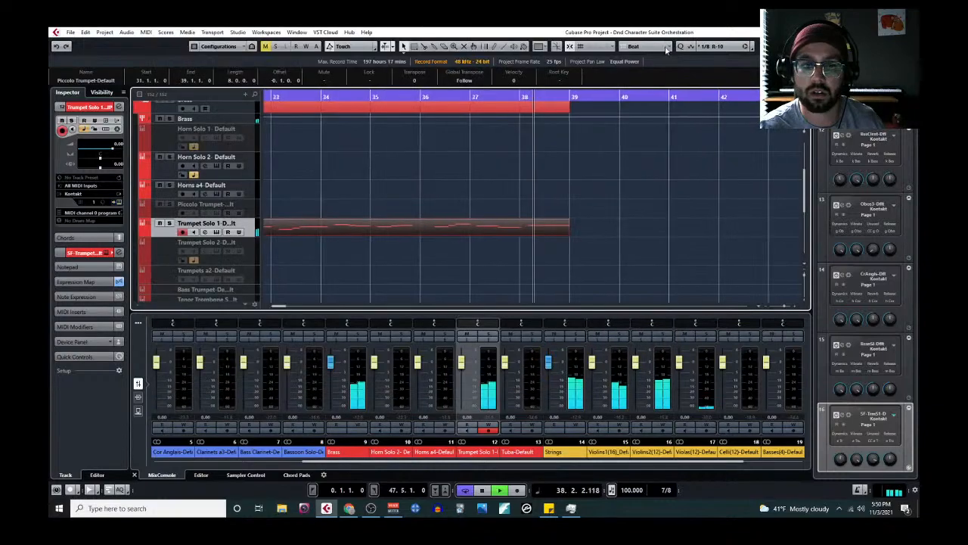
Delete the melody part from the Trumpet Solo 1 track, select the Celli(12) part and play the strings back from bar 31
left_click(438, 236)
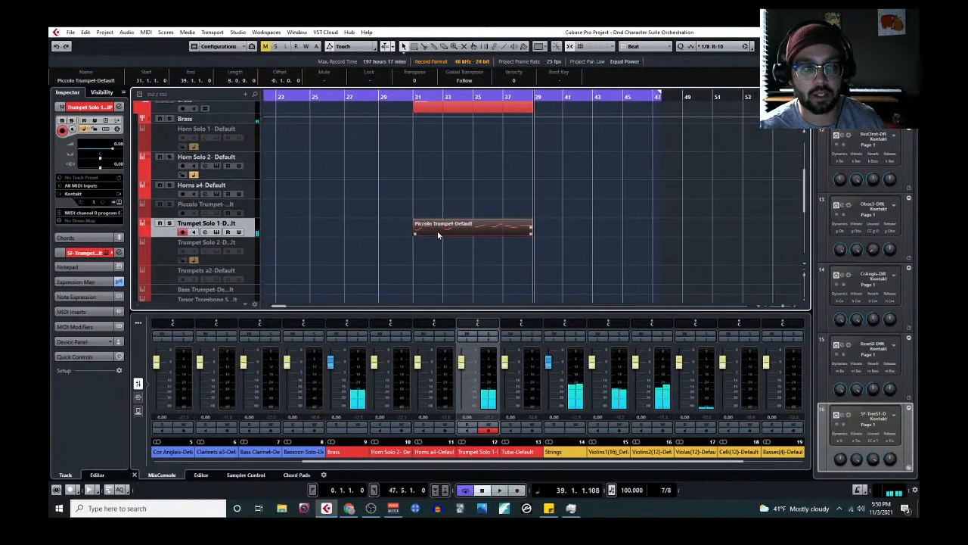
key("Delete")
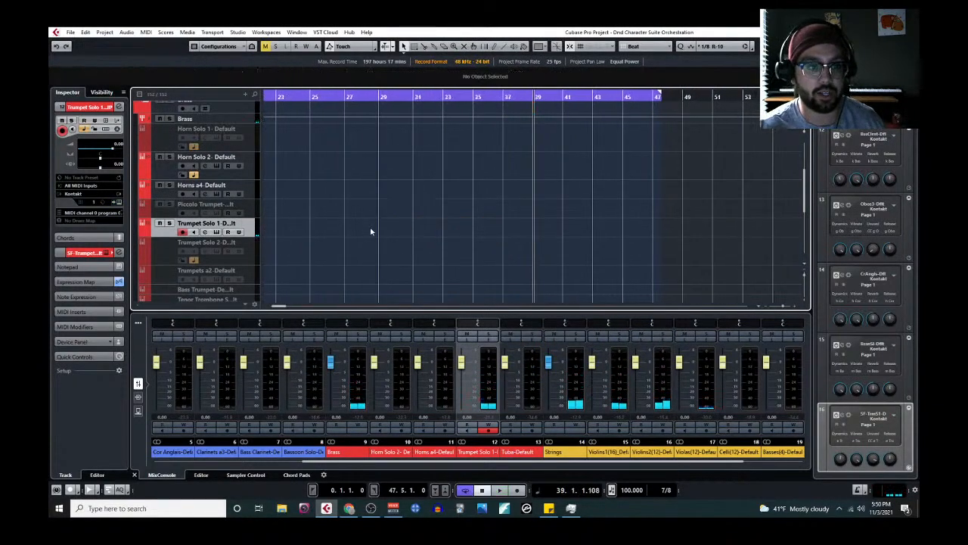
scroll(363, 229, "down", 5)
left_click(140, 244)
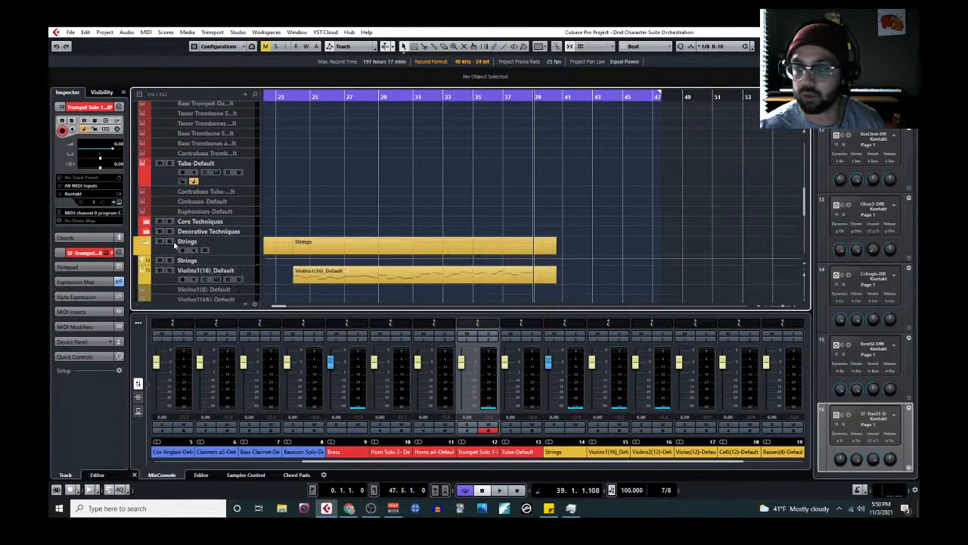
scroll(313, 228, "down", 6)
left_click(439, 261)
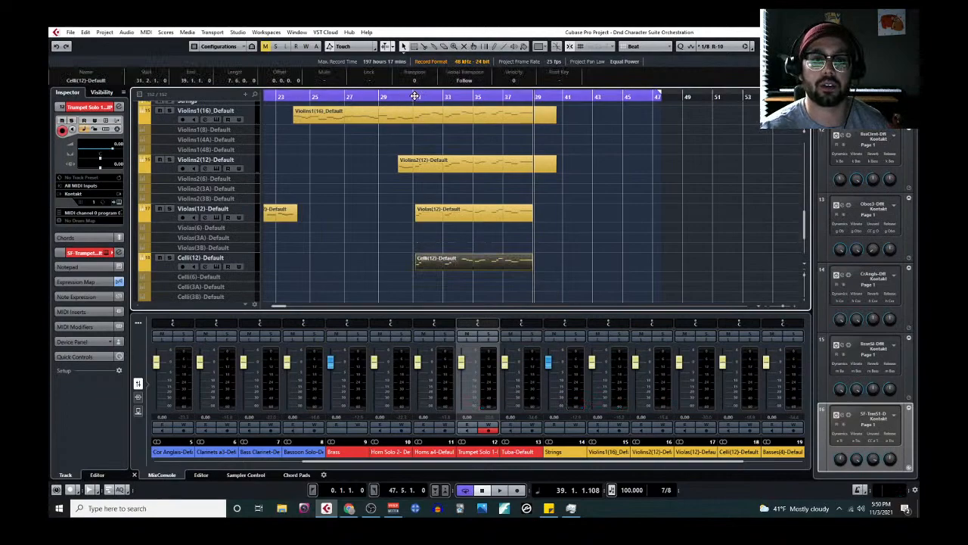
key("space")
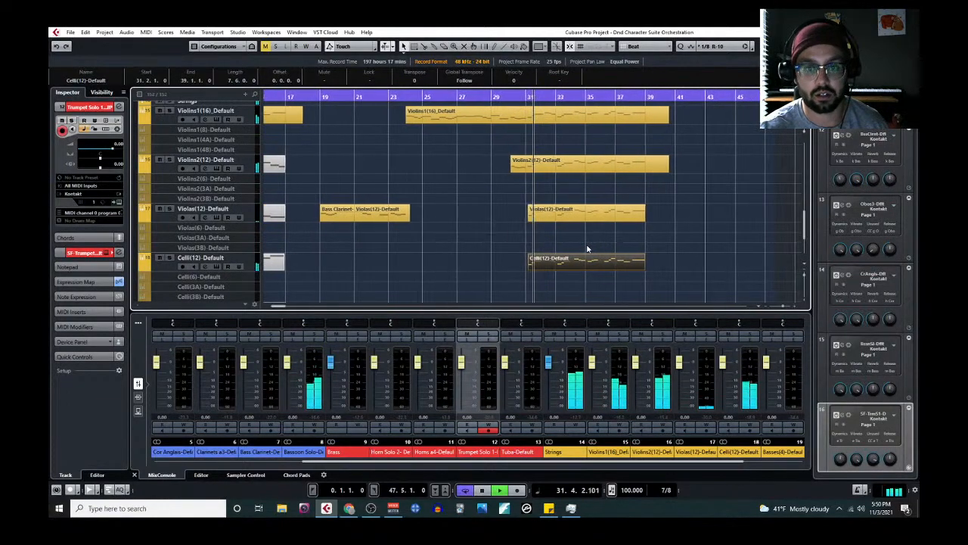
Unmute the Sketch track during playback and listen to the sketch on to bar 46
scroll(537, 250, "down", 3)
scroll(508, 245, "up", 8)
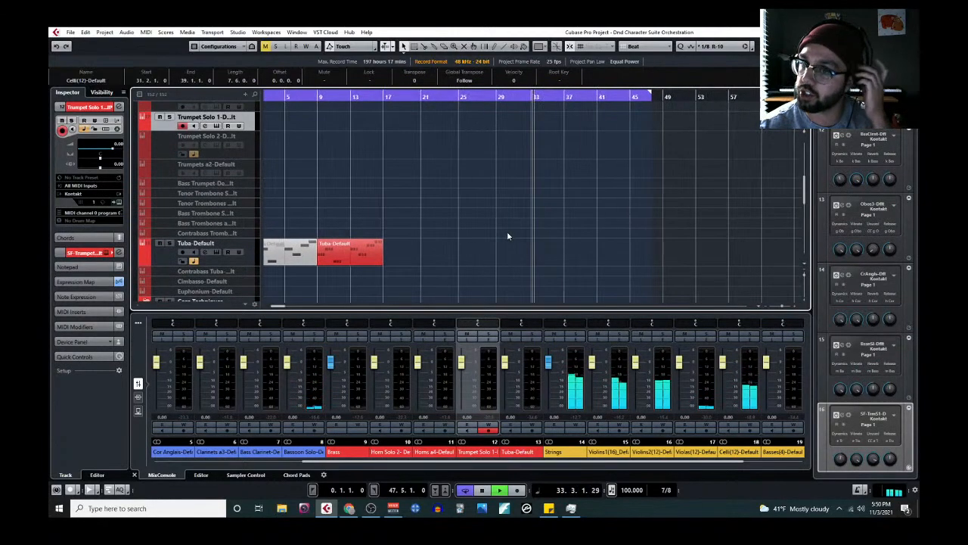
scroll(551, 221, "up", 5)
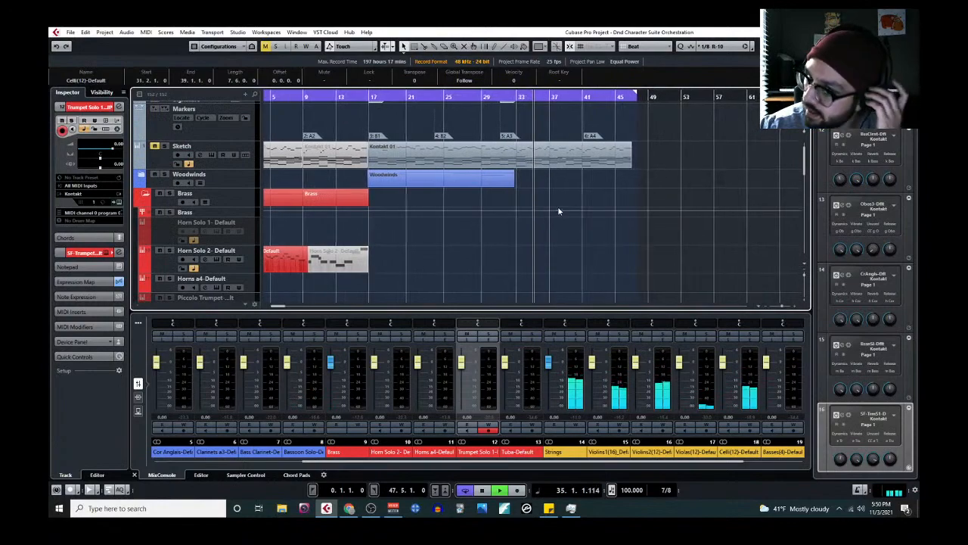
left_click(164, 146)
left_click(165, 146)
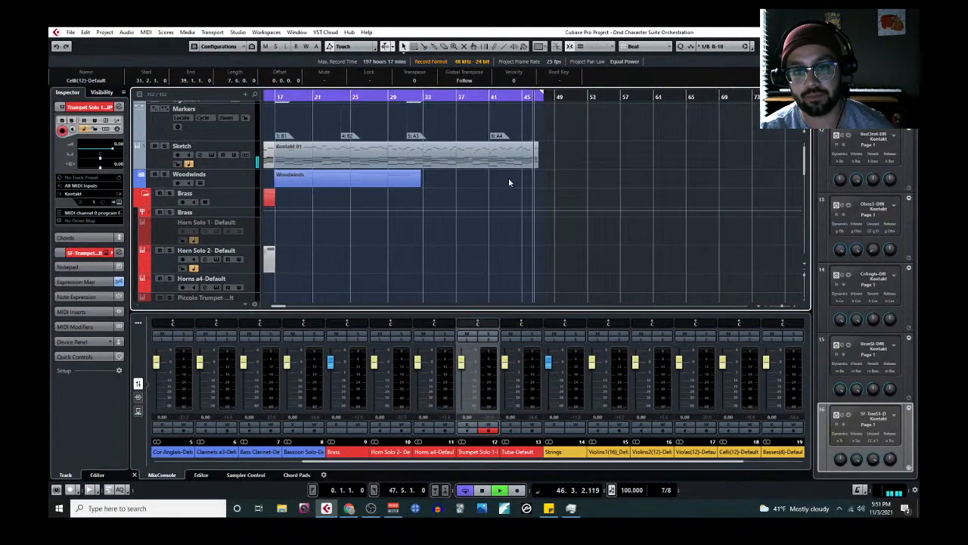
Open the Sketch part in the Key Editor and copy its upper melody notes from bar 39 to the end
scroll(471, 169, "up", 5)
left_click(477, 99)
left_click(446, 147)
left_click(145, 33)
left_click(159, 44)
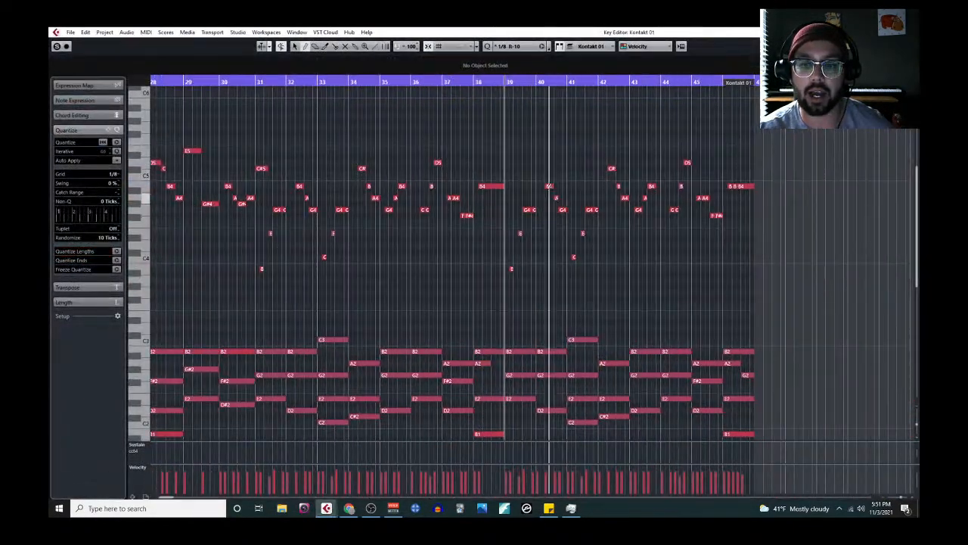
left_click_drag(531, 188, 821, 297)
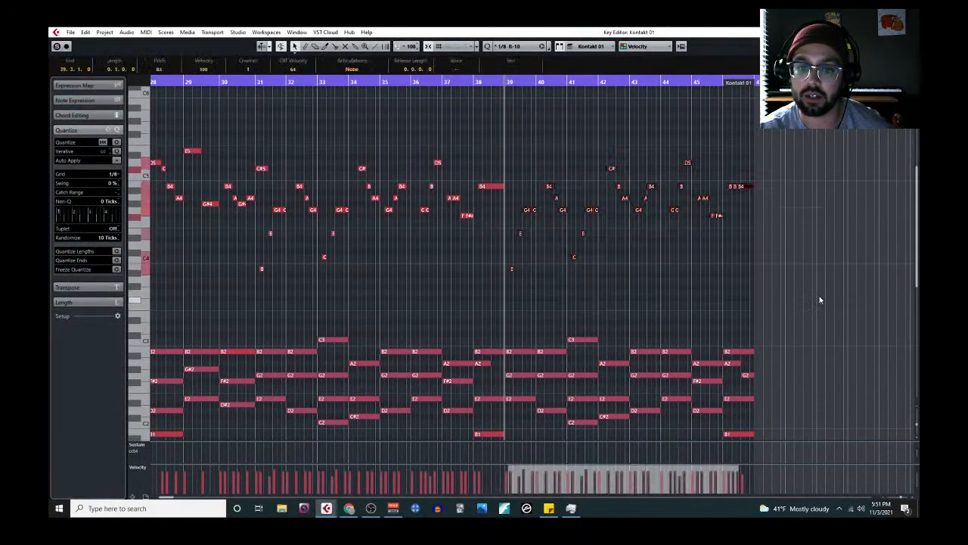
scroll(474, 246, "up", 5)
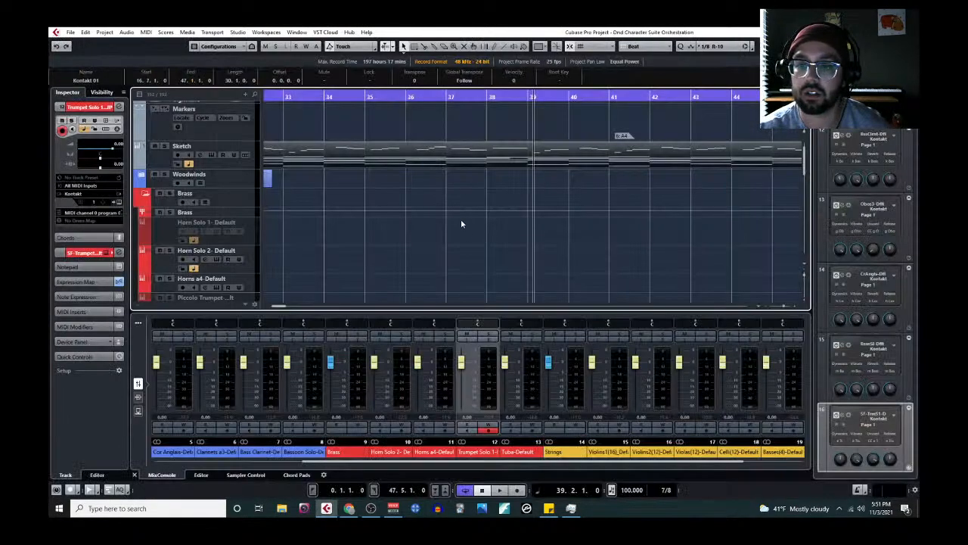
Extend the Violins2(12) part to about bar 52 and paste the copied melody into it from bar 39
scroll(540, 221, "down", 5)
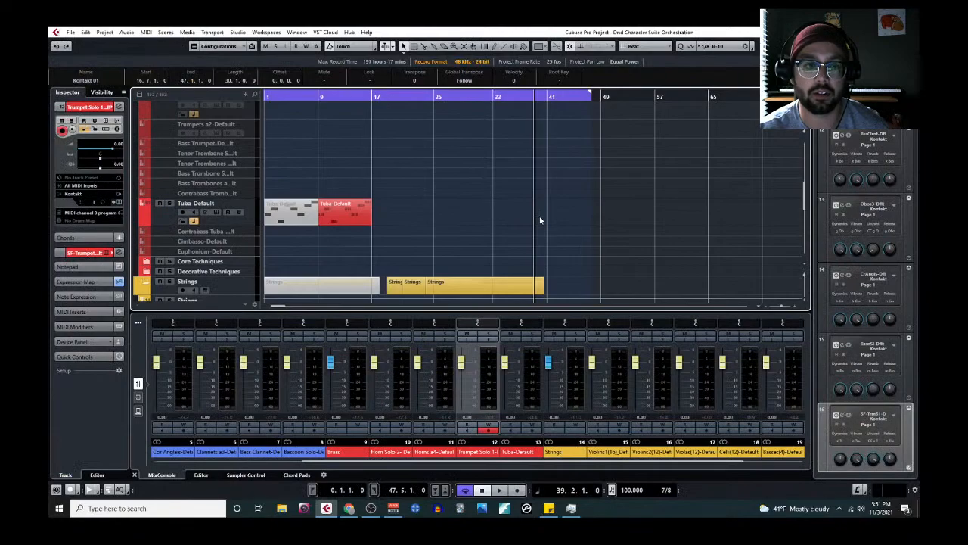
left_click_drag(544, 250, 626, 251)
left_click(146, 32)
left_click(174, 58)
key("ctrl+v")
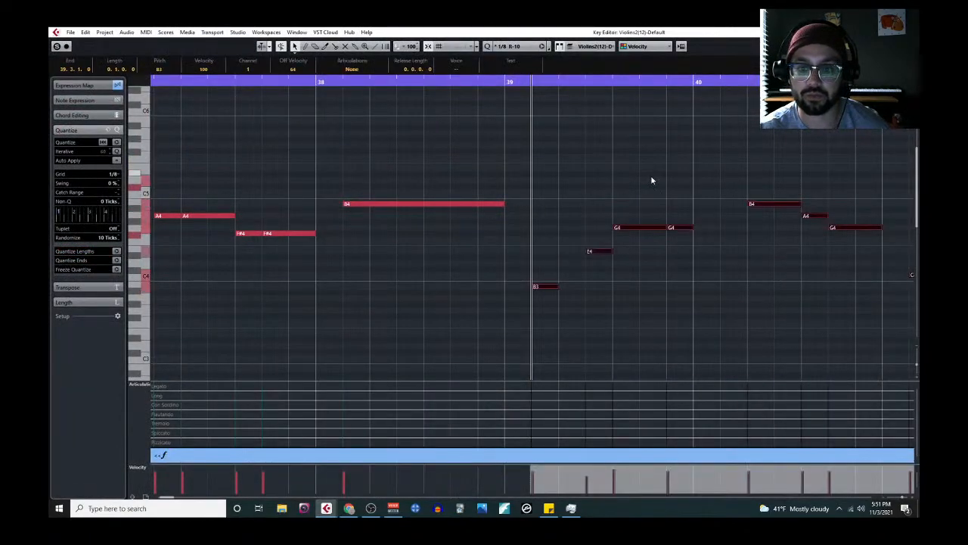
scroll(665, 187, "down", 5)
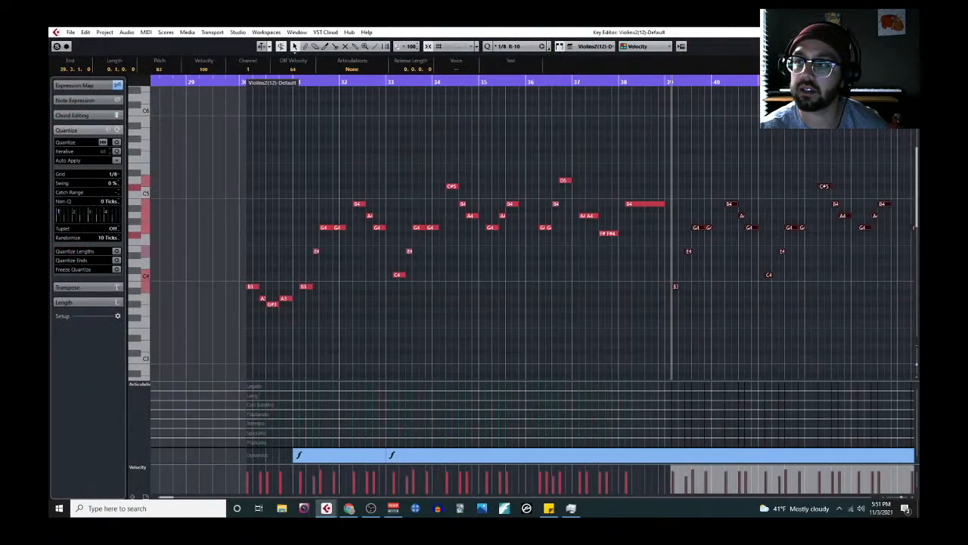
left_click(910, 32)
Extend the Violas(12) part past bar 47, paste the melody from bar 39 and transpose the pasted notes down an octave
scroll(518, 229, "down", 4)
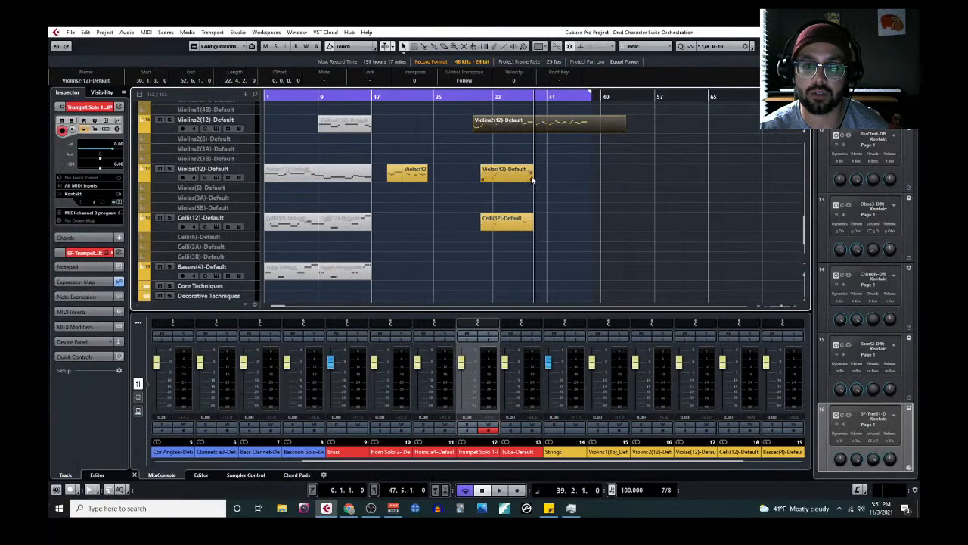
left_click_drag(532, 178, 622, 179)
left_click(146, 32)
left_click(174, 43)
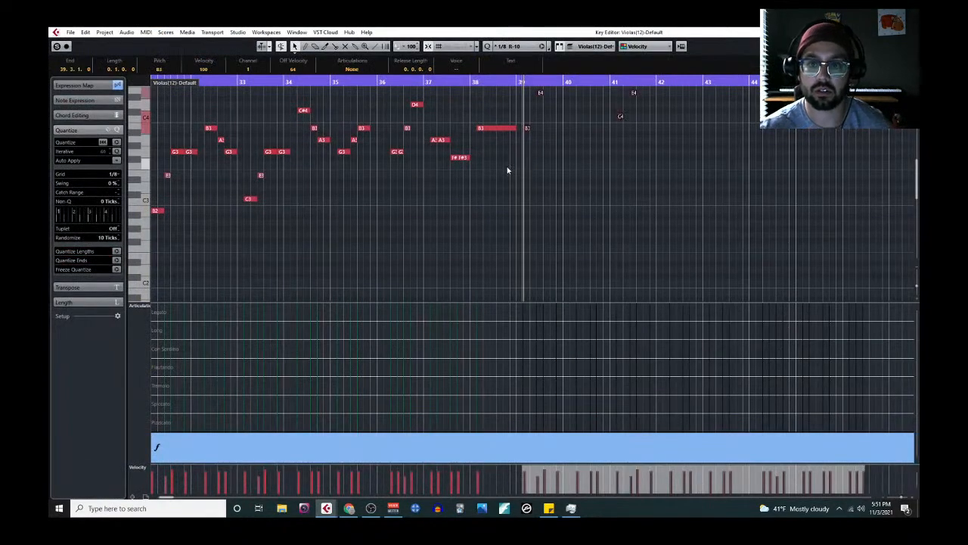
scroll(507, 170, "up", 3)
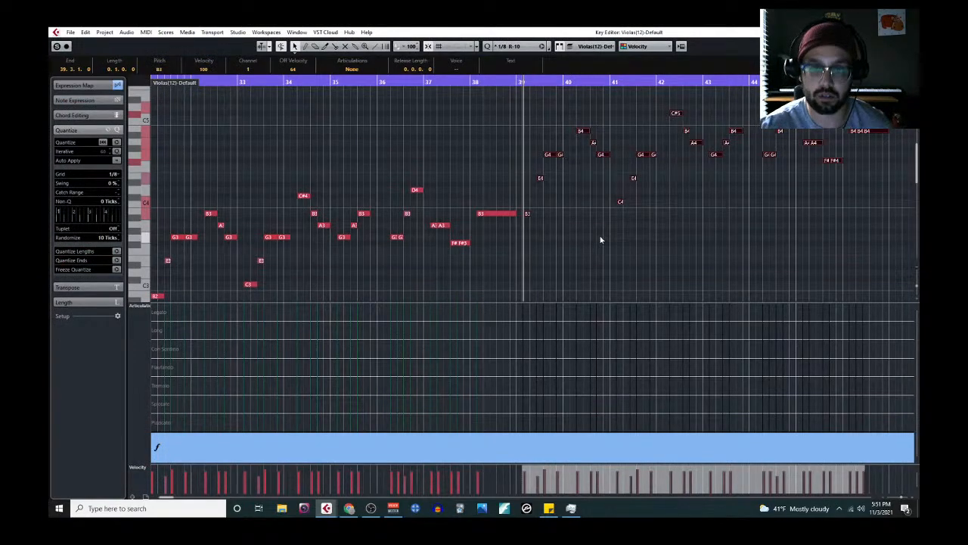
key("shift+Down")
key("space")
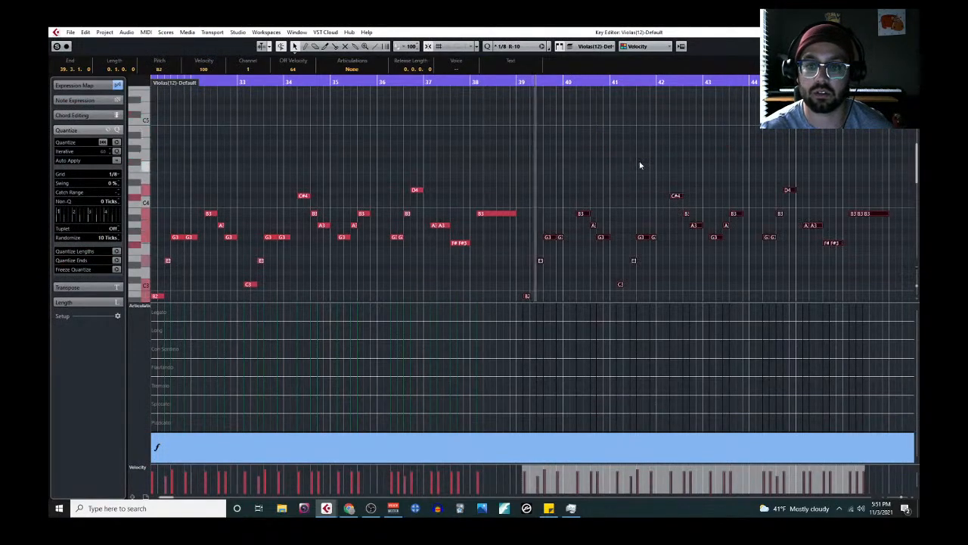
scroll(546, 269, "down", 2)
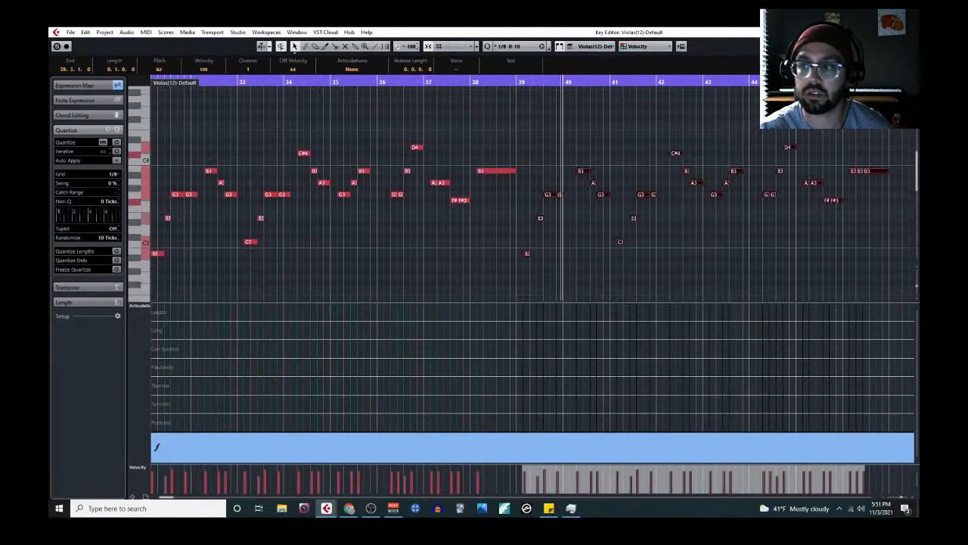
key("Return")
Open the Violins2(12) and Violas(12) parts together in the Key Editor and lengthen their opening B notes in bar 39 to 0.2.0
left_click(543, 123, "shift")
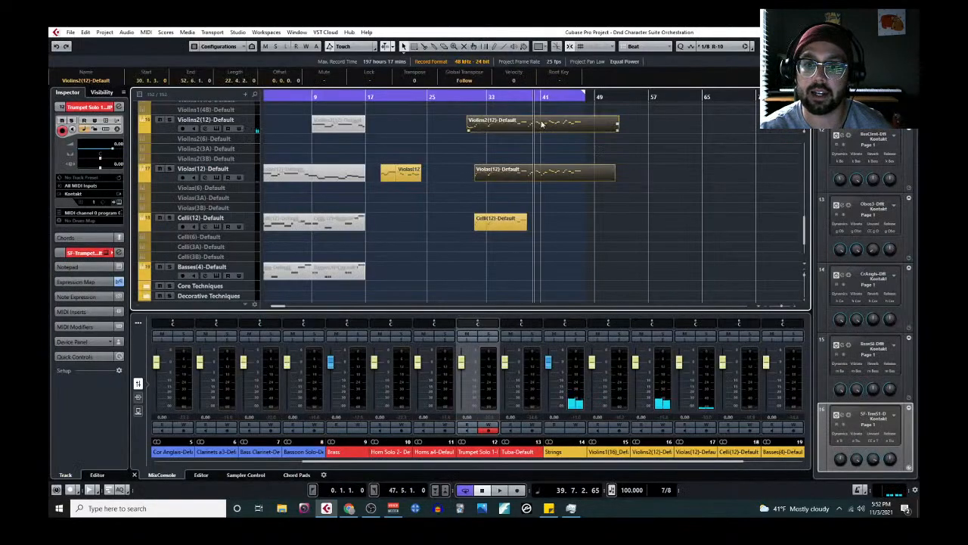
left_click(146, 31)
left_click(171, 42)
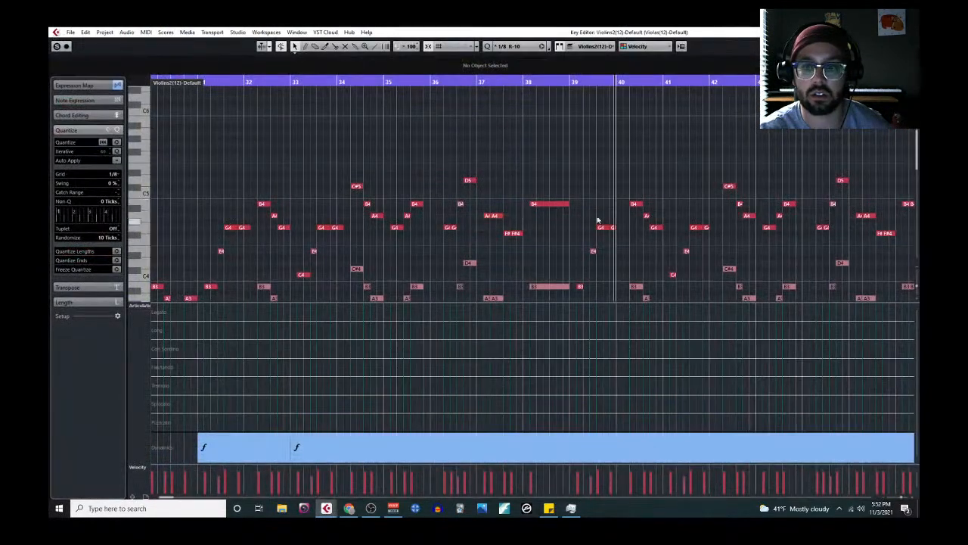
key("h")
key("h")
left_click_drag(519, 131, 557, 244)
key("alt+space")
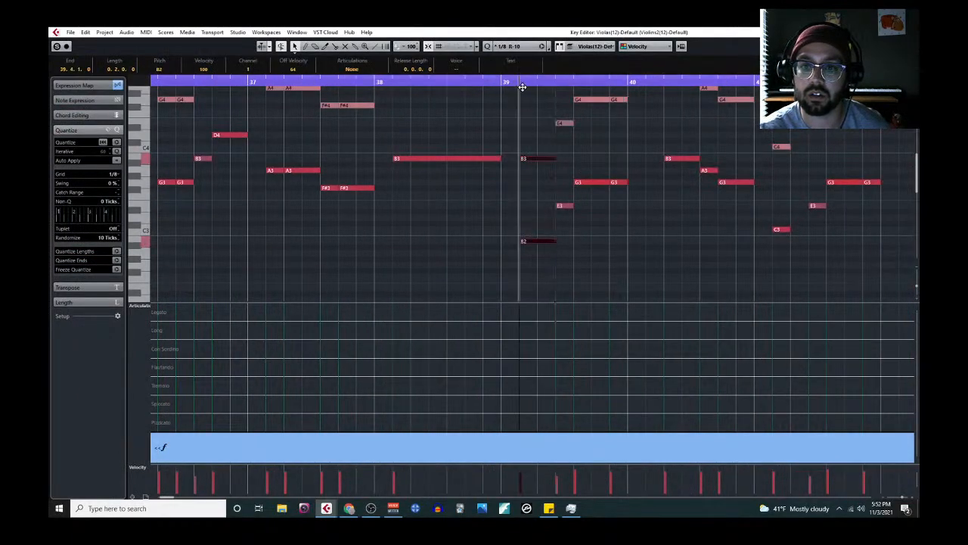
Lengthen the last G notes of bars 39 and 41 and the opening C notes of bar 41 to 0.2.0 in both parts
scroll(654, 194, "up", 2)
left_click_drag(612, 129, 645, 225)
left_click_drag(781, 177, 807, 272)
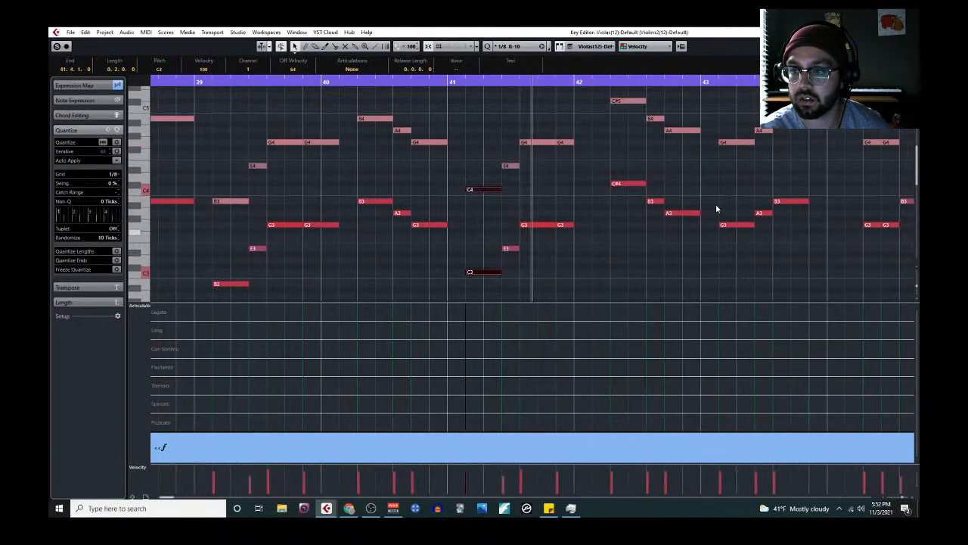
left_click_drag(572, 127, 587, 227)
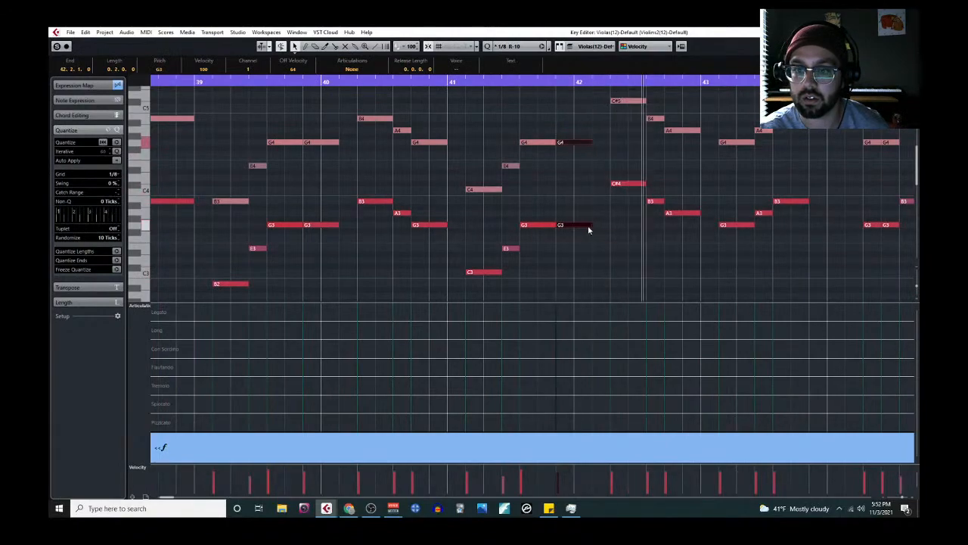
scroll(679, 234, "up", 2)
scroll(704, 212, "down", 2)
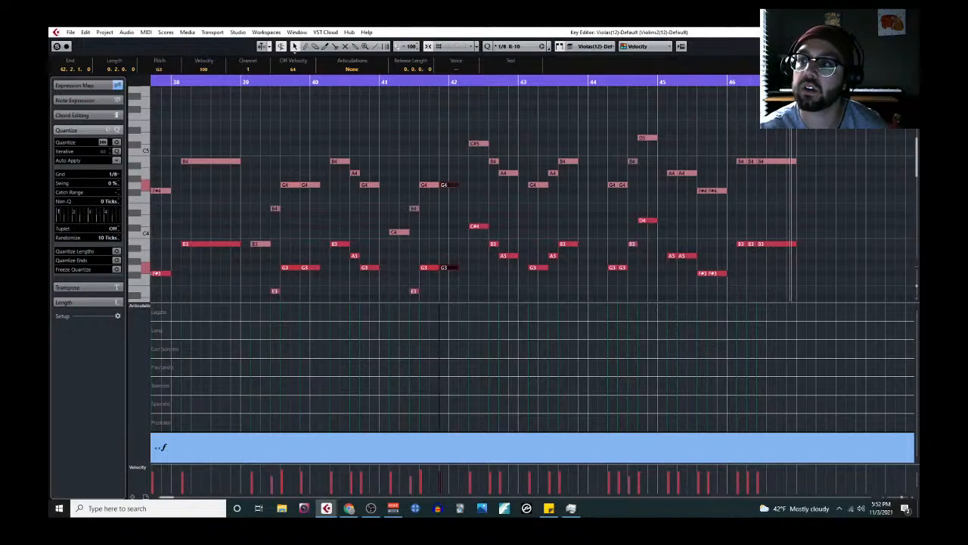
Close the Key Editor and play the string arrangement back from bar 23 to the end of the melody
left_click(909, 32)
key("space")
scroll(487, 204, "left", 2)
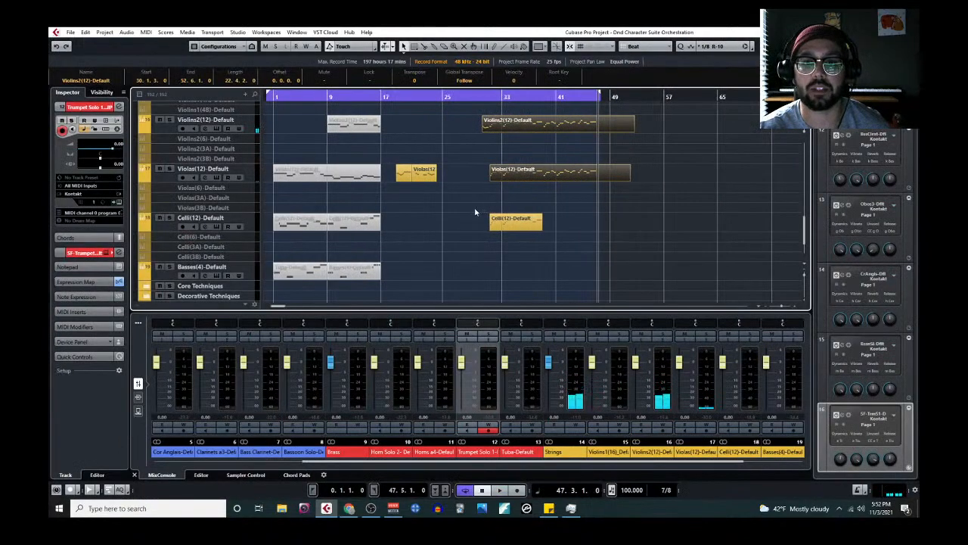
scroll(454, 189, "up", 3)
left_click(431, 98)
scroll(469, 160, "down", 3)
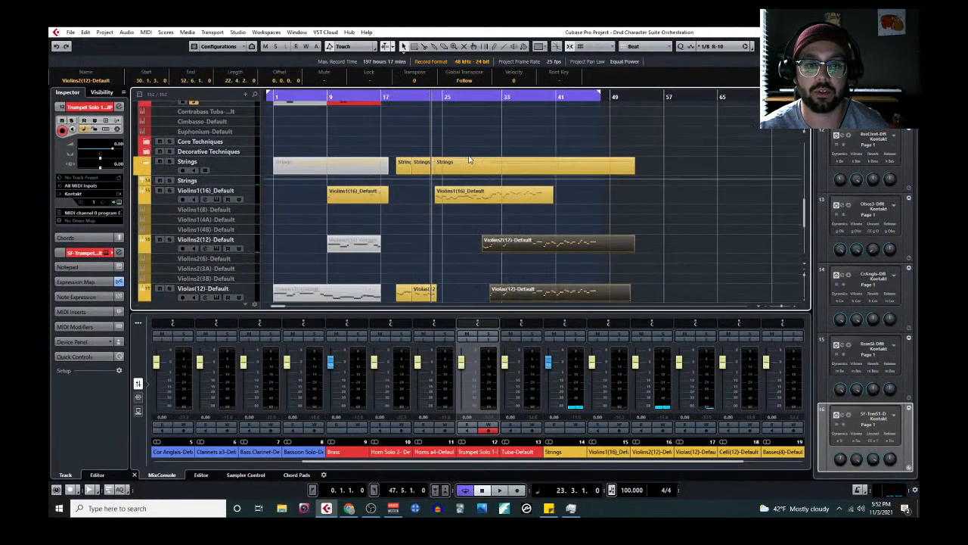
key("space")
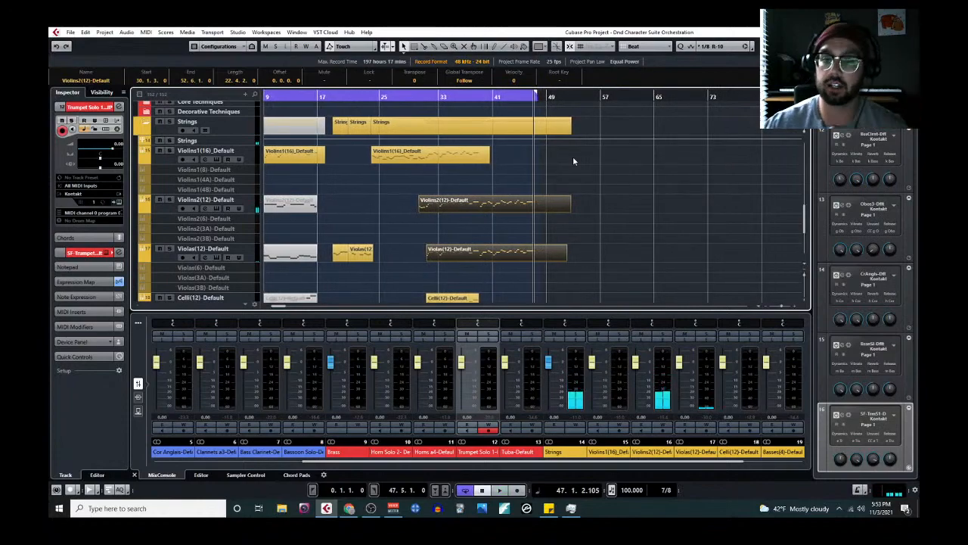
Collapse the Strings and Brass folder tracks to show the whole arrangement in the project window
key("g")
key("g")
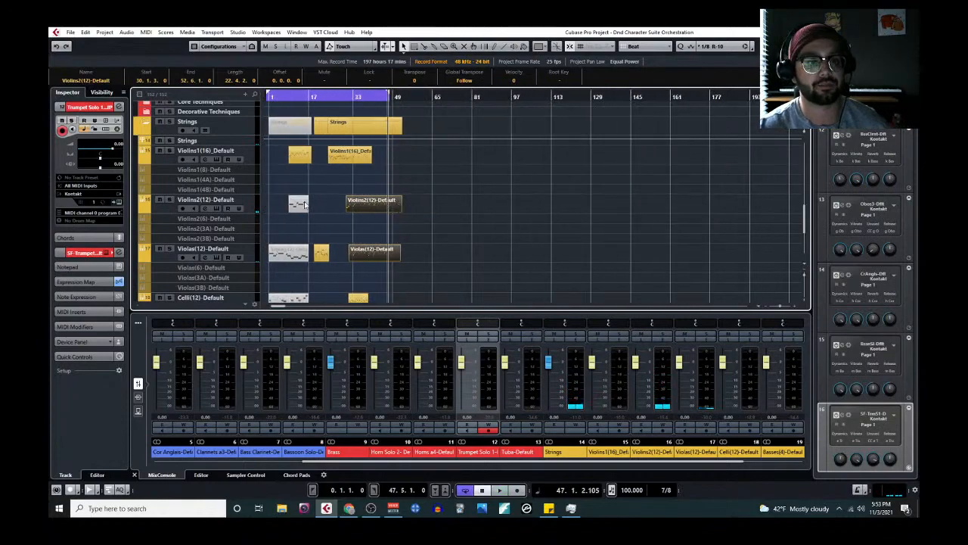
scroll(314, 212, "down", 3)
scroll(317, 215, "up", 3)
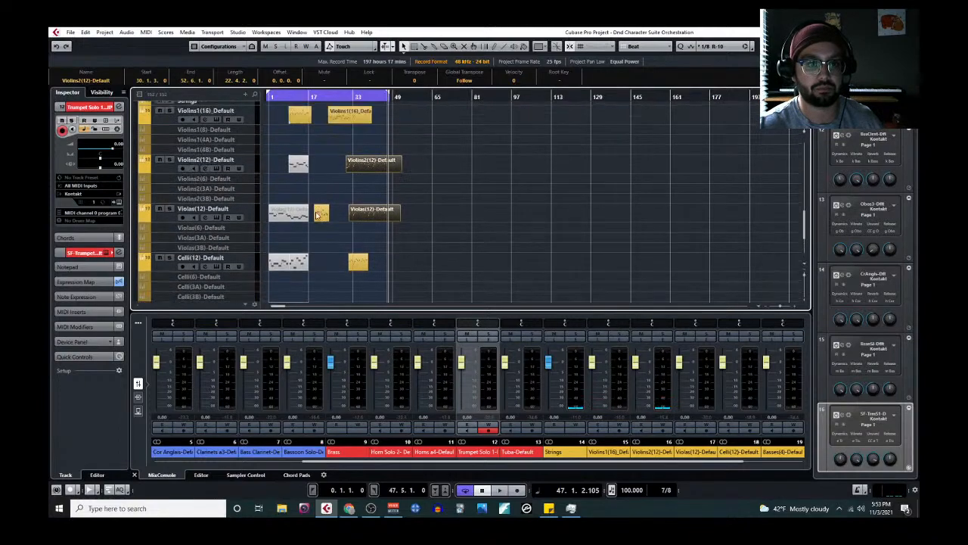
scroll(182, 169, "up", 1)
left_click(145, 162)
scroll(142, 175, "up", 5)
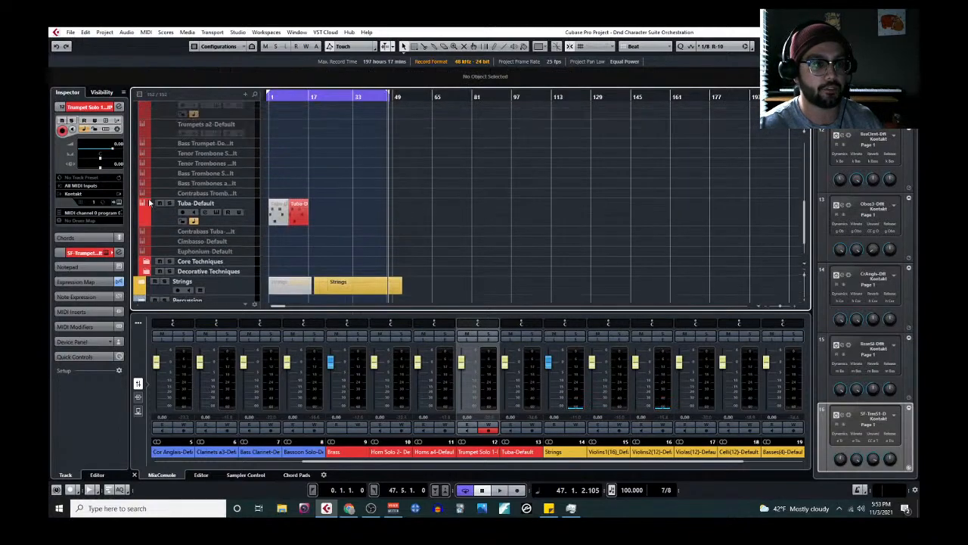
left_click(145, 116)
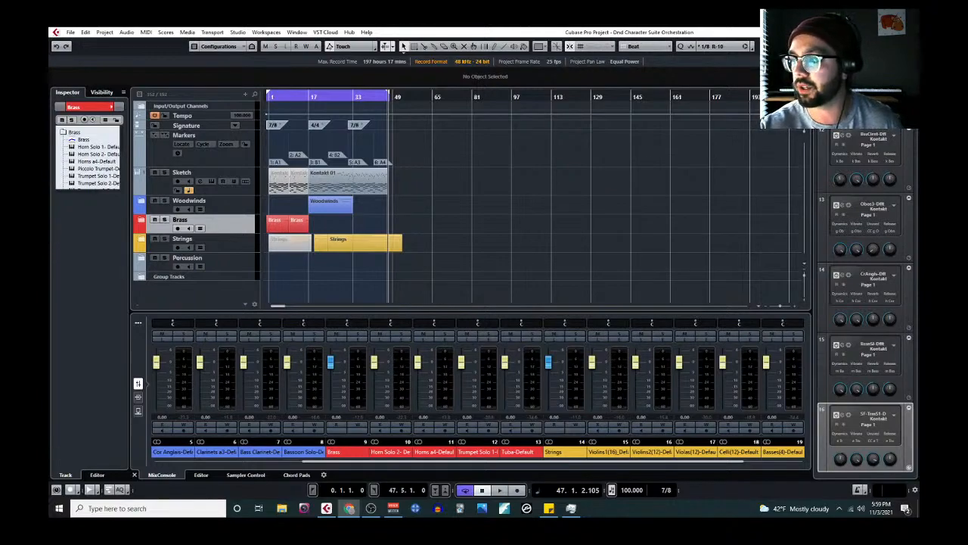
Switch to Chrome and open the Vienna Symphonic Library website from the Google search results
left_click_drag(918, 186, 373, 78)
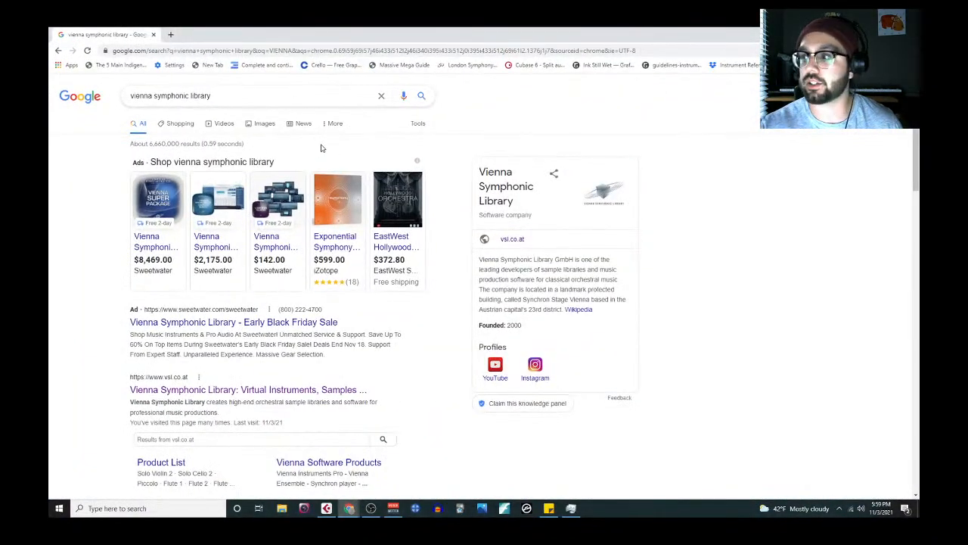
scroll(295, 356, "down", 1)
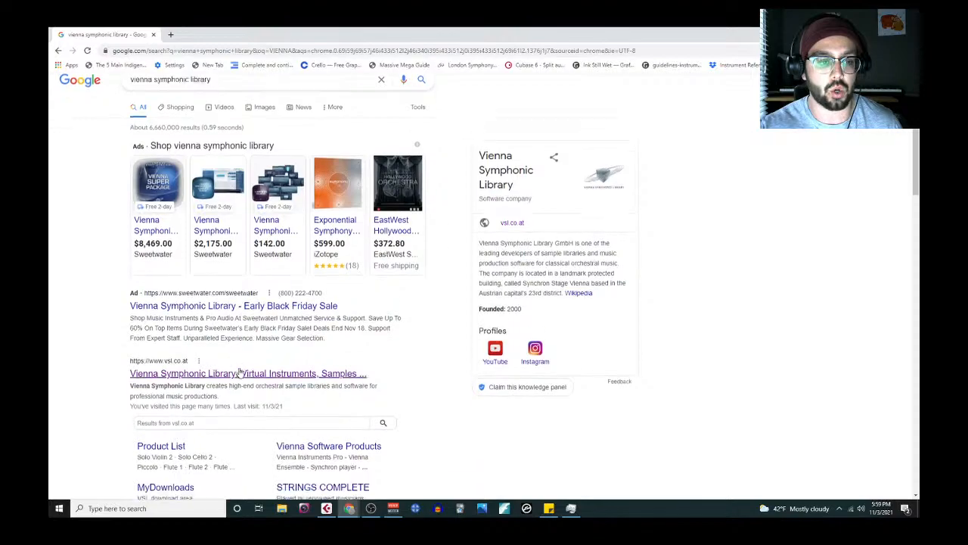
scroll(280, 344, "up", 1)
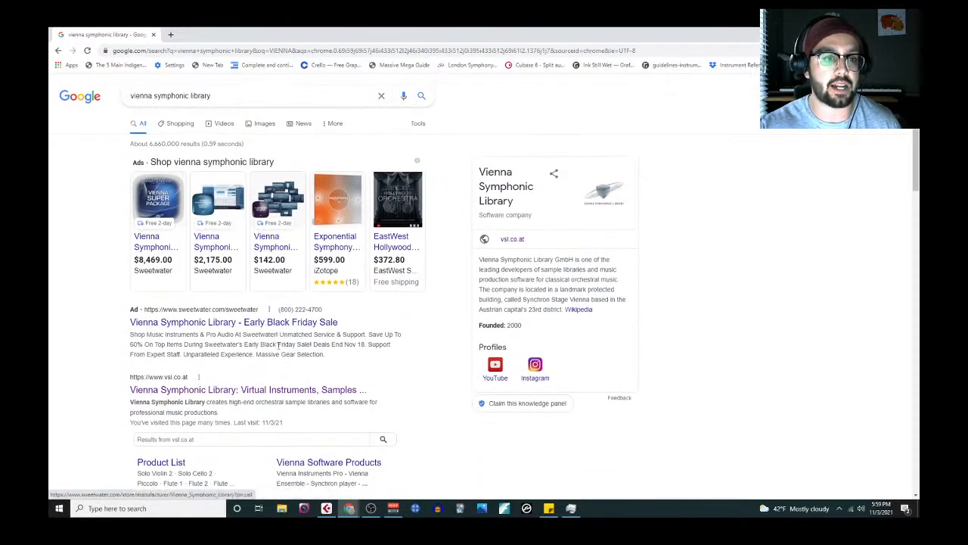
scroll(281, 352, "down", 1)
left_click(274, 352)
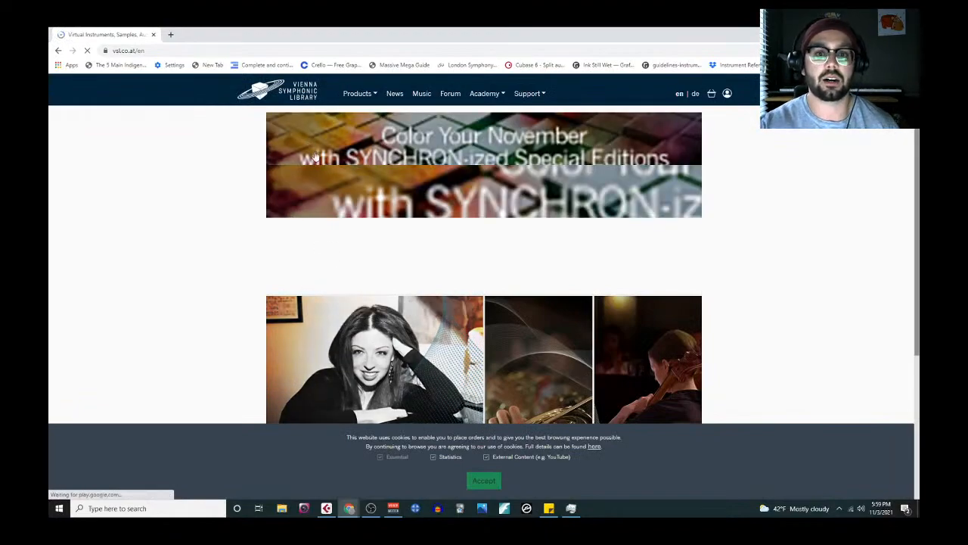
Open the Academy's Instrumentology section and go to the Piccolo page among the woodwinds
mouse_move(471, 96)
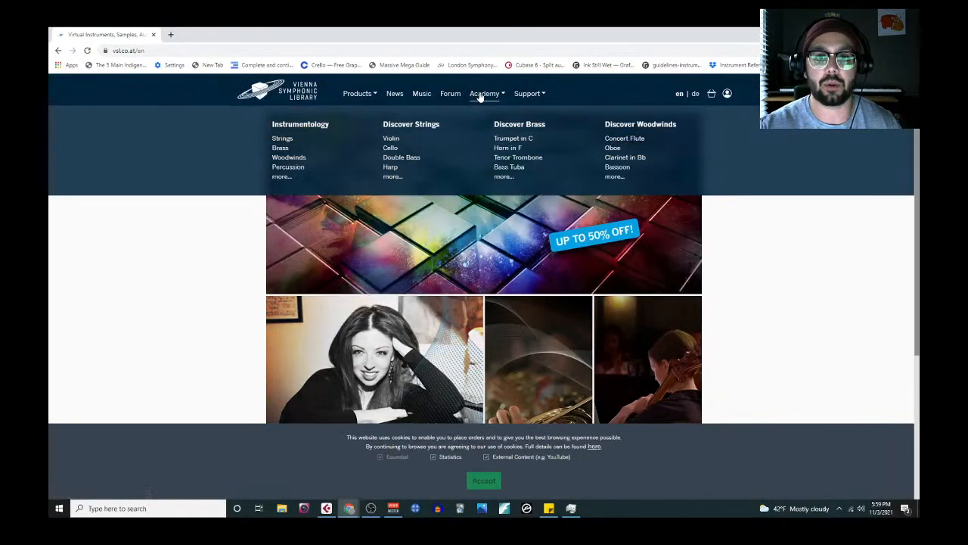
left_click(327, 130)
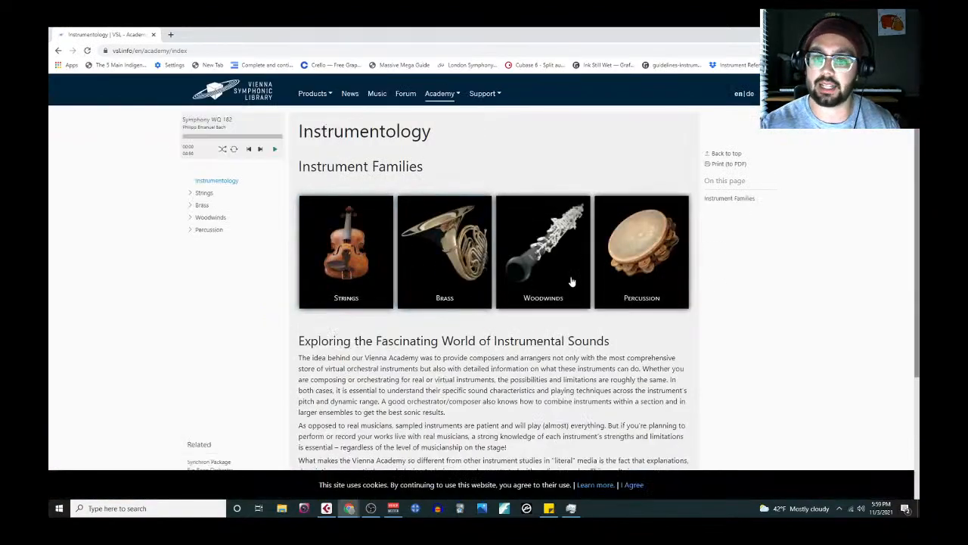
left_click(548, 276)
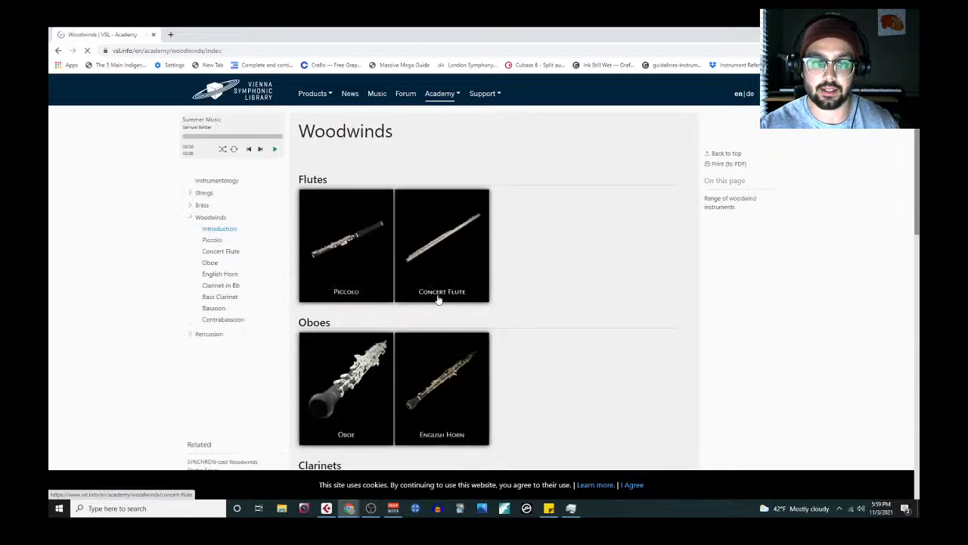
left_click(376, 288)
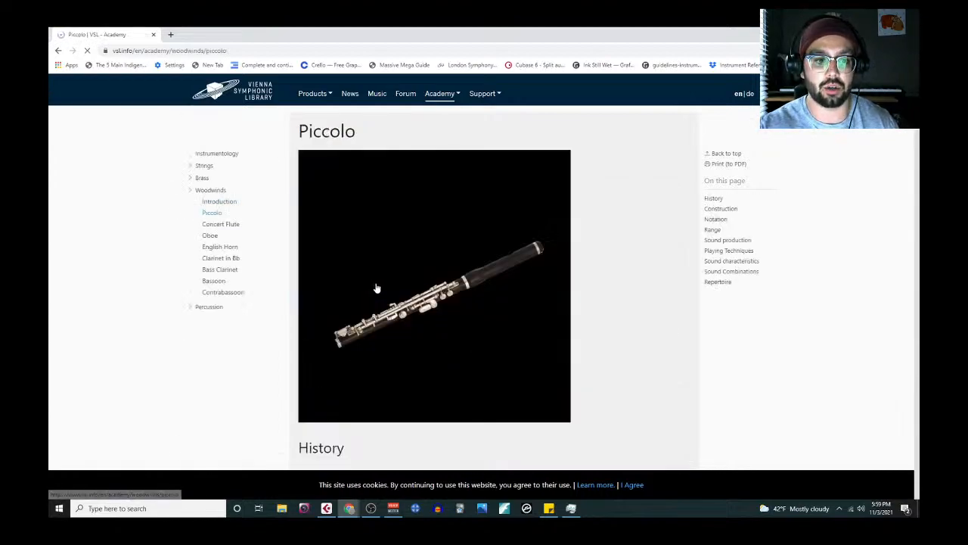
Go to the Range section of the Piccolo page and examine the instrument's range and registers
scroll(403, 274, "down", 3)
scroll(405, 274, "down", 10)
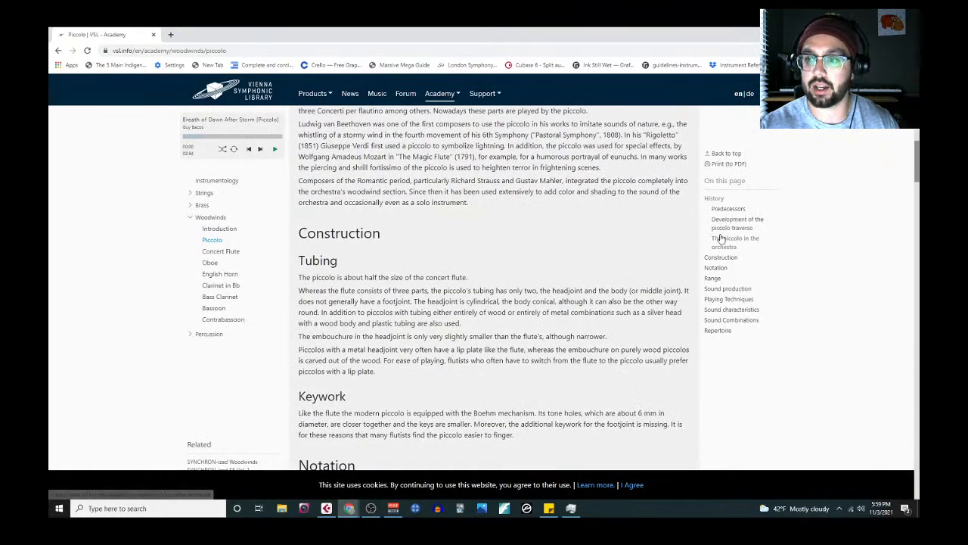
left_click(716, 277)
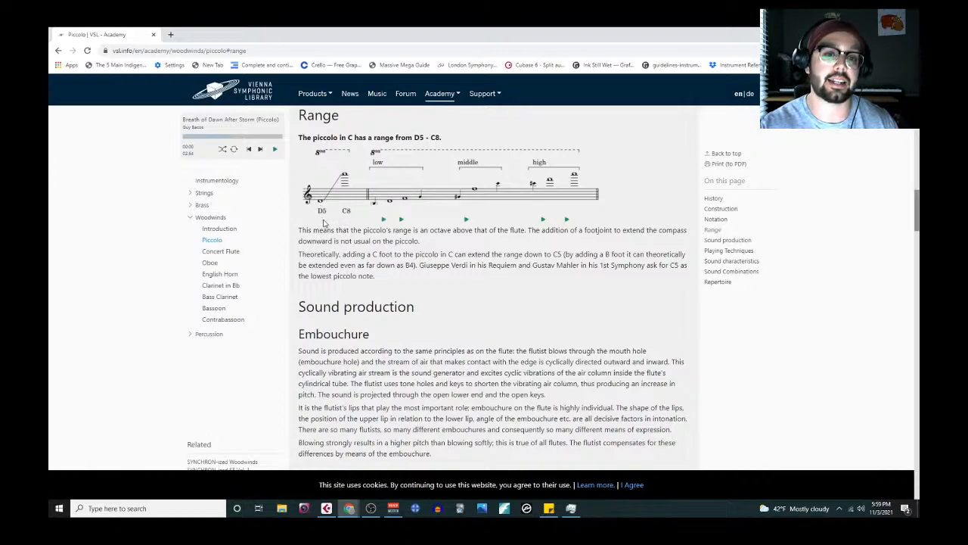
scroll(326, 225, "up", 1)
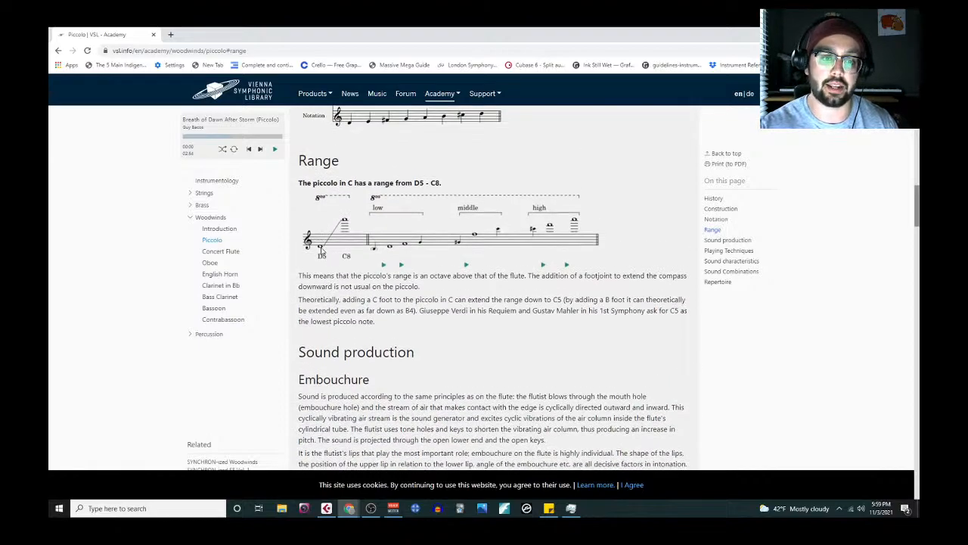
Read the Piccolo page's Sound characteristics section, view the Bass Clarinet page, and close the site
scroll(337, 257, "up", 1)
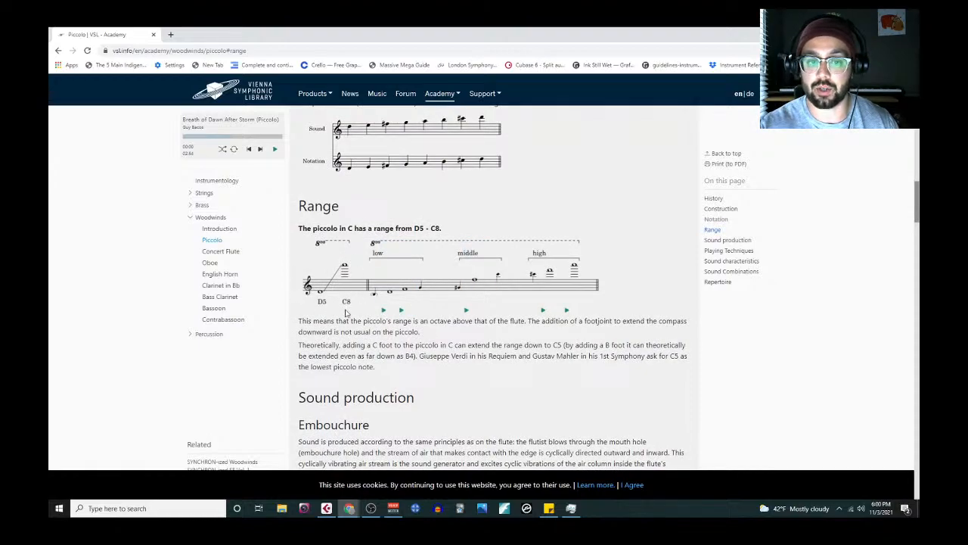
left_click(731, 261)
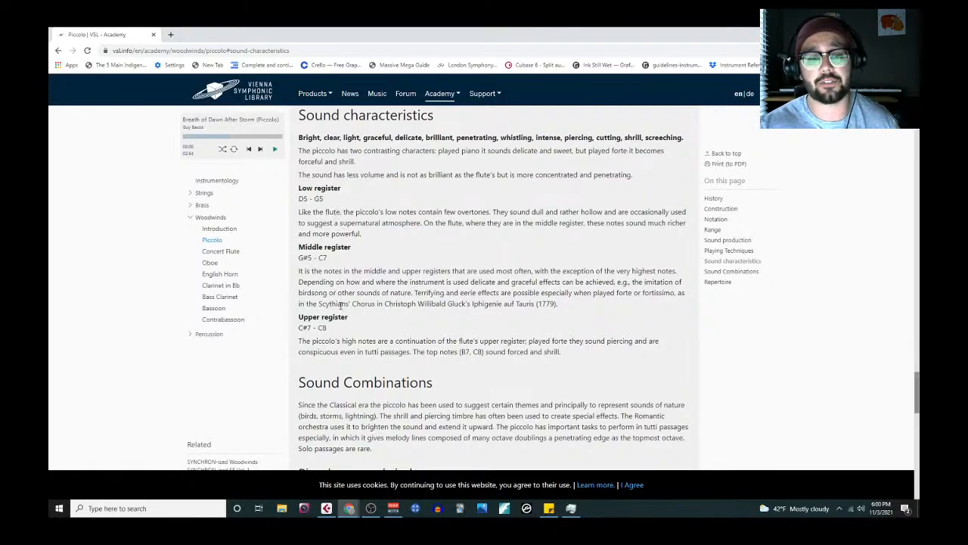
left_click(227, 296)
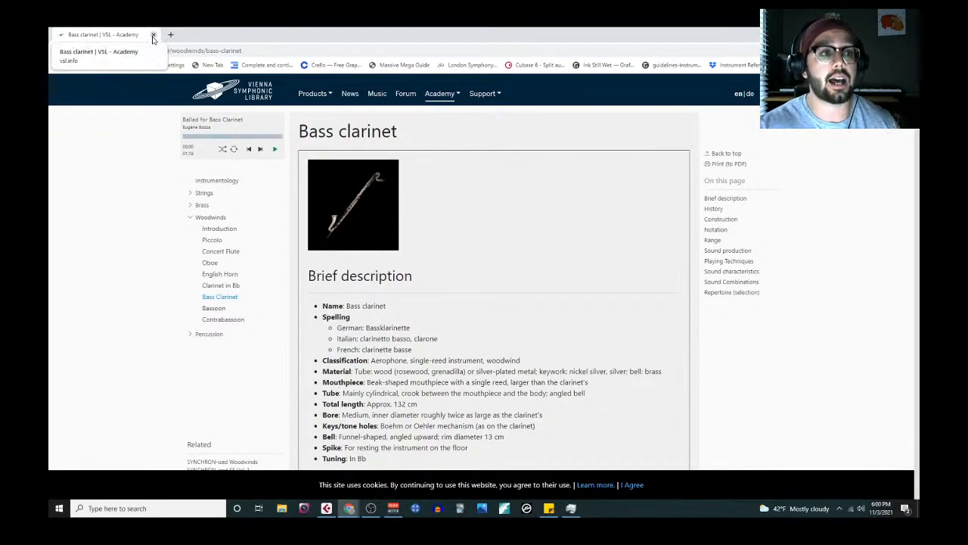
left_click(153, 36)
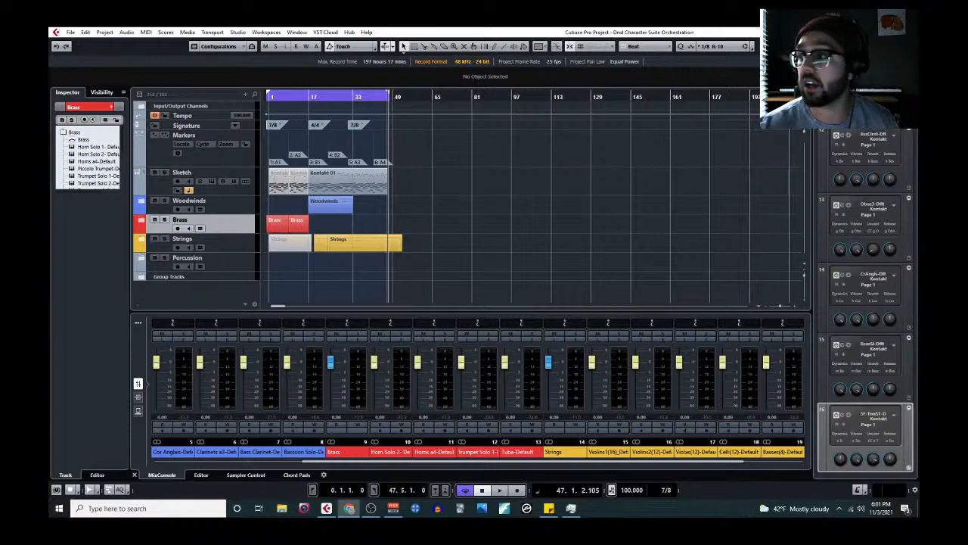
Open the ADSR website in a new Chrome window and look over the Absynth masterclass course page
left_click(349, 508)
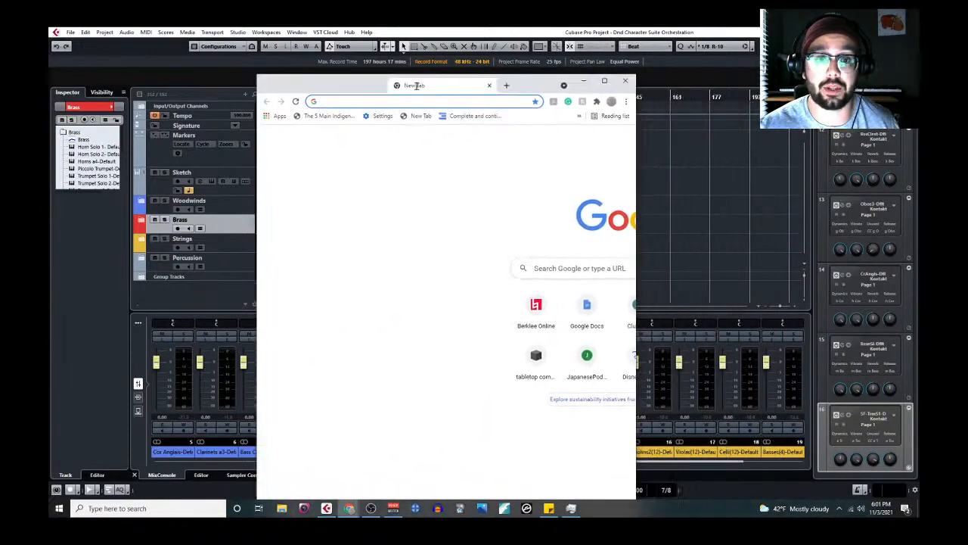
key("BackSpace")
type("DSR")
key("Return")
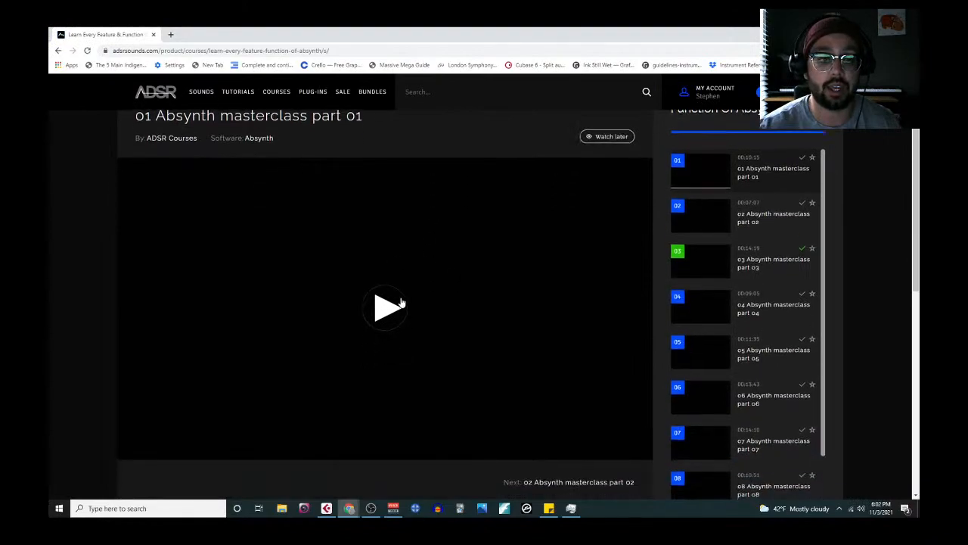
mouse_move(721, 108)
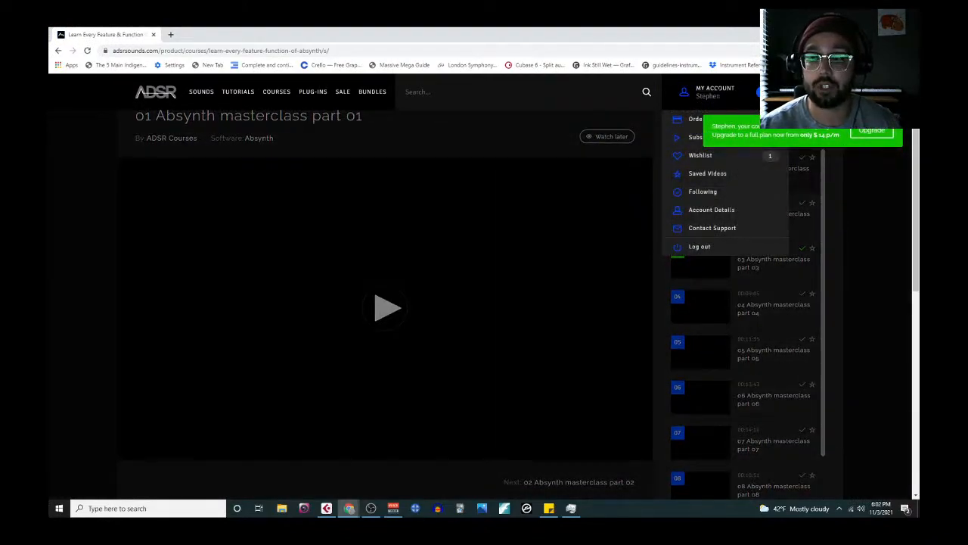
scroll(535, 300, "down", 2)
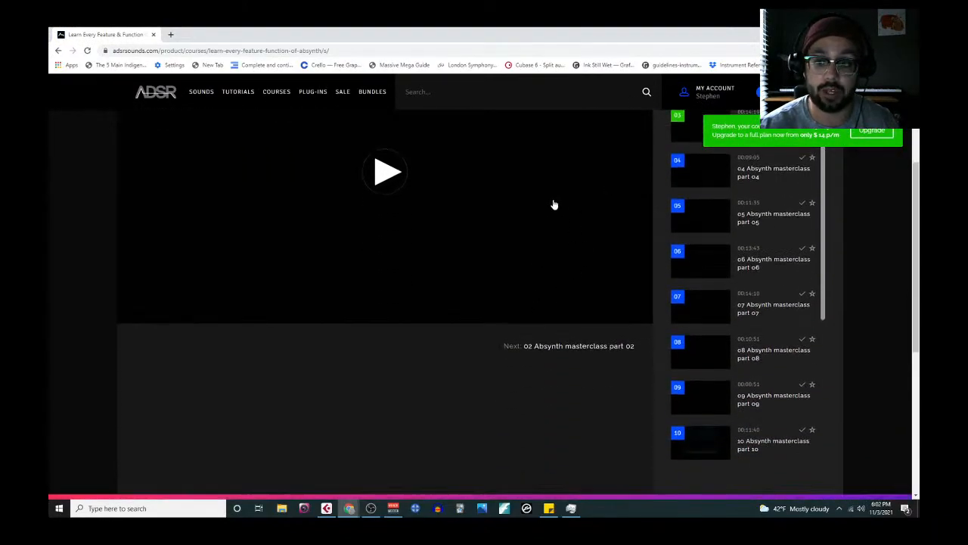
scroll(571, 353, "up", 3)
Browse ADSR's courses by topic to the Massive X listing, look at its course, and close the site
mouse_move(286, 97)
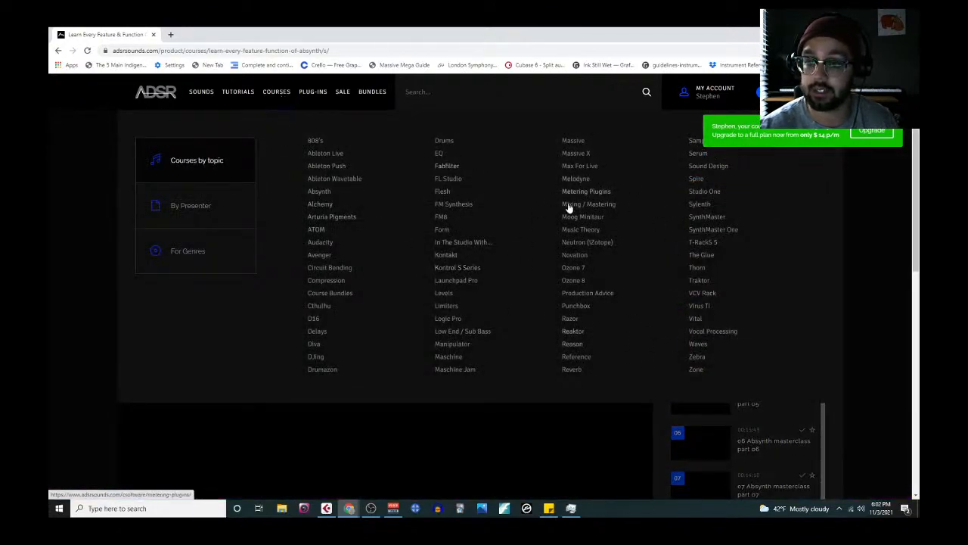
left_click(589, 154)
scroll(449, 303, "down", 2)
mouse_move(227, 287)
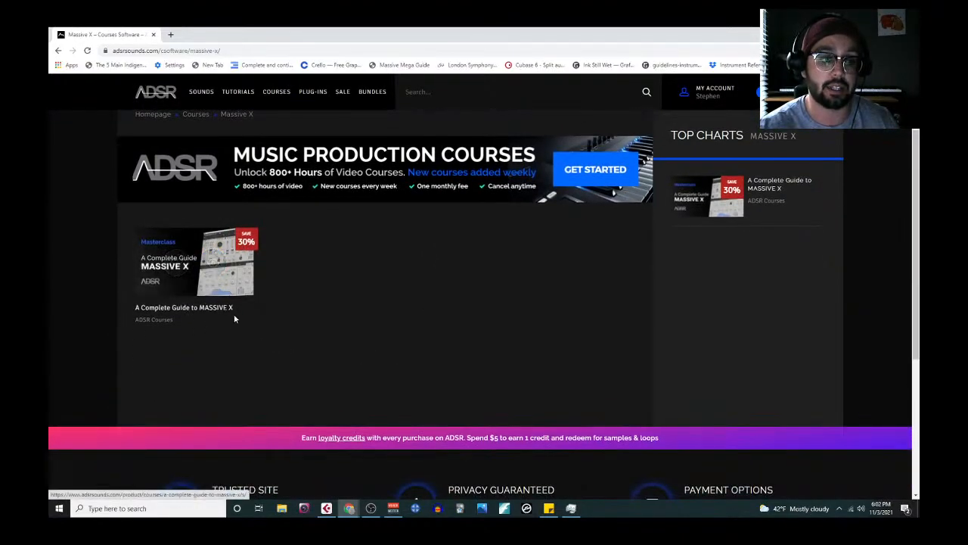
left_click(154, 35)
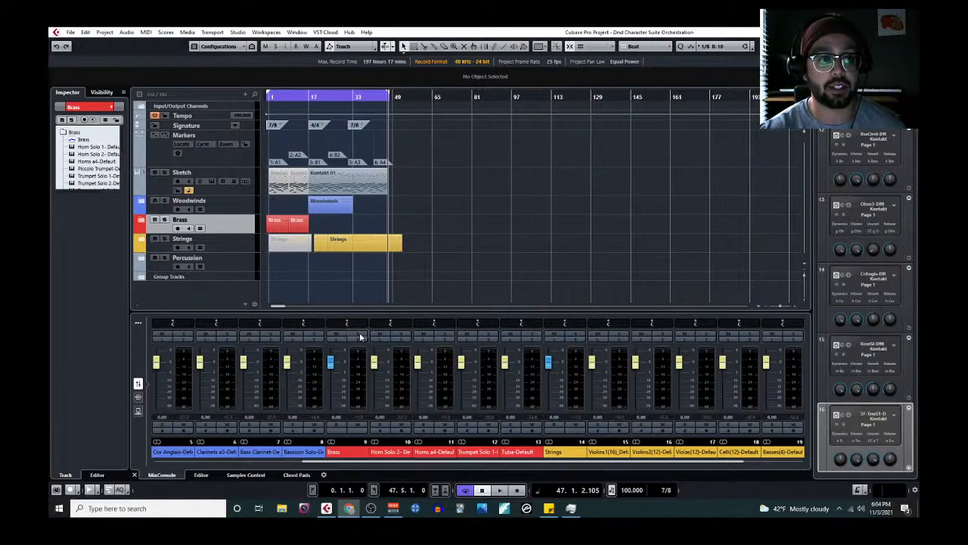
Place the project cursor near bar 1, enlarge the arrangement horizontally, and briefly play the project from its beginning
left_click(268, 97)
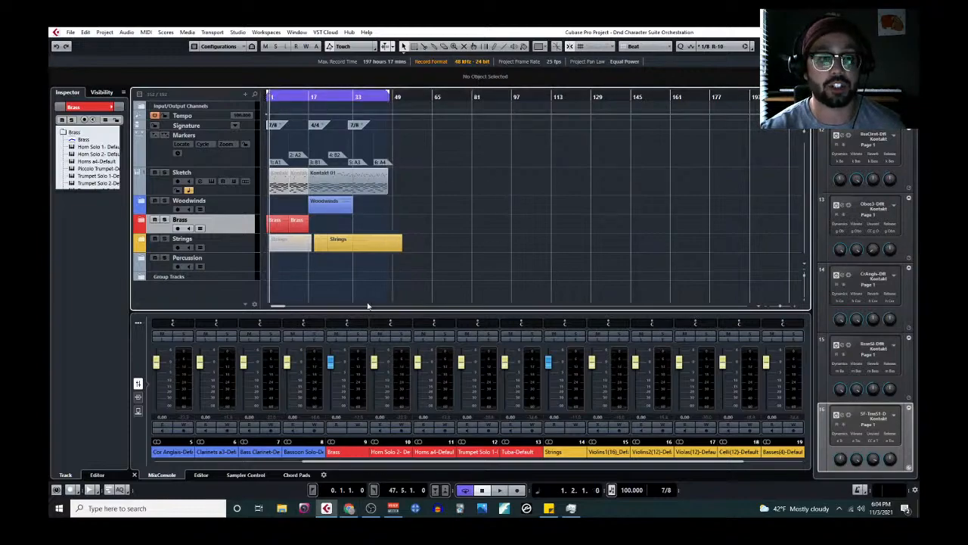
key("h")
key("h")
key("h")
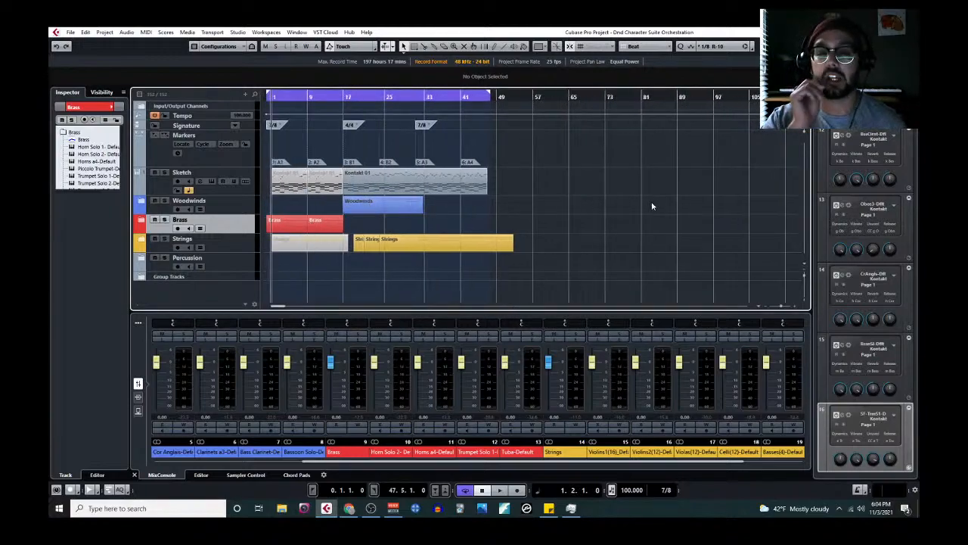
key("space")
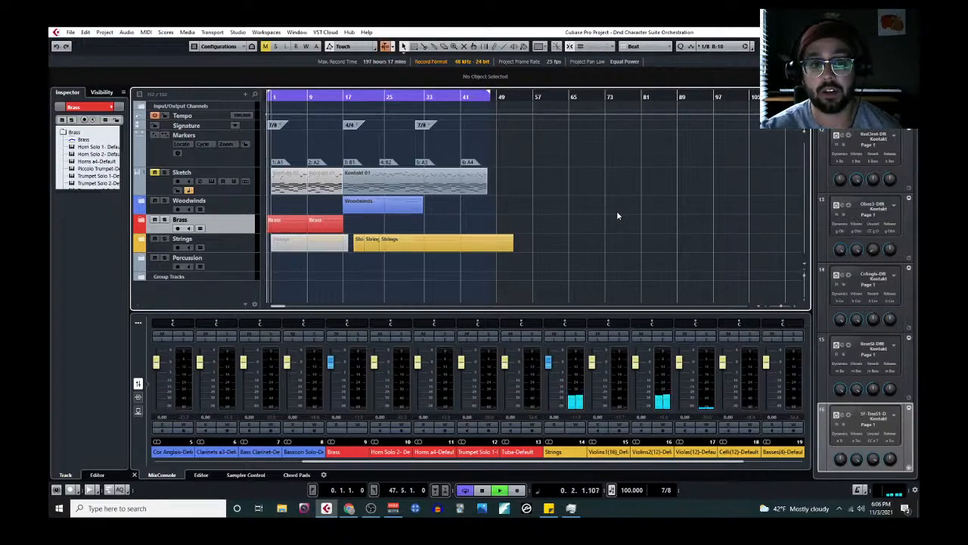
key("space")
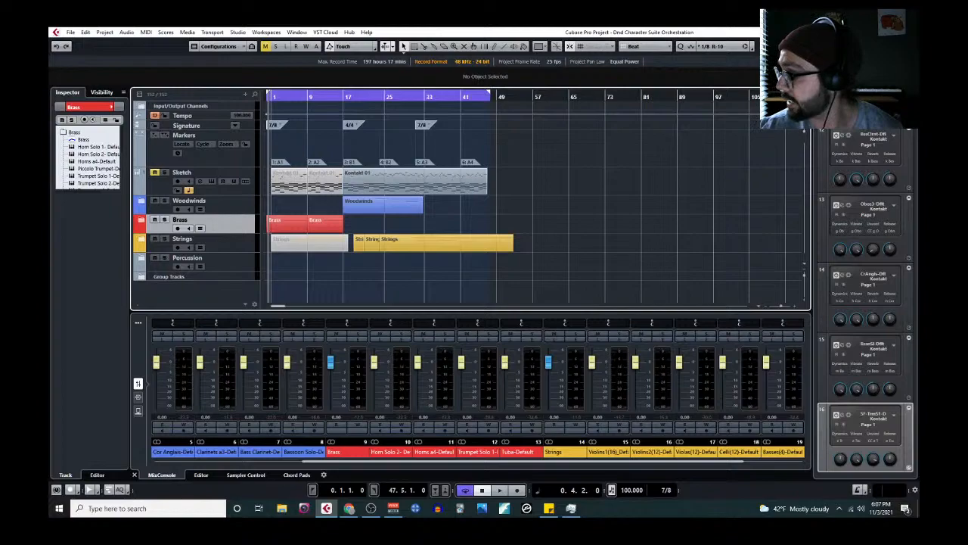
Open the project's notepad and insert blank lines above the existing orchestration notes
left_click(104, 32)
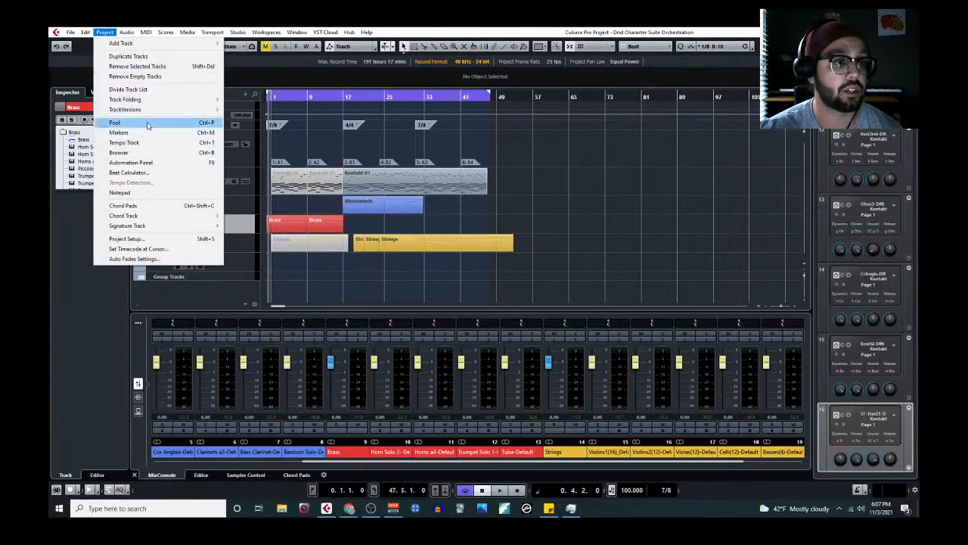
left_click(151, 193)
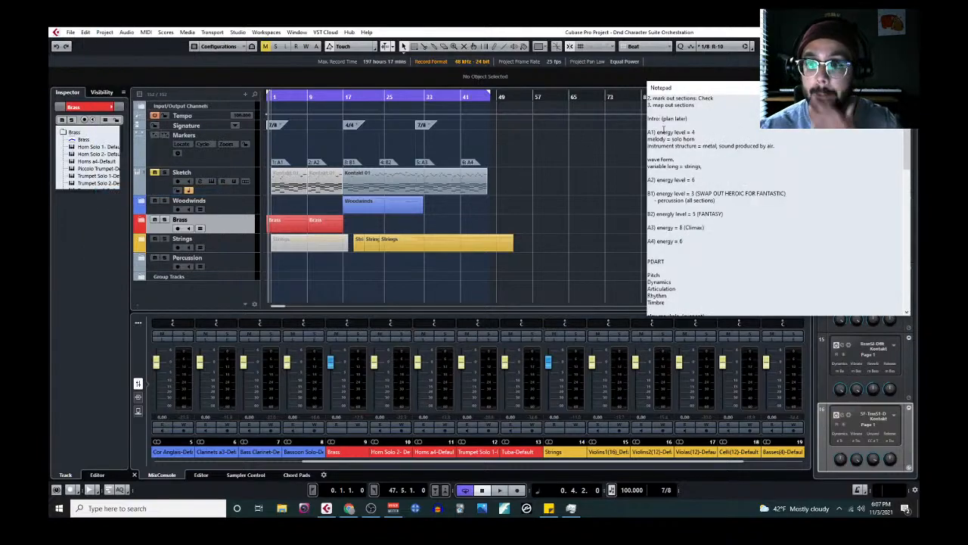
left_click(647, 98)
key("Return")
key("Return")
key("Return")
key("Return")
key("Return")
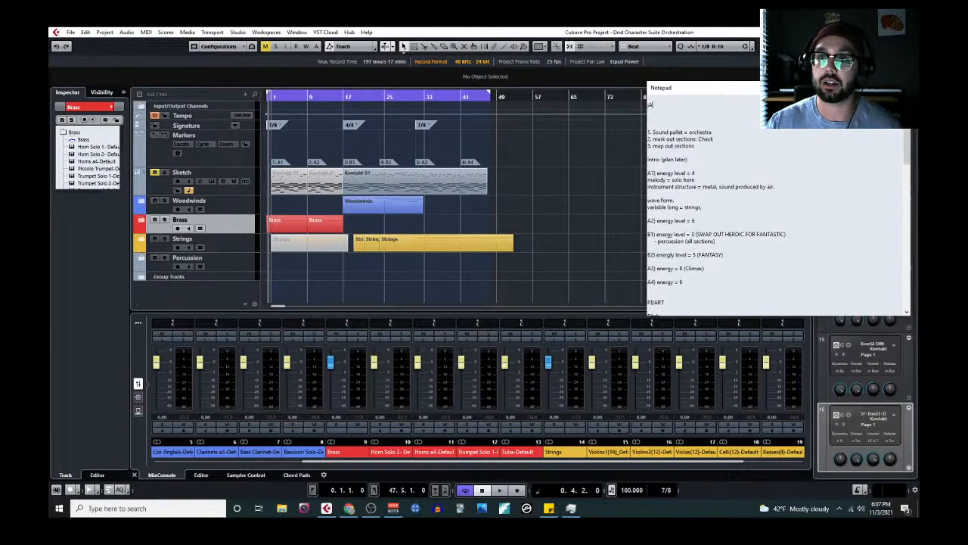
Start a list of learning resources above the notes with "Jay J. Berthume" and "8-bit theory" on separate lines
type("Jay.")
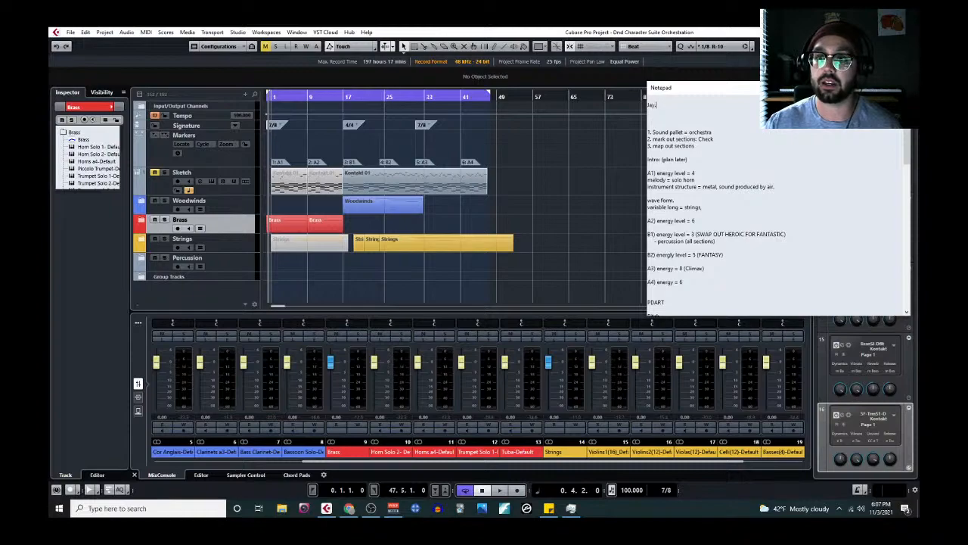
key("BackSpace")
key("BackSpace")
type("J. Beth")
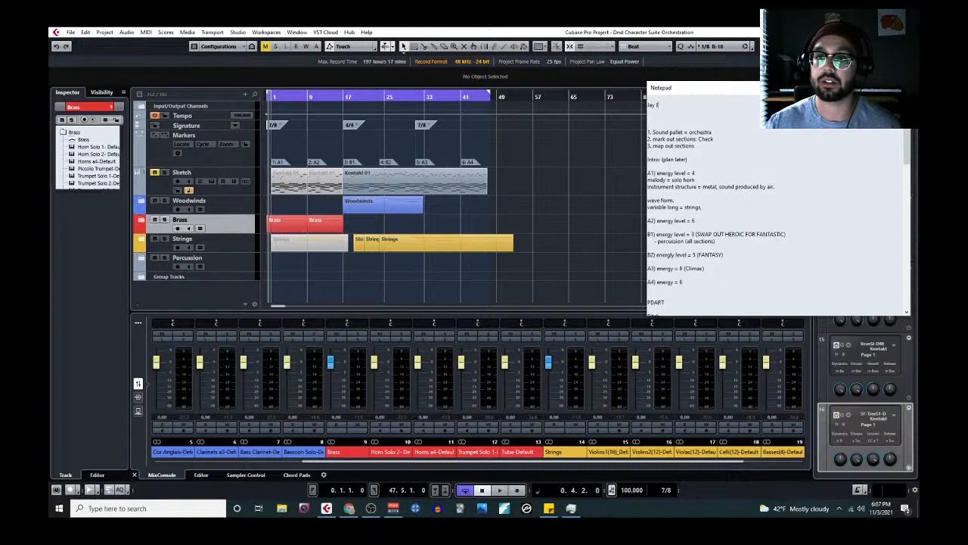
type("ume")
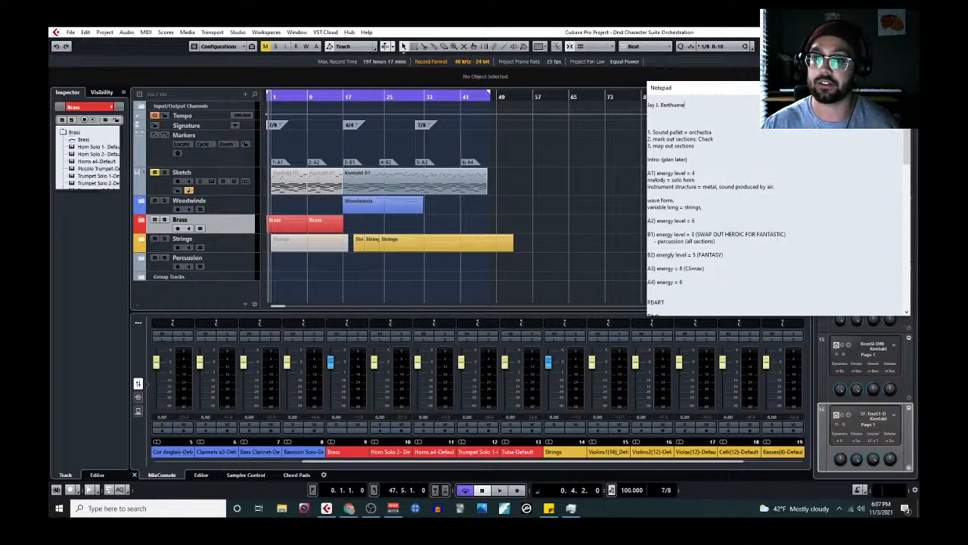
key("Return")
type("8-bit theory")
key("Return")
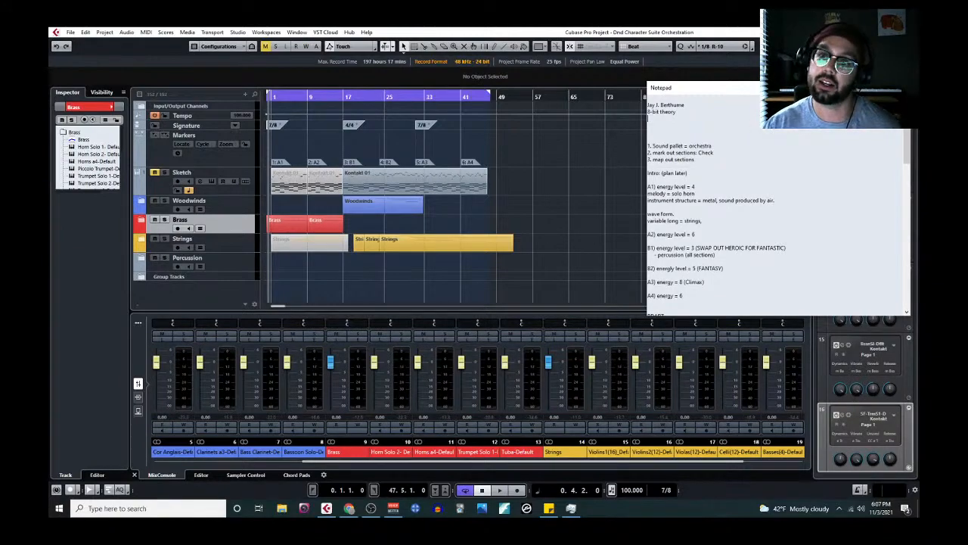
Add "Rick Beato", "Alex Moukala" and "Signals Music Studio" on separate lines to the resource list
type("Rick Beato")
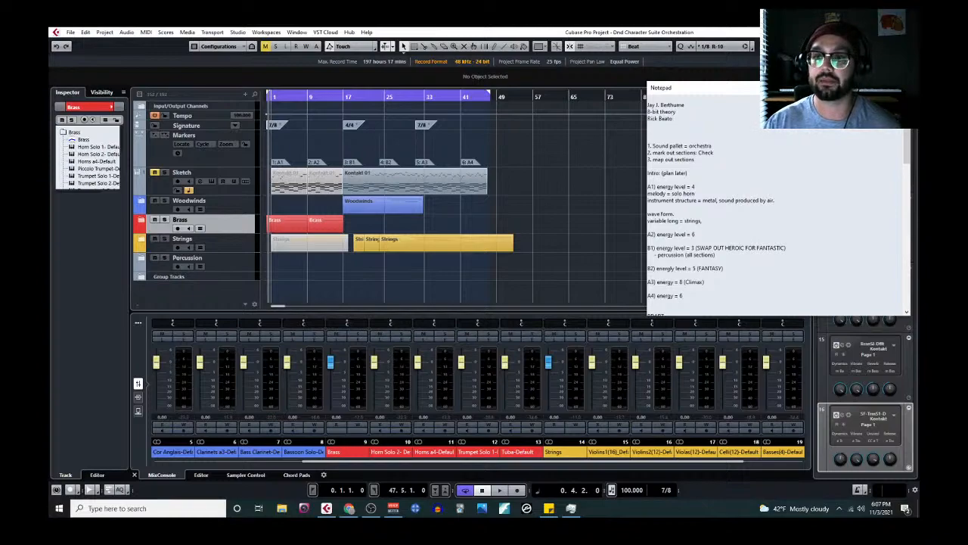
key("Return")
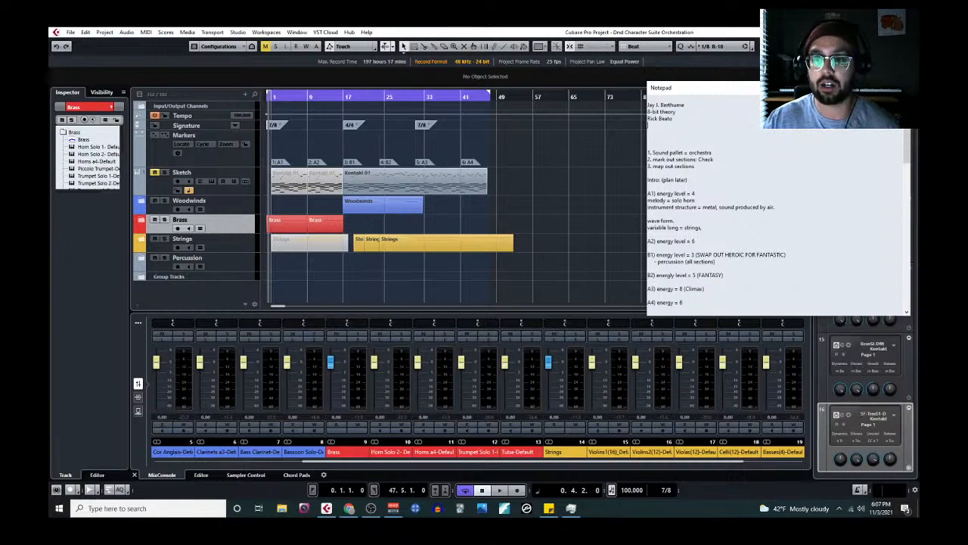
type("Alex Moukala")
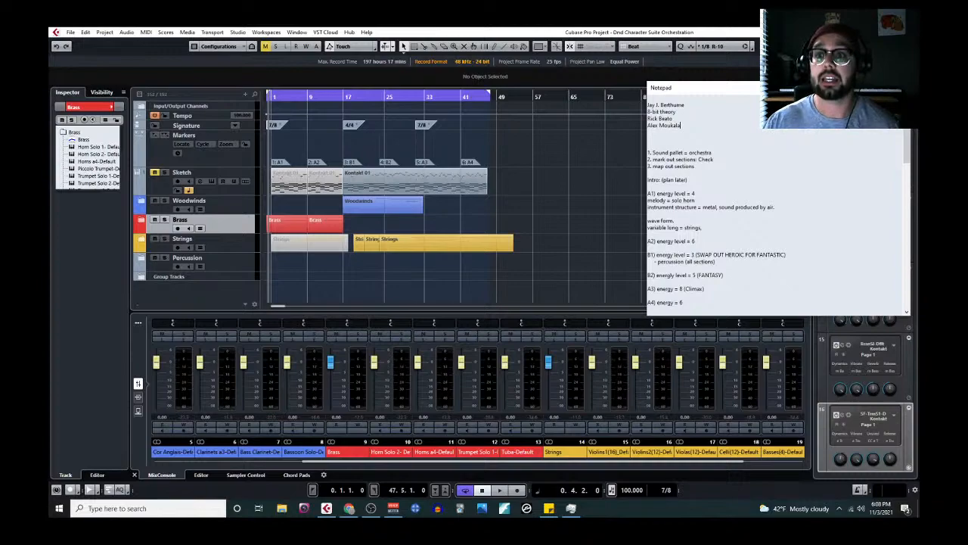
key("Return")
type("Signals Music Studio")
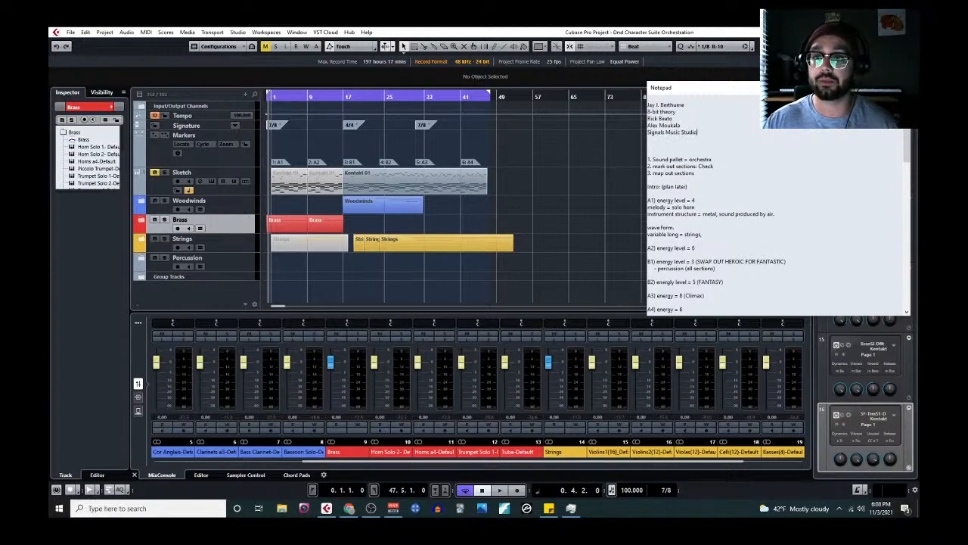
key("Return")
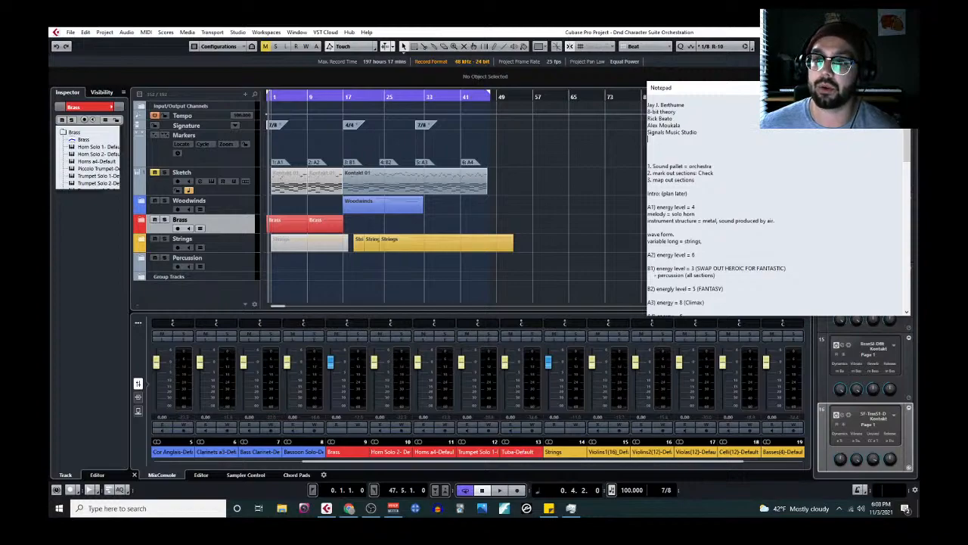
Add "alan belkin" and "native instruments (instrumentation series)" on separate lines to the resource list
type("al")
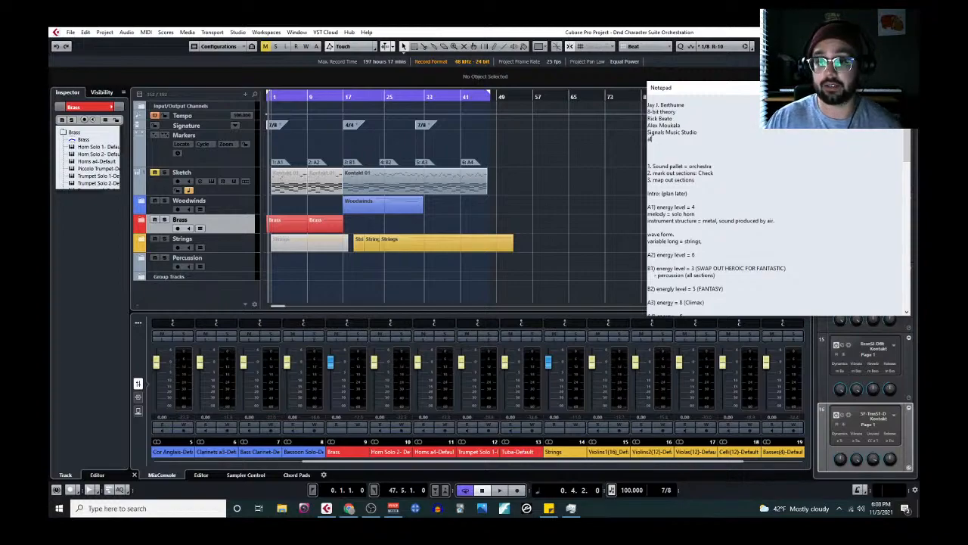
type("an belkin")
key("Return")
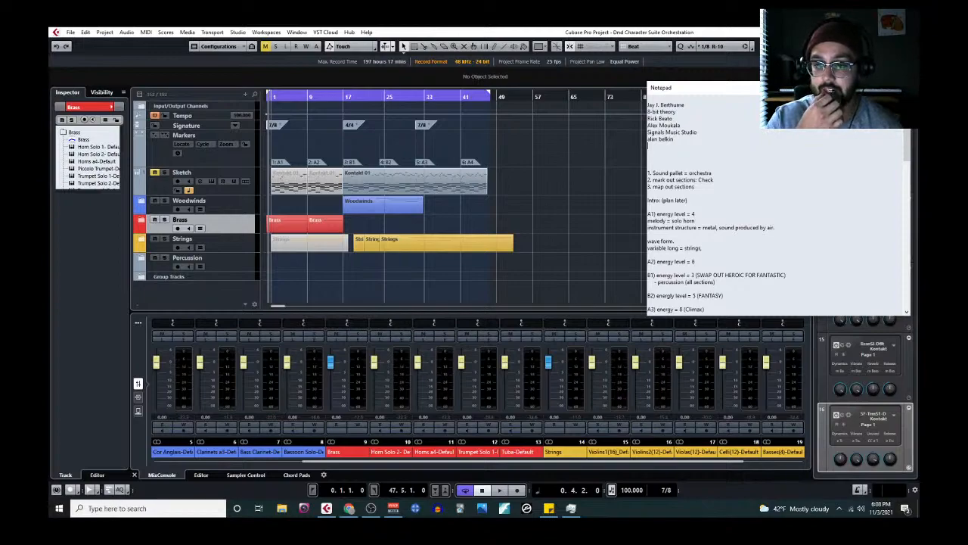
type("native instruments")
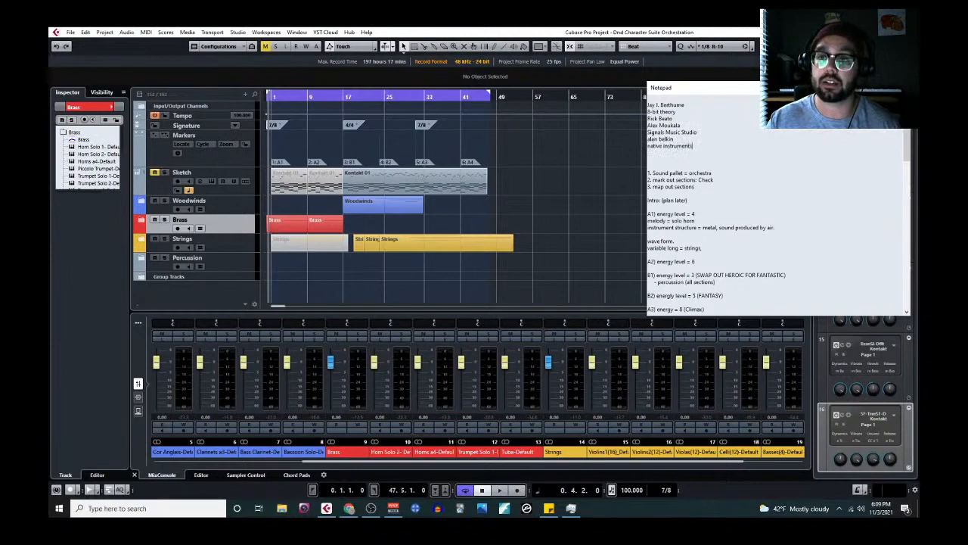
type(" (instrumentation series")
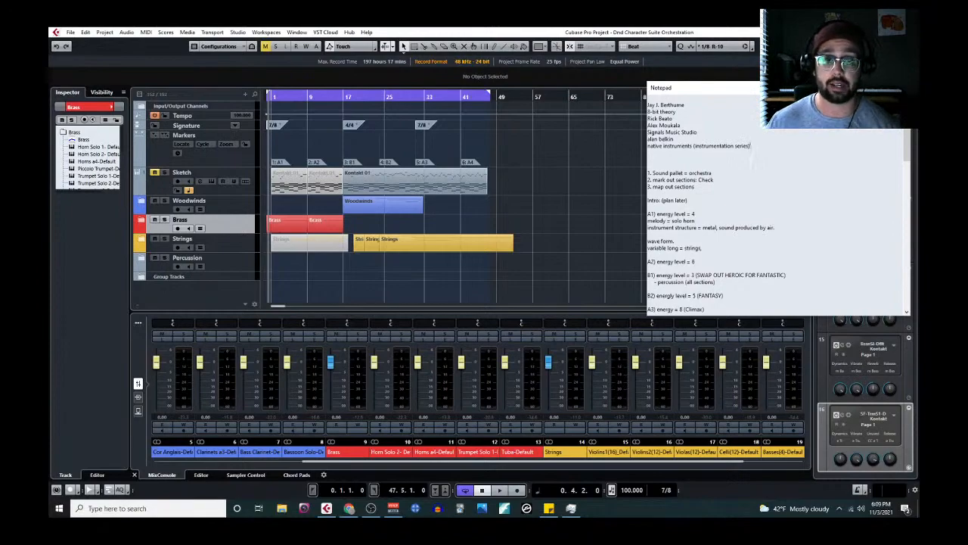
key("Return")
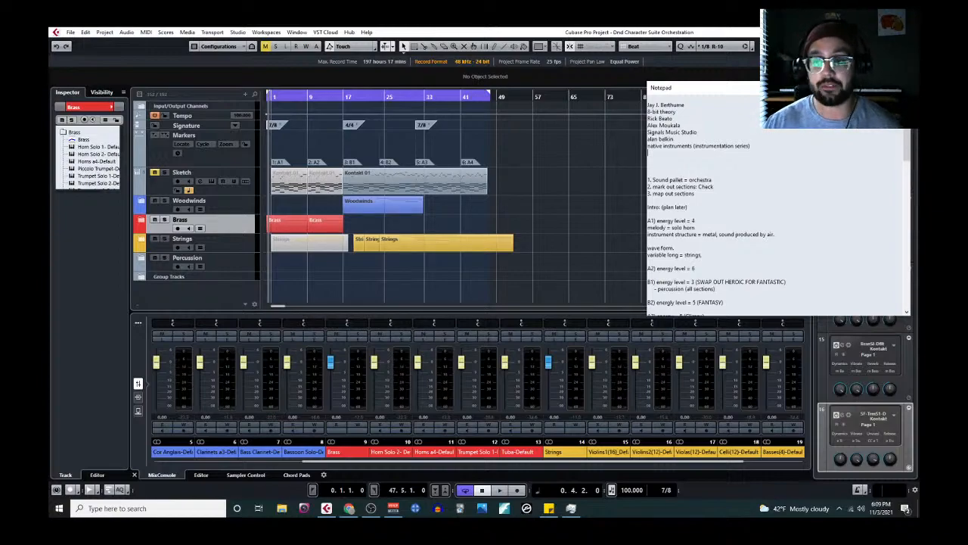
Add "spitfire" and "Tom Holkenburg" on separate lines to the resource list, and leave the notepad
type("pitfire")
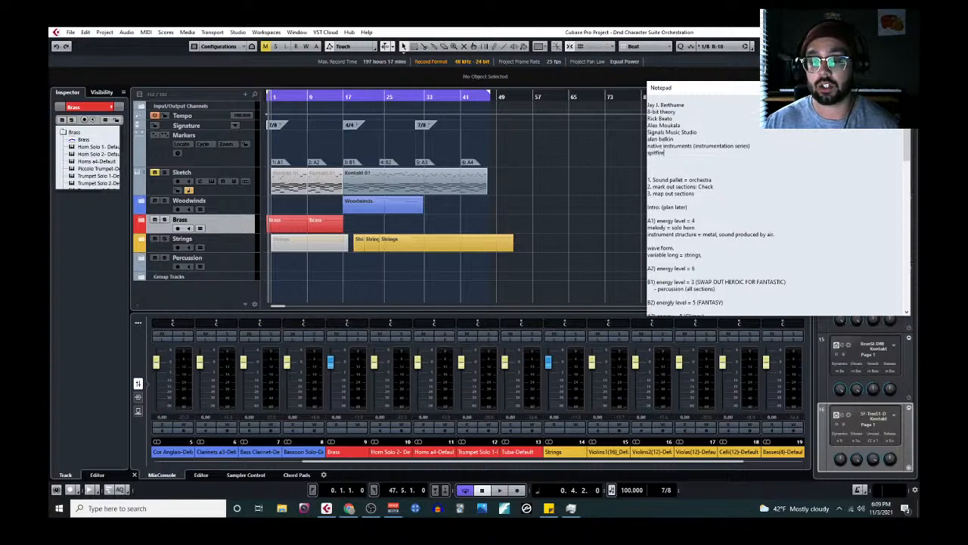
key("Return")
type("Tom")
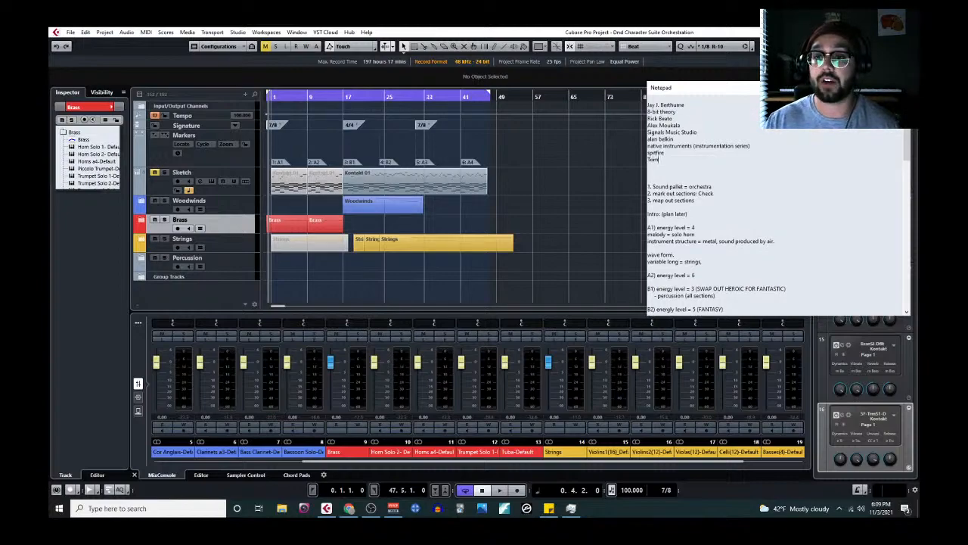
type(" Holkenburg")
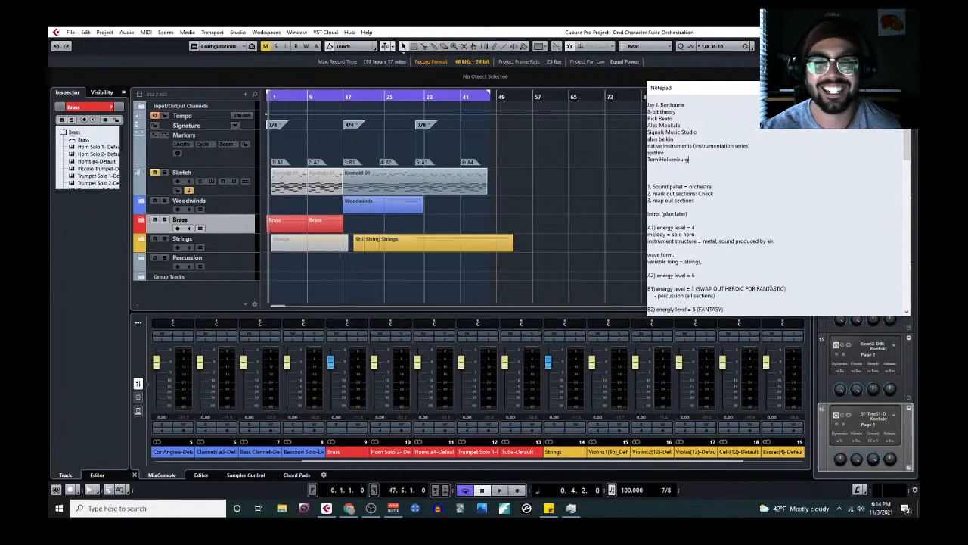
key("alt+Tab")
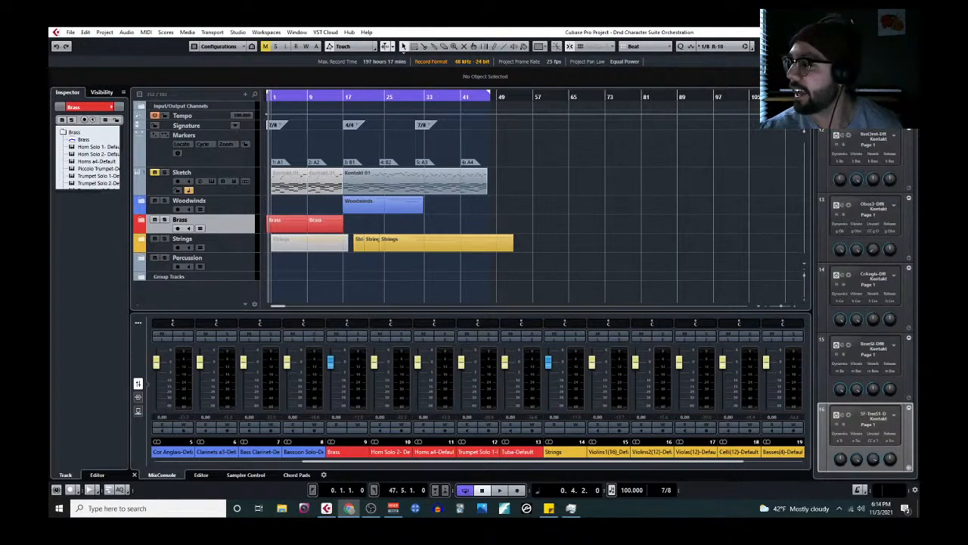